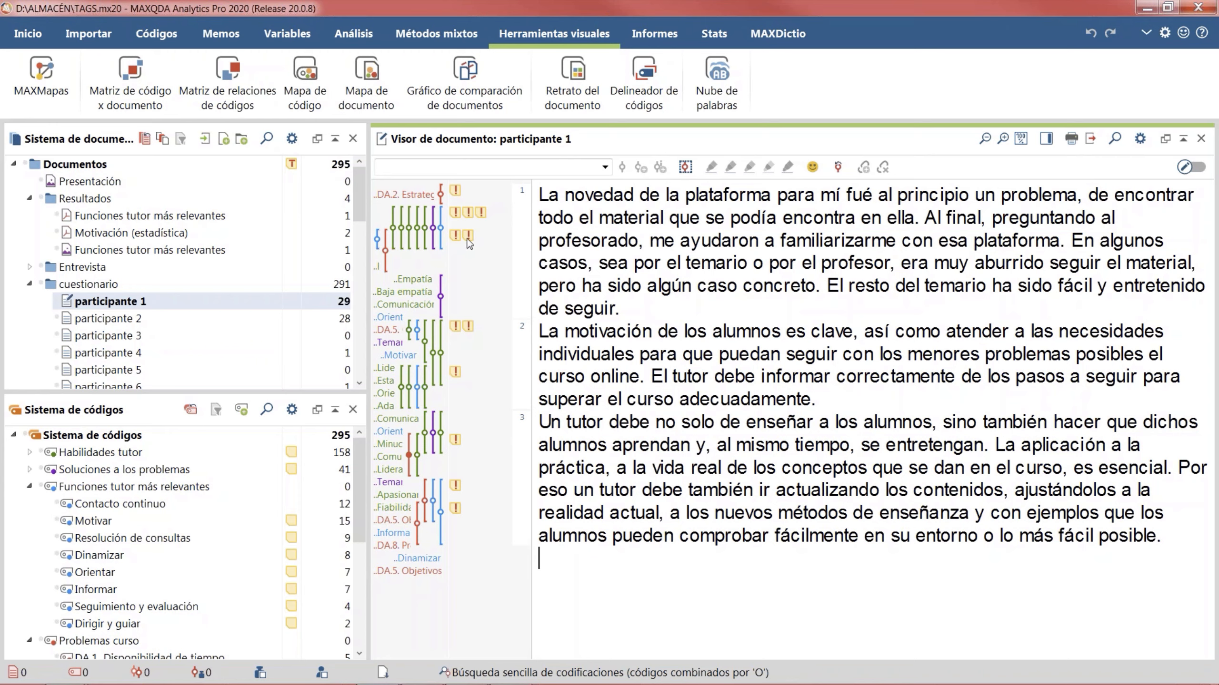
Step: Create a word cloud from the cuestionario document group and enlarge its window
mouse_move(468, 244)
click(362, 213)
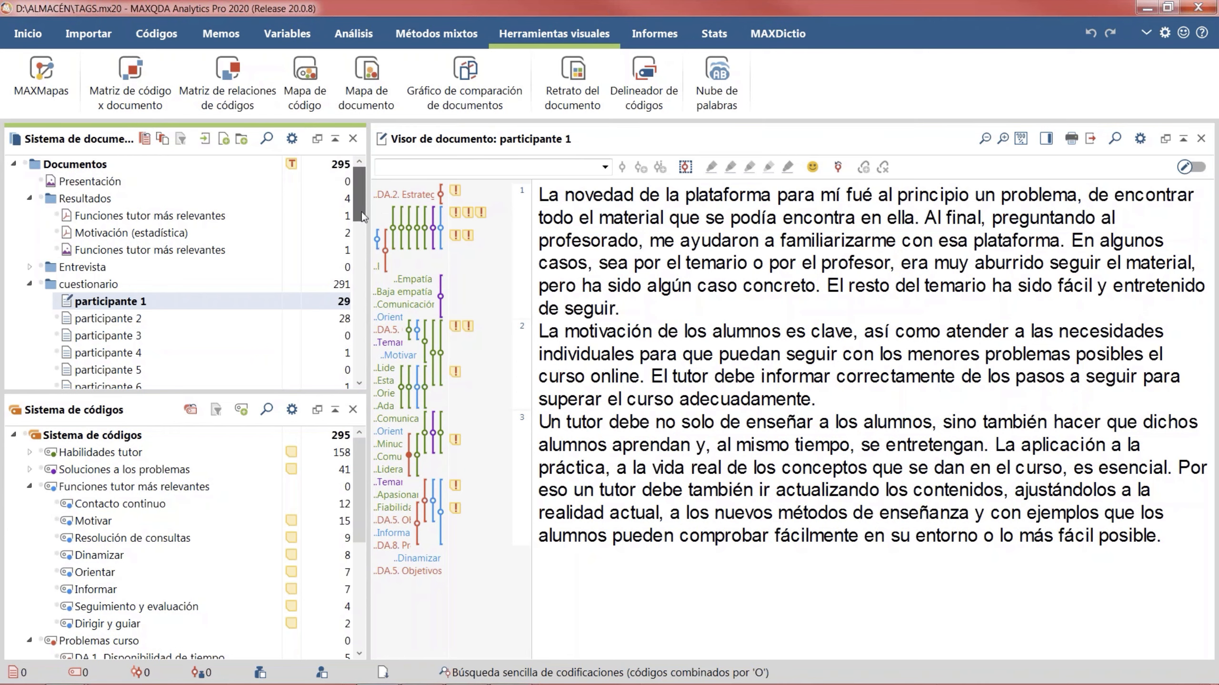
drag(361, 211, 360, 237)
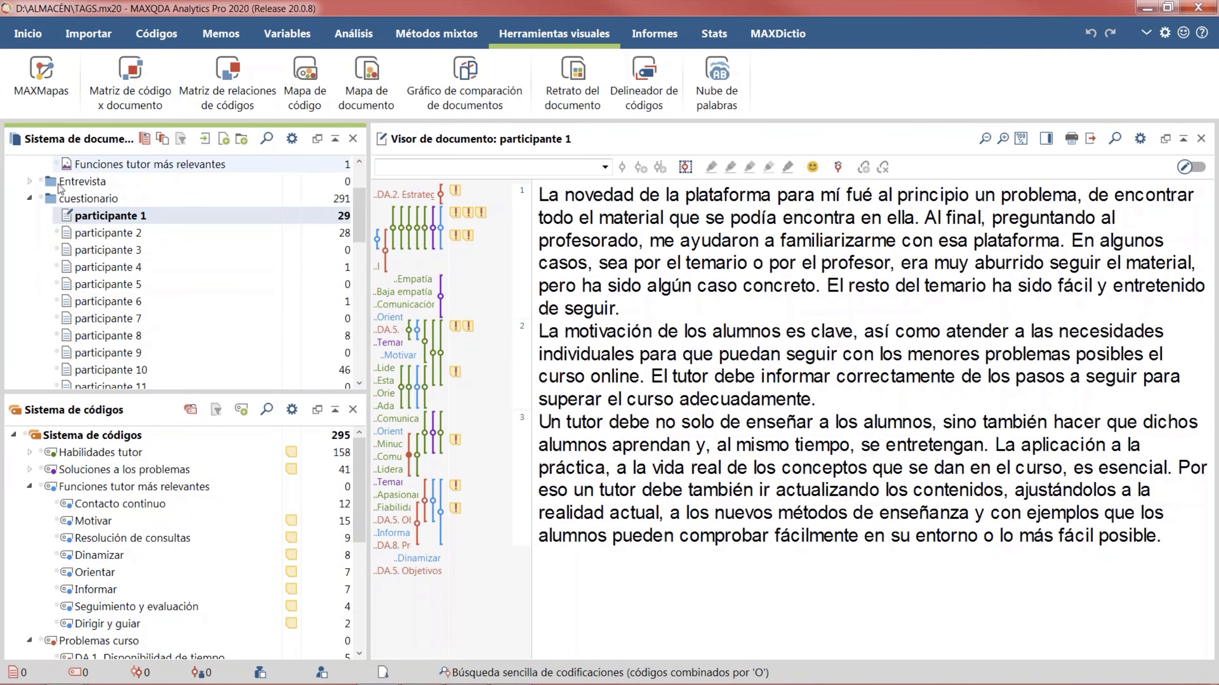
right_click(103, 202)
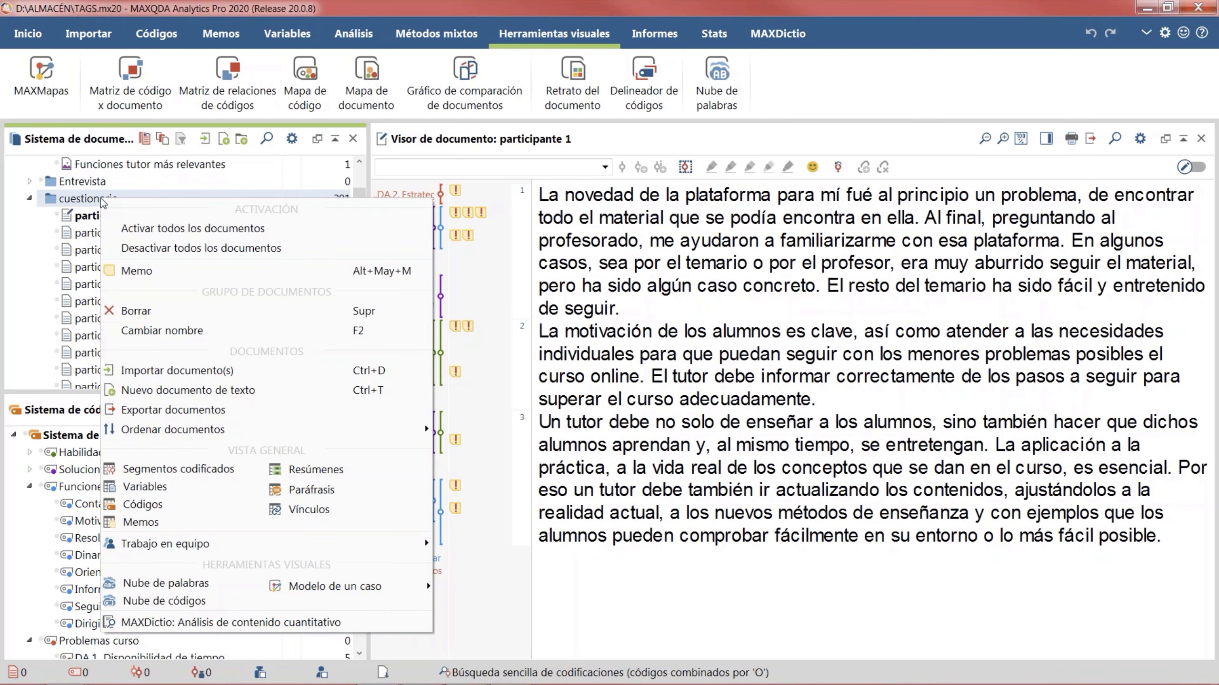
click(203, 584)
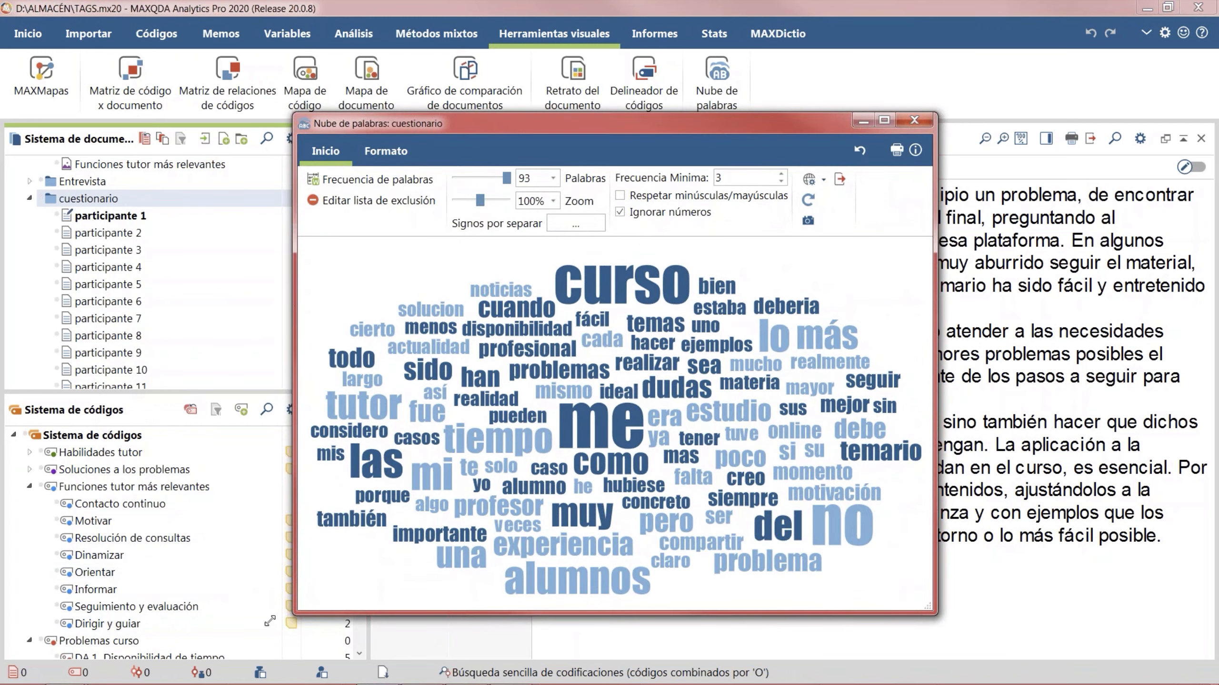
drag(270, 622, 207, 648)
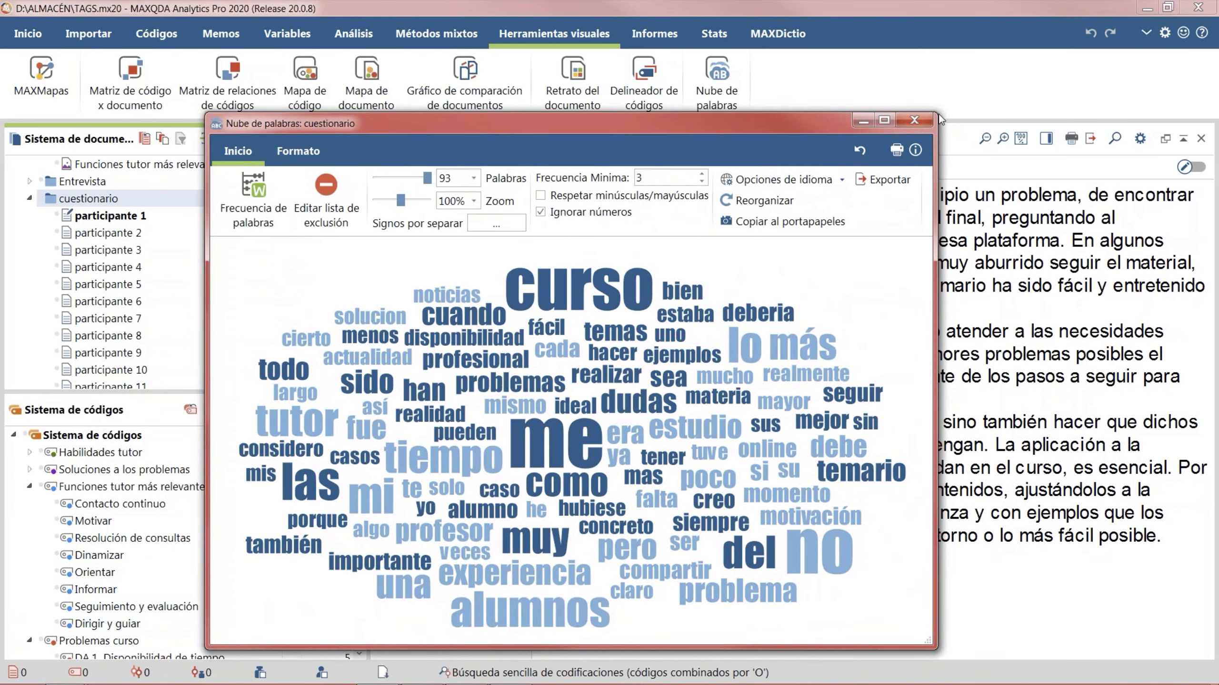
drag(940, 120, 994, 40)
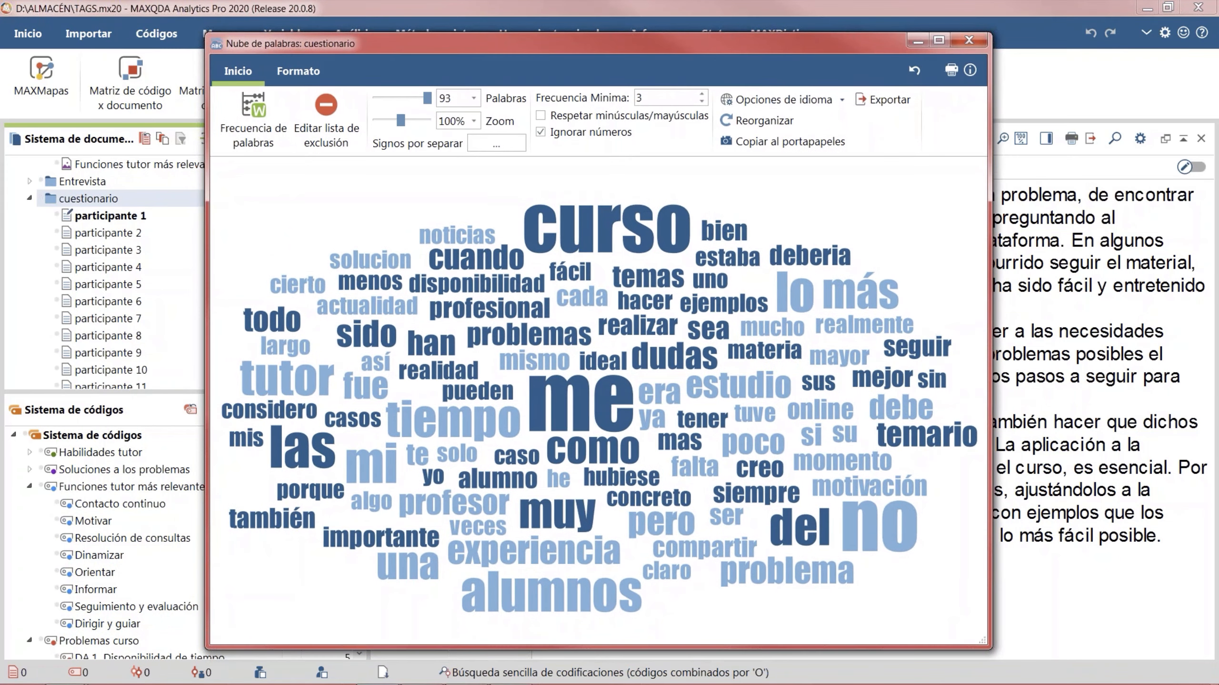
Step: Add the words "me" and "las" to the word cloud's exclusion list, rearrange the cloud and close it
mouse_move(600, 331)
right_click(587, 417)
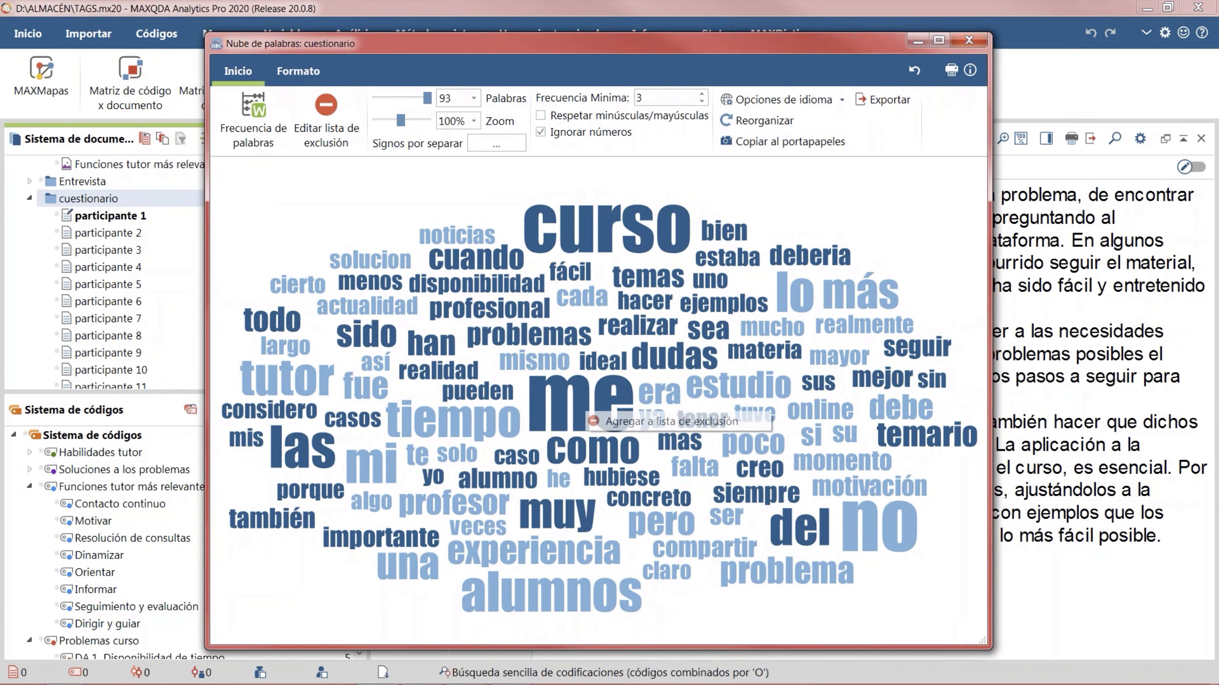
click(619, 423)
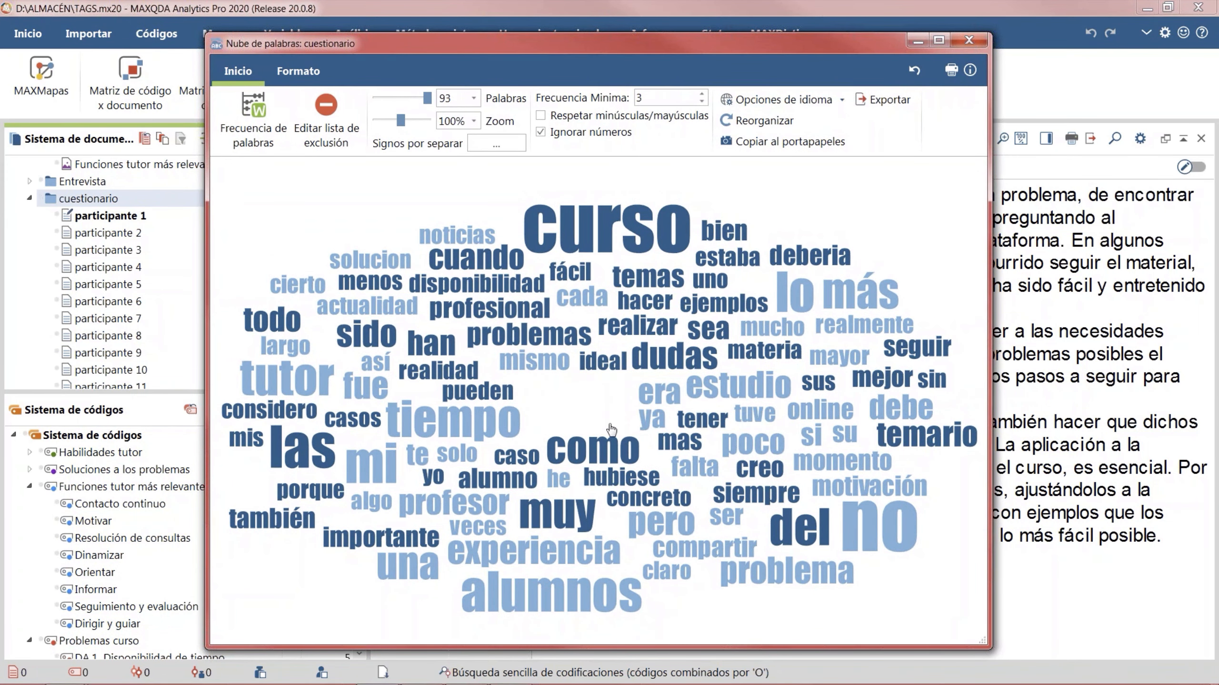
right_click(308, 449)
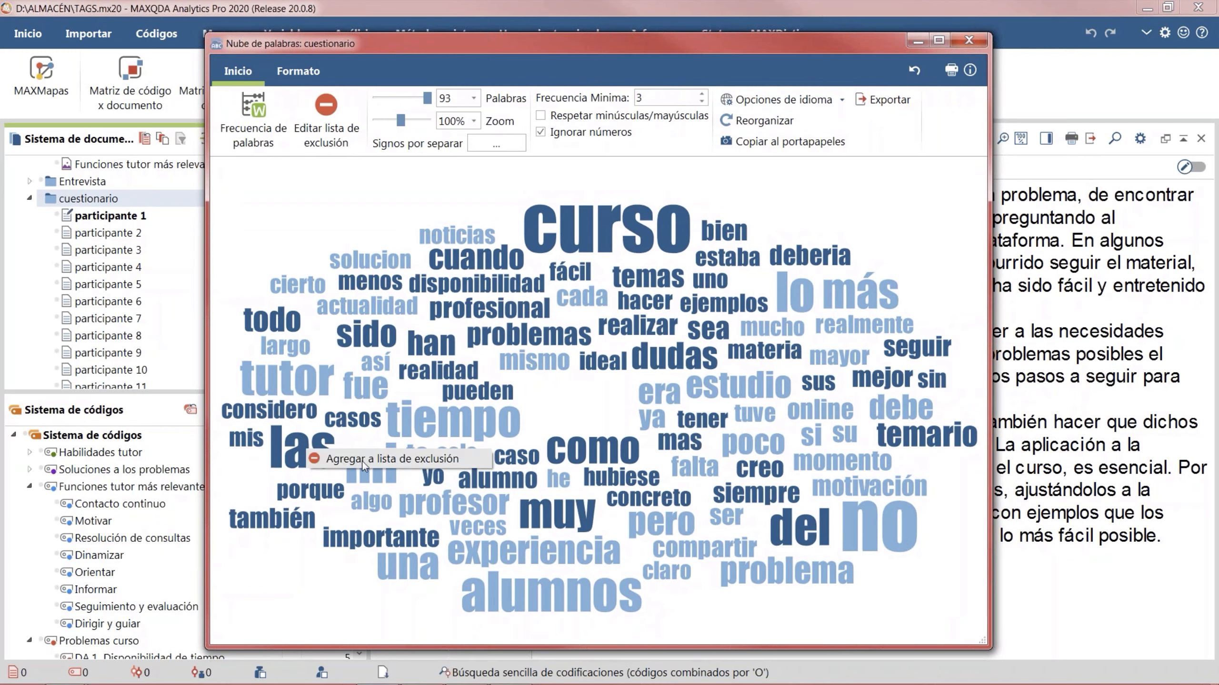
click(365, 464)
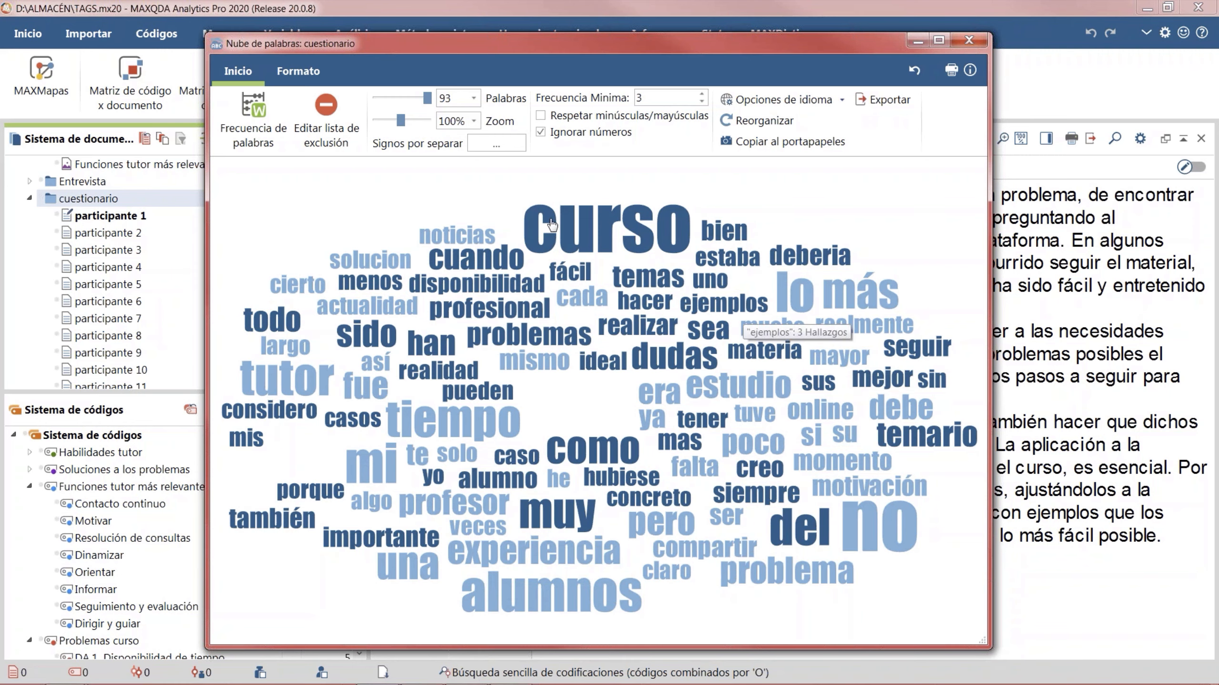
click(765, 122)
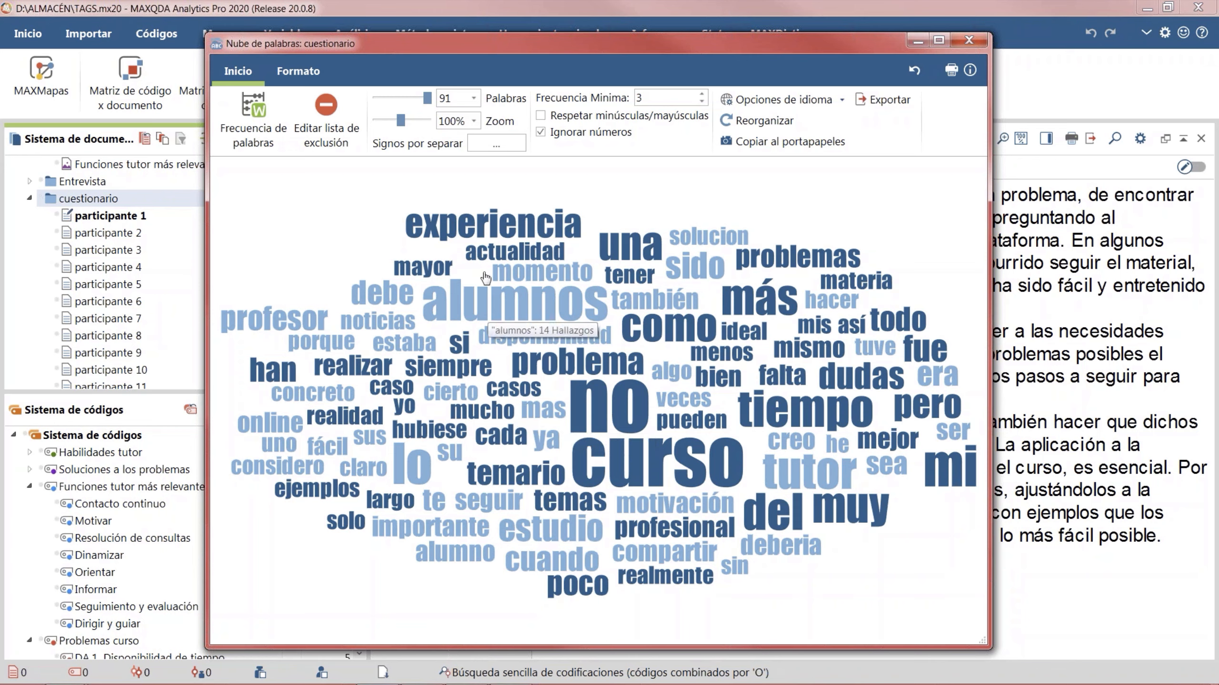
click(967, 41)
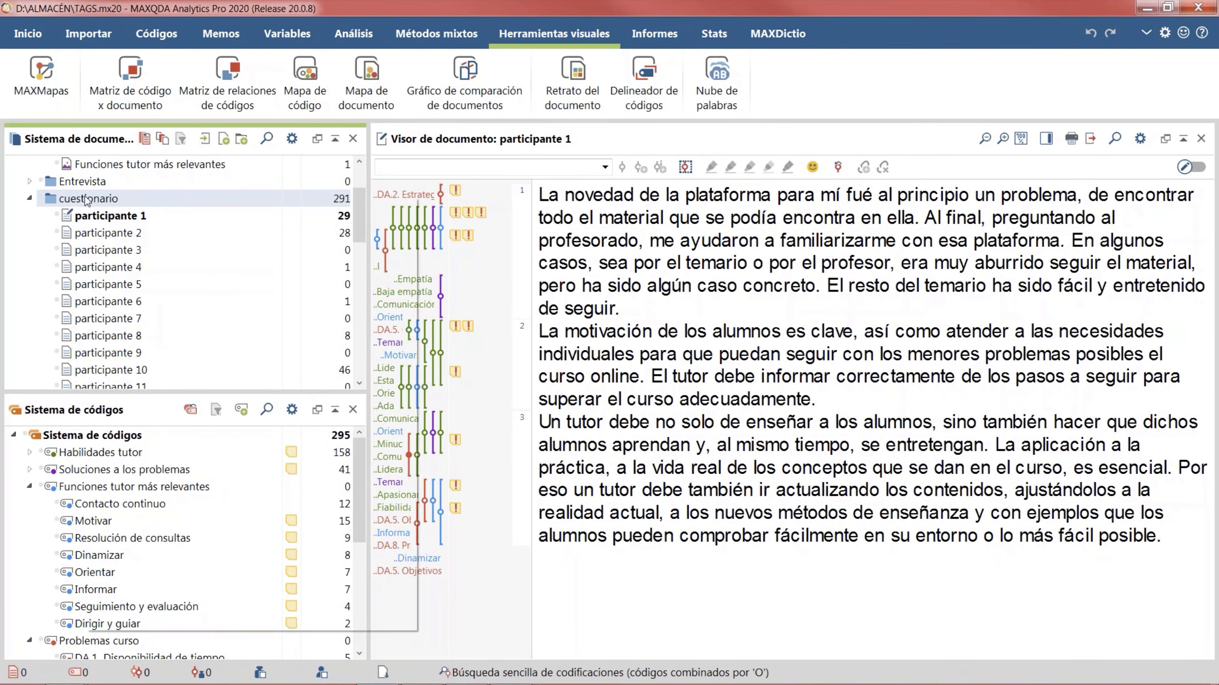
Step: Create a code cloud for the cuestionario document group and enlarge its window
right_click(86, 201)
mouse_move(317, 584)
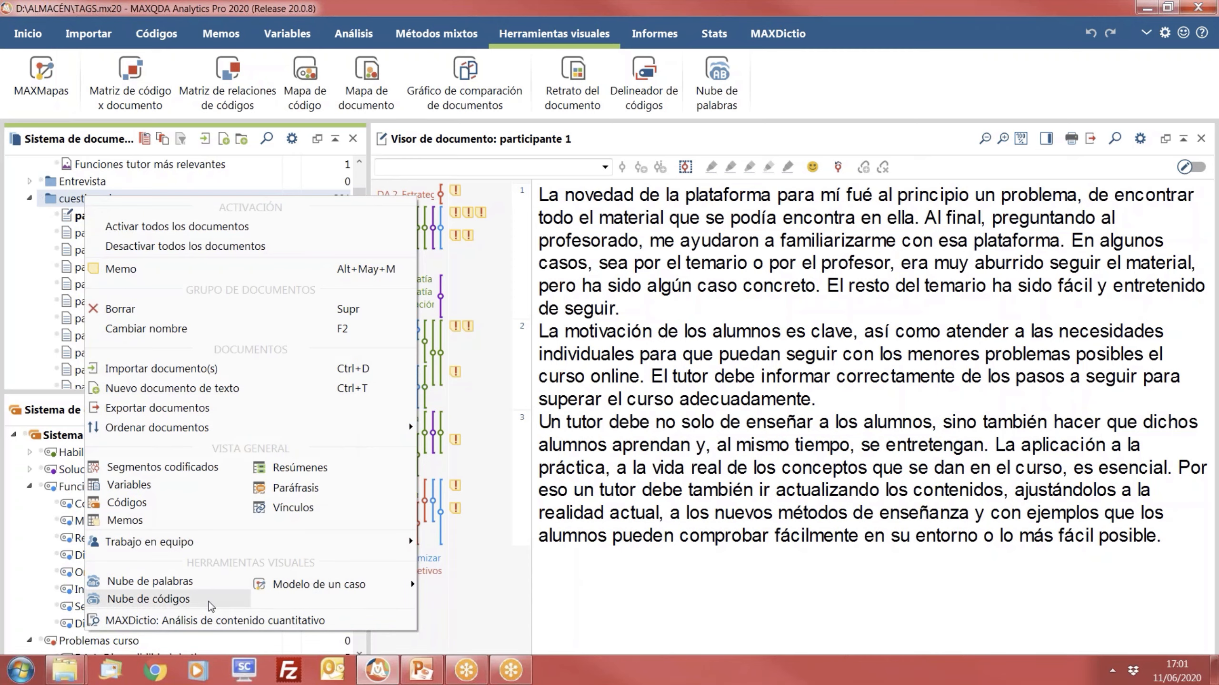
click(148, 599)
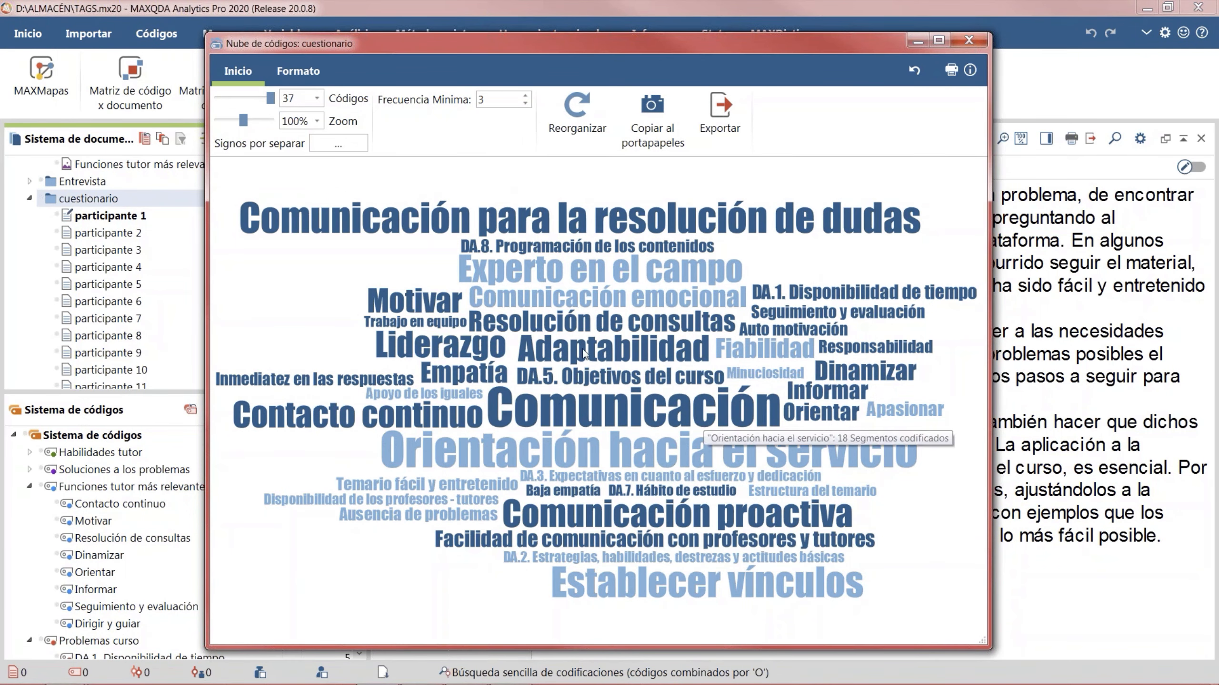
drag(989, 381, 1103, 375)
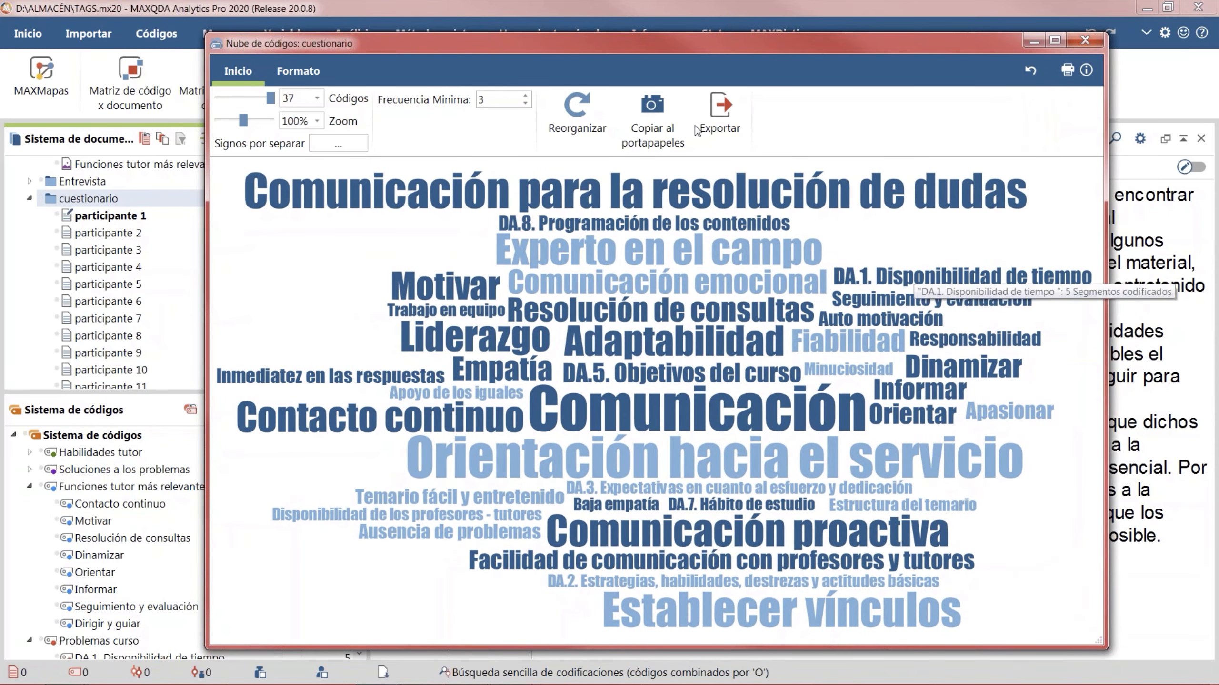
drag(491, 34, 491, 20)
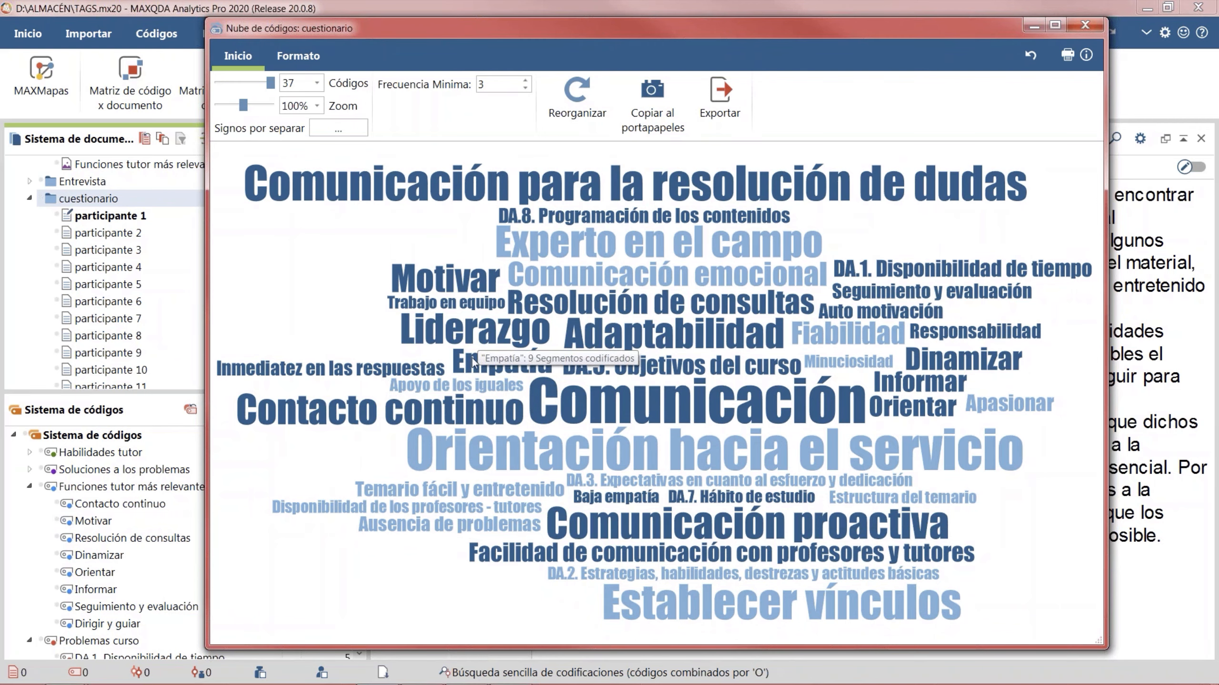
Step: Set the code cloud's minimum frequency to 2, apply the blue-to-red-and-green multicolour palette and close it
click(526, 88)
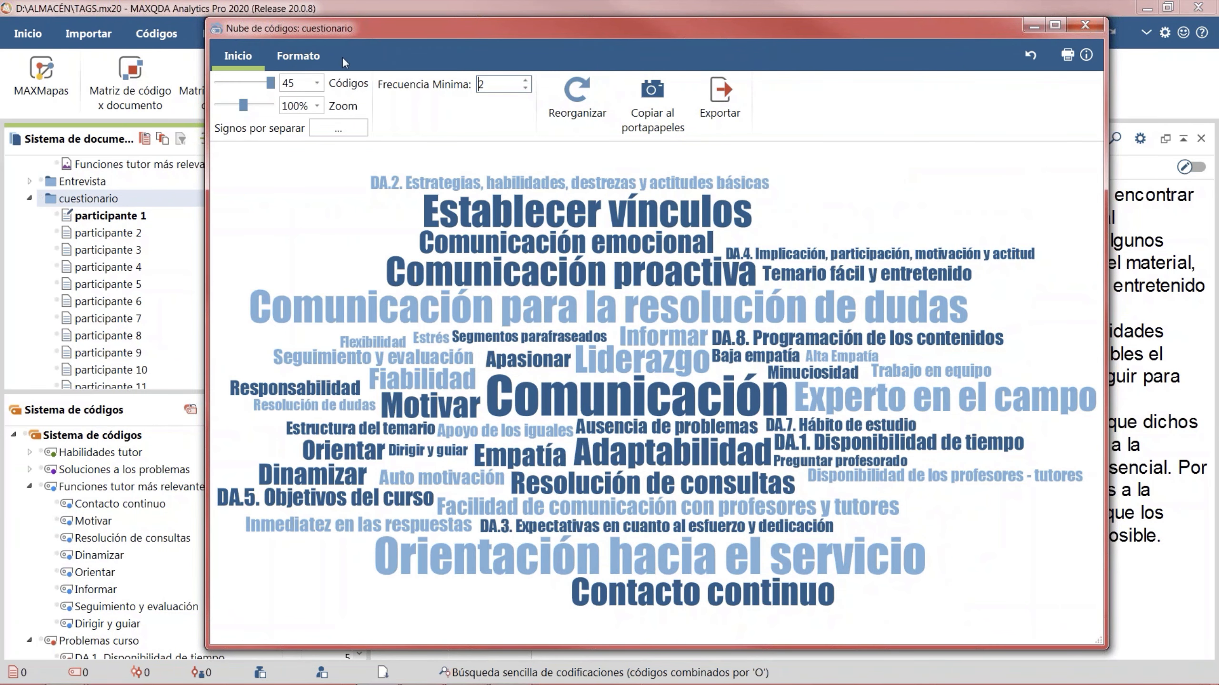
click(300, 56)
click(351, 103)
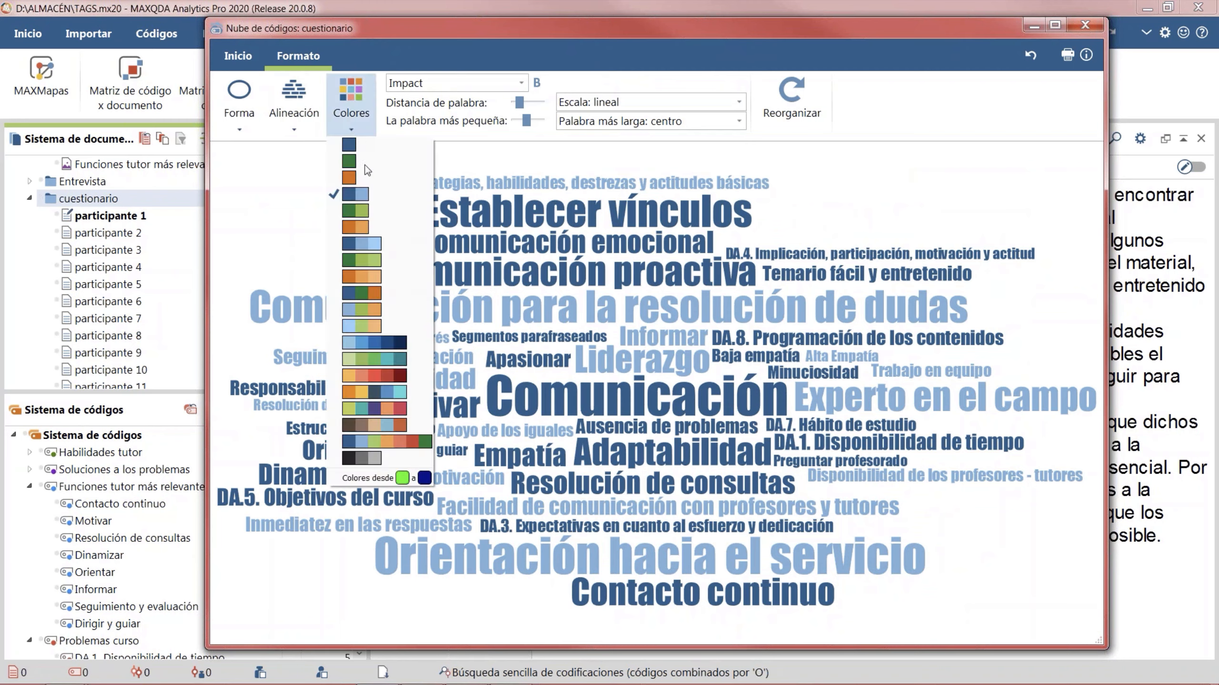
click(377, 442)
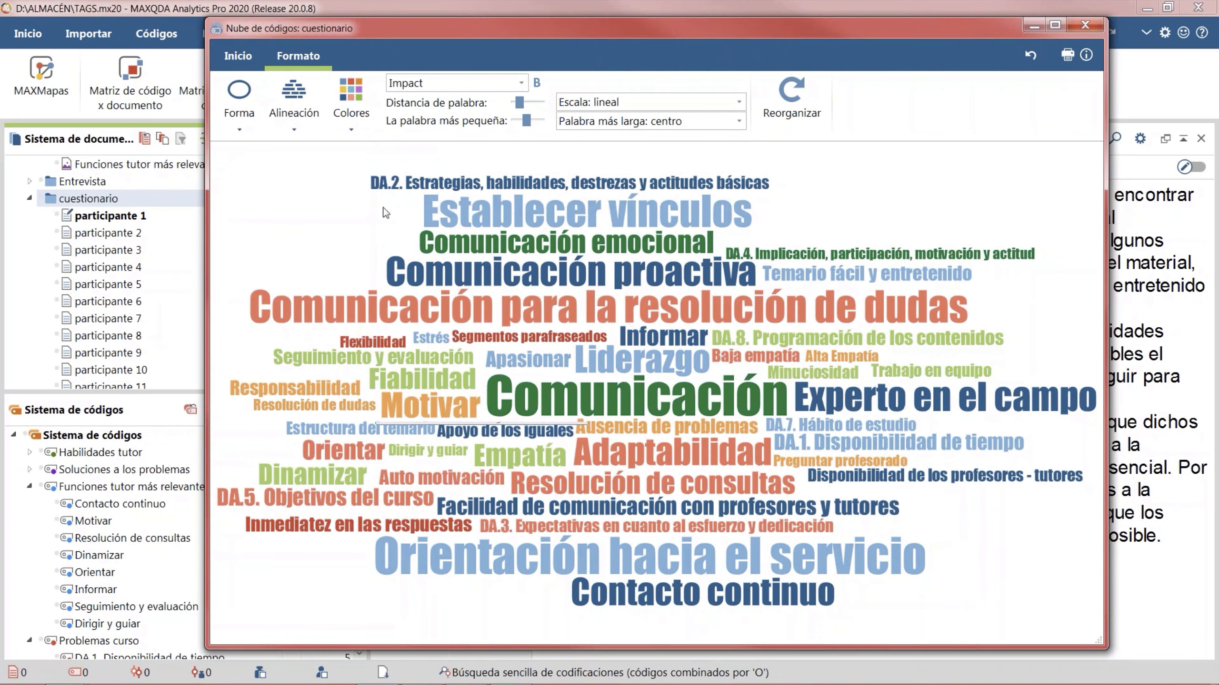
click(1093, 27)
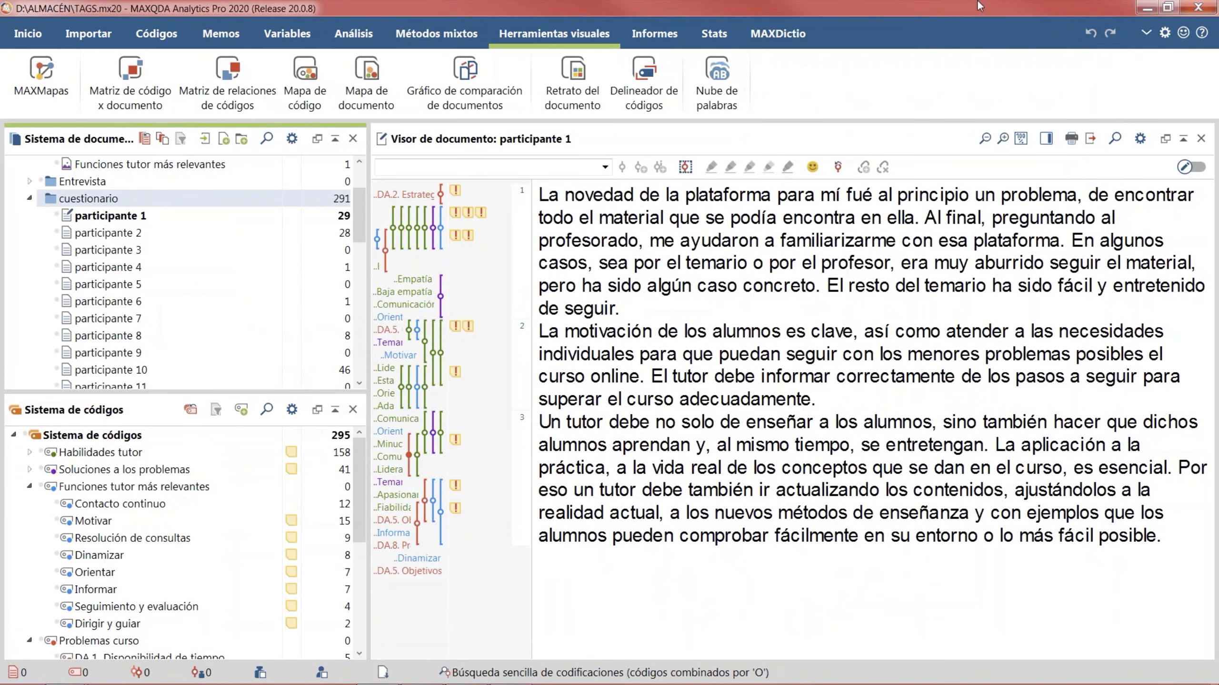
Step: Expand the Habilidades tutor code in the code system and collapse its Empatía subcode
click(174, 489)
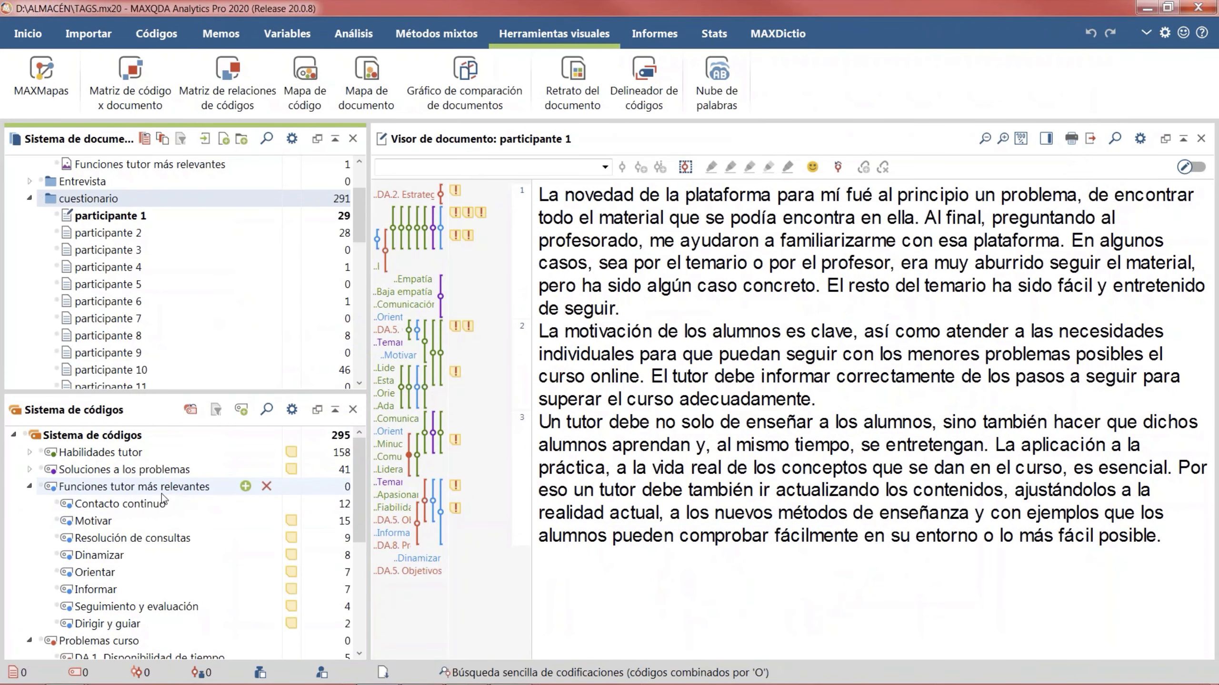
click(111, 489)
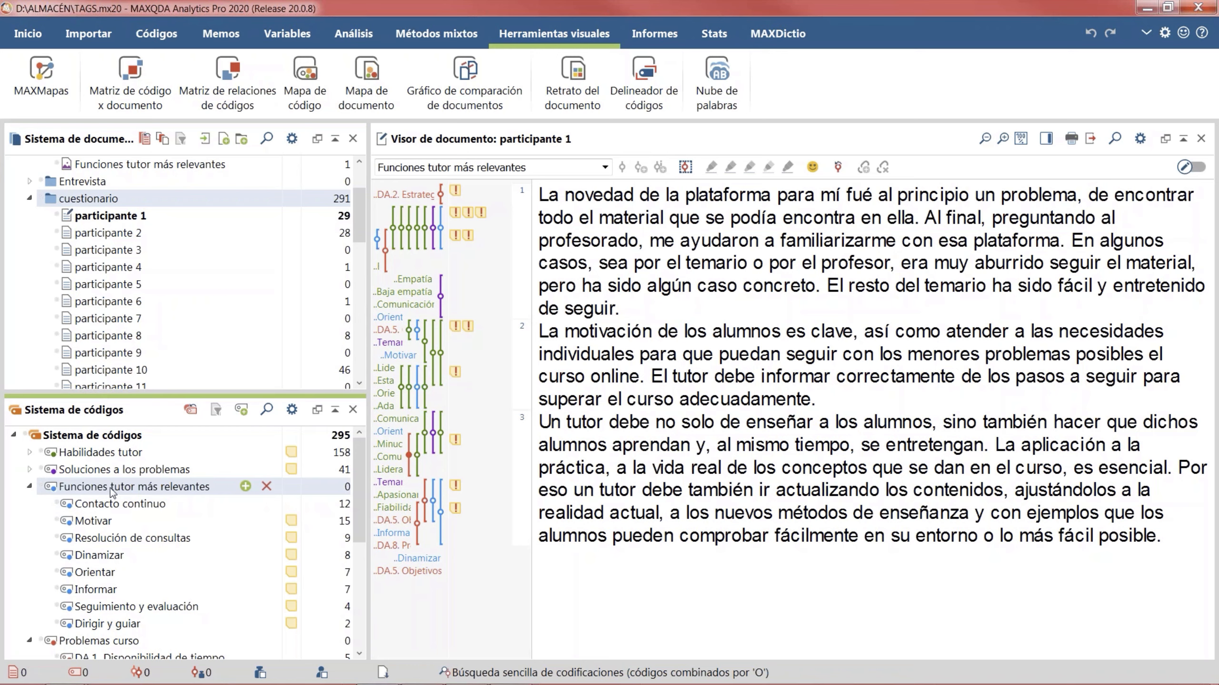
click(29, 452)
click(67, 456)
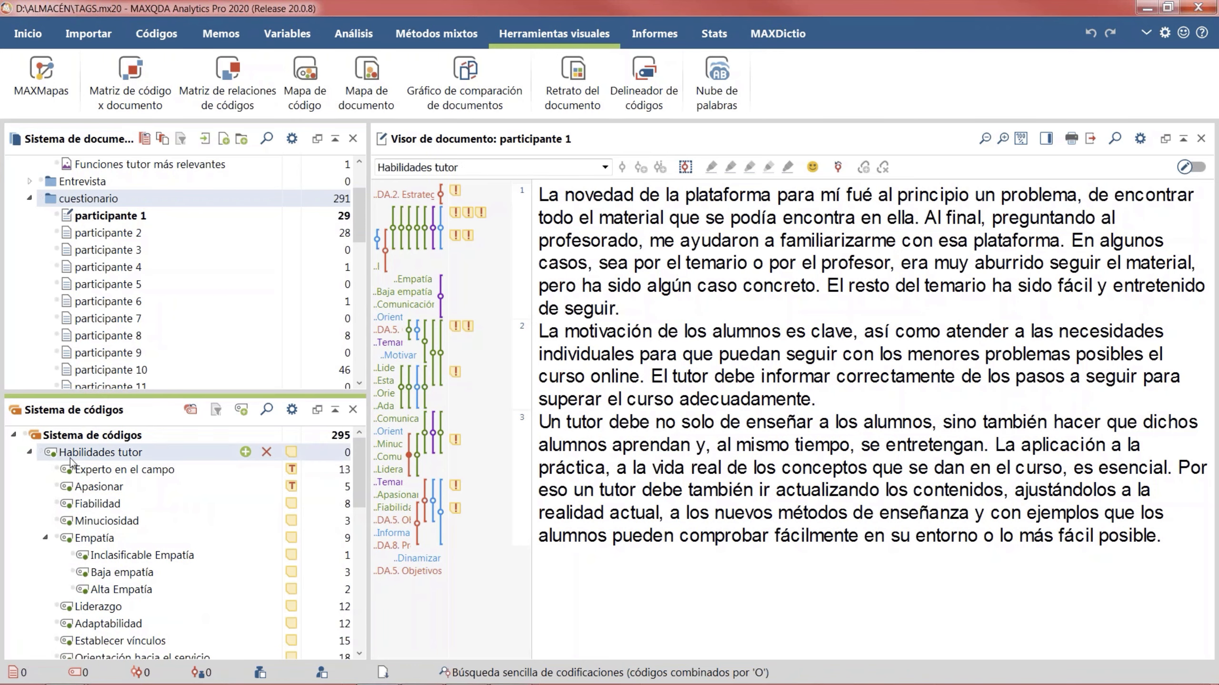
click(46, 538)
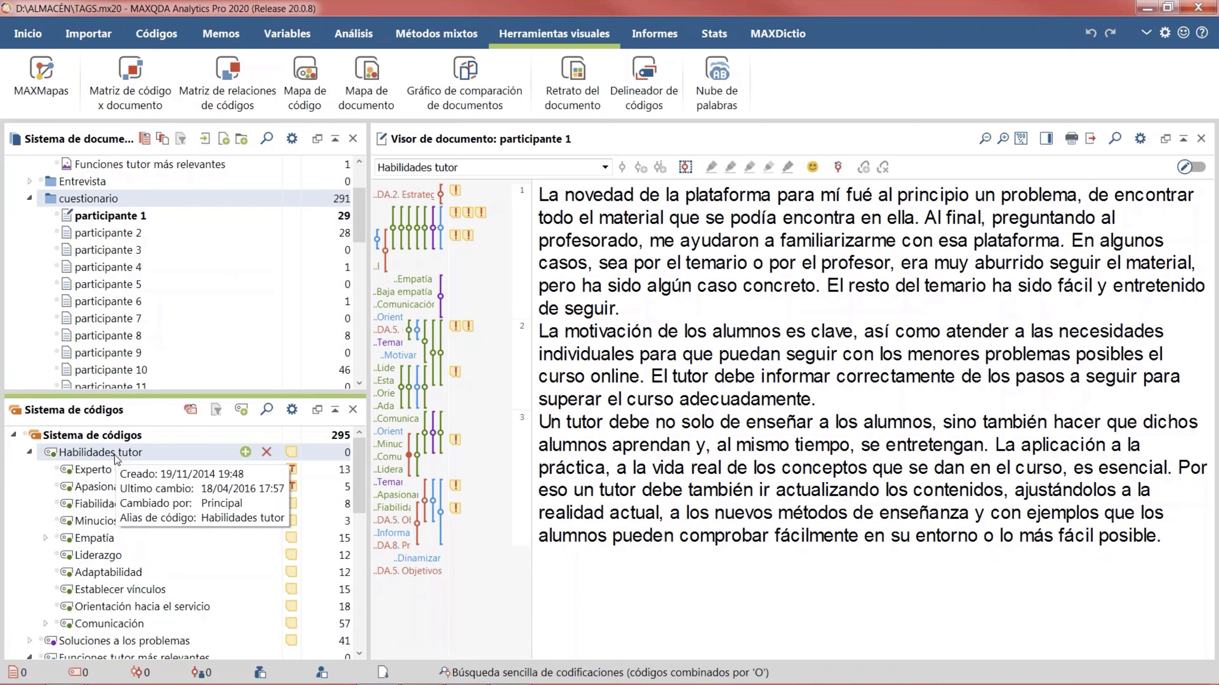
Step: Generate subcode statistics for Habilidades tutor, limited to the activated cuestionario documents, with Segmentos codificados as the unit of analysis
right_click(115, 456)
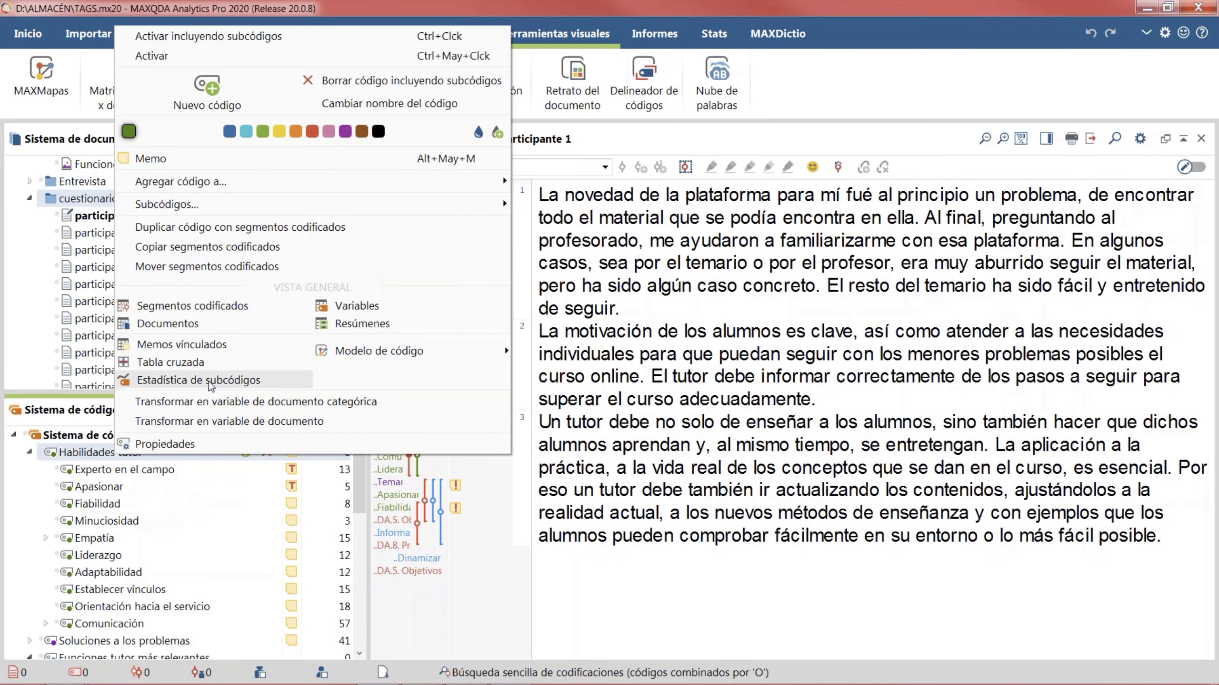
click(209, 382)
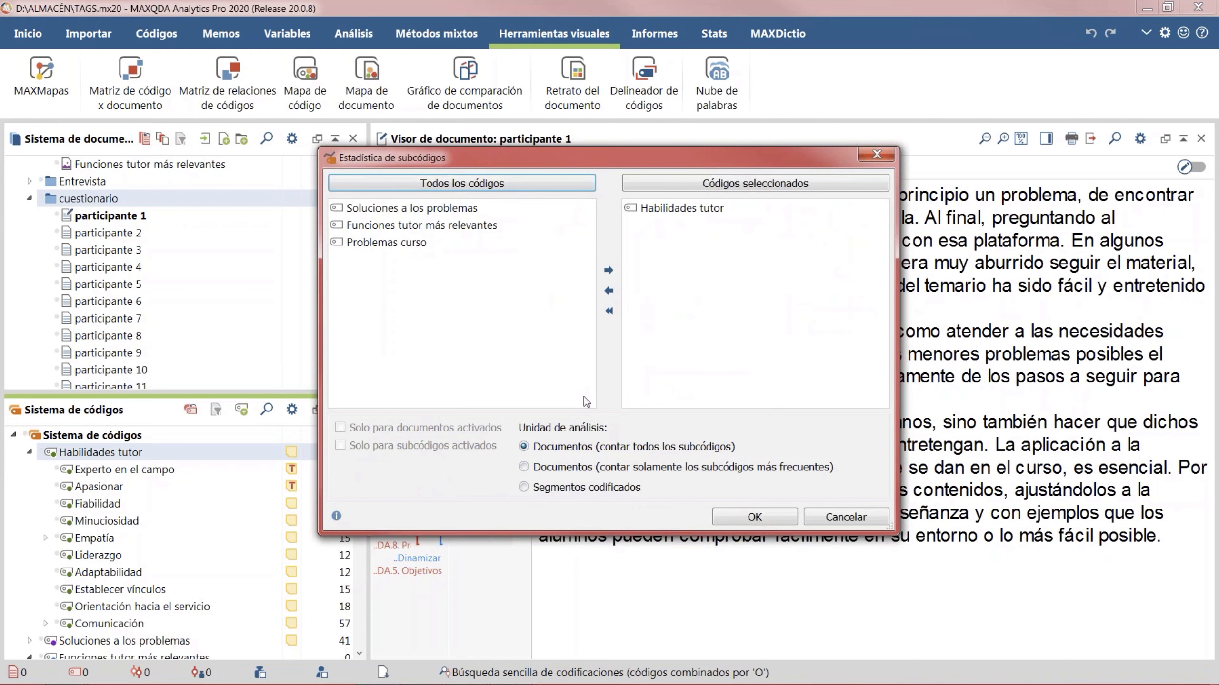
drag(580, 158, 607, 104)
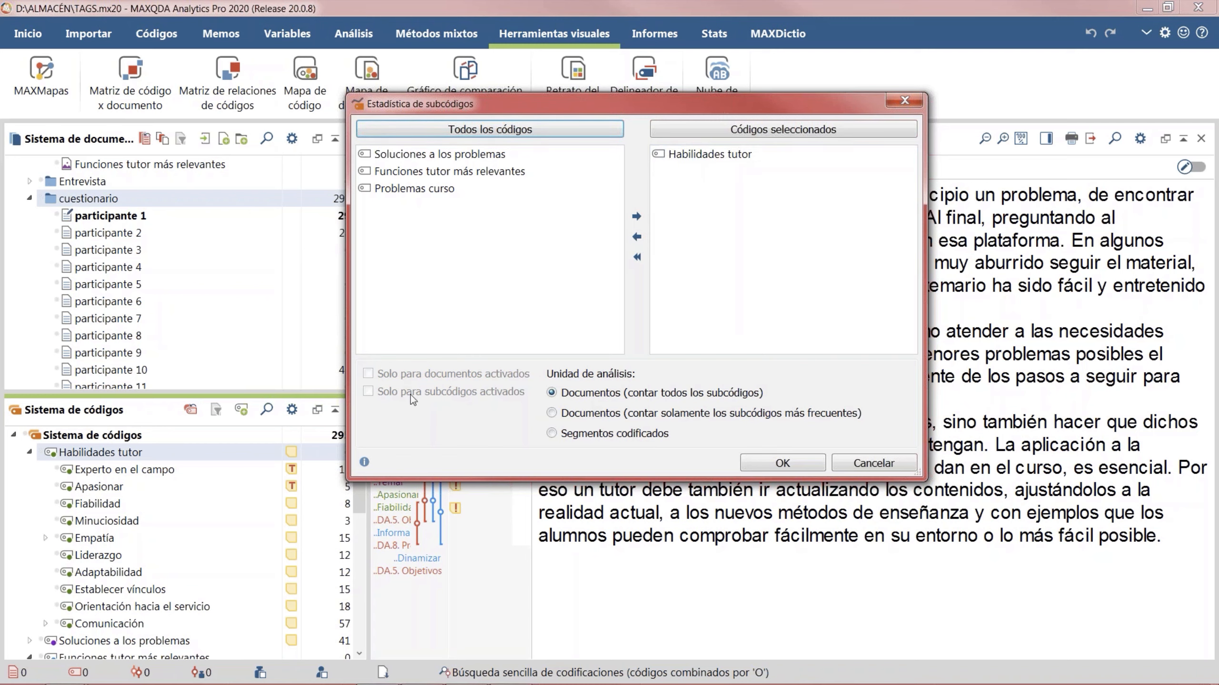
click(42, 198)
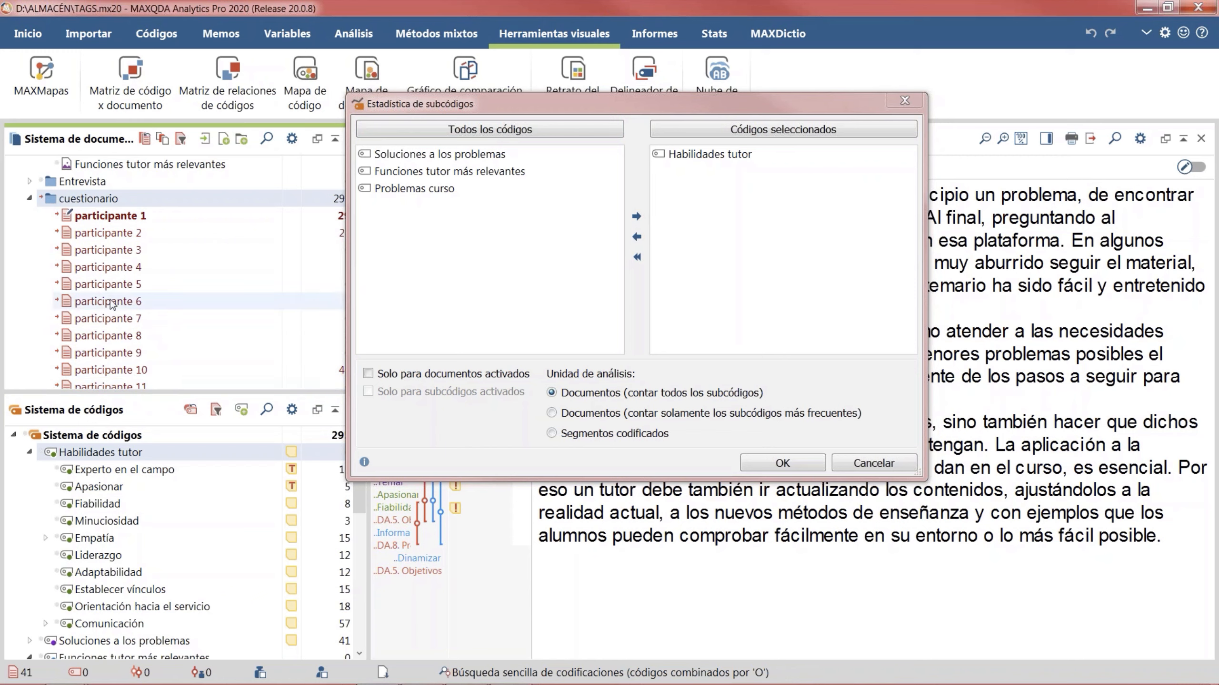
mouse_move(112, 304)
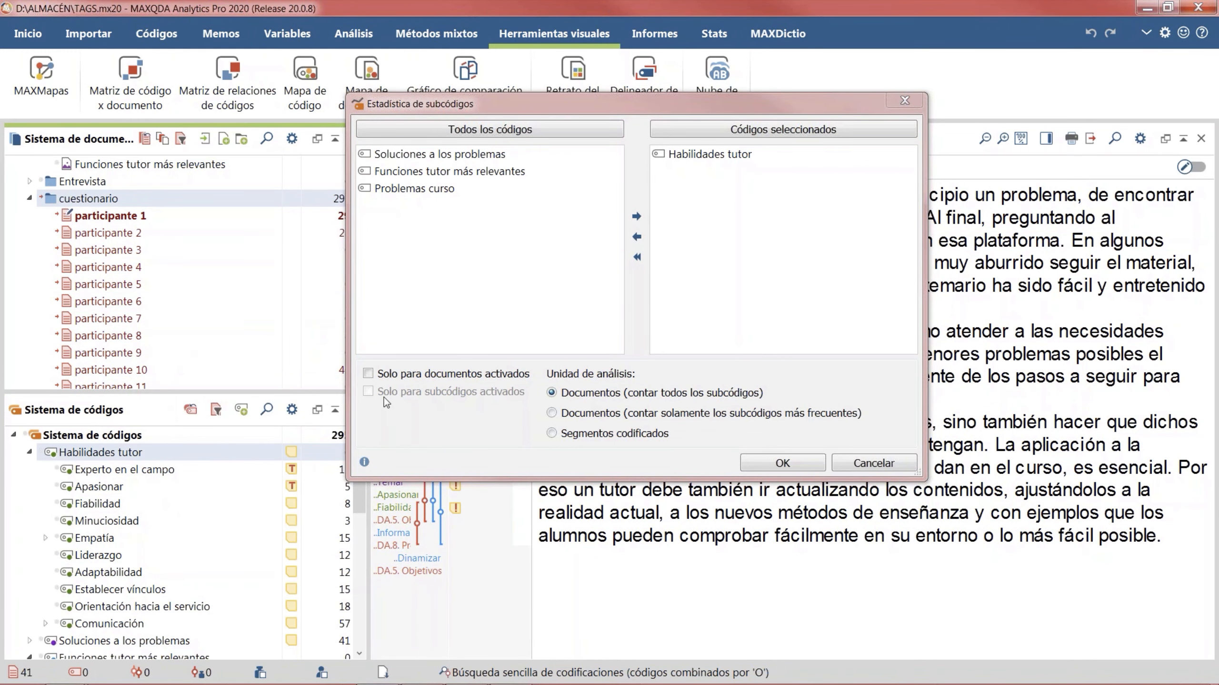
click(368, 374)
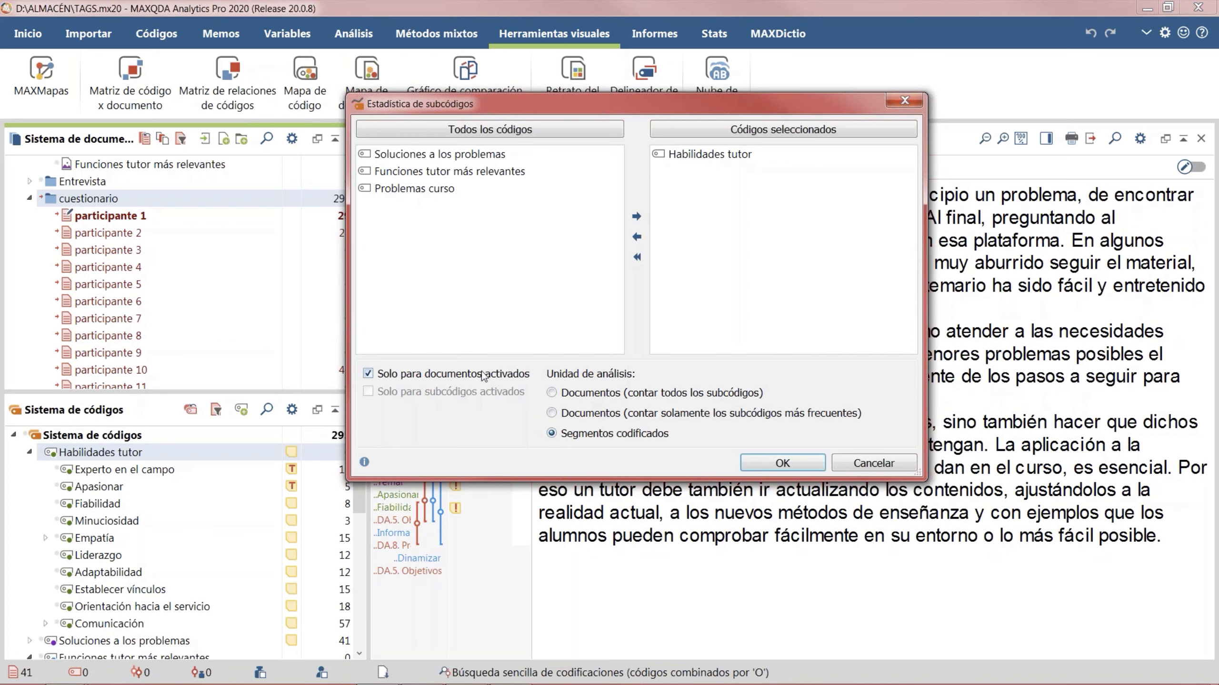
click(791, 473)
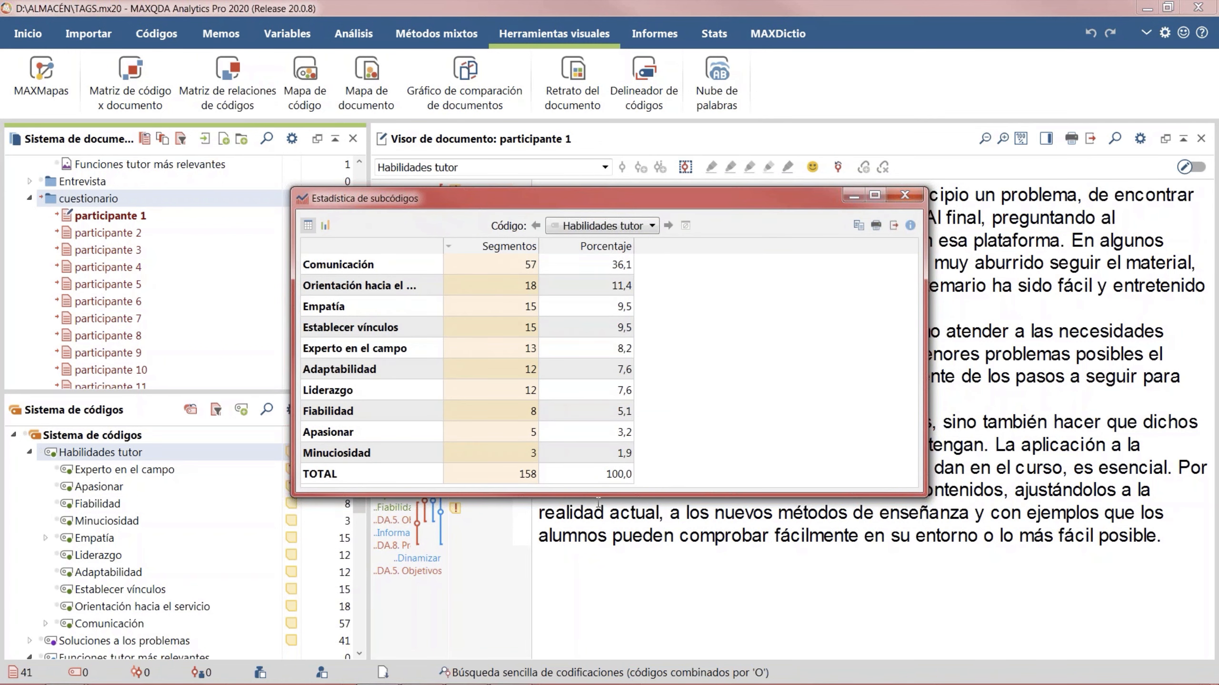
Step: Widen the subcode name column in the statistics table and display the results as a vertical bar chart in an enlarged window
drag(598, 499, 598, 596)
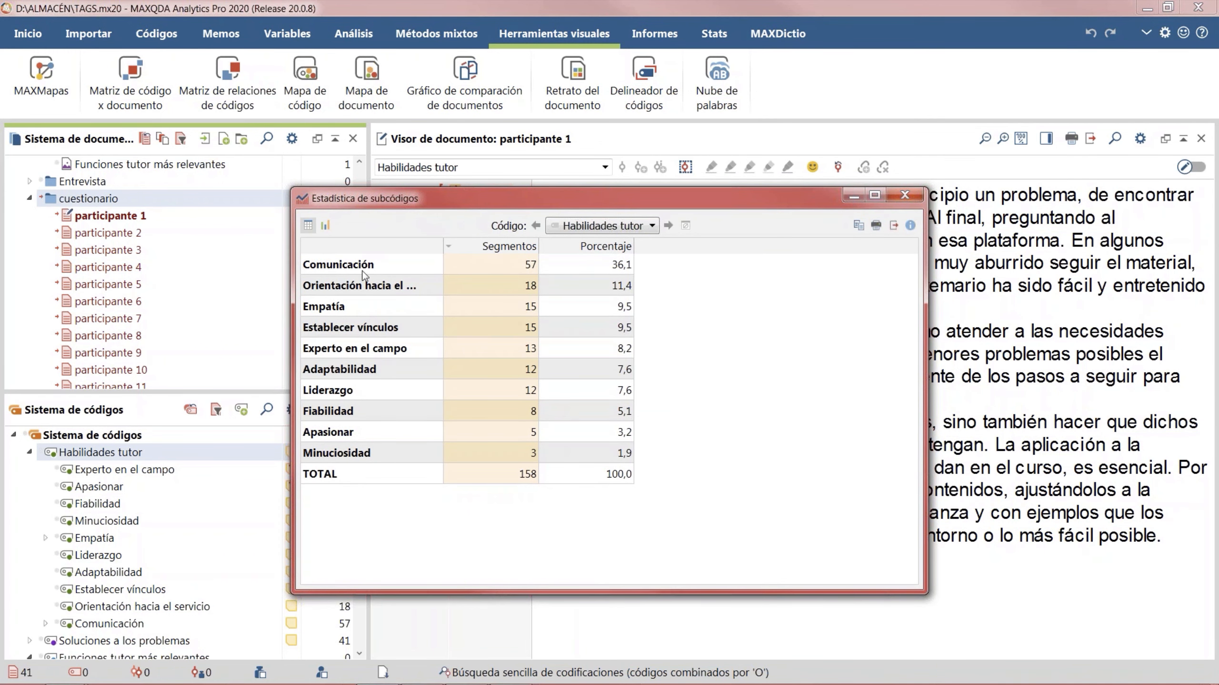
drag(443, 241, 470, 241)
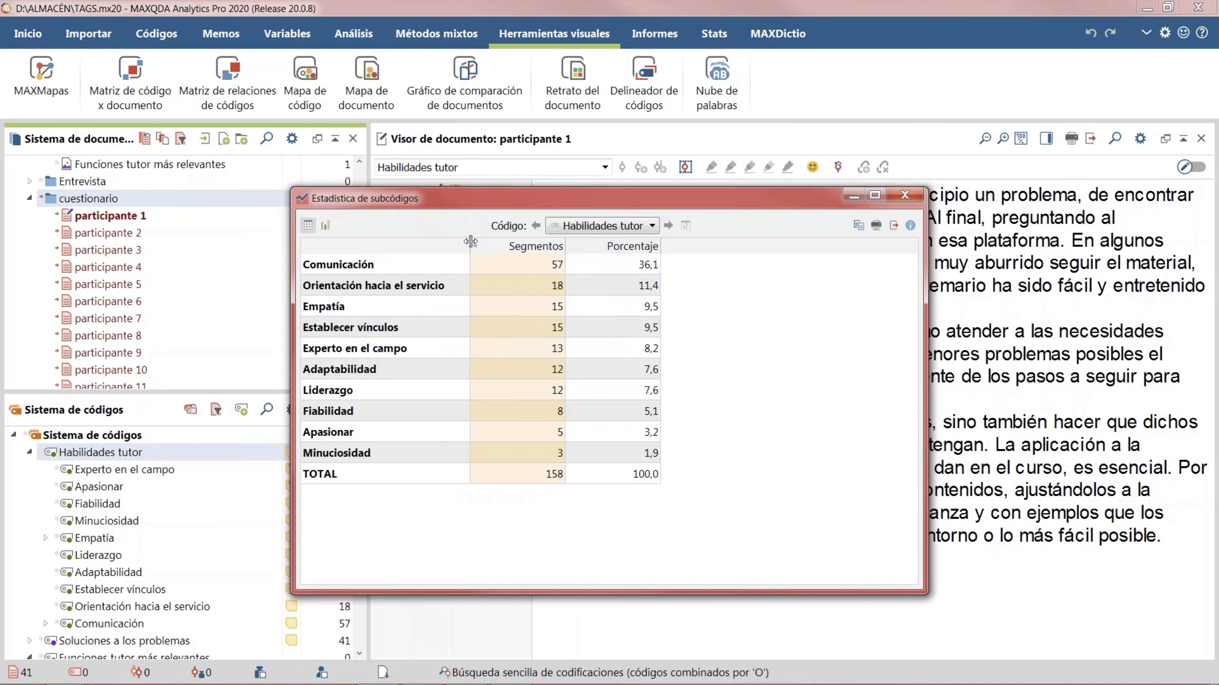
click(327, 226)
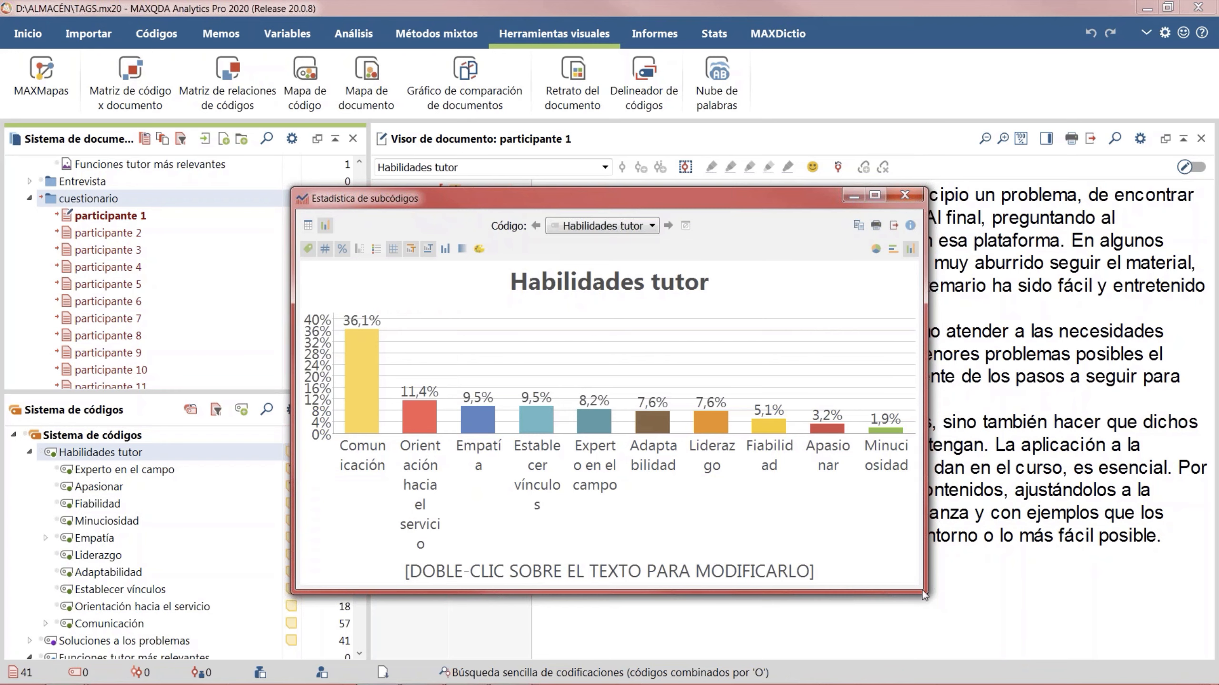
click(1008, 566)
drag(926, 570, 1185, 552)
drag(298, 525, 85, 507)
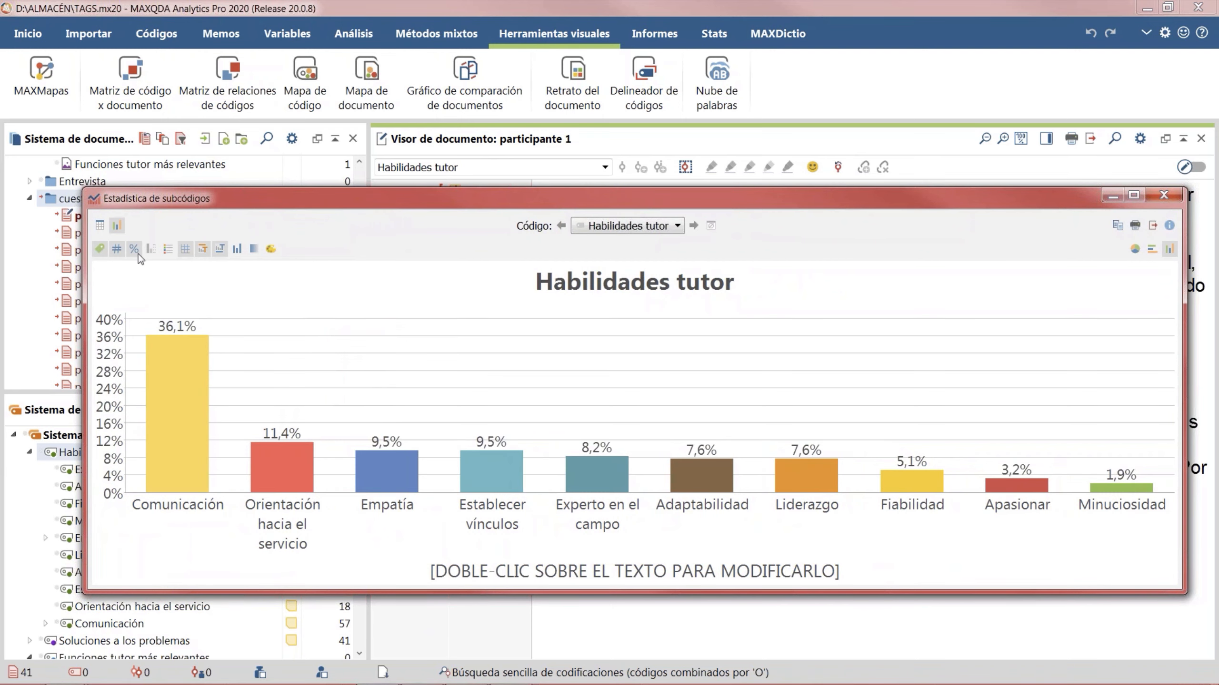
Step: Hide the subtitle placeholder beneath the Habilidades tutor bar chart and close the subcode statistics
click(220, 250)
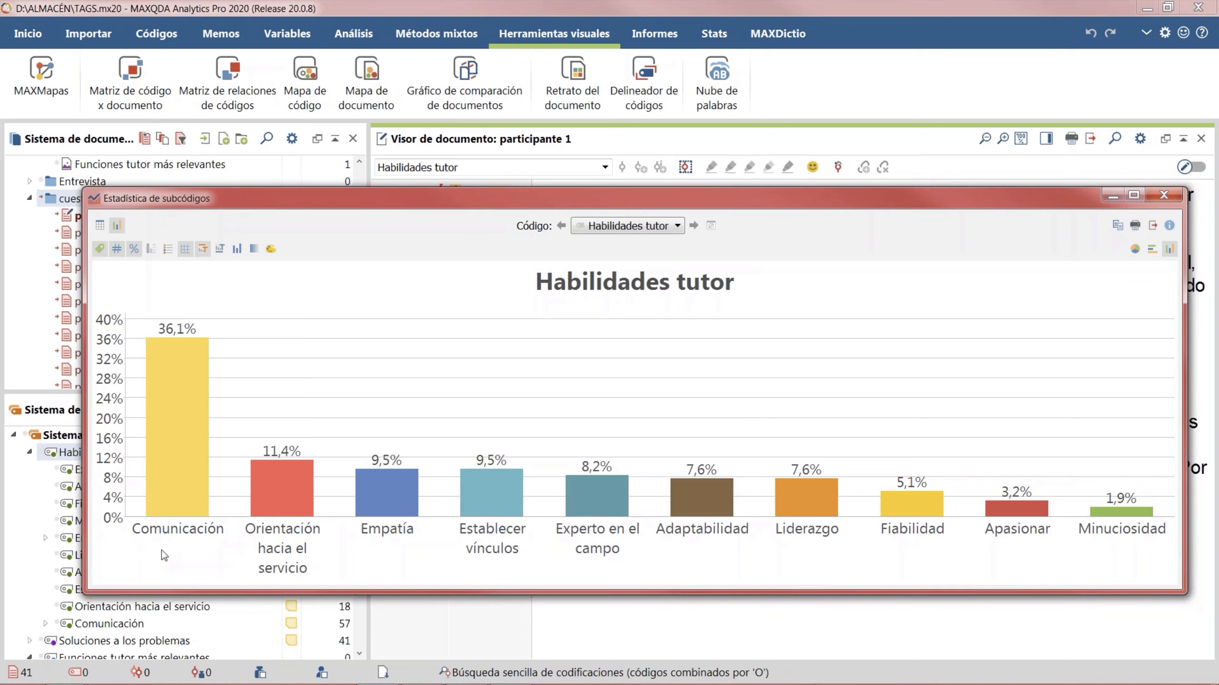
click(1163, 196)
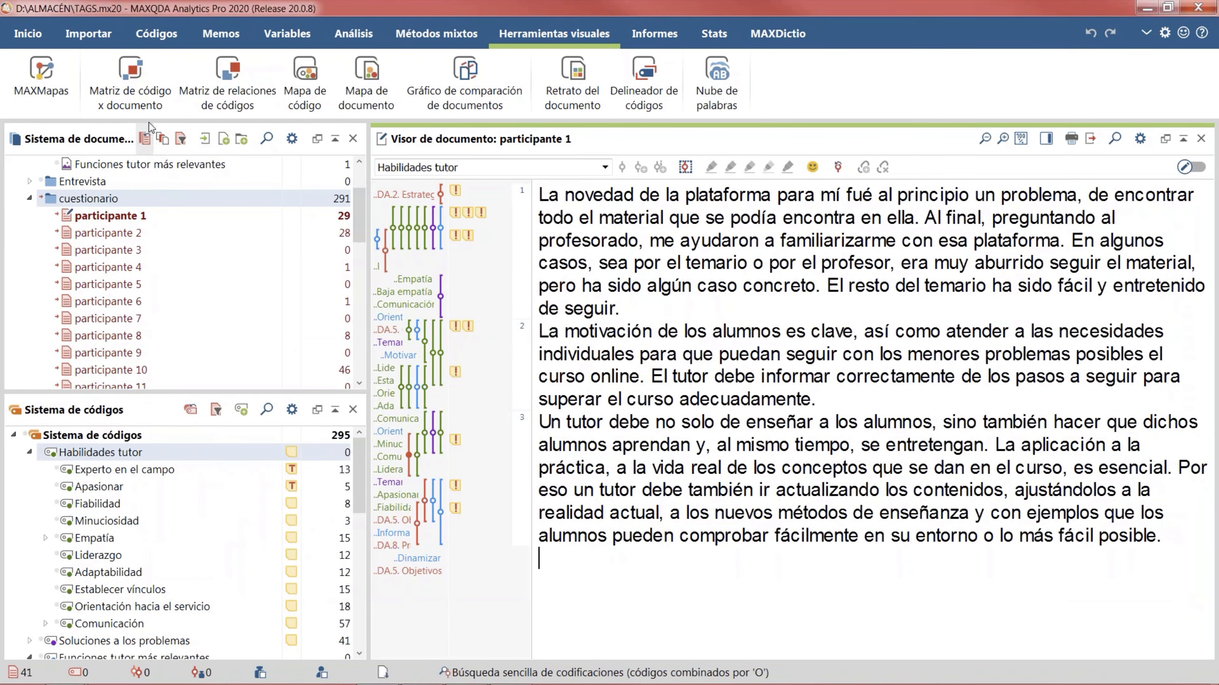
Step: Show the Segmentos recuperados window and deactivate all documents in the cuestionario group
click(21, 34)
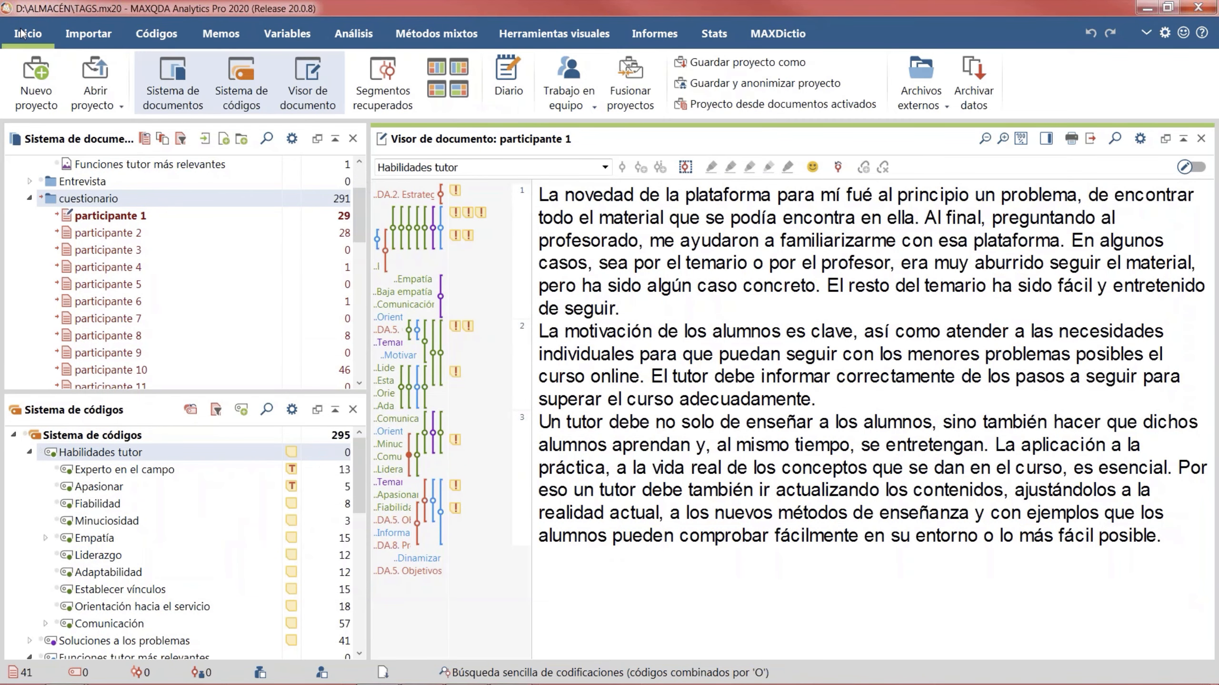
click(376, 98)
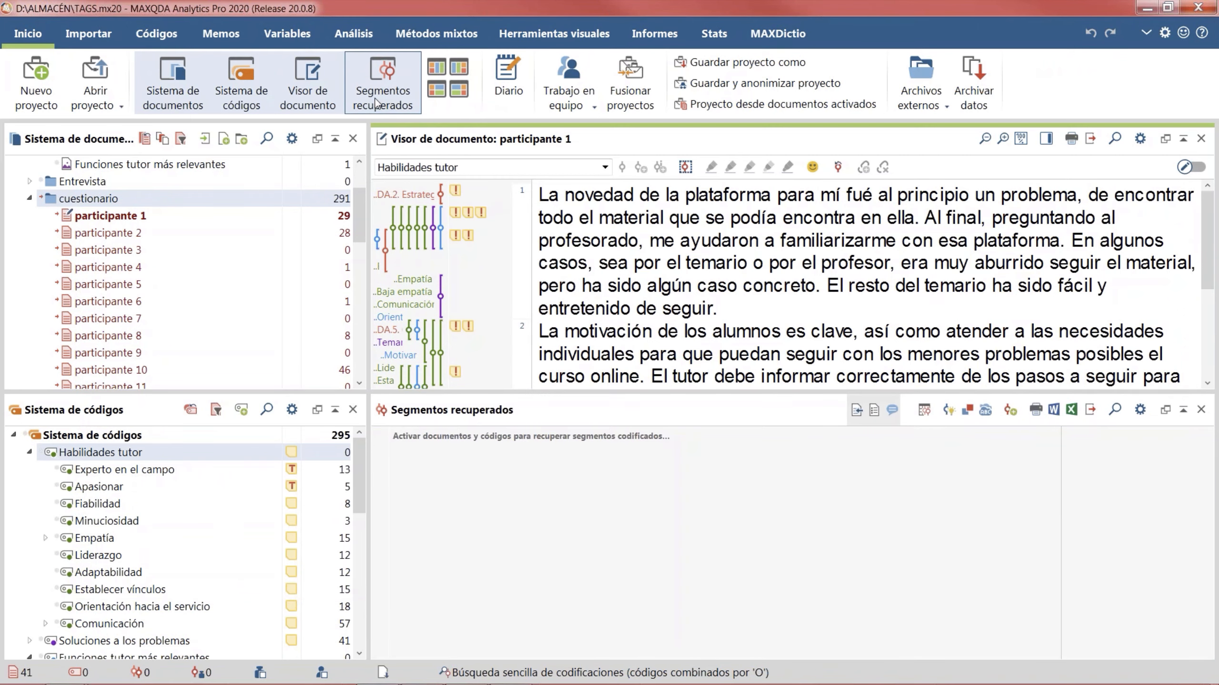
click(44, 202)
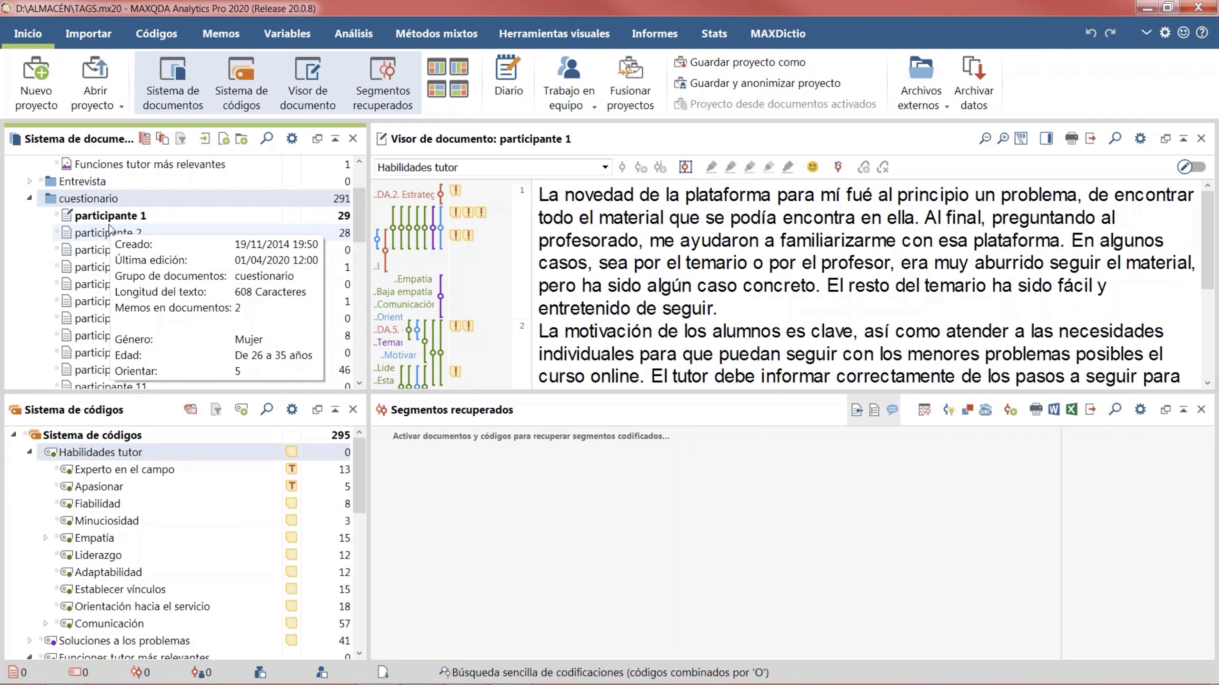
Step: Start activating documents by variable and clear the existing list of conditions
click(432, 34)
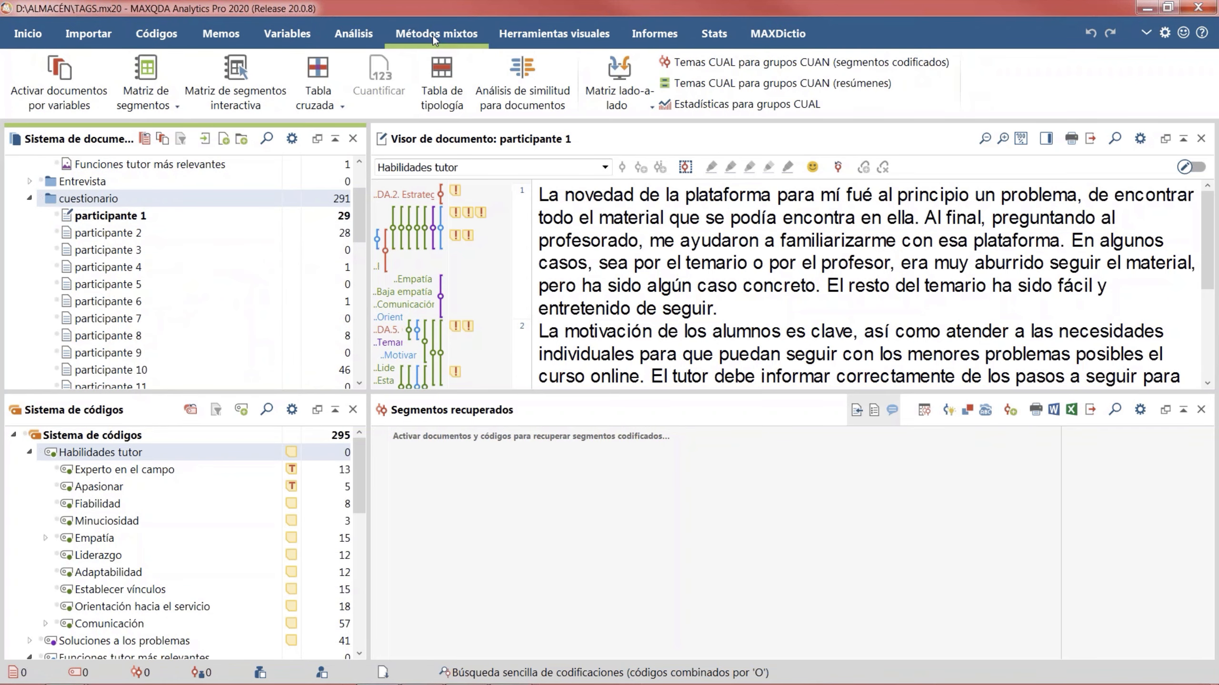
click(90, 109)
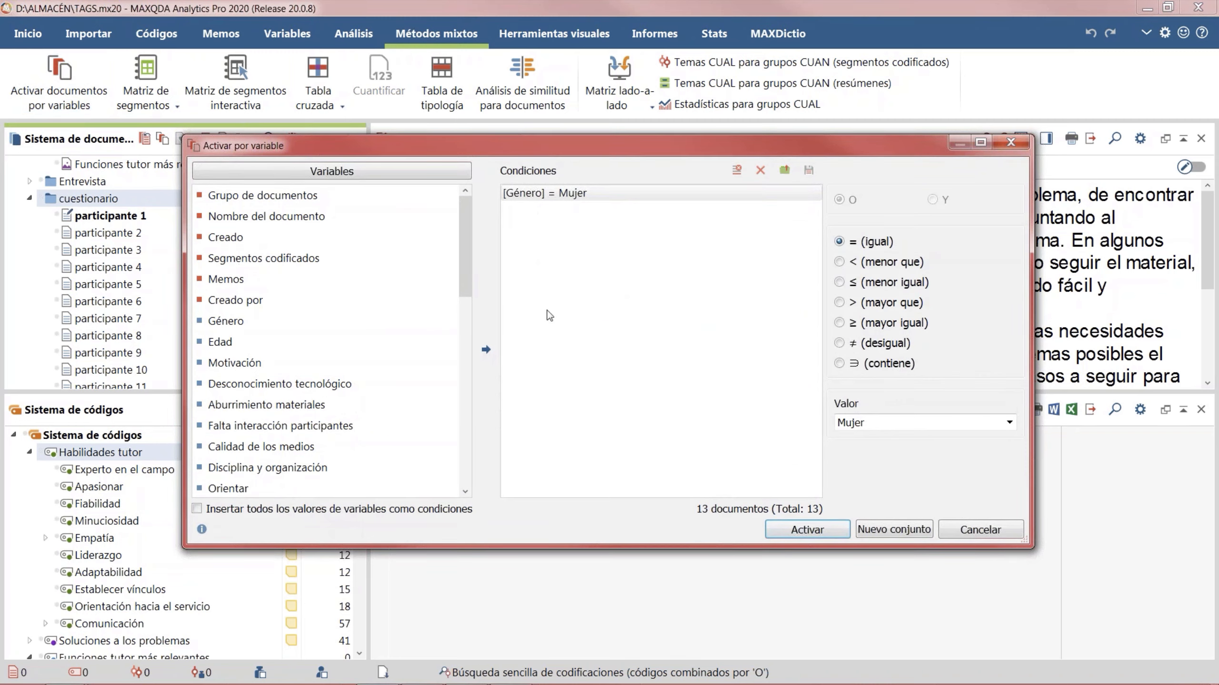
click(763, 172)
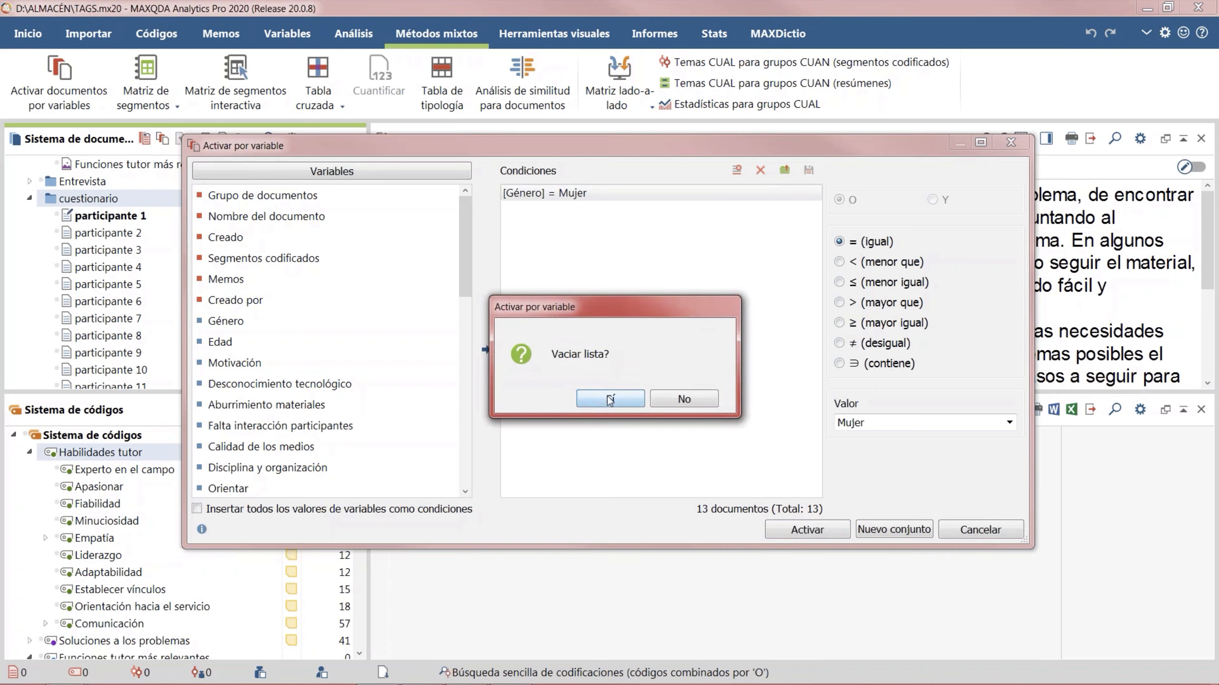
click(599, 403)
Step: Add the condition Género = Mujer and activate the documents that meet it
click(263, 325)
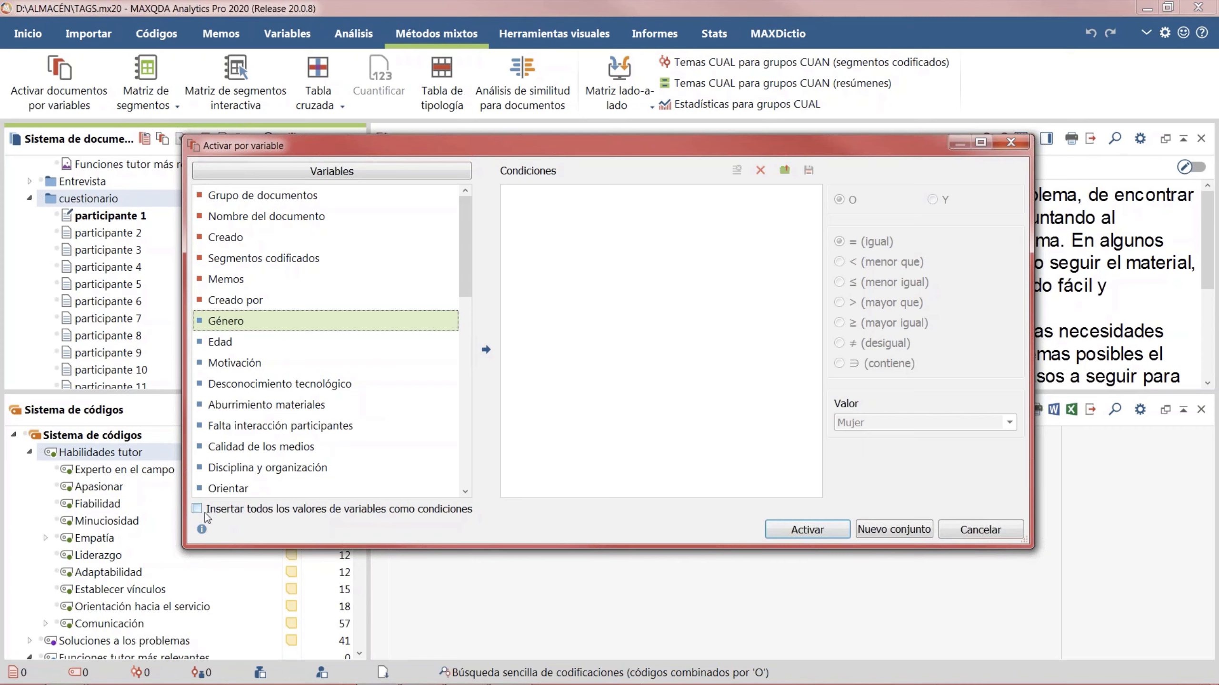
click(372, 513)
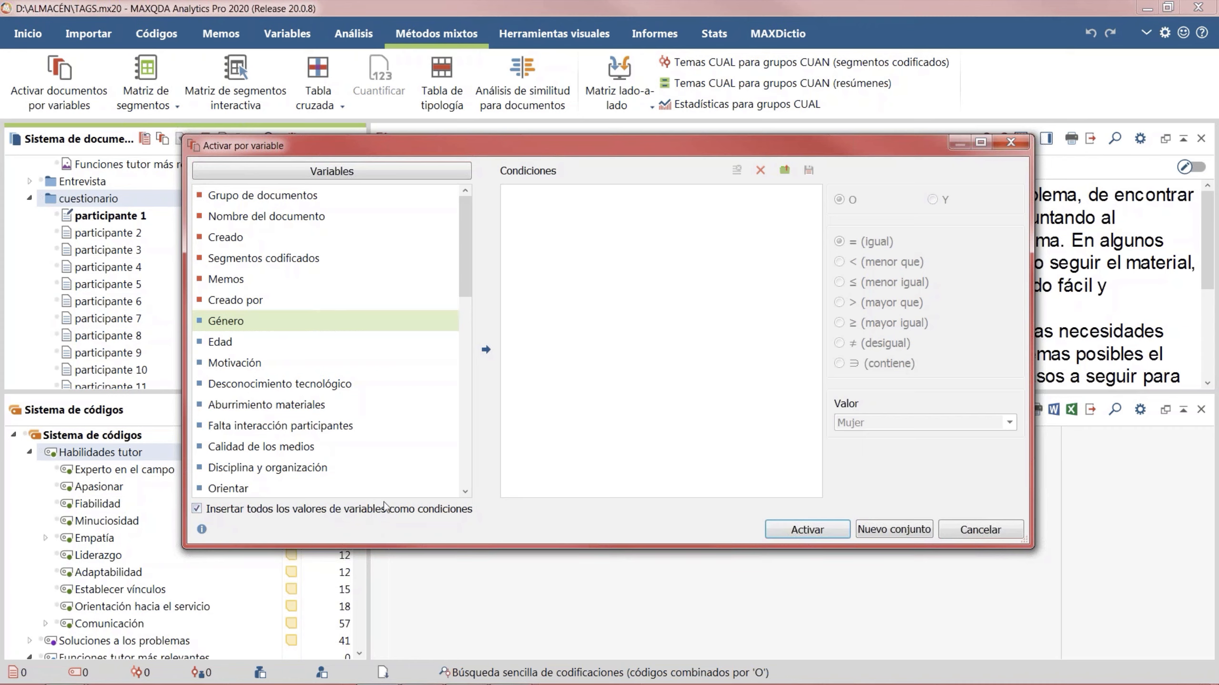
click(485, 349)
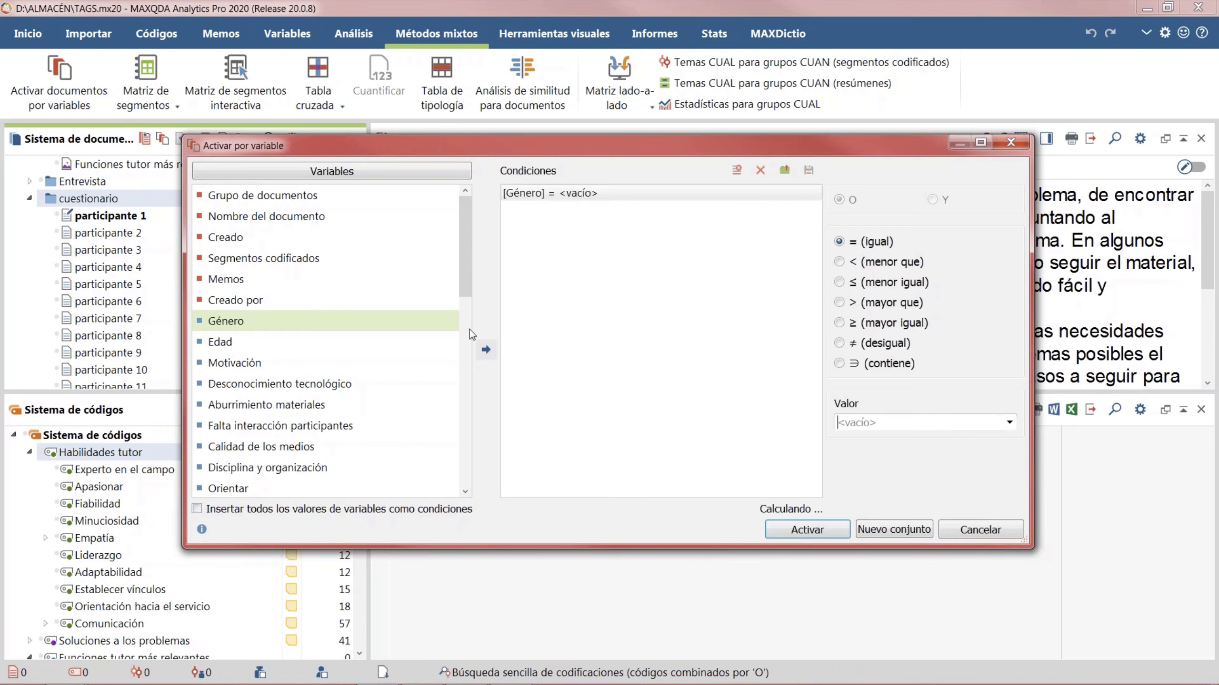
click(1010, 423)
click(1009, 452)
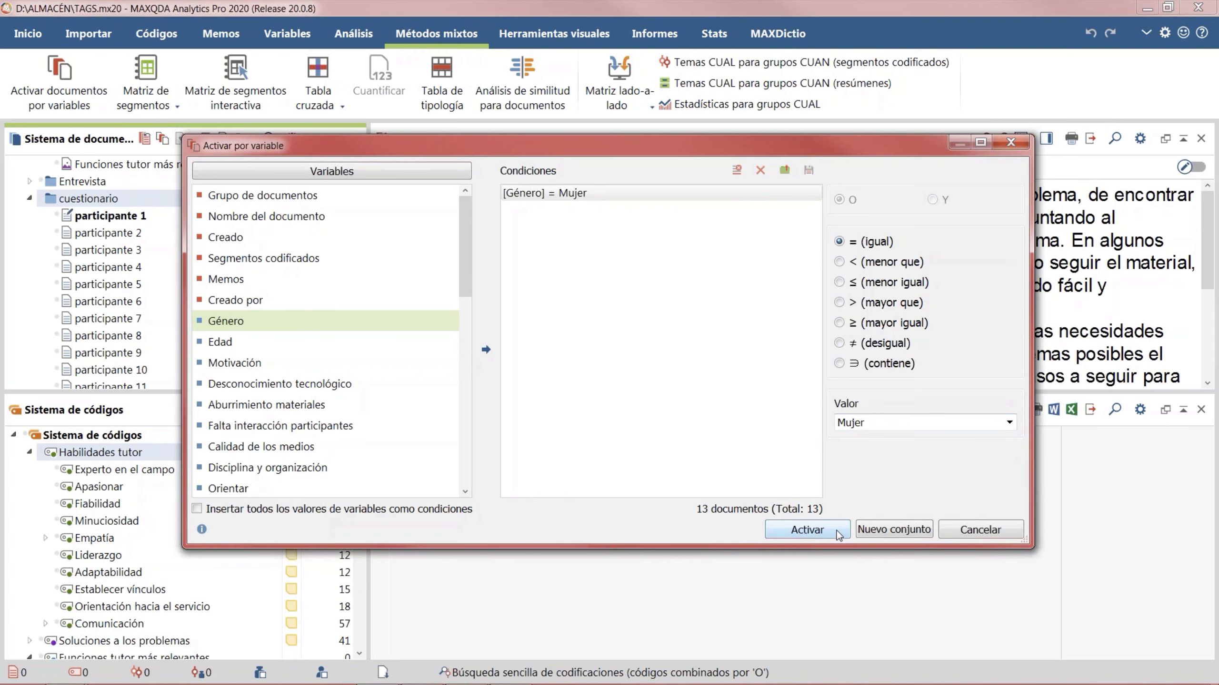
click(806, 529)
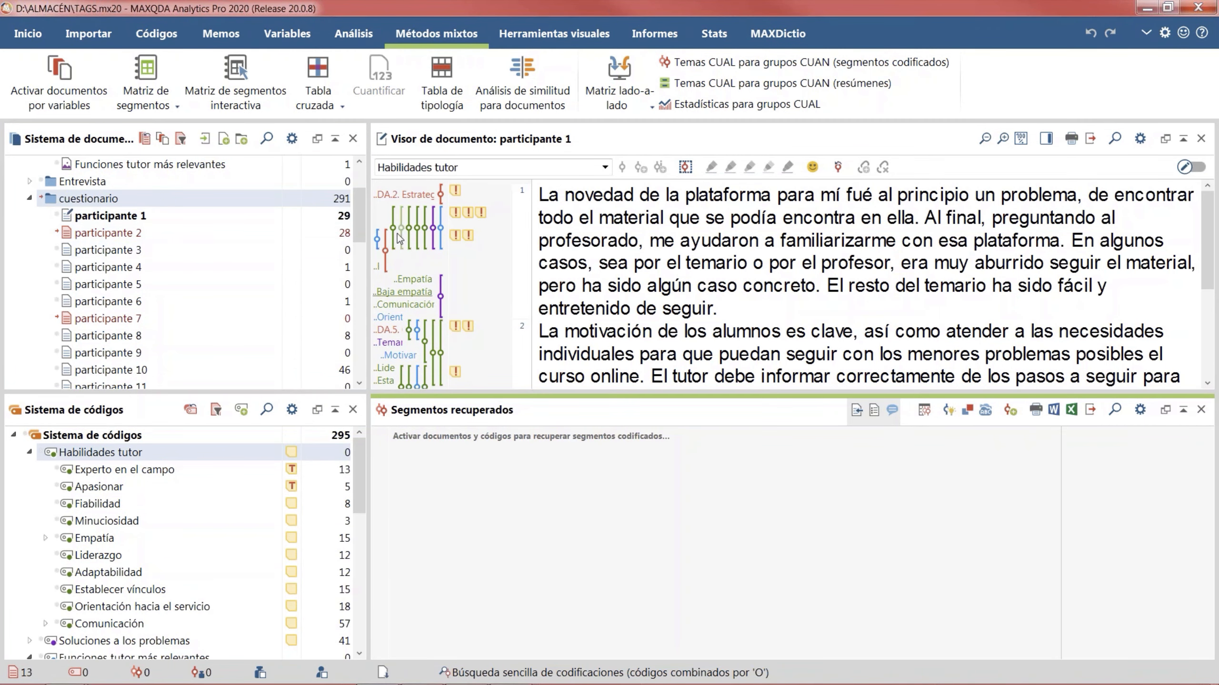
Step: Check the activated documents in the document system and activate the Habilidades tutor code with all its subcodes
drag(363, 232, 364, 283)
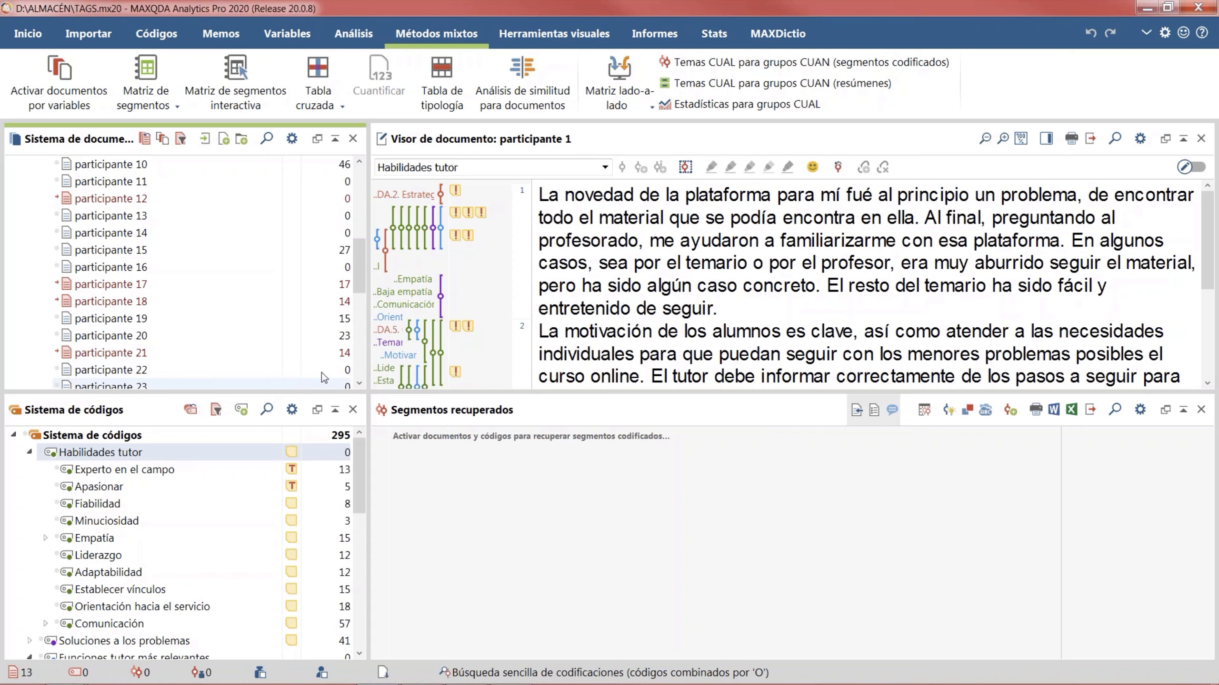
click(47, 454)
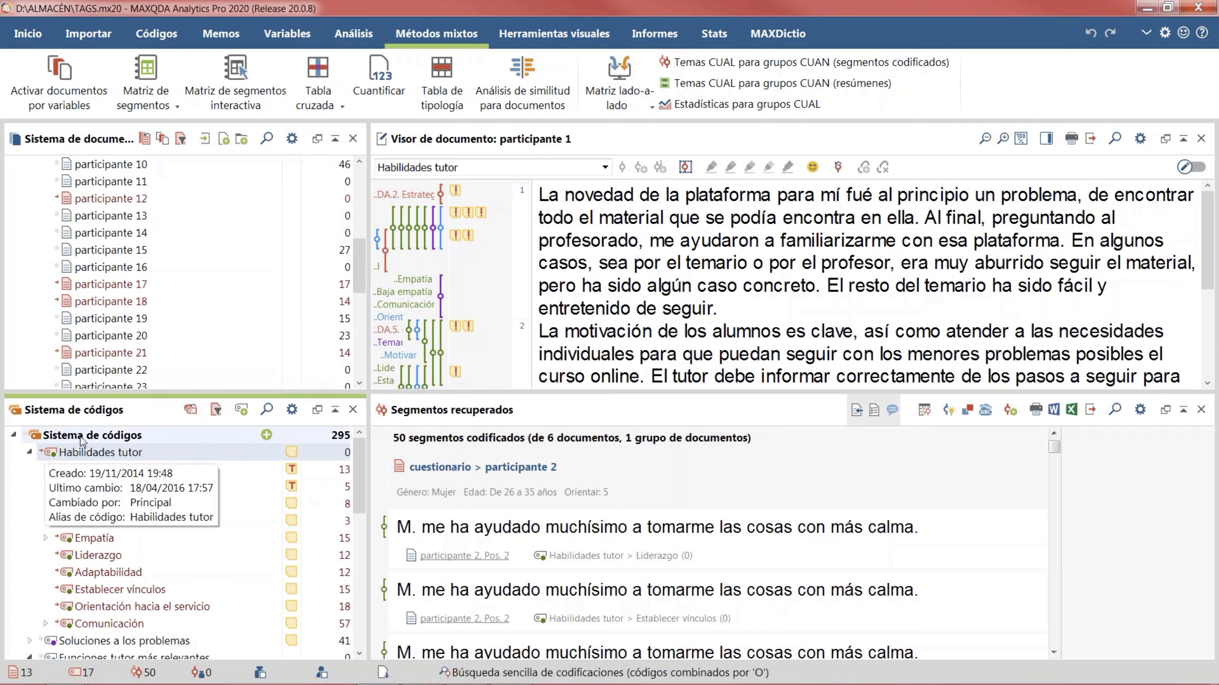
Step: Examine the retrieved segments of participants 2, 17 and 18 with their assigned codes and favourite variable values
mouse_move(661, 598)
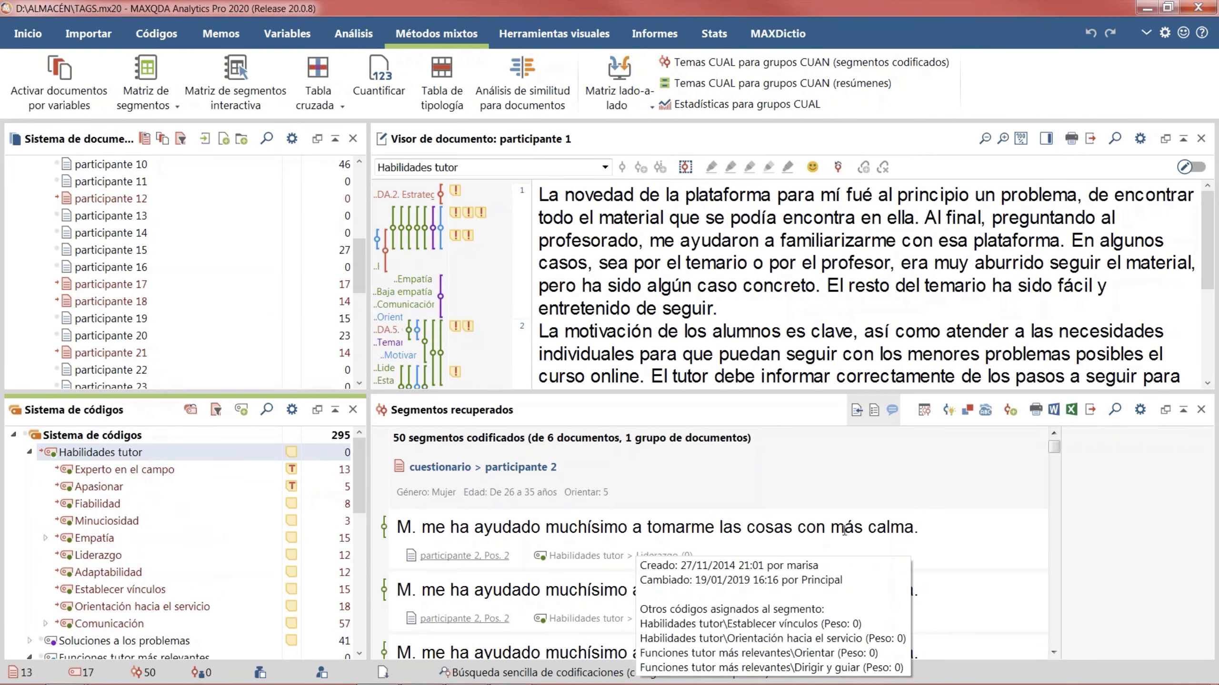
scroll(956, 522, down, 3)
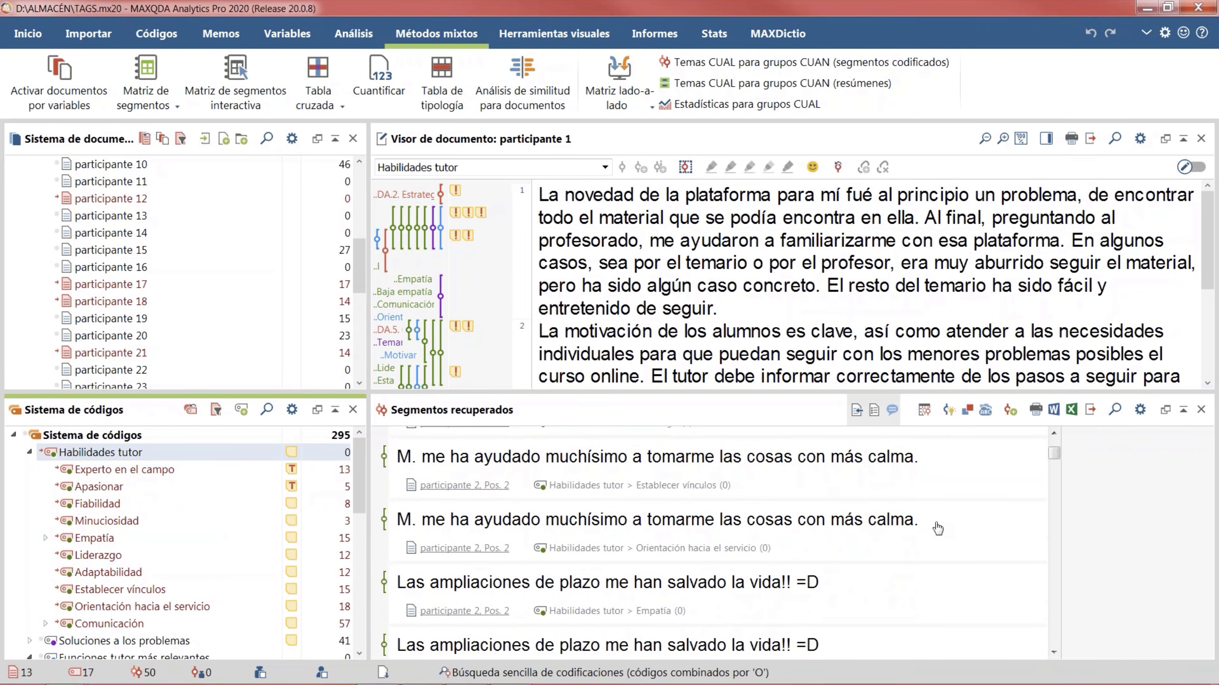
scroll(921, 525, up, 5)
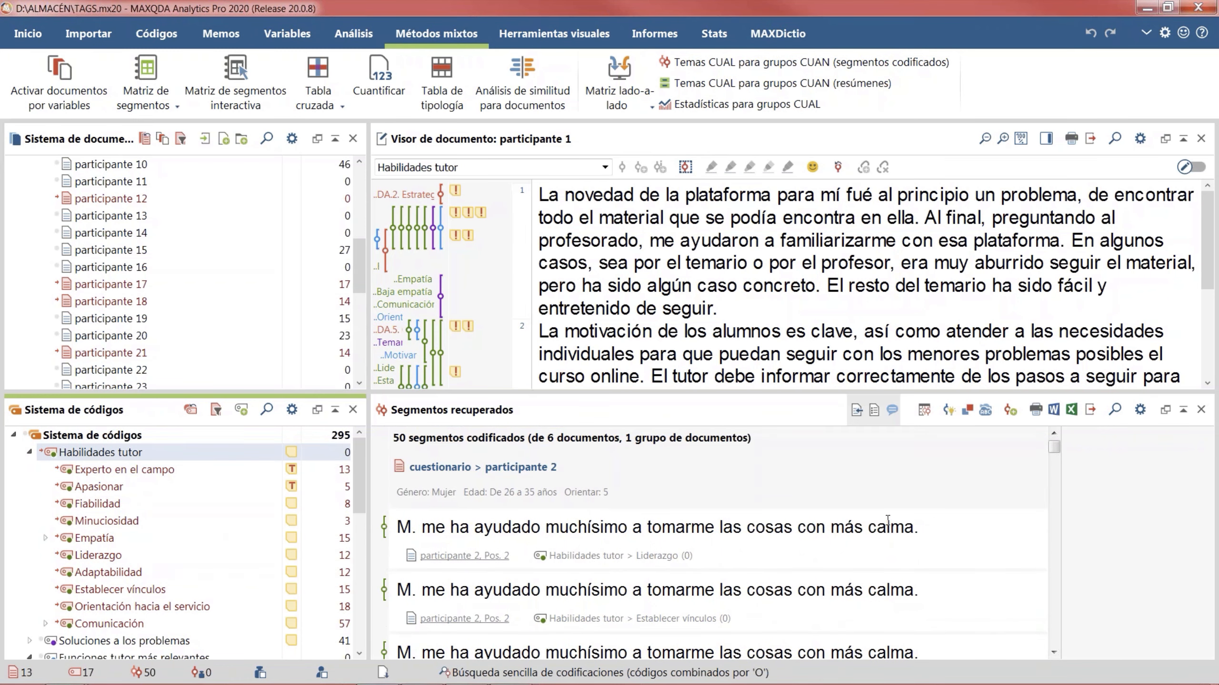
scroll(884, 521, down, 1)
scroll(881, 532, down, 6)
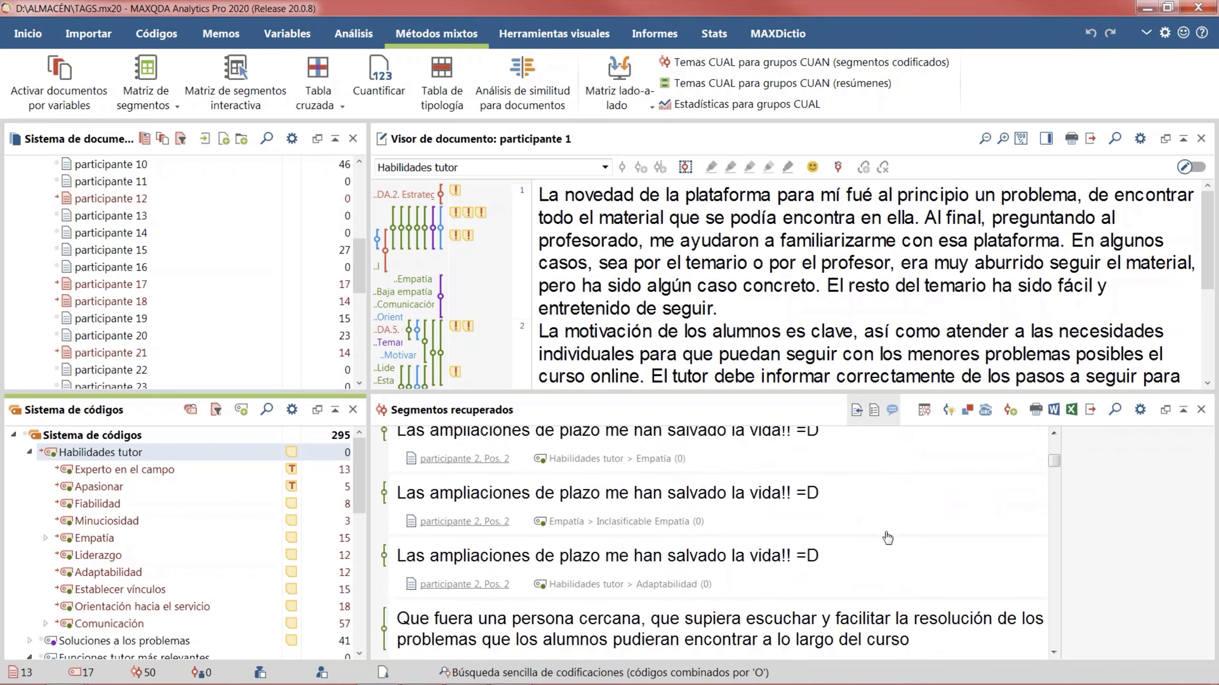
scroll(881, 531, down, 6)
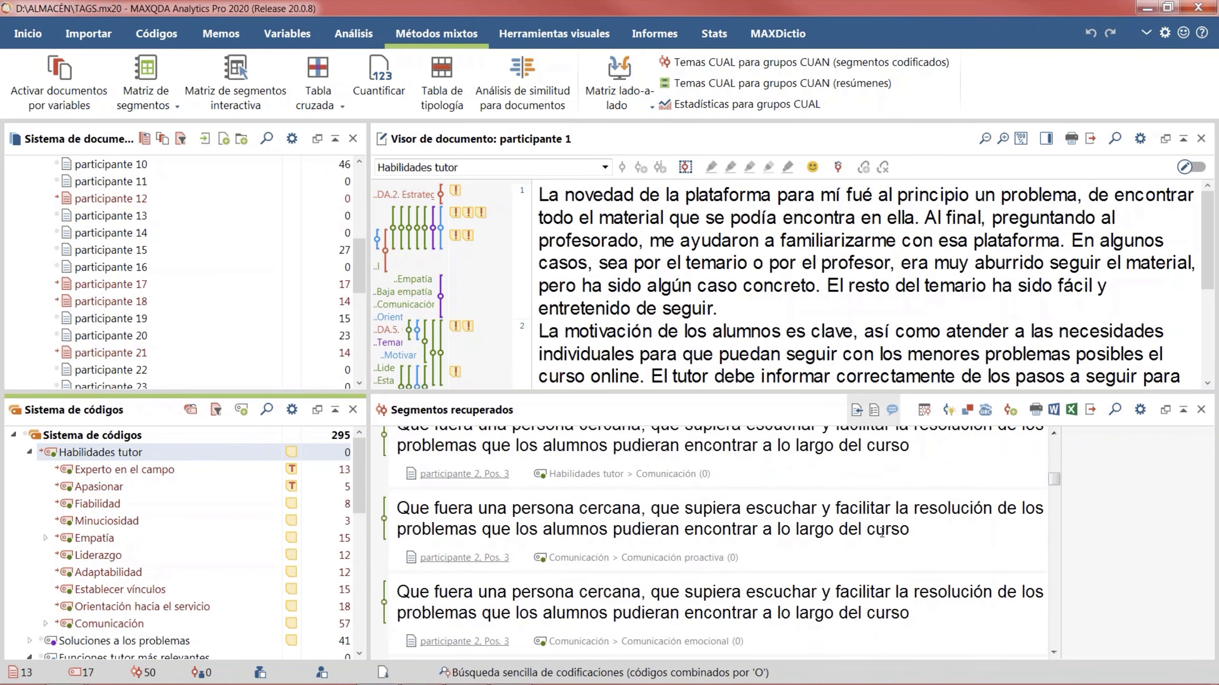
scroll(879, 540, down, 6)
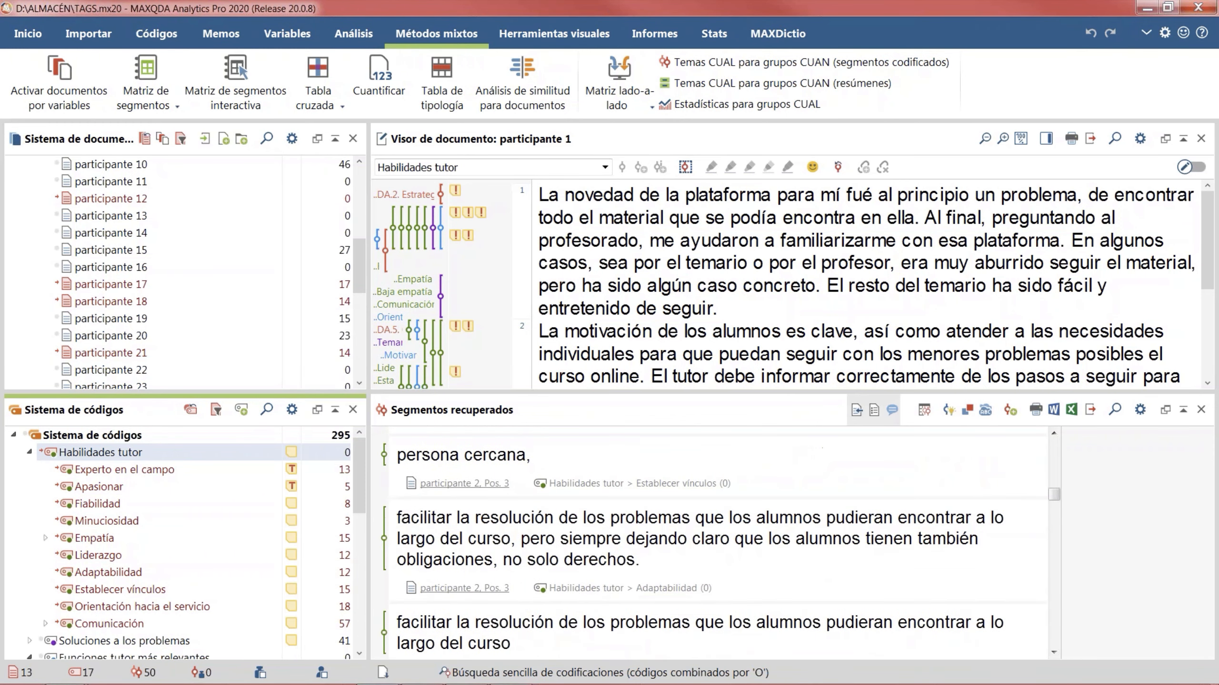
scroll(879, 541, down, 2)
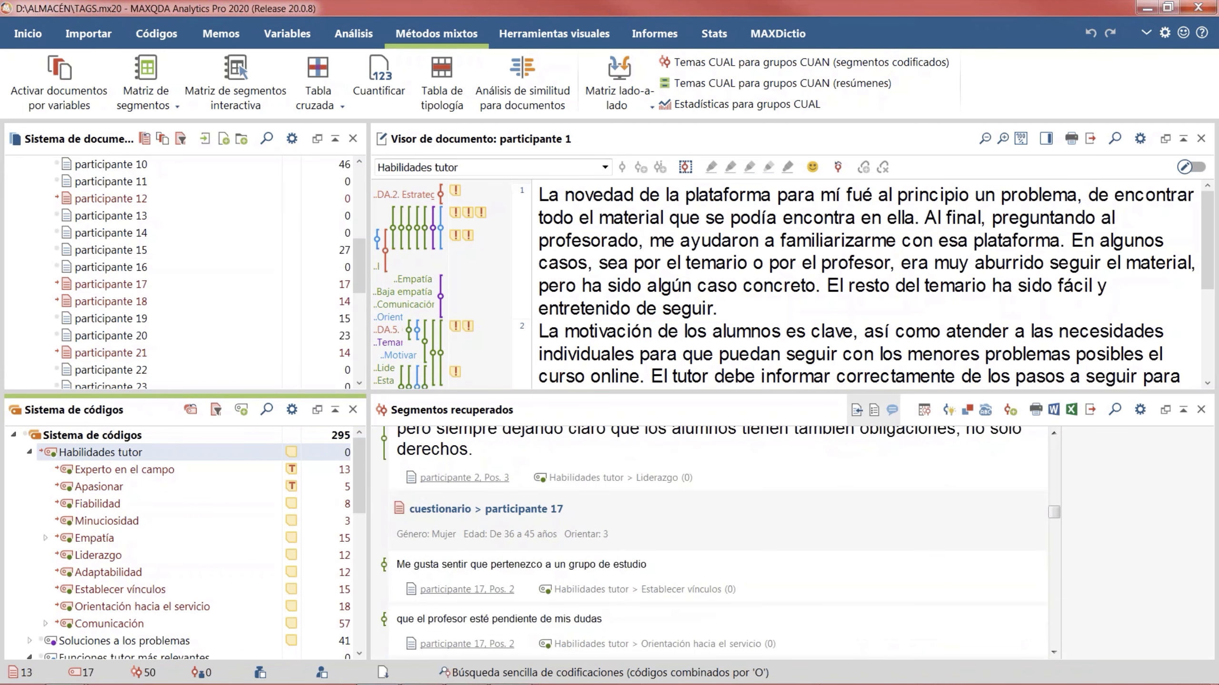
scroll(879, 540, down, 2)
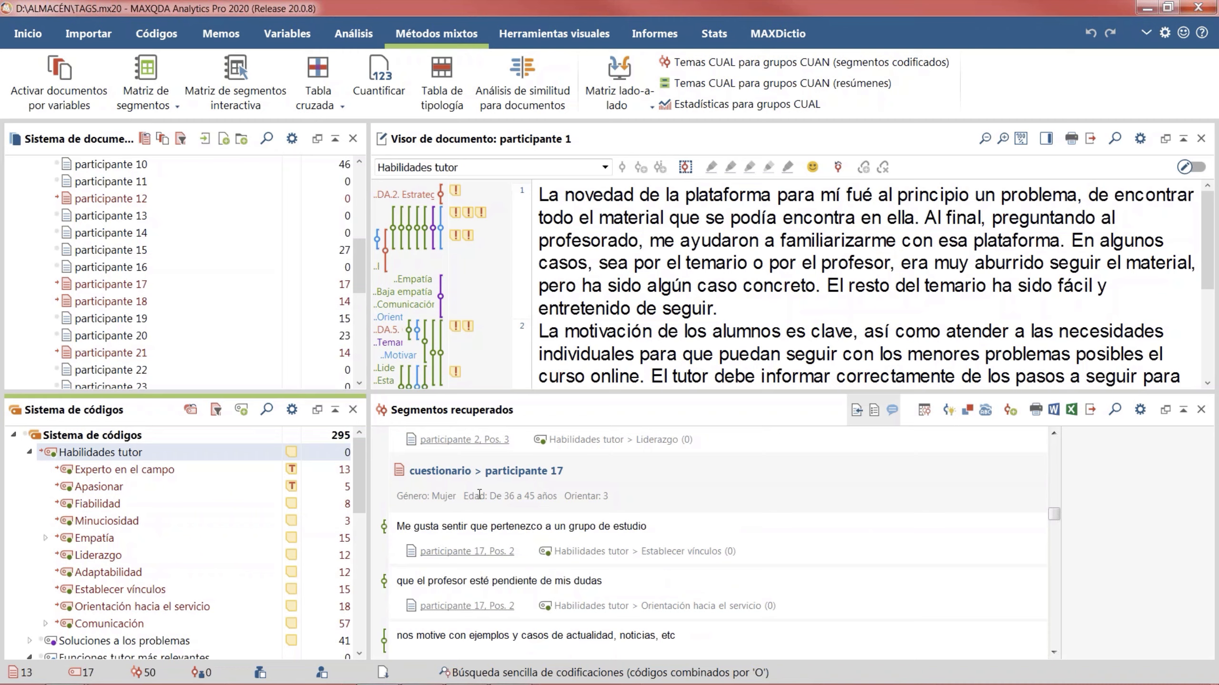
scroll(560, 536, down, 10)
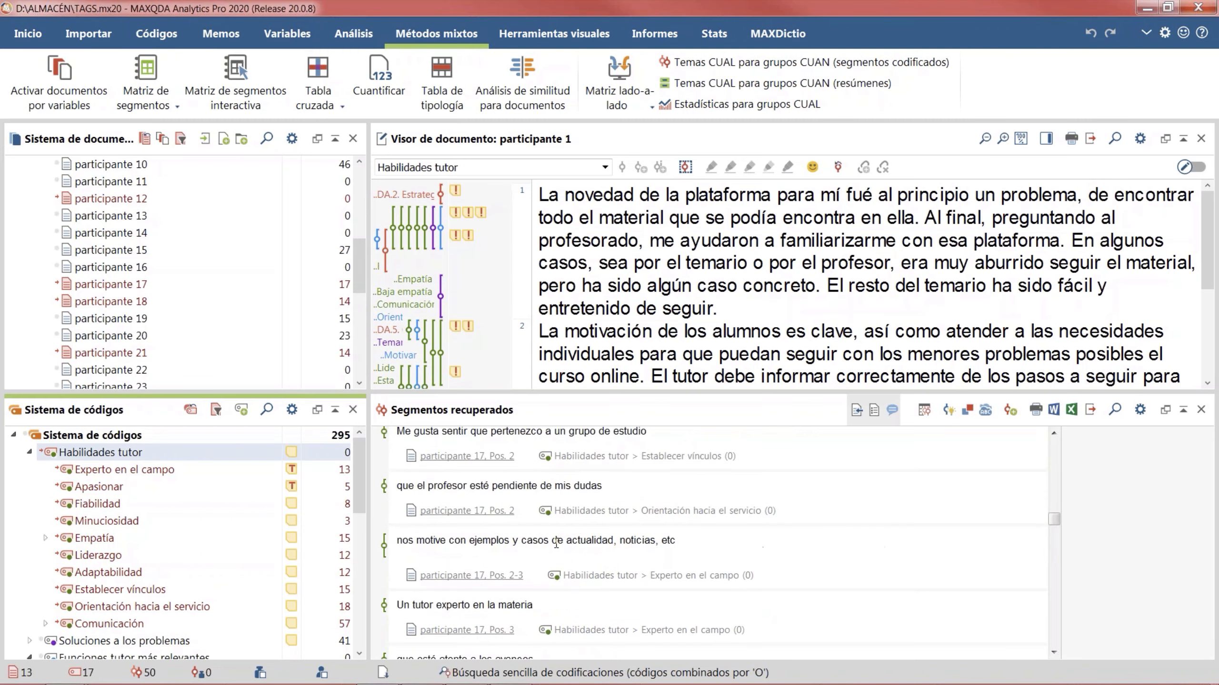
scroll(553, 557, down, 5)
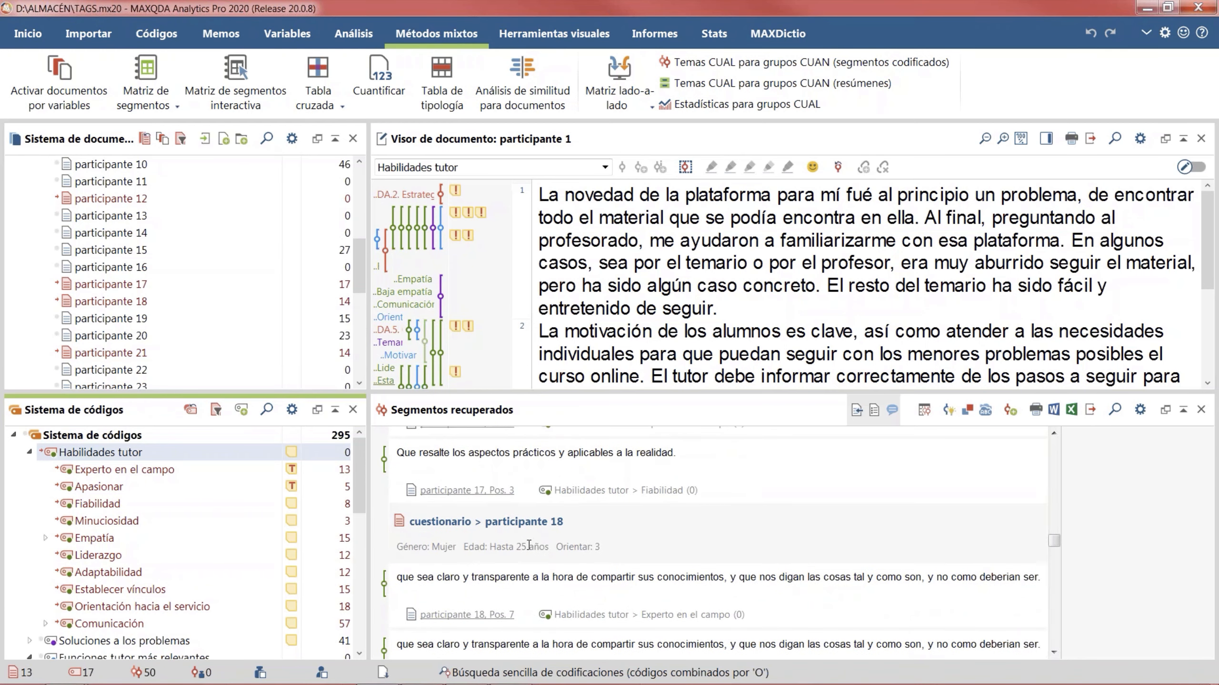
Step: Remove Orientar from the favourite document variables, widening the Variable favorita column, and check the variables shown with the retrieved segments
click(281, 44)
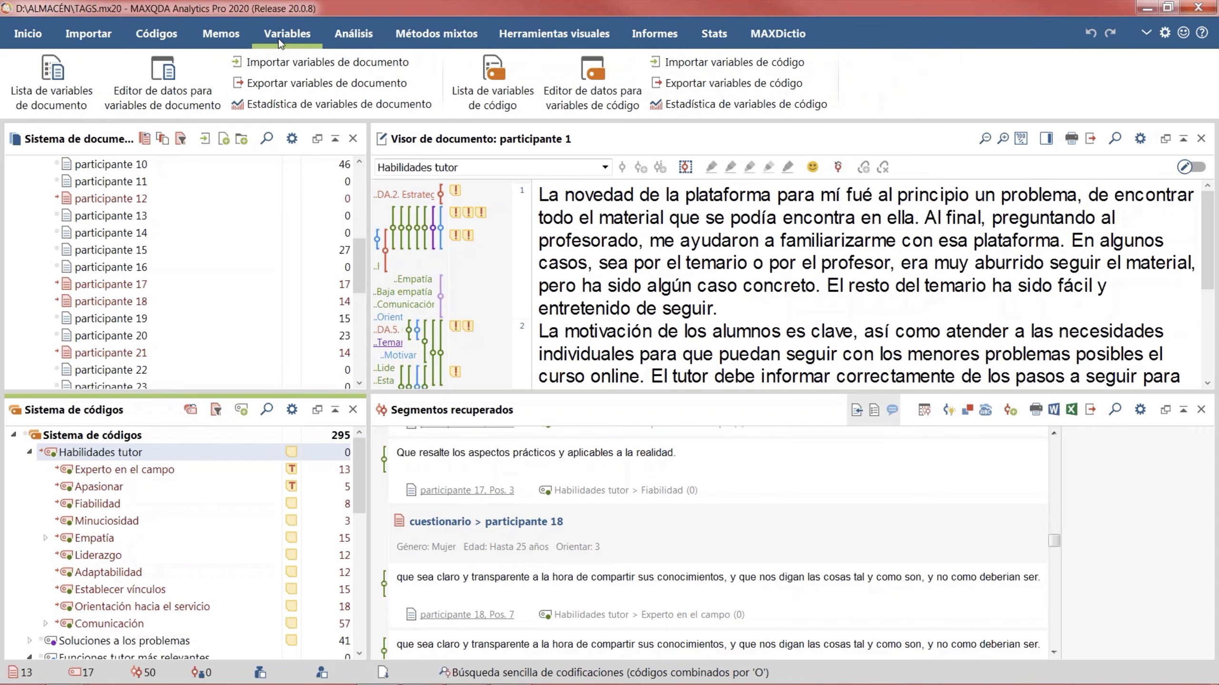
click(46, 114)
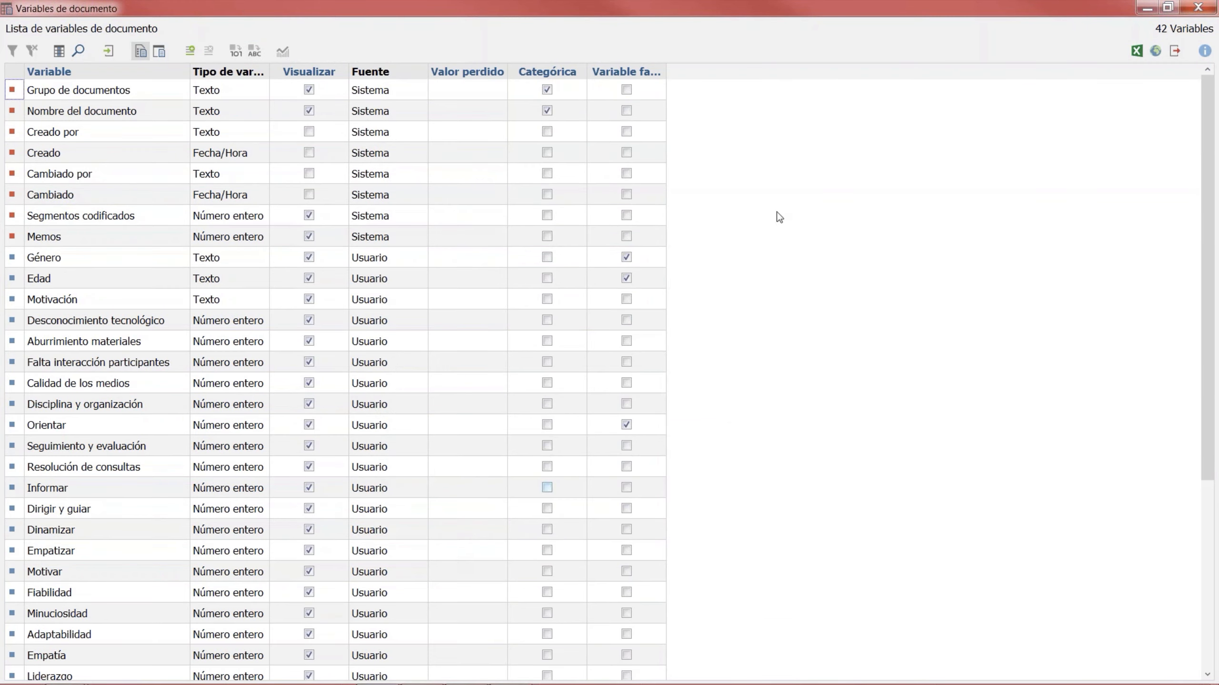
drag(667, 72, 748, 79)
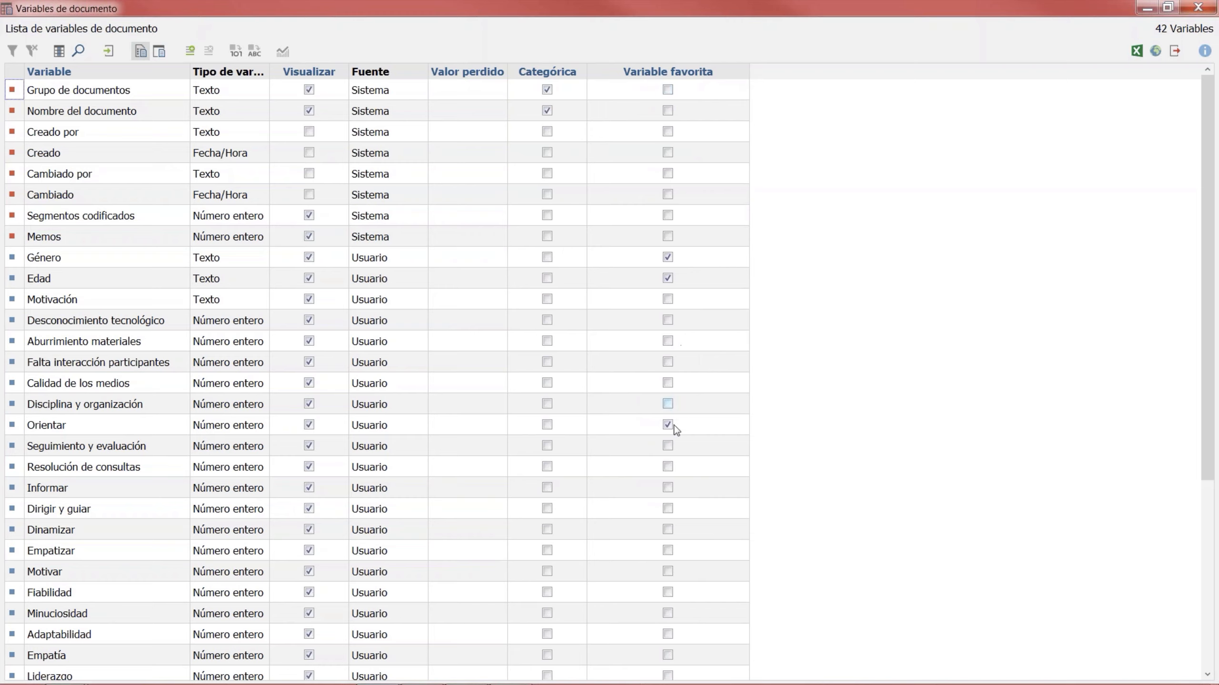
click(669, 426)
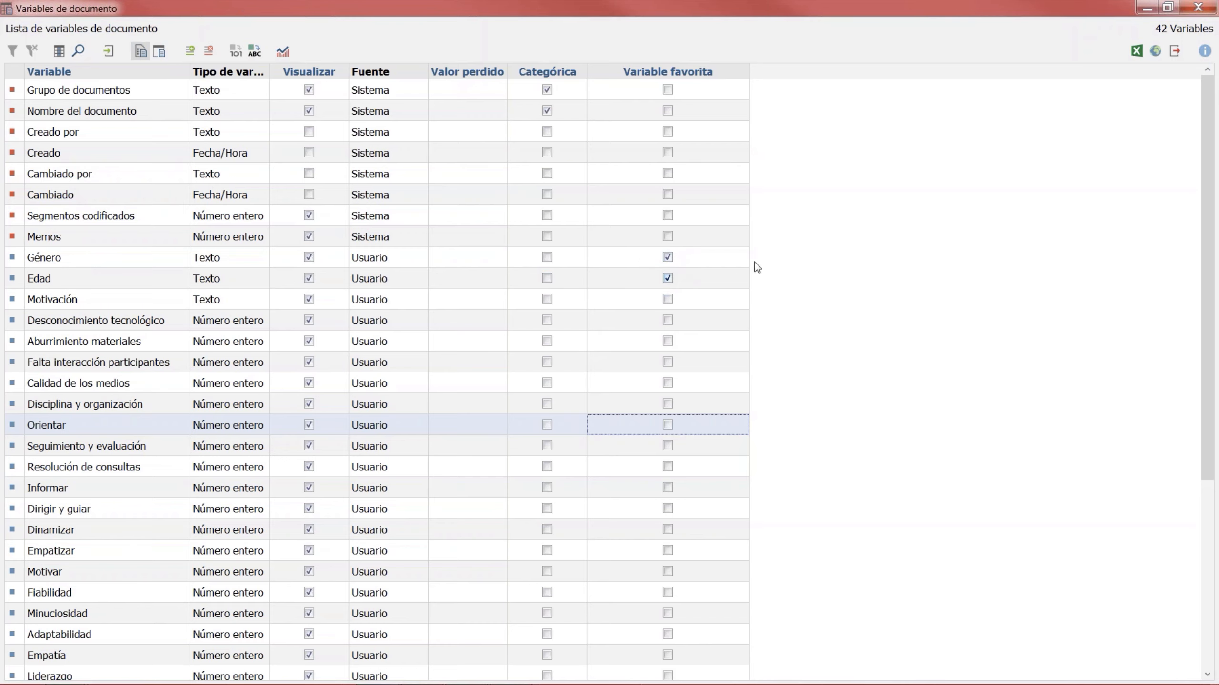
click(1200, 8)
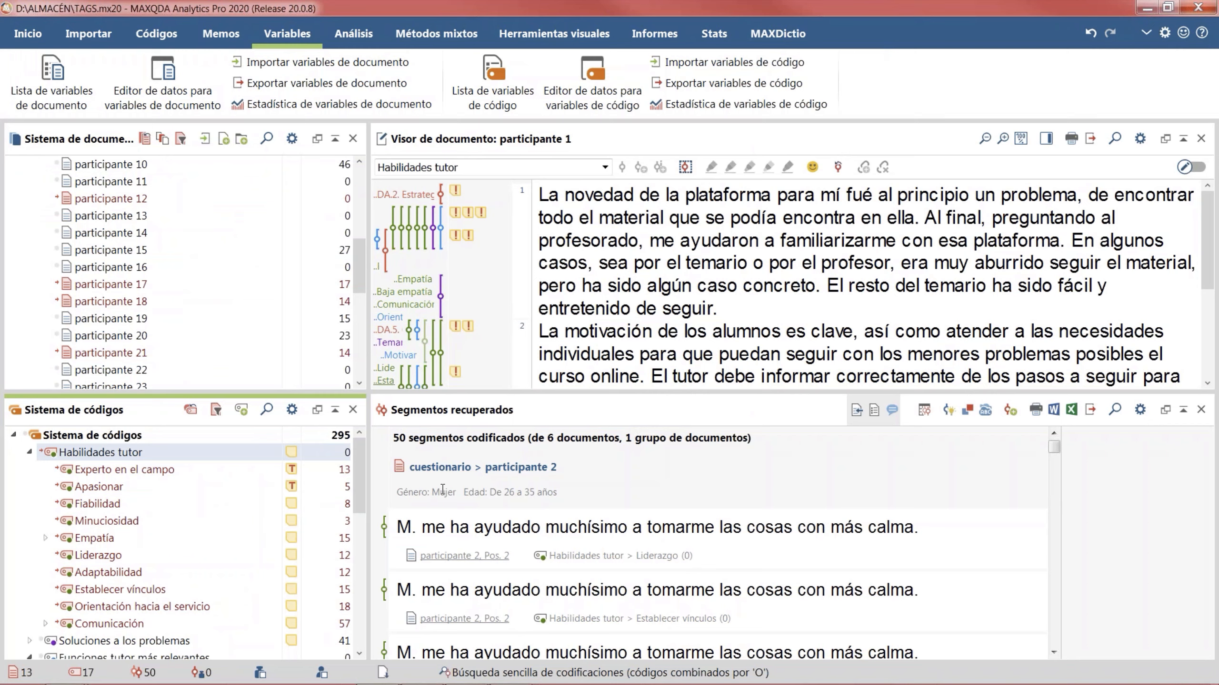
scroll(471, 497, down, 3)
scroll(471, 499, up, 2)
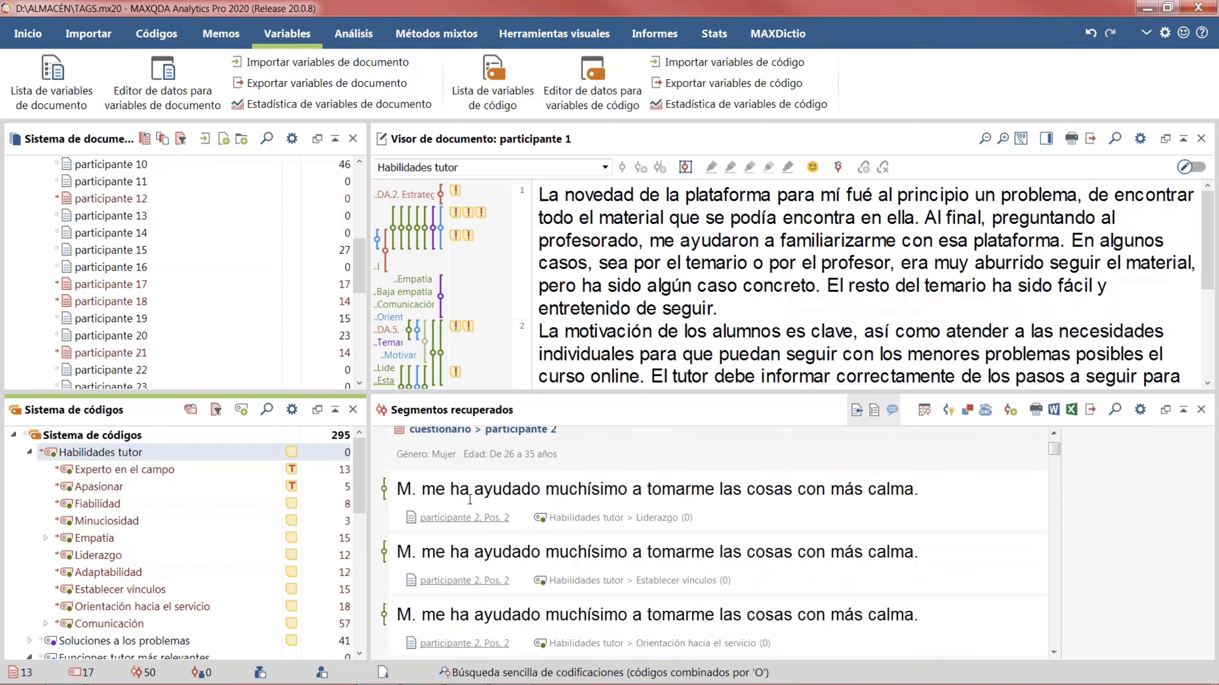
scroll(571, 521, up, 1)
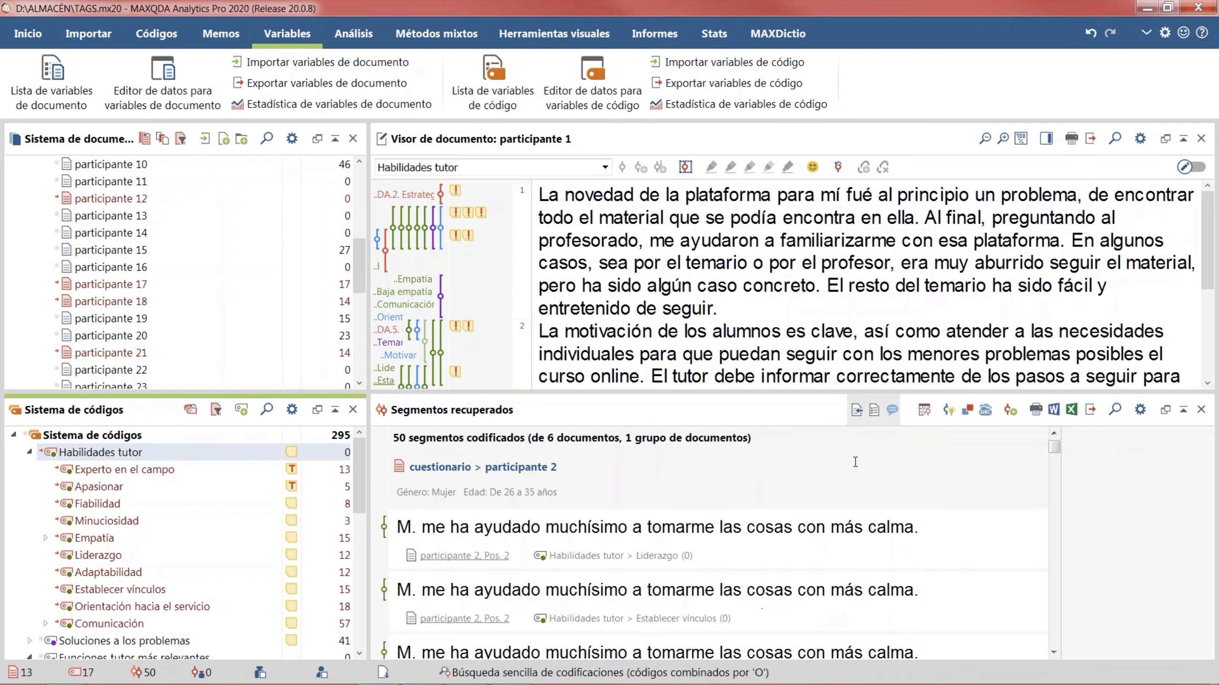
Step: Open the retrieved segments in the smart coding tool, widen its code system and list the segments of Experto en el campo, then Apasionar
click(949, 411)
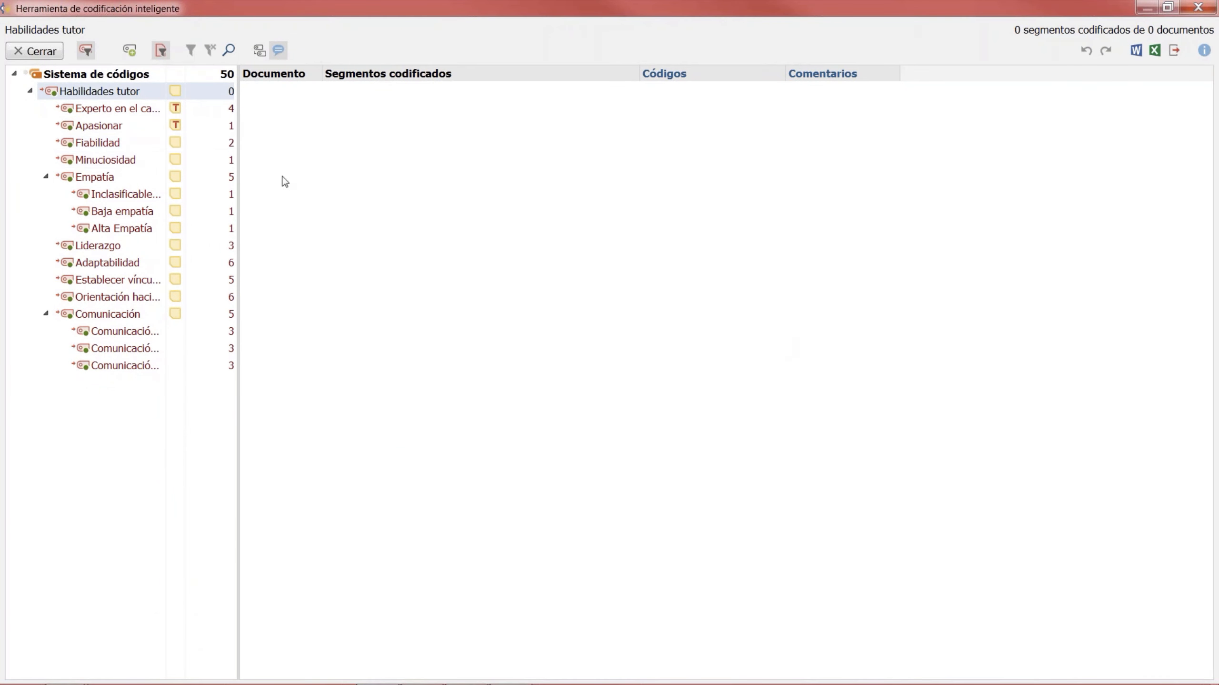
drag(245, 222, 303, 220)
click(163, 110)
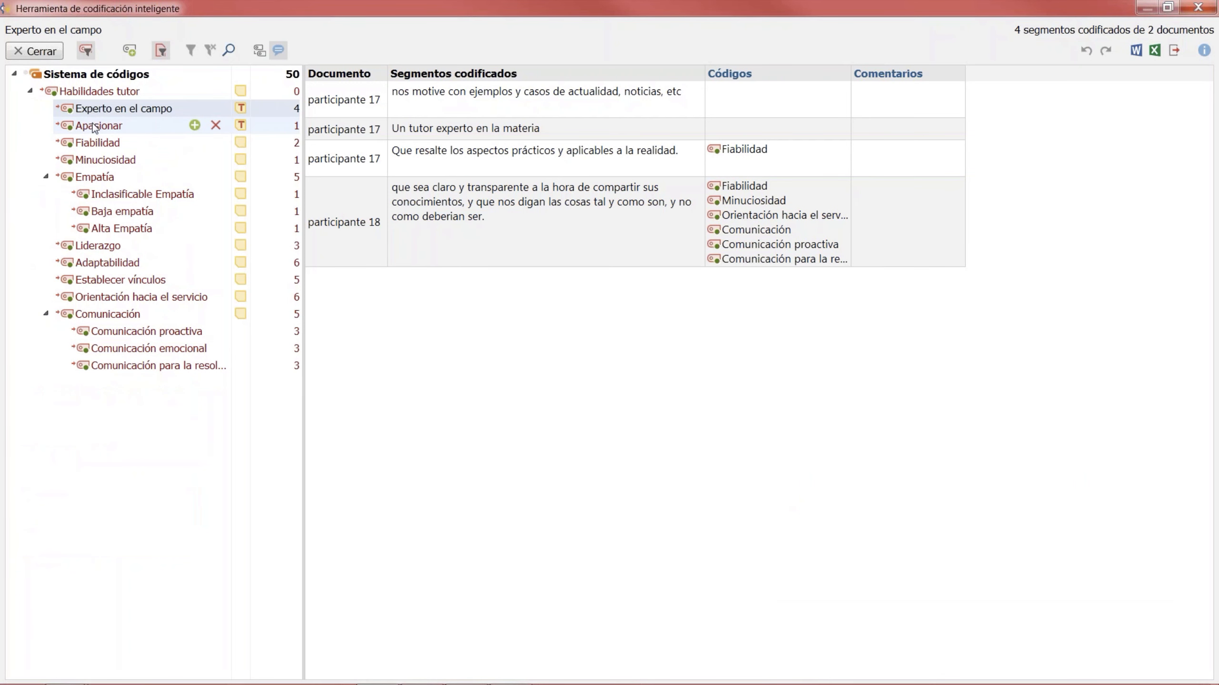
click(95, 127)
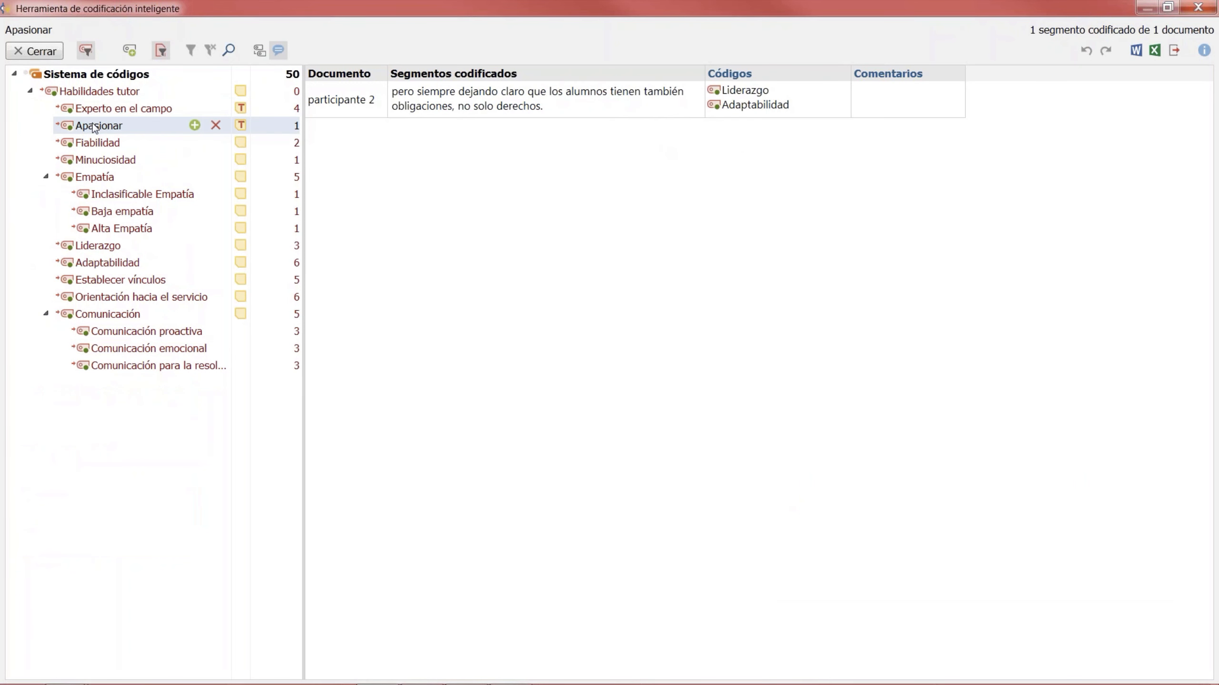
Step: Review the coded segments of Fiabilidad, Minuciosidad, Empatía, Inclasificable Empatía, Baja empatía, Establecer vínculos and Orientación hacia el servicio in turn
click(93, 145)
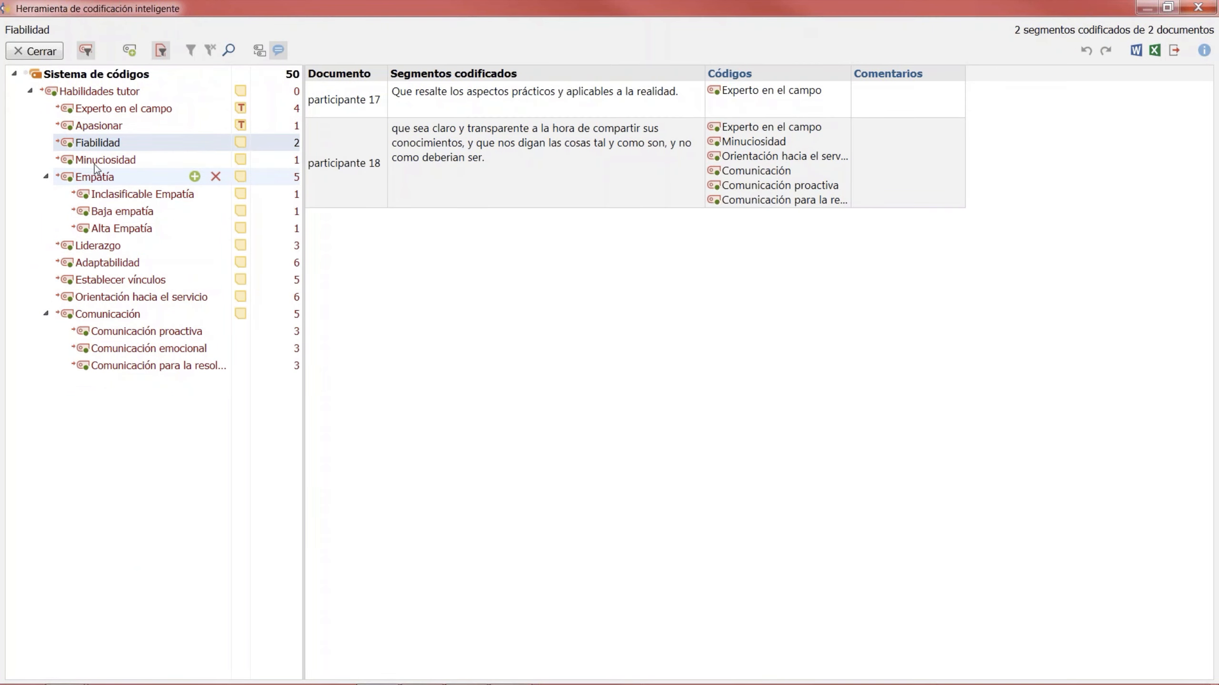
click(93, 164)
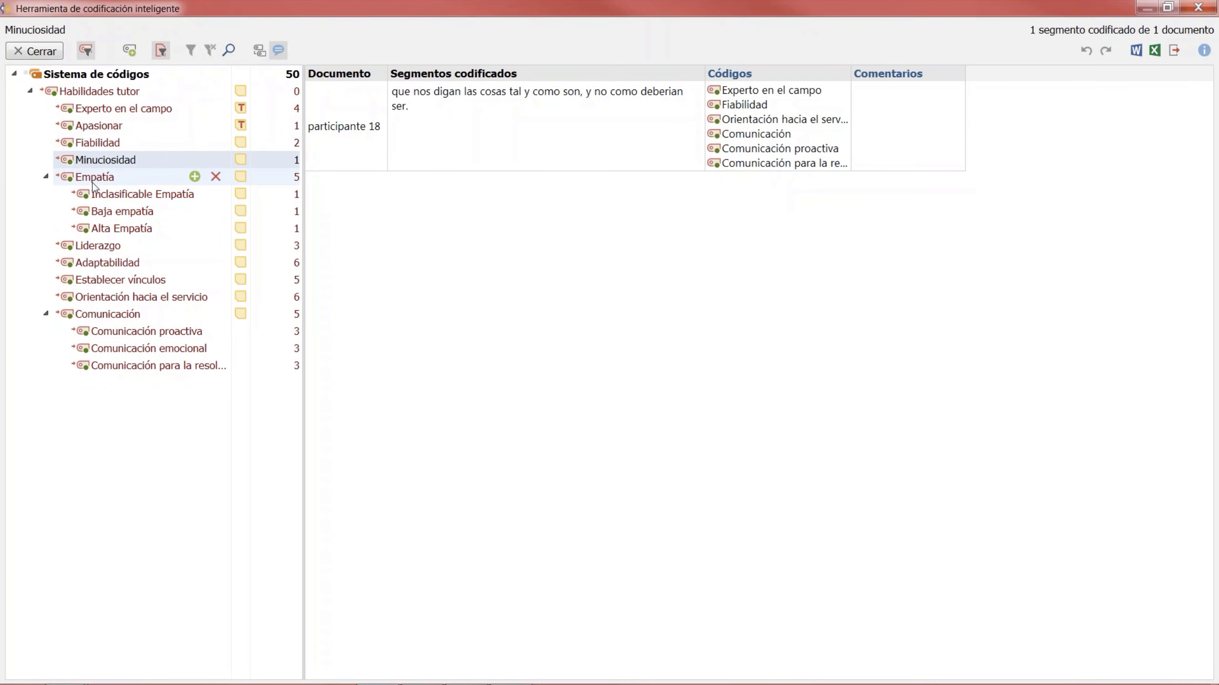
click(95, 181)
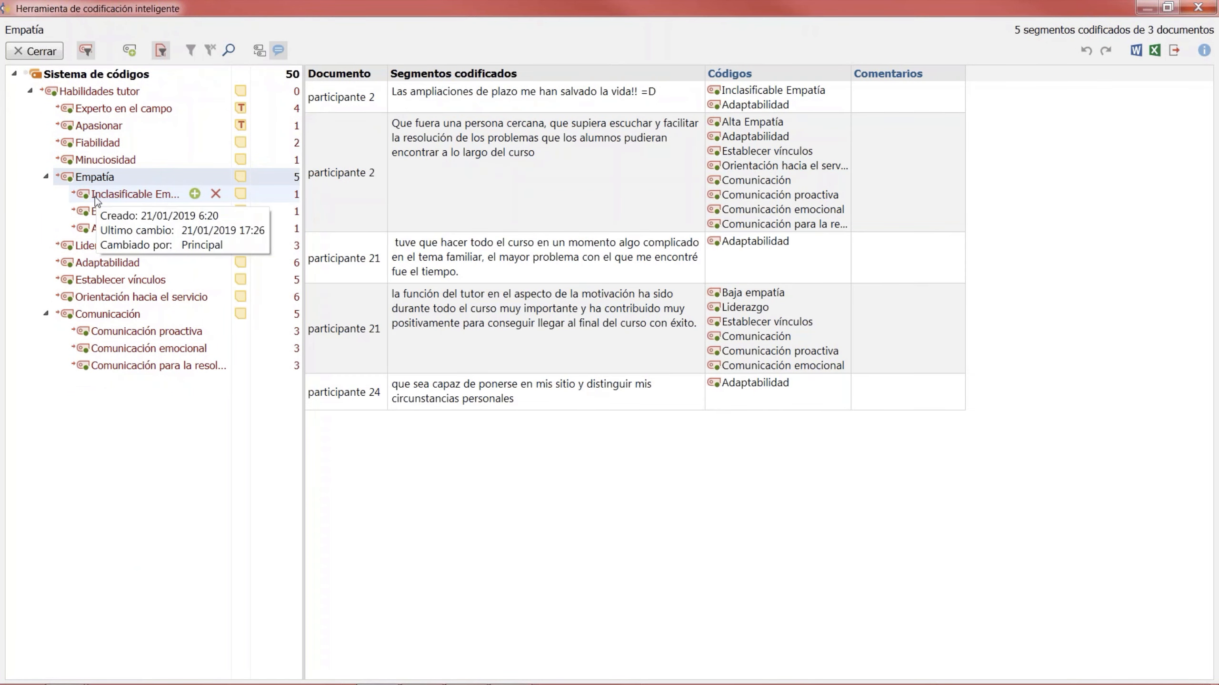
click(95, 196)
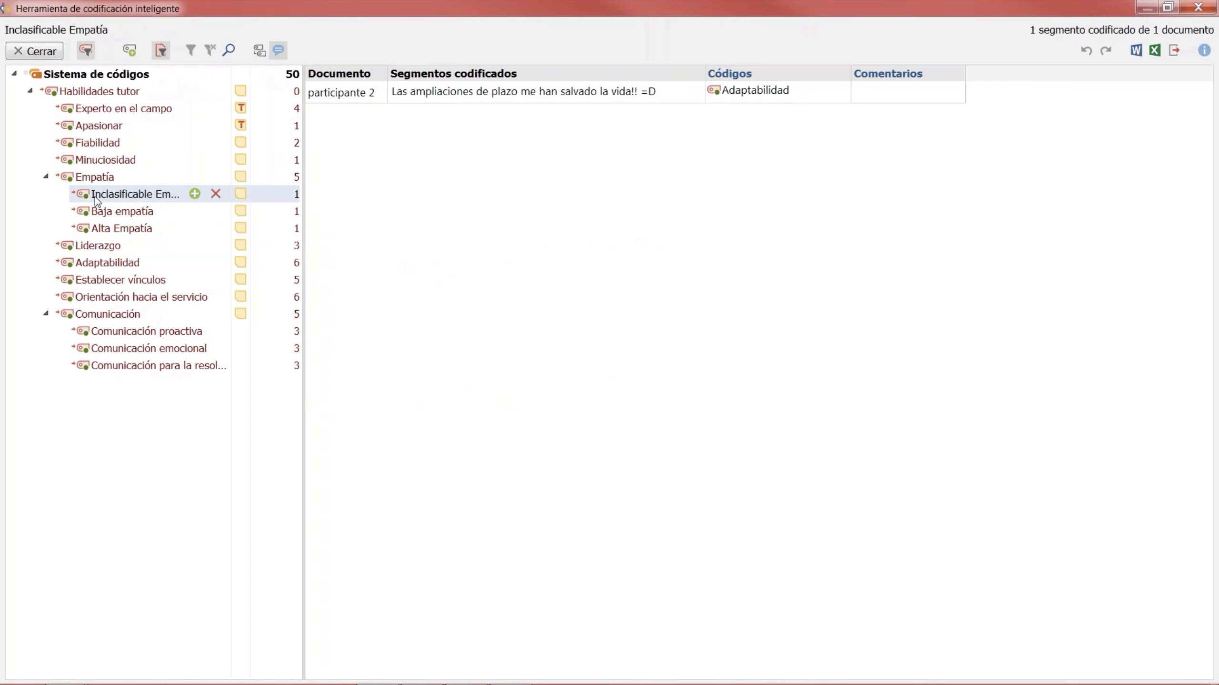
click(96, 211)
click(96, 283)
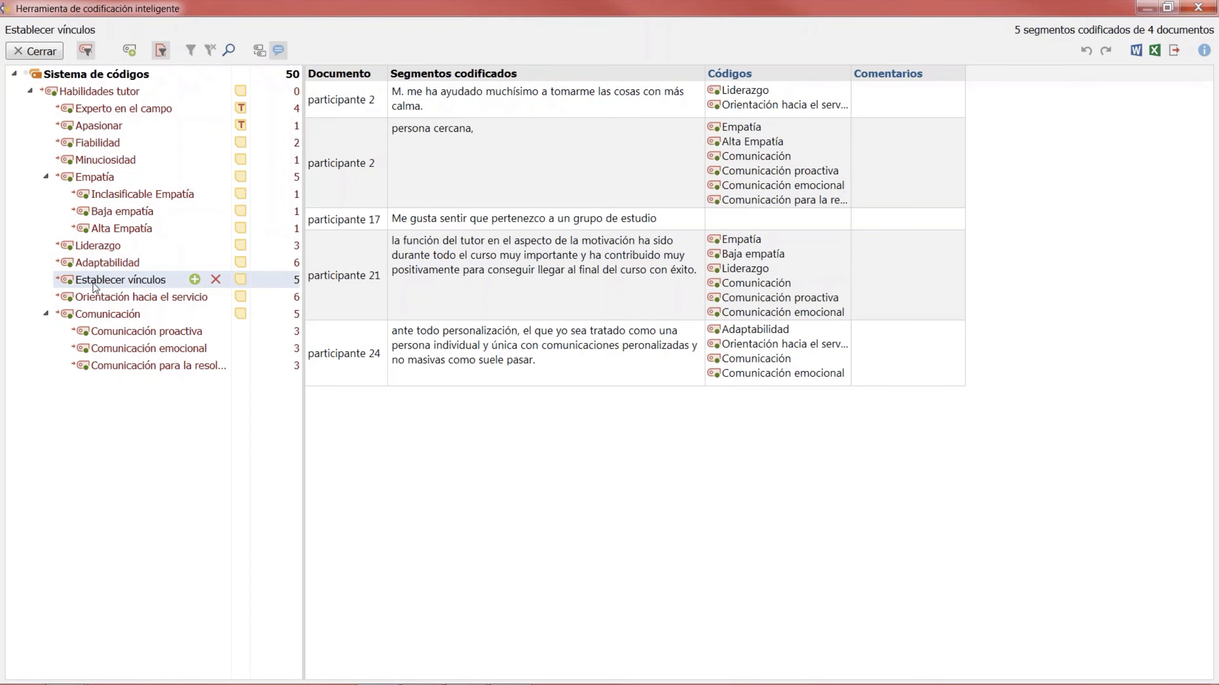
click(117, 300)
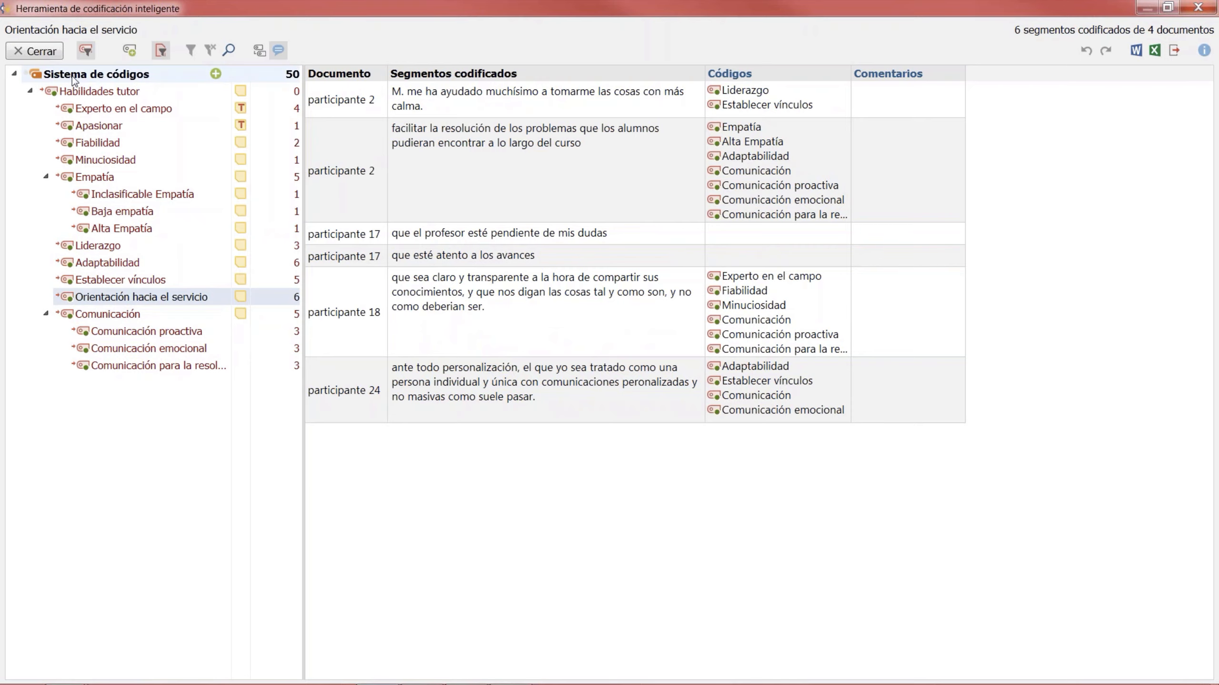
Step: List the Experto en el campo segments, select participante 17's segment on practical, applicable aspects, and close the smart coding tool
click(99, 92)
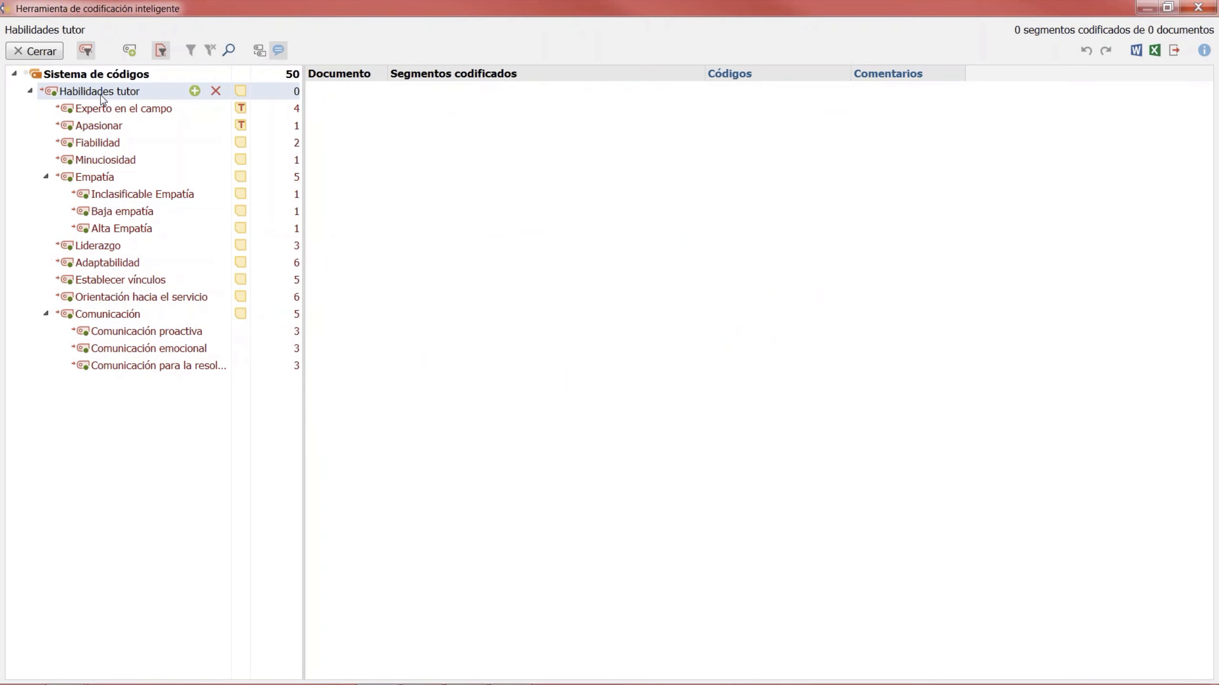
click(102, 110)
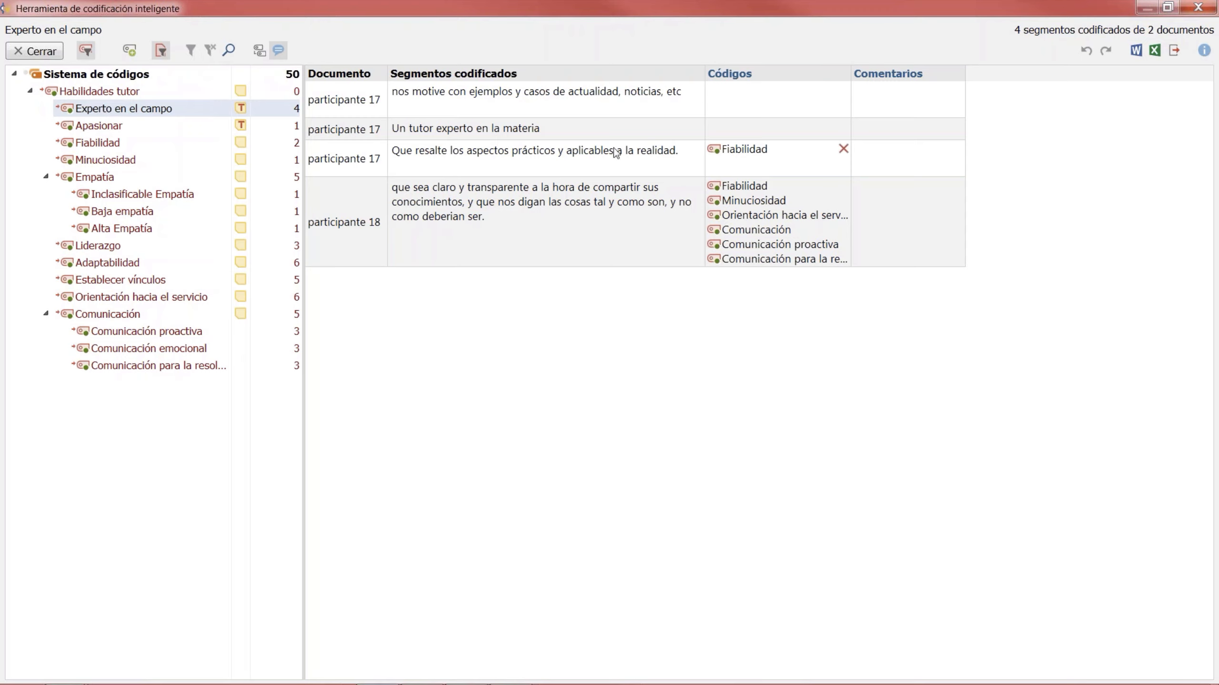
drag(537, 162, 456, 166)
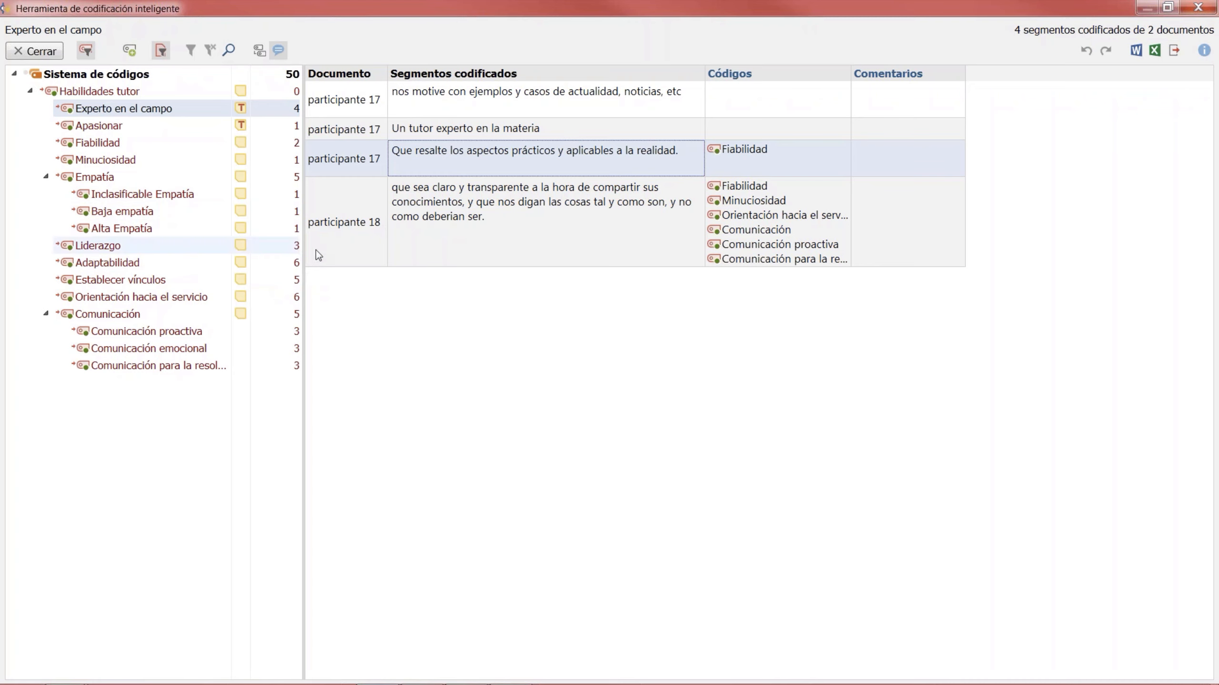
click(1198, 7)
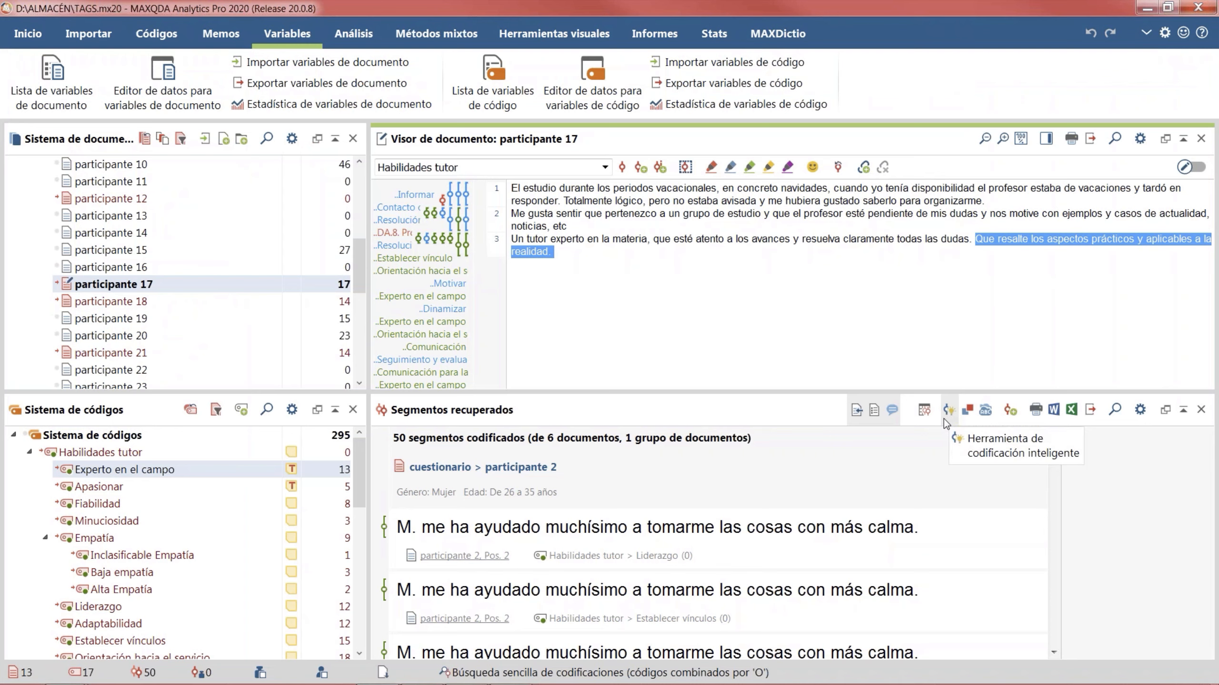
Step: Code all retrieved segments with a new purple code named "Habilidades tutor/a y mujer"
click(1011, 412)
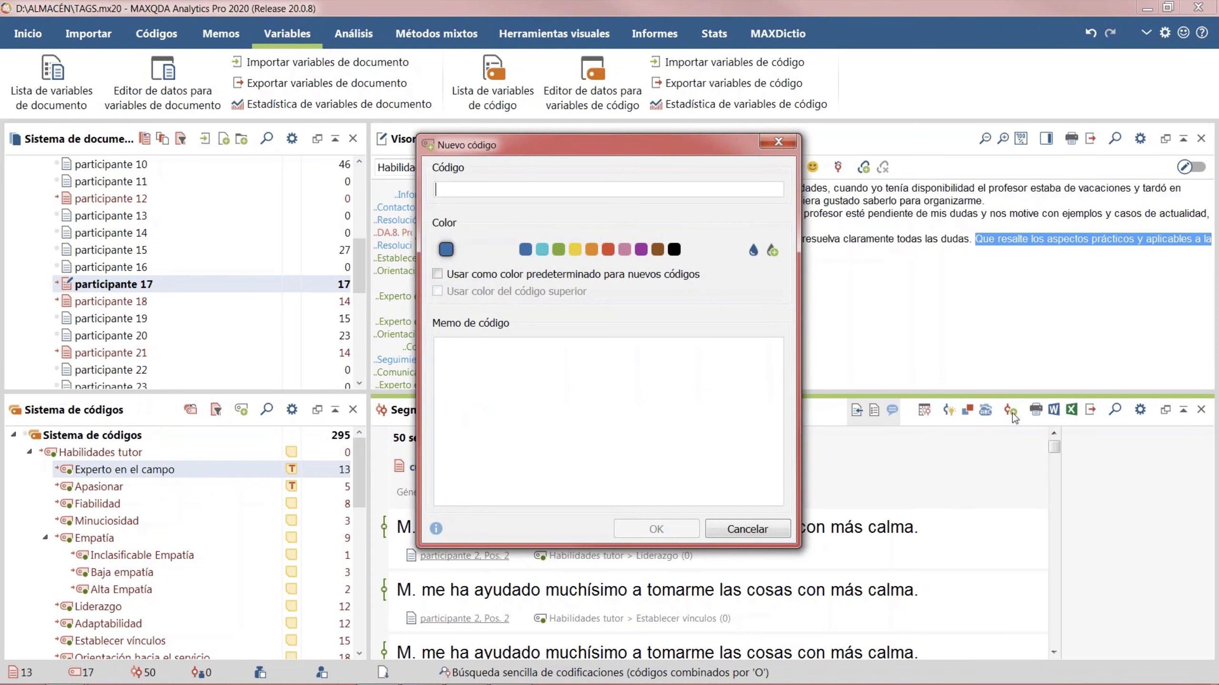
text(H)
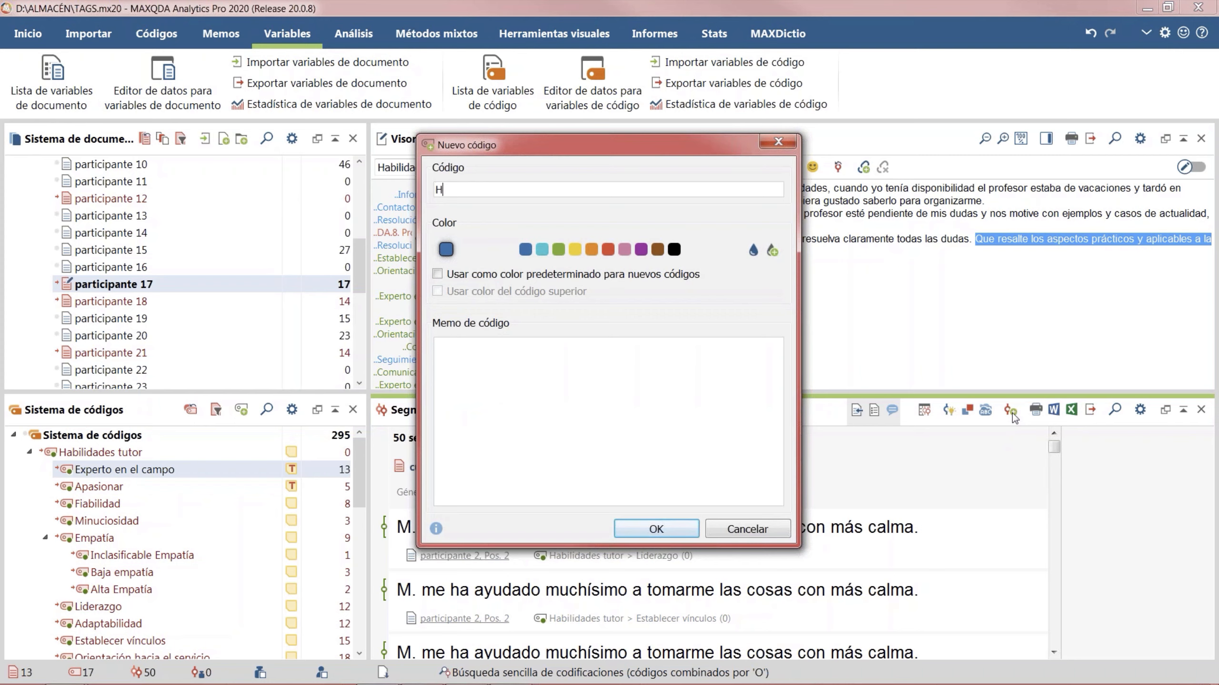
text(abilidades tutor/a y mujer)
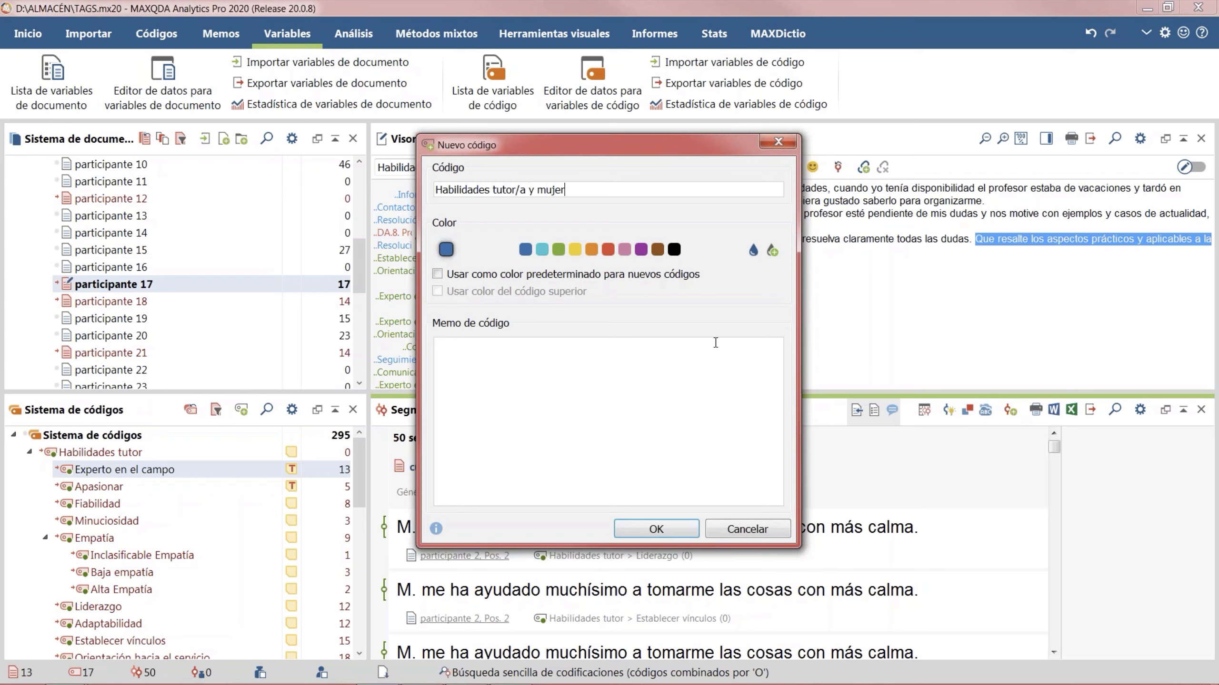
click(641, 252)
click(631, 530)
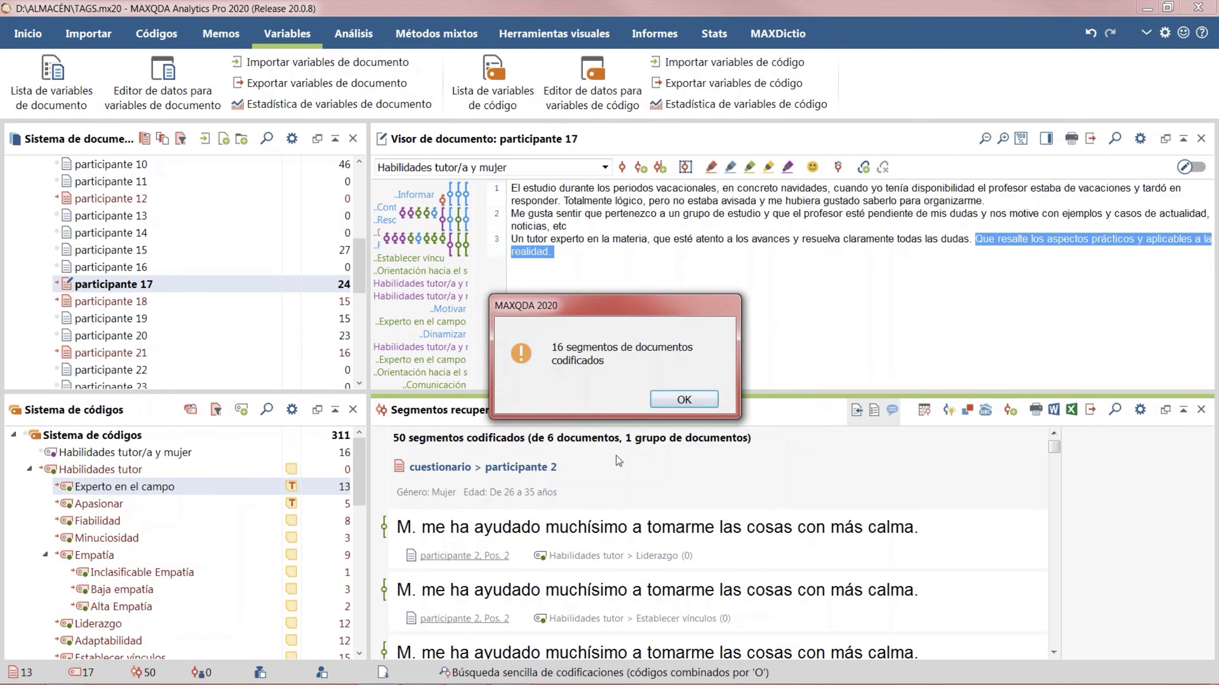
click(683, 400)
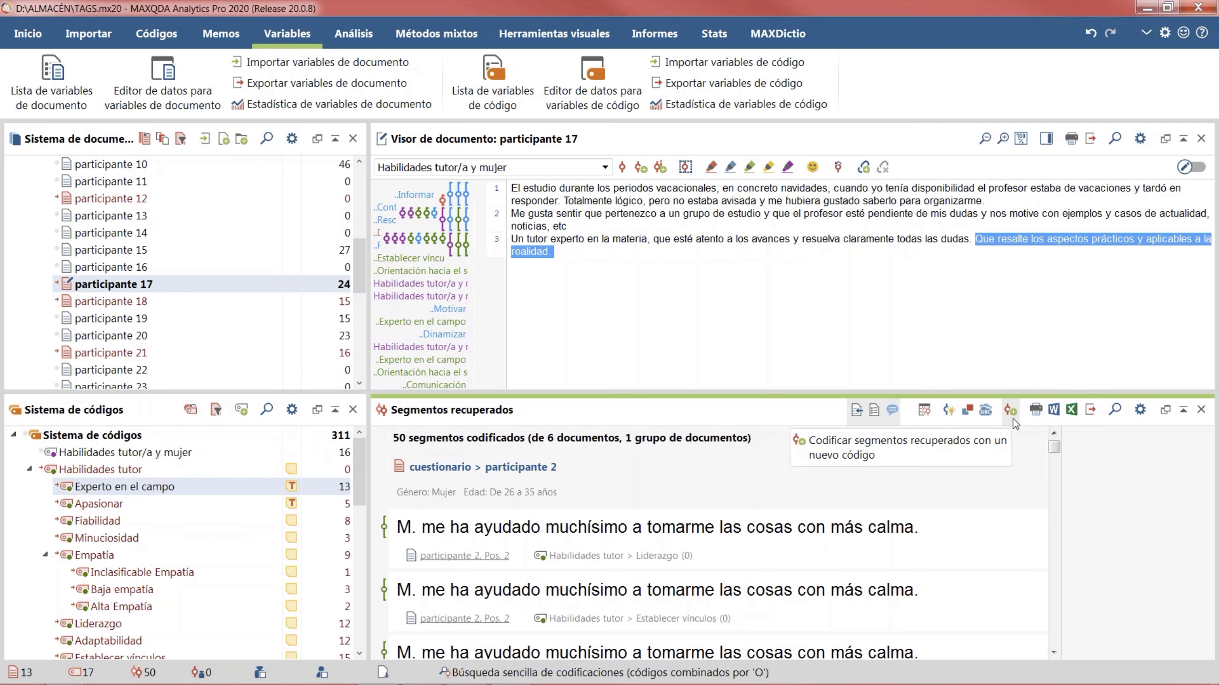
Step: Create a word cloud of the retrieved segments and set its minimum frequency to 5
click(985, 411)
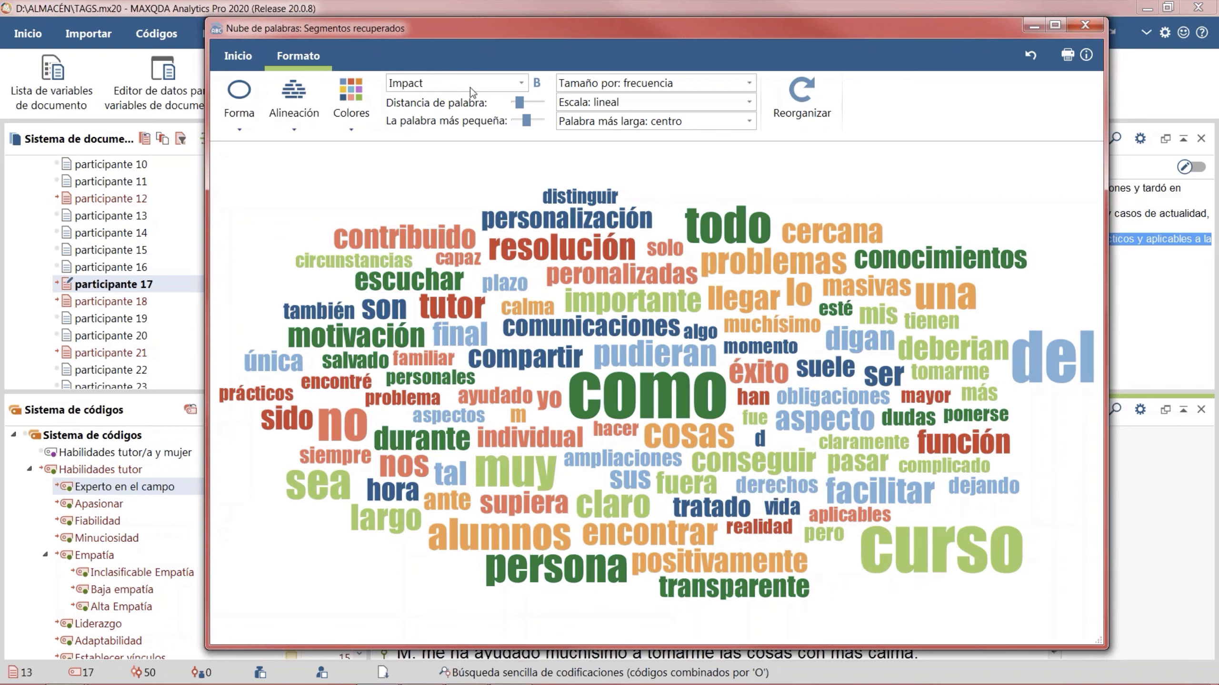
click(252, 58)
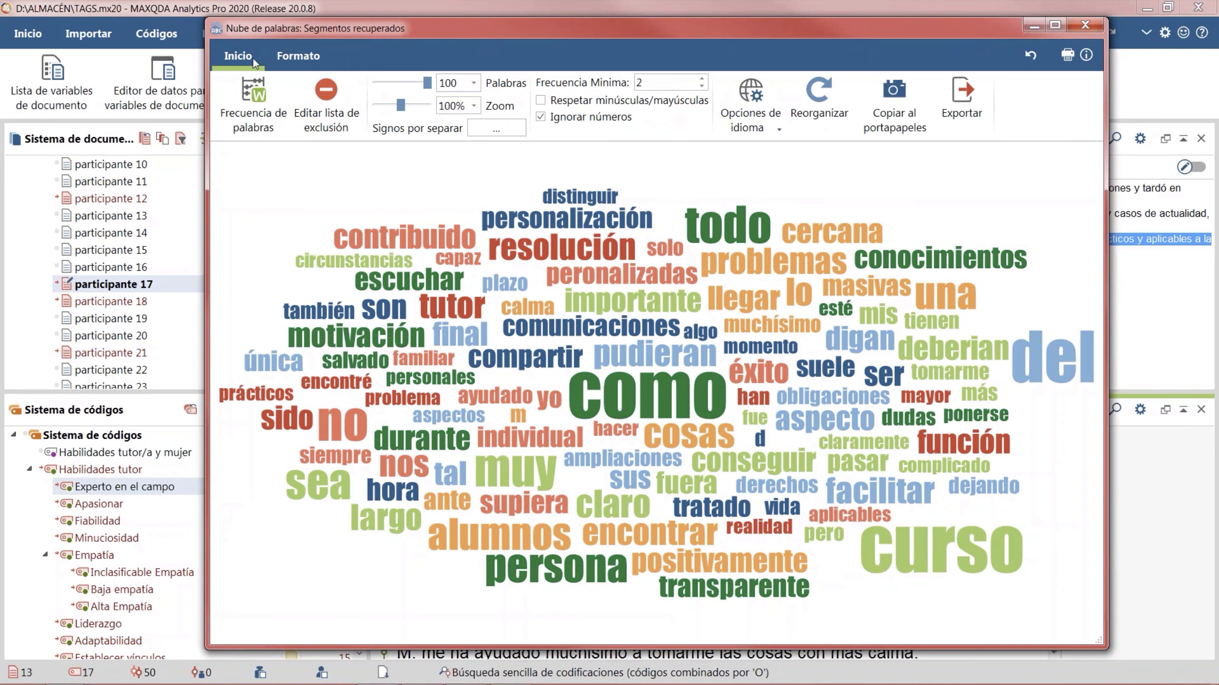
click(701, 78)
click(701, 78)
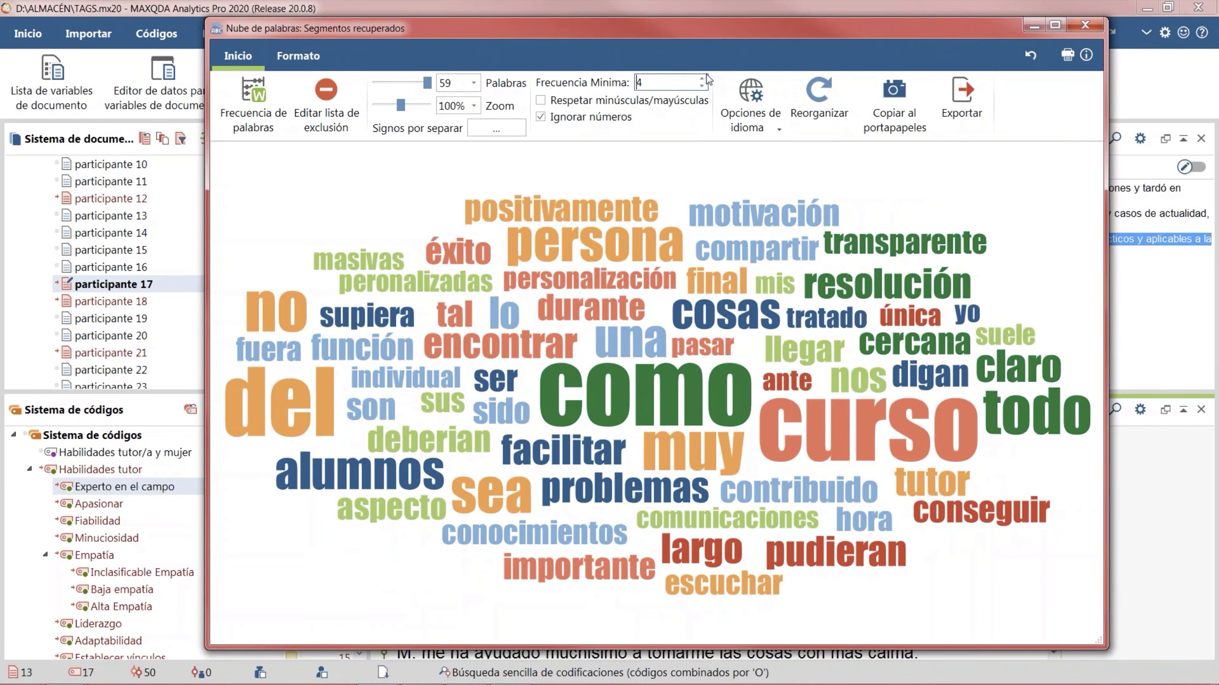
click(702, 78)
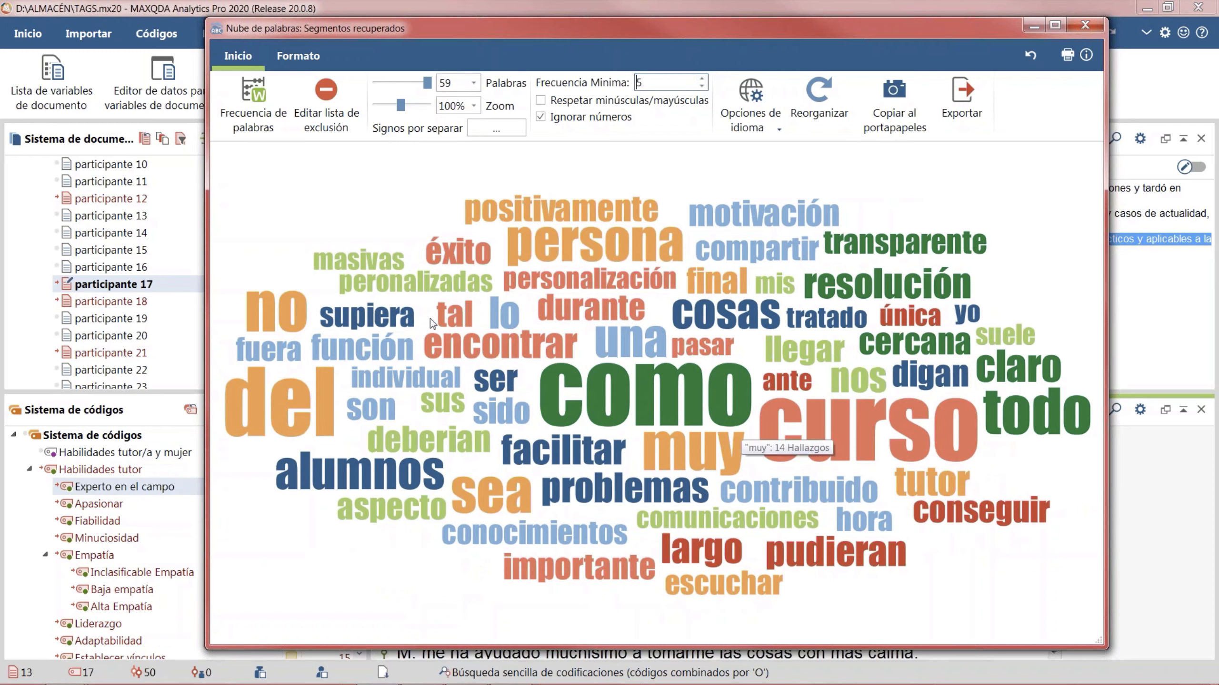
Step: Add del, no and encontrar to the word cloud's exclusion list, rearrange the cloud and close it
right_click(284, 425)
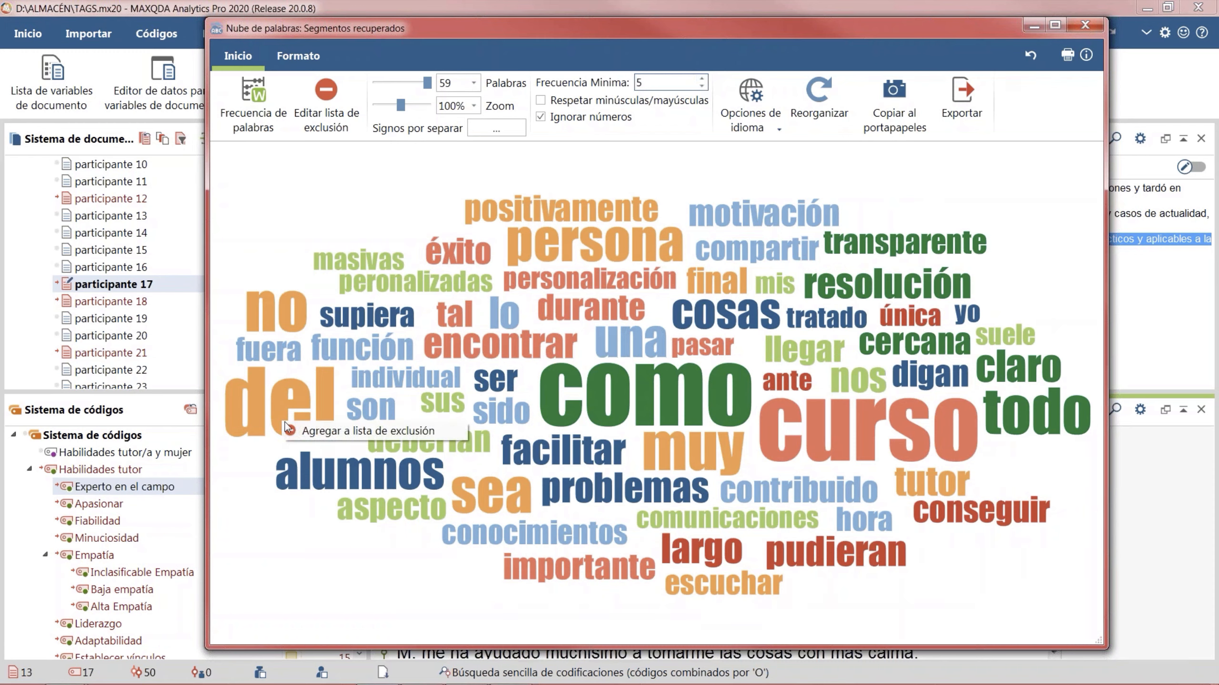
click(315, 430)
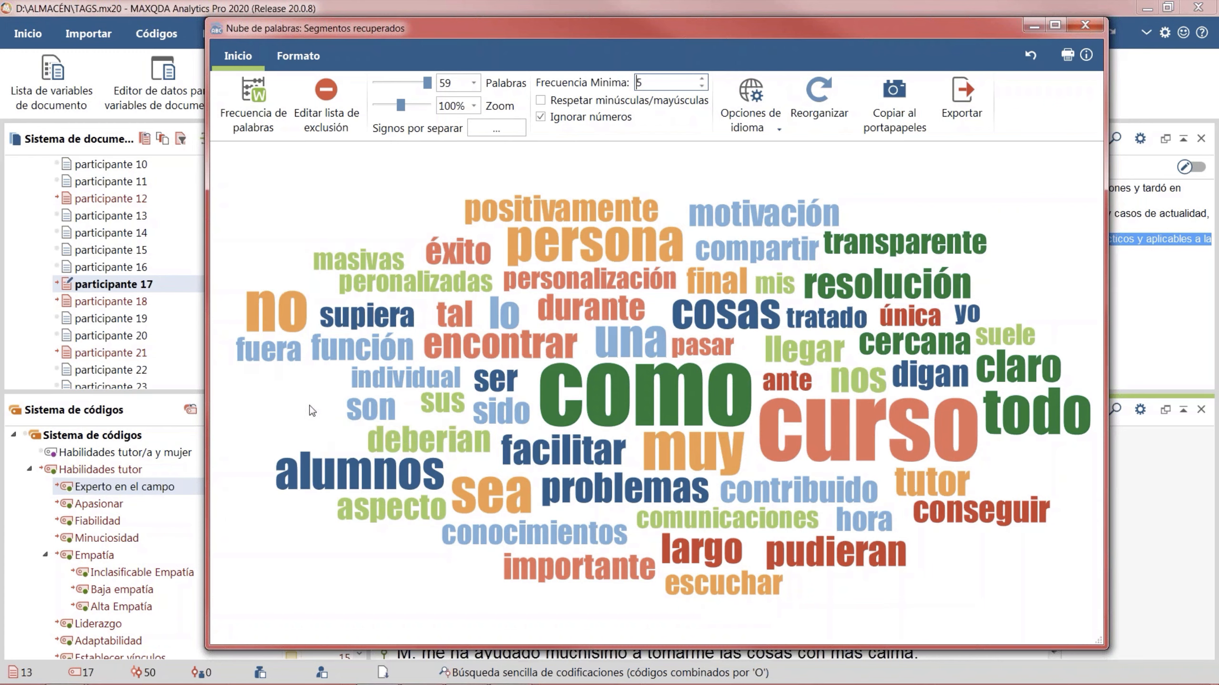
right_click(282, 319)
click(311, 330)
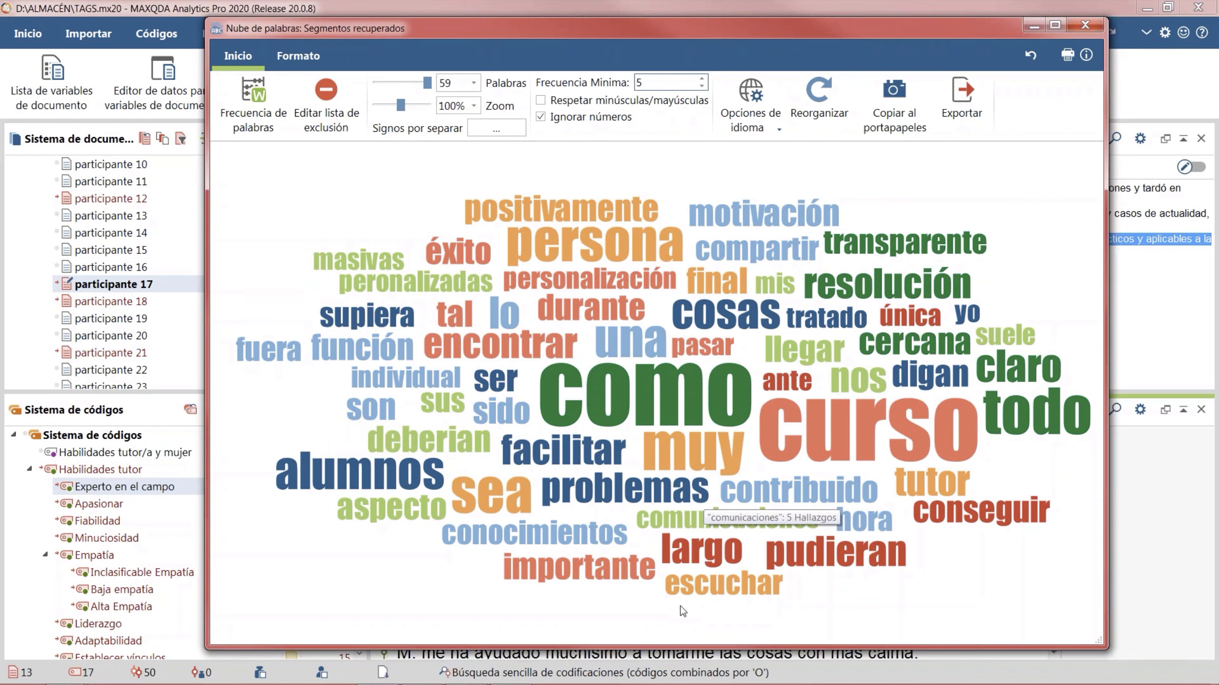
right_click(438, 336)
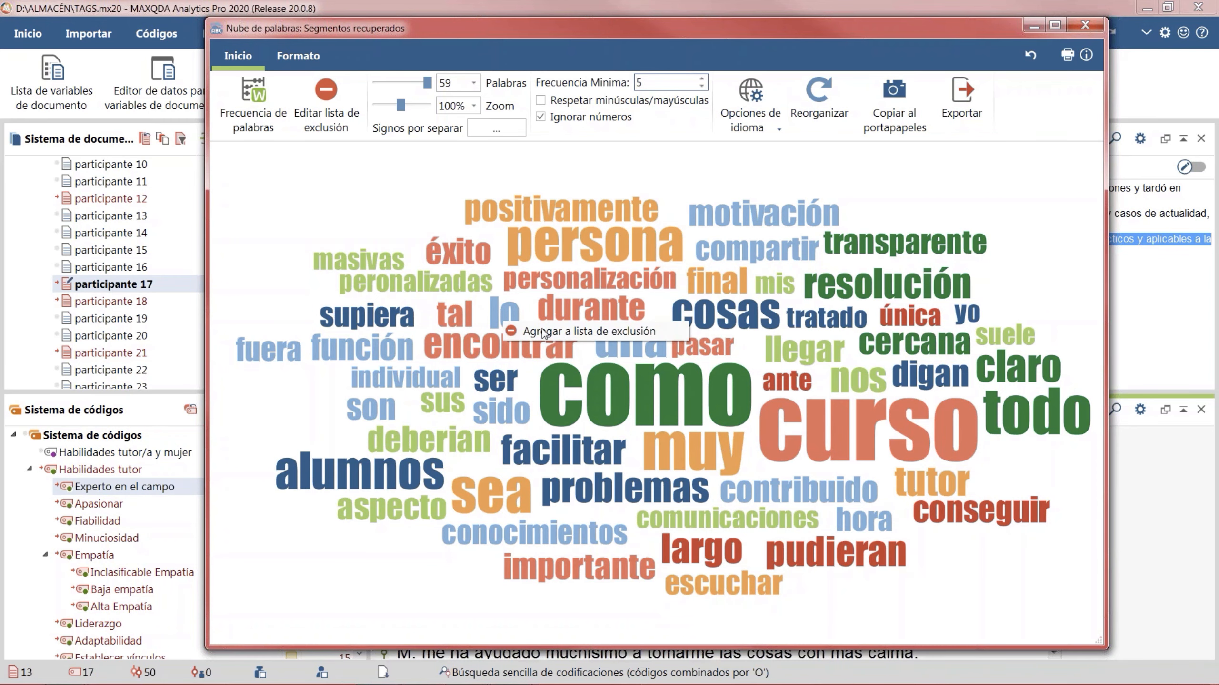
click(412, 330)
click(820, 99)
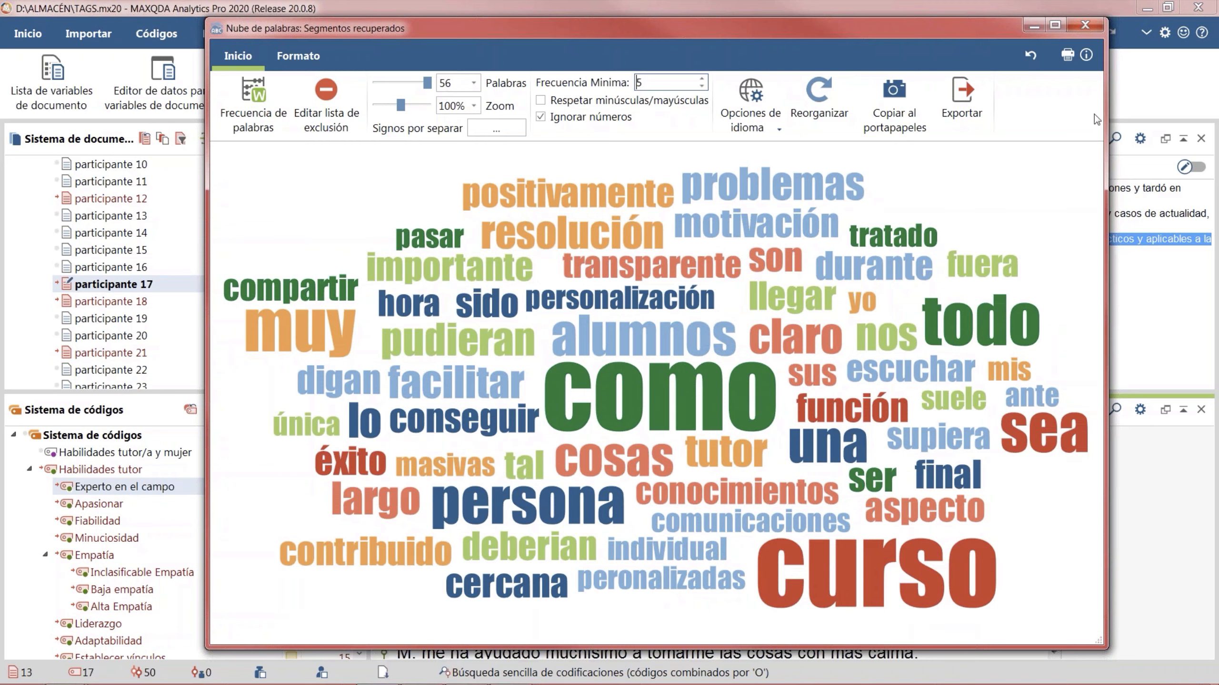
click(1086, 25)
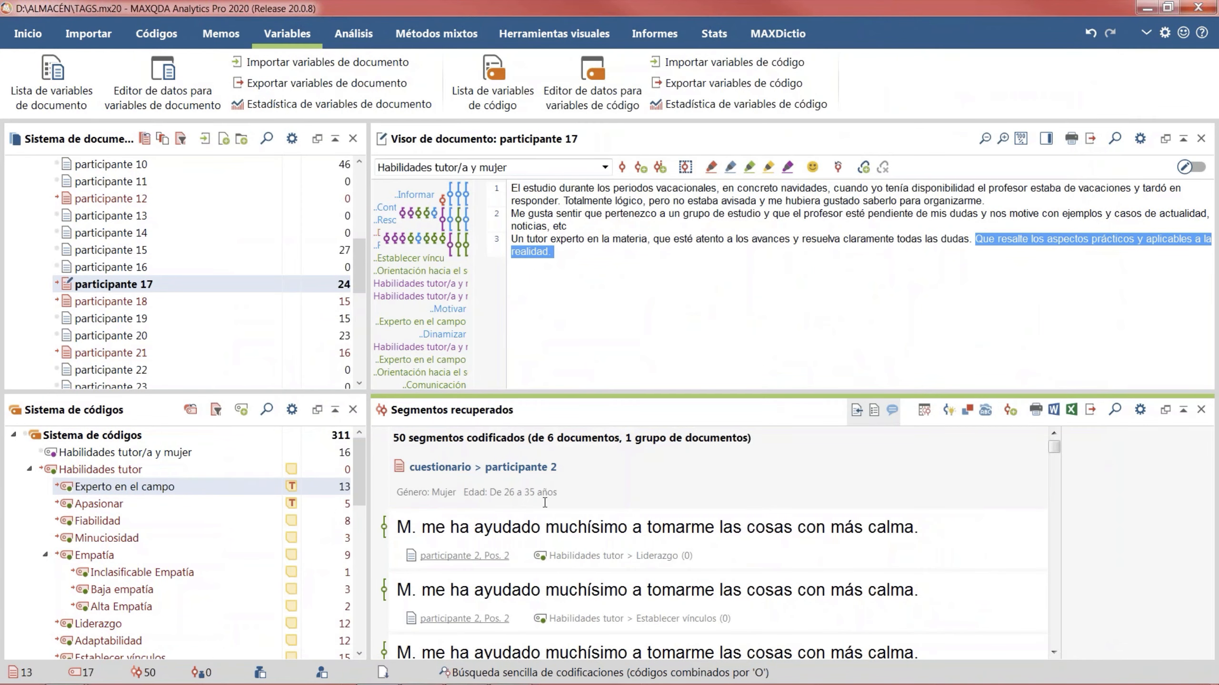
Step: Widen the document and code system areas and open MAXMapas in a reduced window over the project
drag(366, 483, 420, 481)
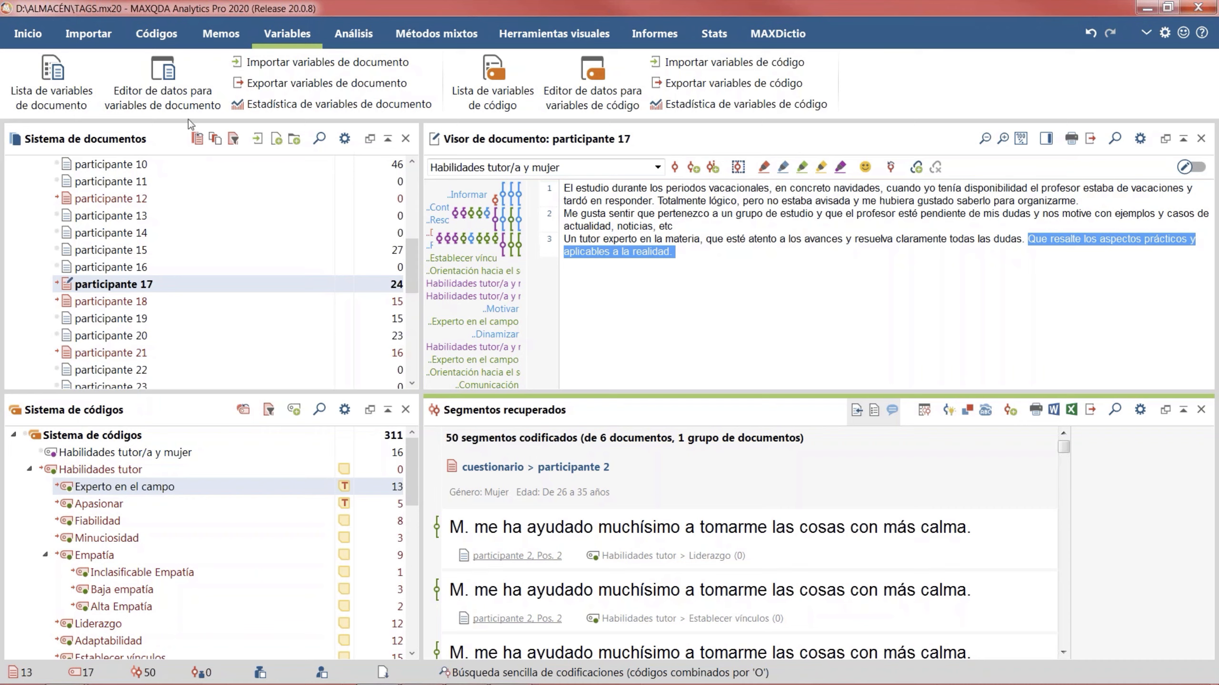
click(551, 40)
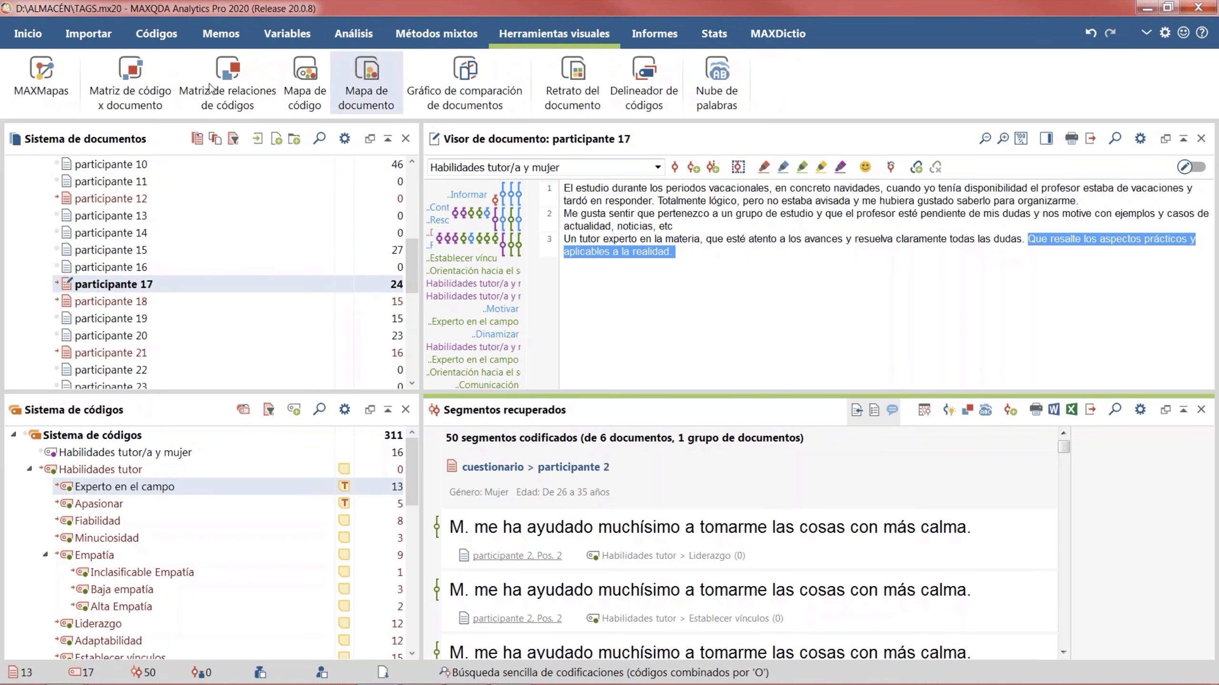
click(56, 100)
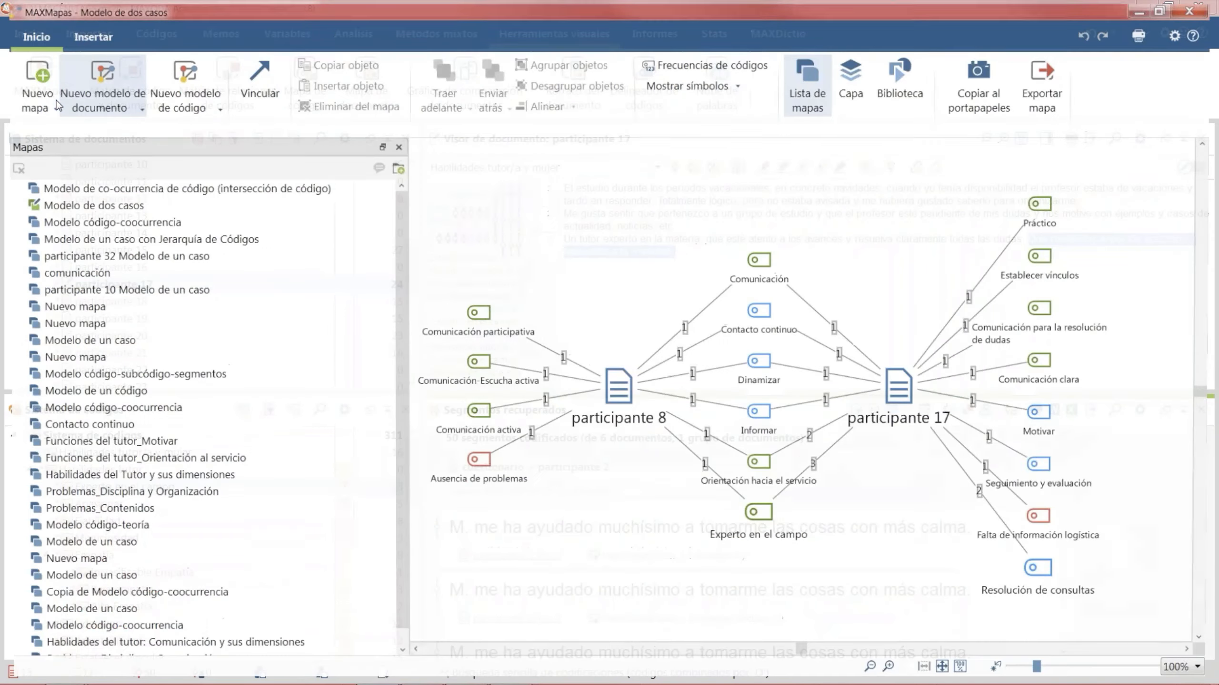
double_click(247, 9)
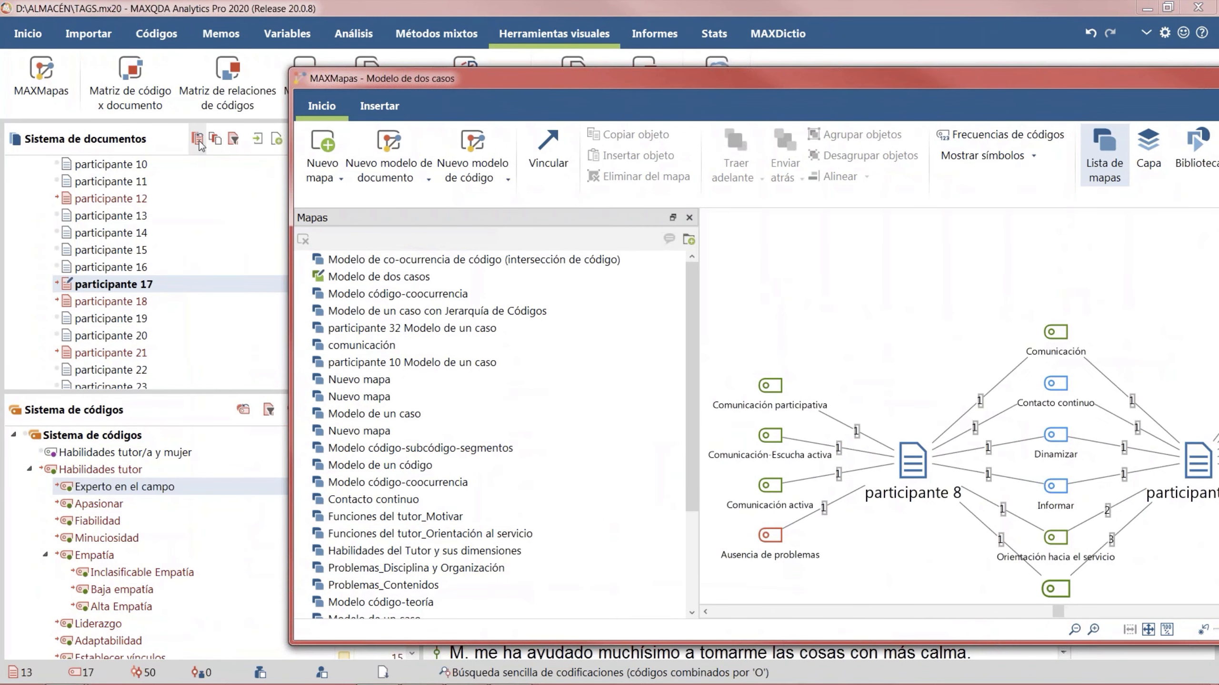
Step: Reset the activations of all documents and codes, and return MAXMapas to full-screen size
click(199, 142)
click(242, 414)
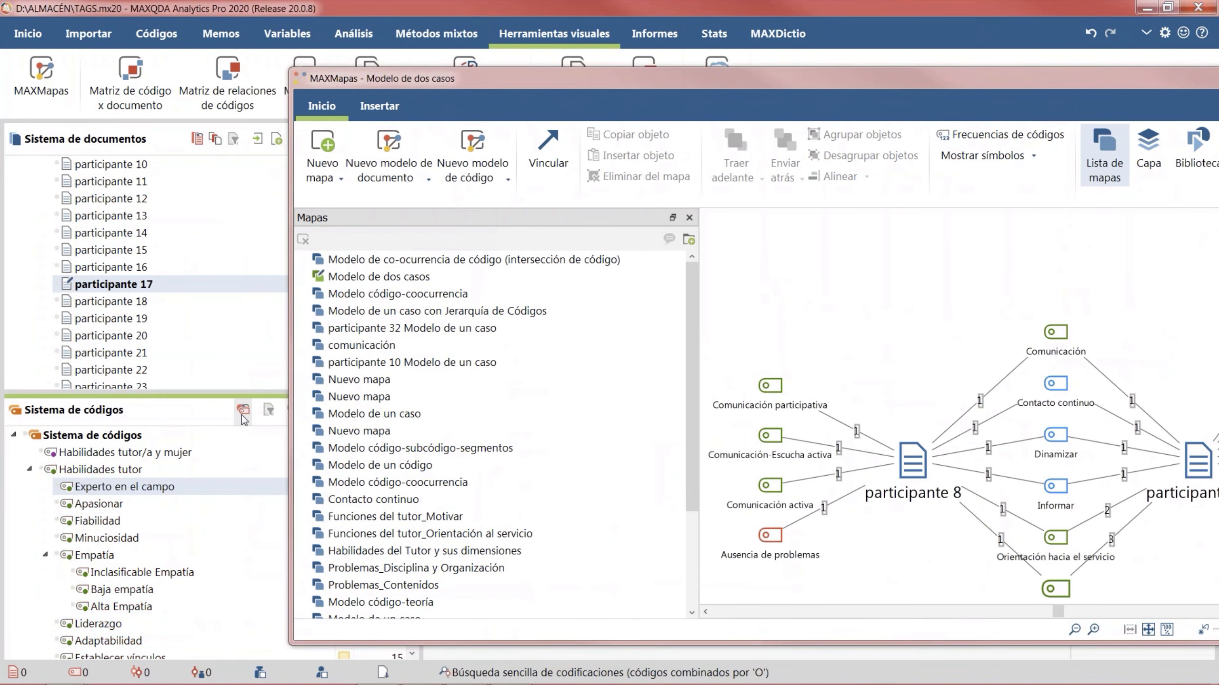
drag(569, 84, 349, 203)
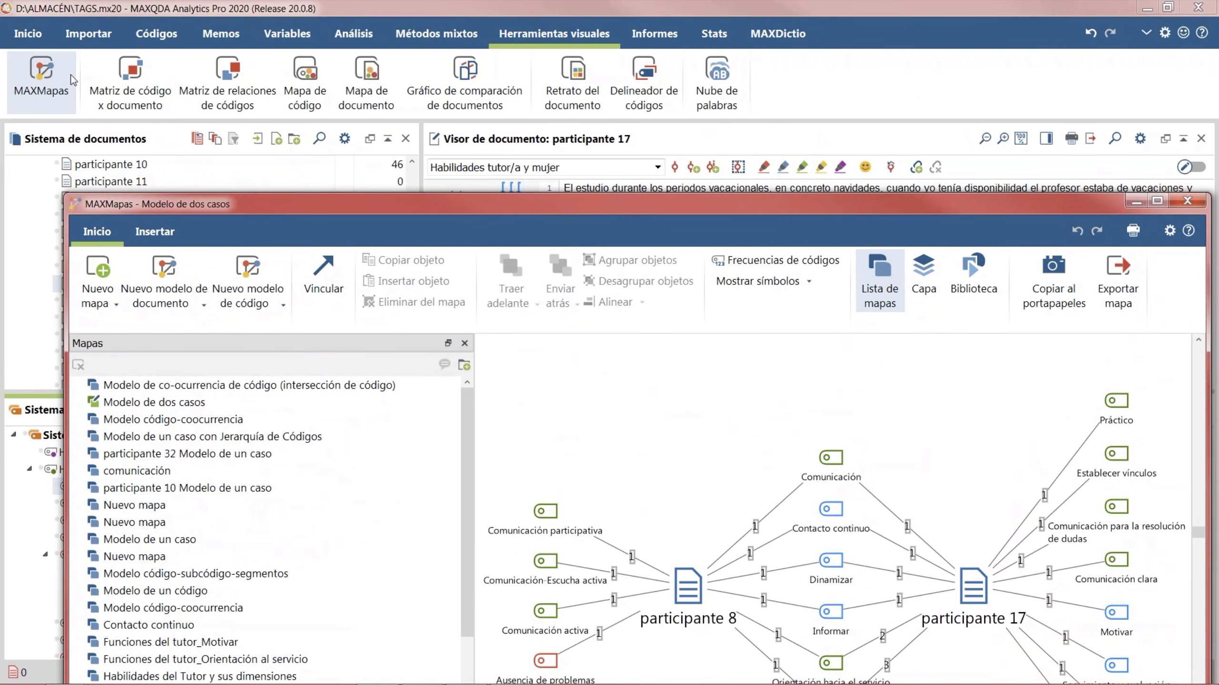
double_click(531, 207)
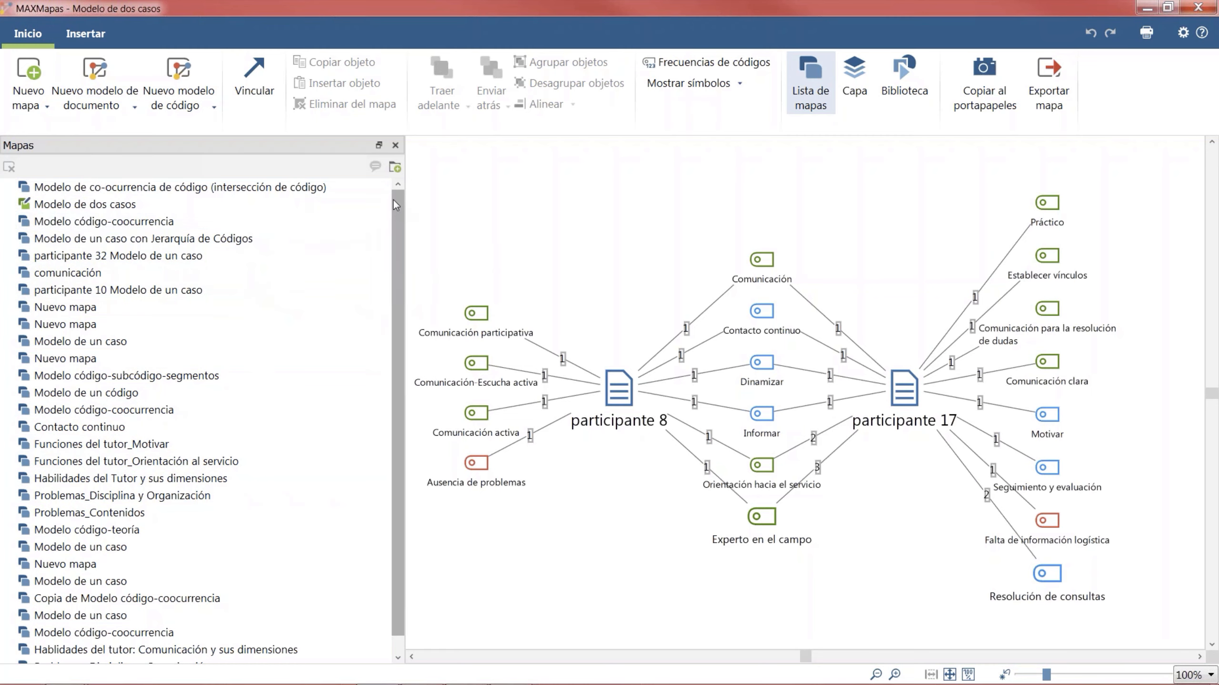
Step: Create a new folder named "Taller TAGS" in the list of maps
click(397, 168)
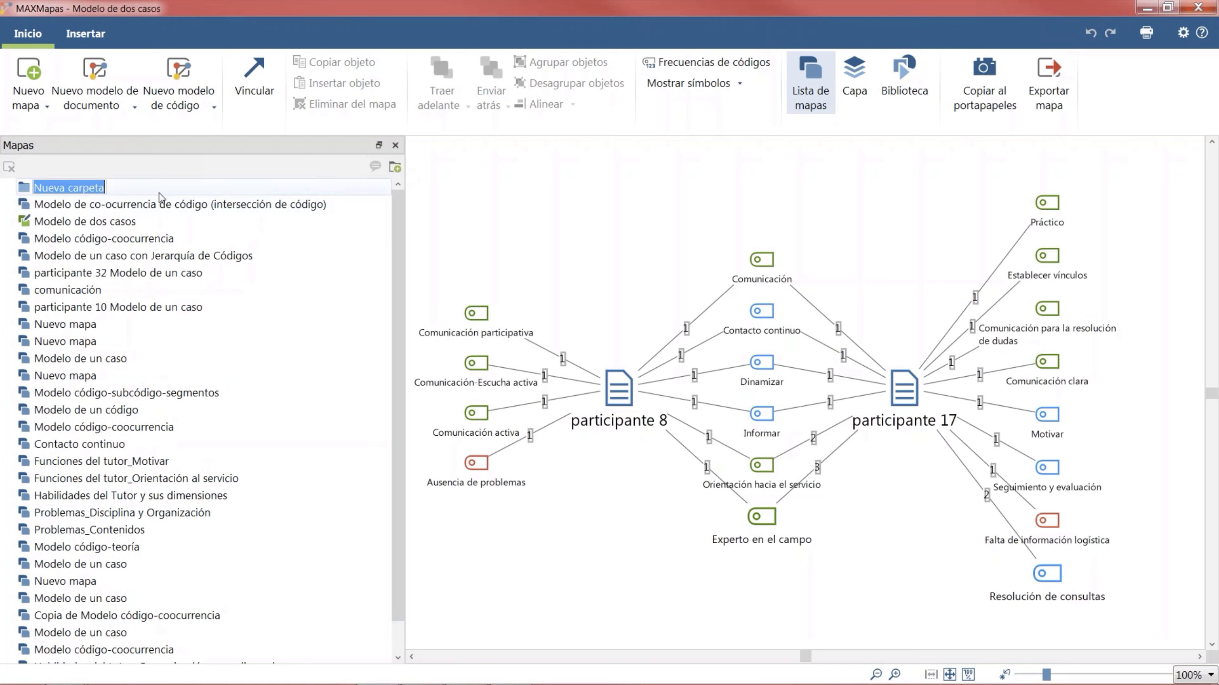
text(Taller)
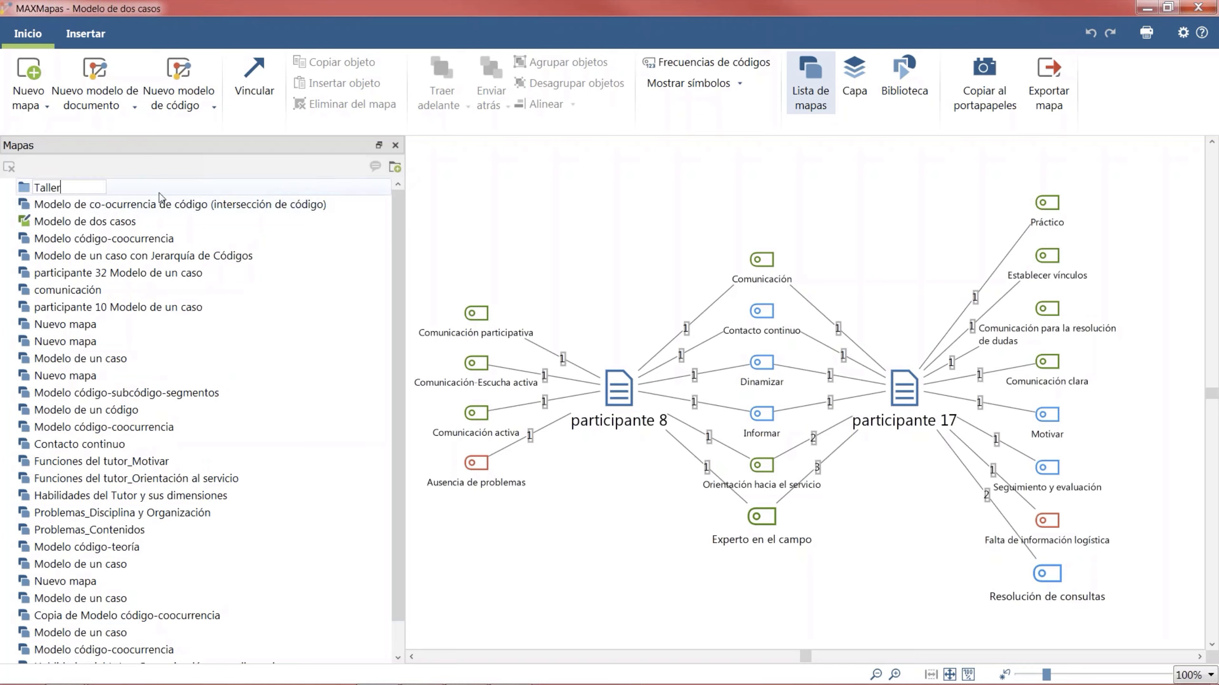
text( TAGS)
key(Return)
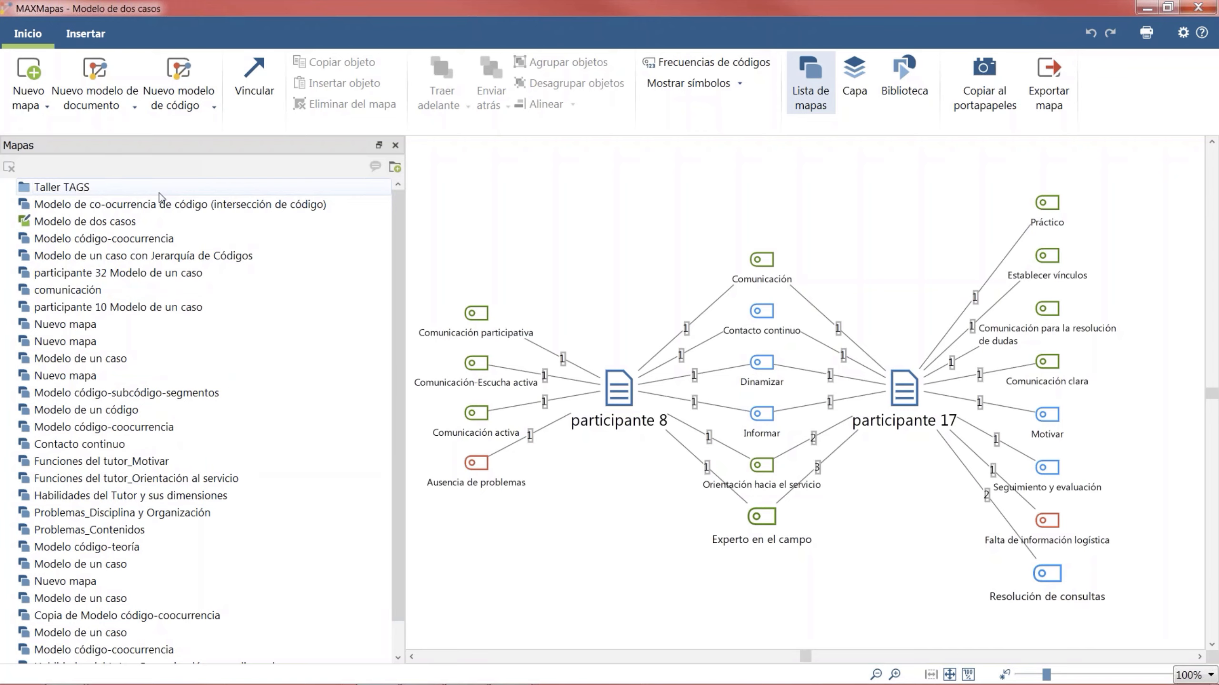
Step: Create a new blank map and move it into the "Taller TAGS" folder
click(213, 191)
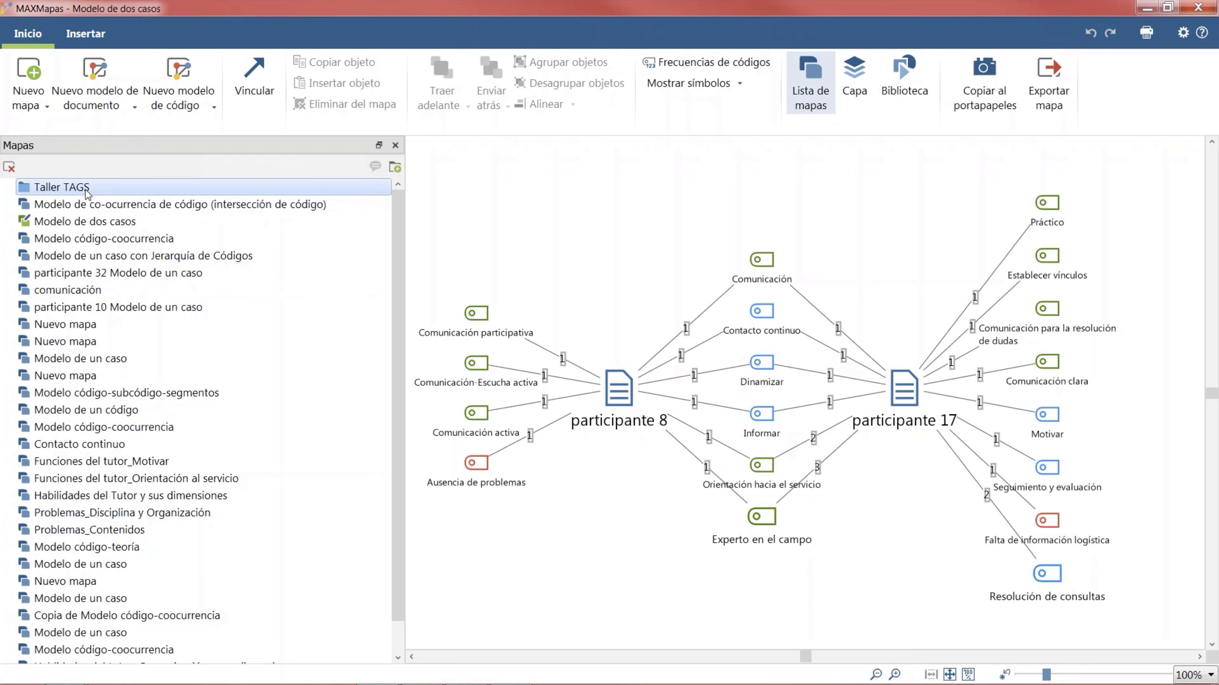
click(28, 76)
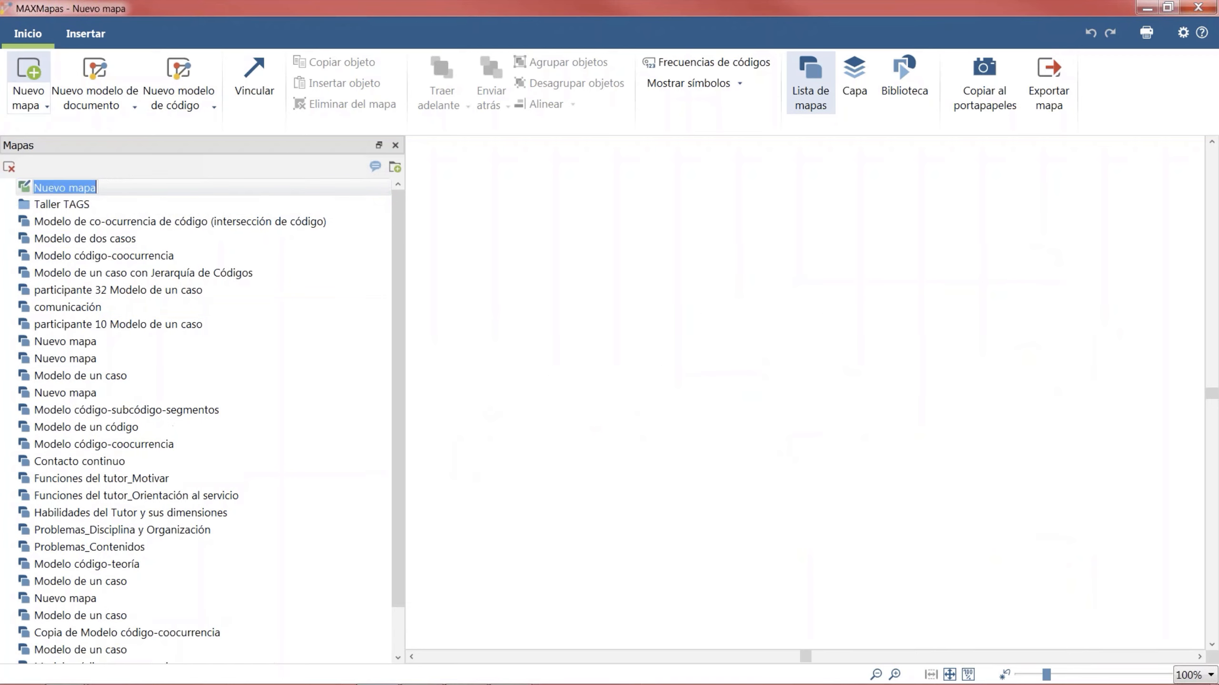
drag(131, 185, 132, 202)
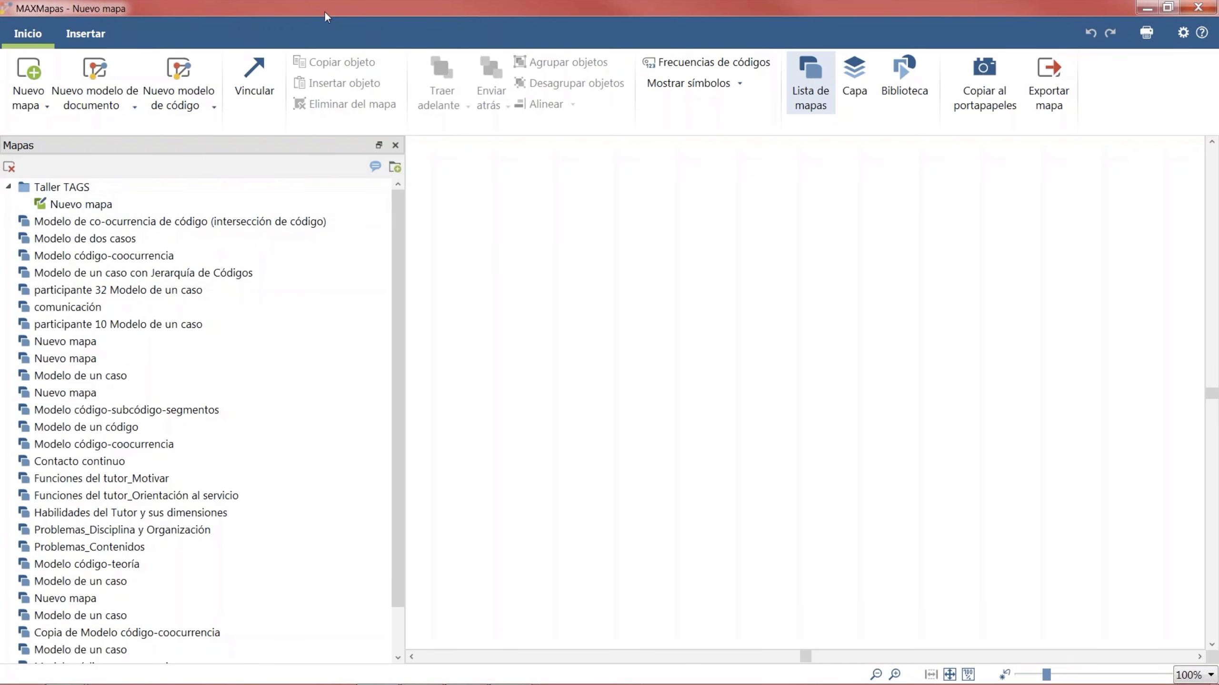
Step: Reduce the MAXMapas window to reach the code system and place the Habilidades tutor code in the upper middle of the new map
drag(324, 10, 548, 81)
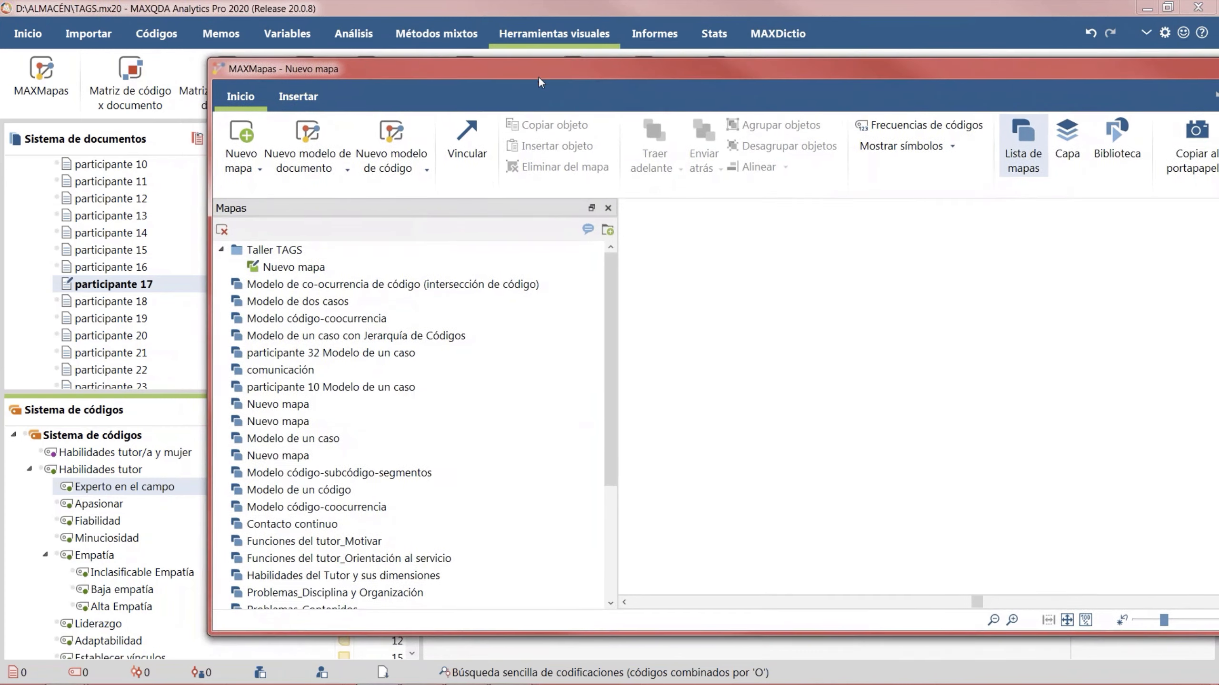
click(135, 471)
drag(690, 391, 848, 340)
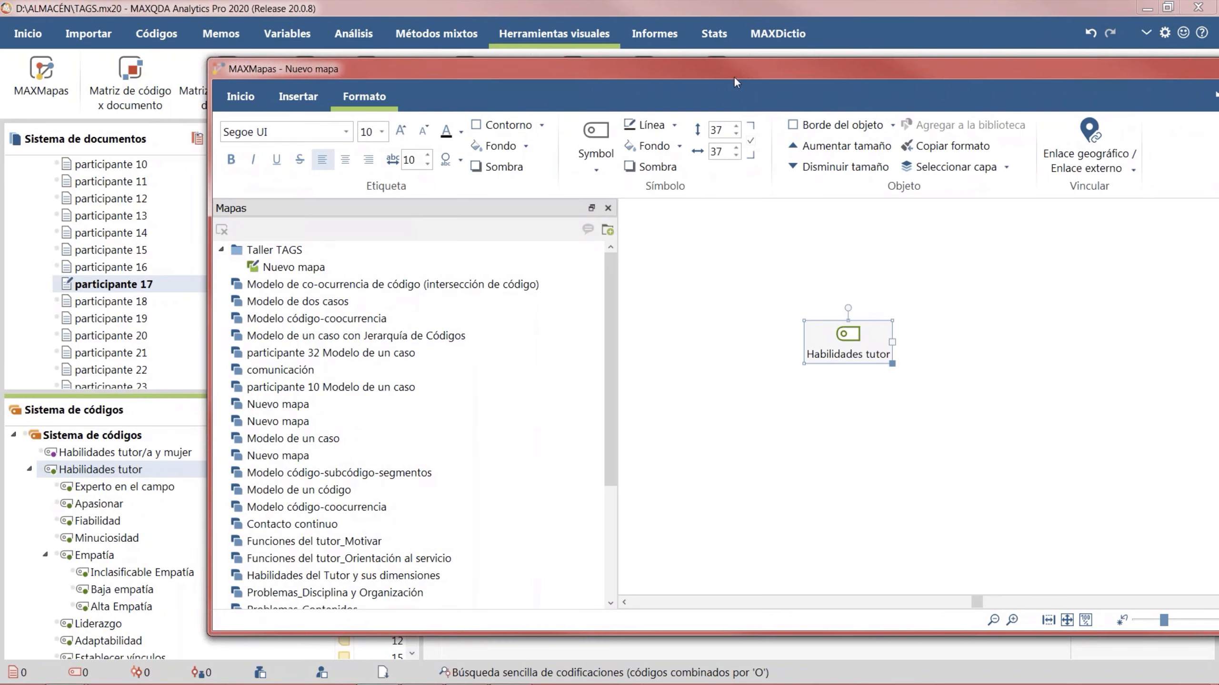
drag(733, 76, 570, 59)
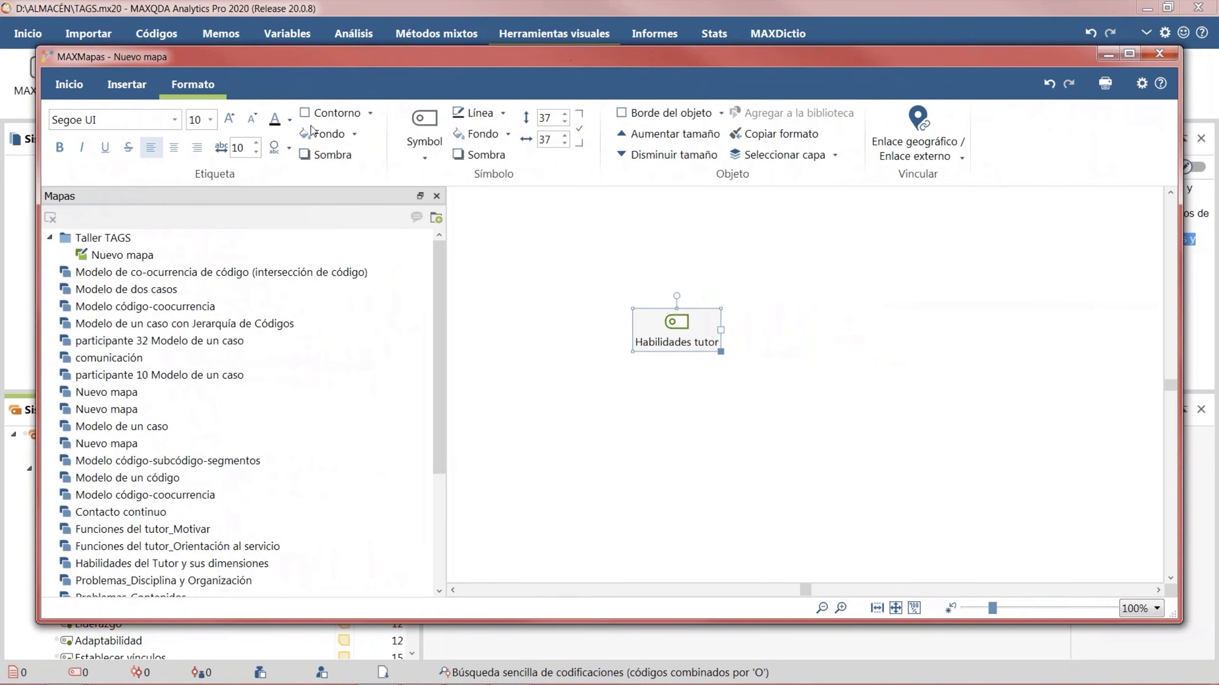
click(69, 88)
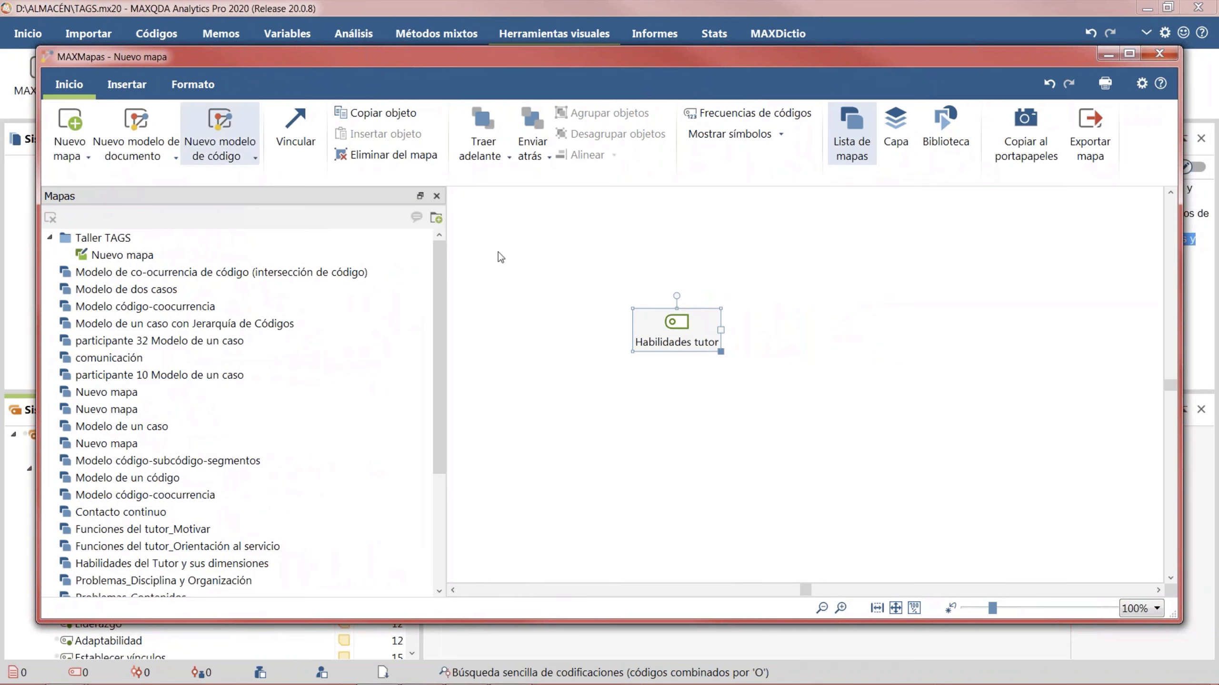
drag(683, 351, 809, 320)
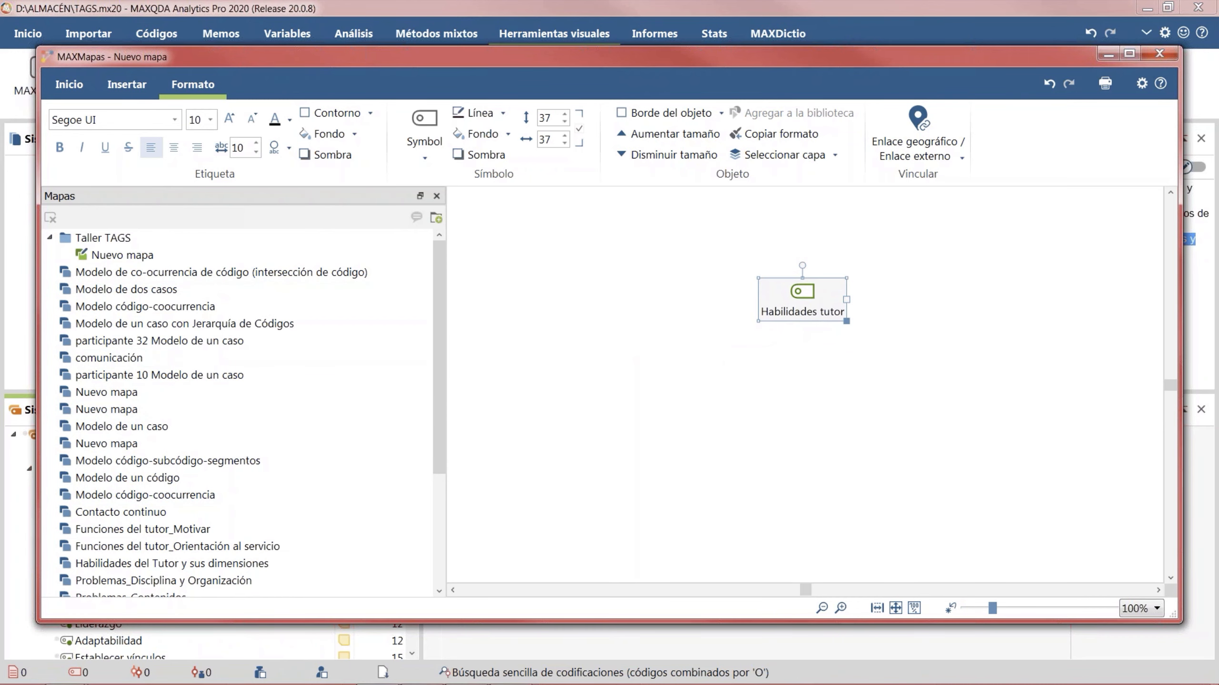
Step: Enlarge the MAXMapas window and import the Habilidades tutor subcodes down to Nivel 2, with line widths indicating frequencies
drag(38, 52, 2, 4)
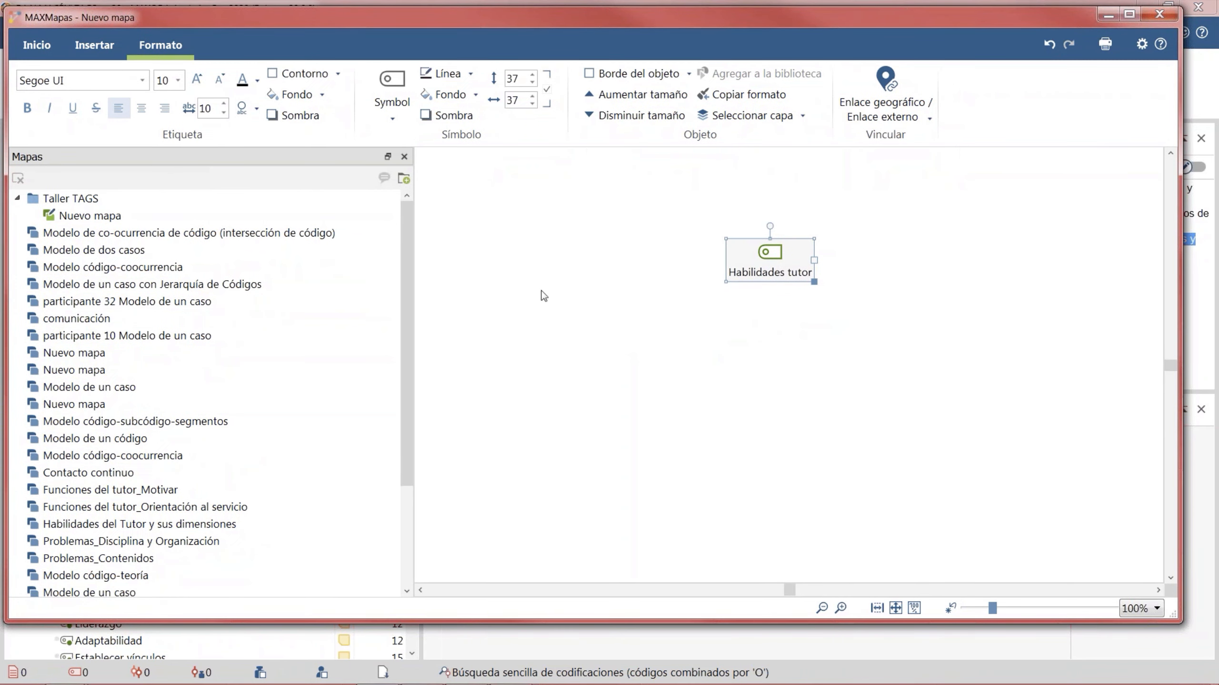
right_click(763, 282)
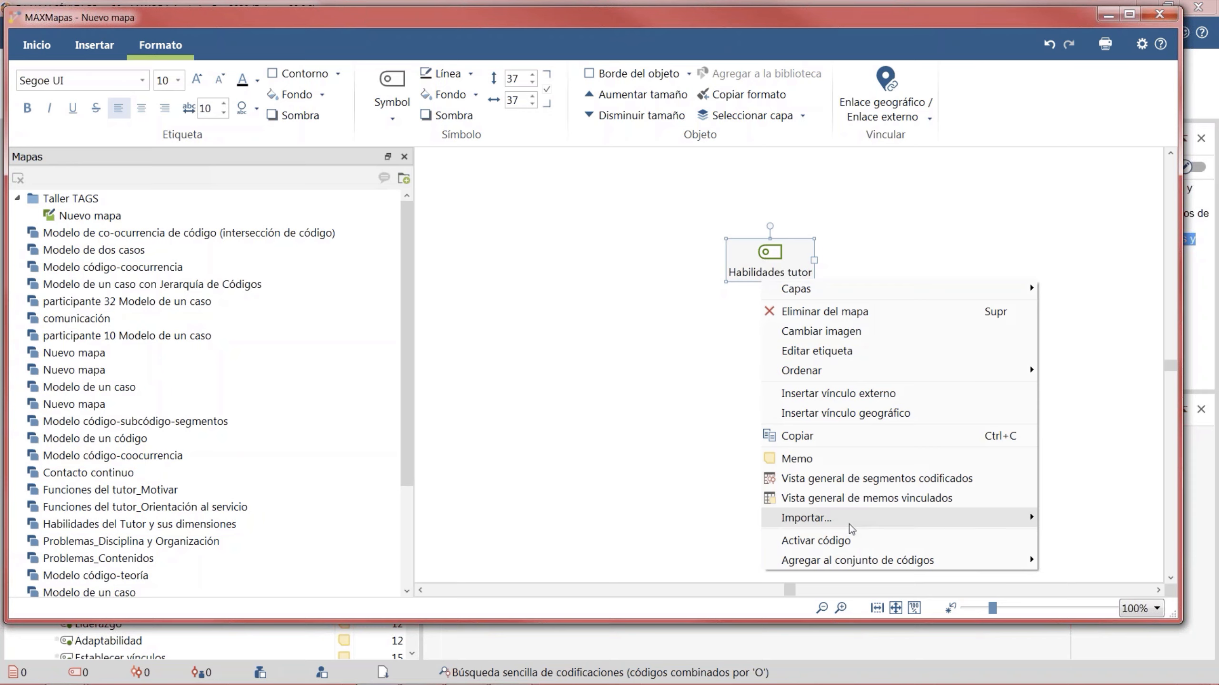
mouse_move(852, 528)
mouse_move(1098, 582)
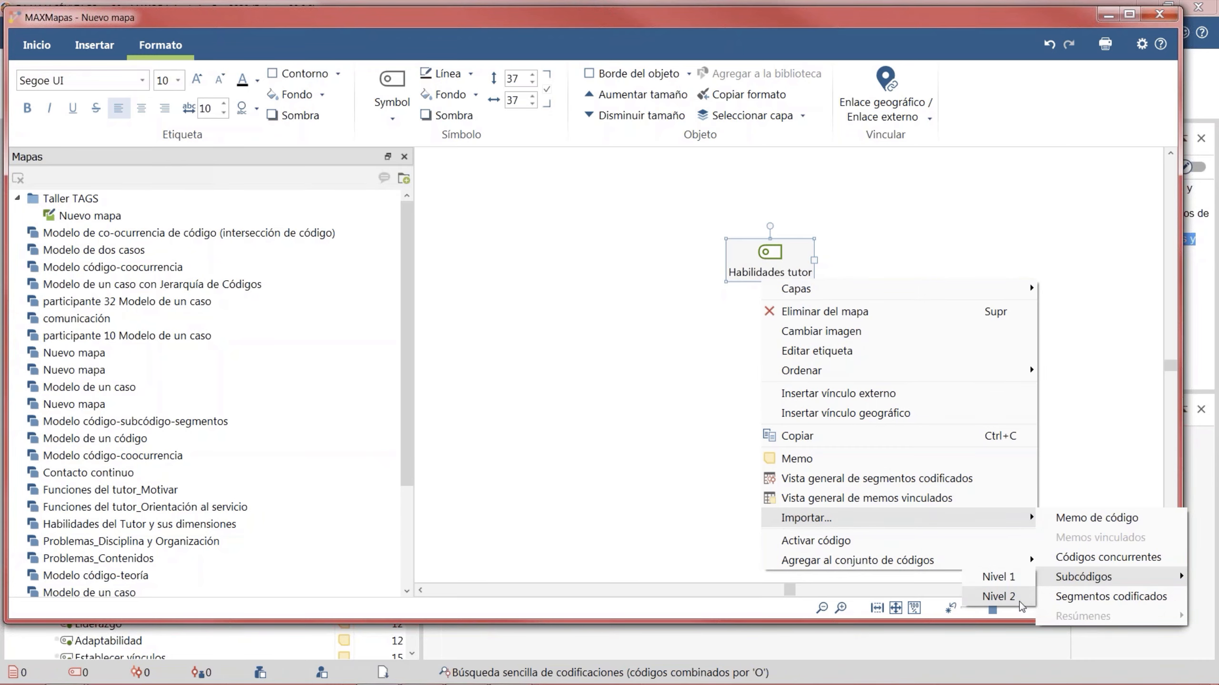
click(1013, 597)
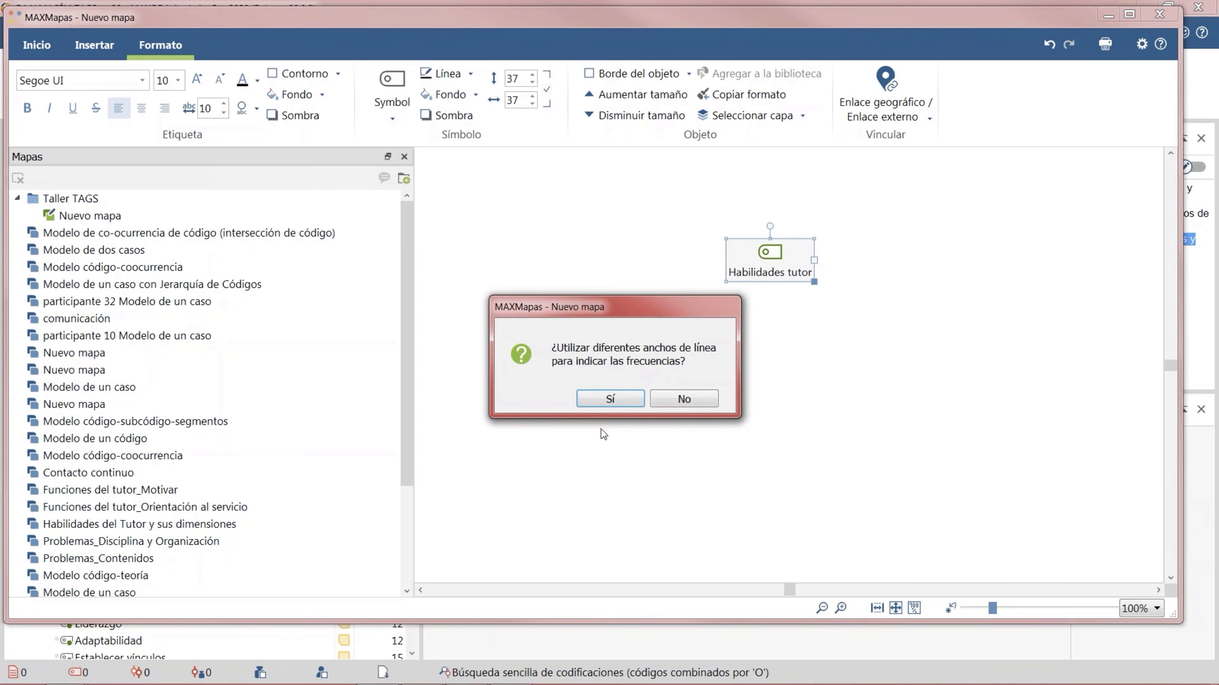
click(596, 402)
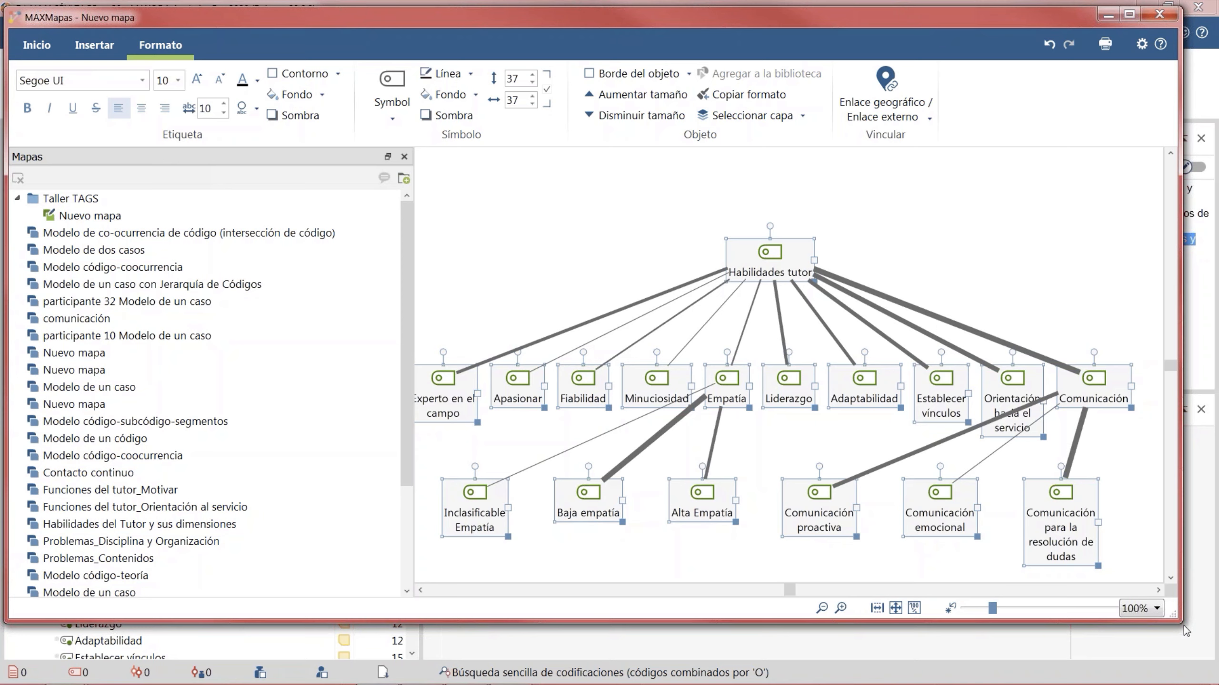
drag(1180, 621, 1214, 656)
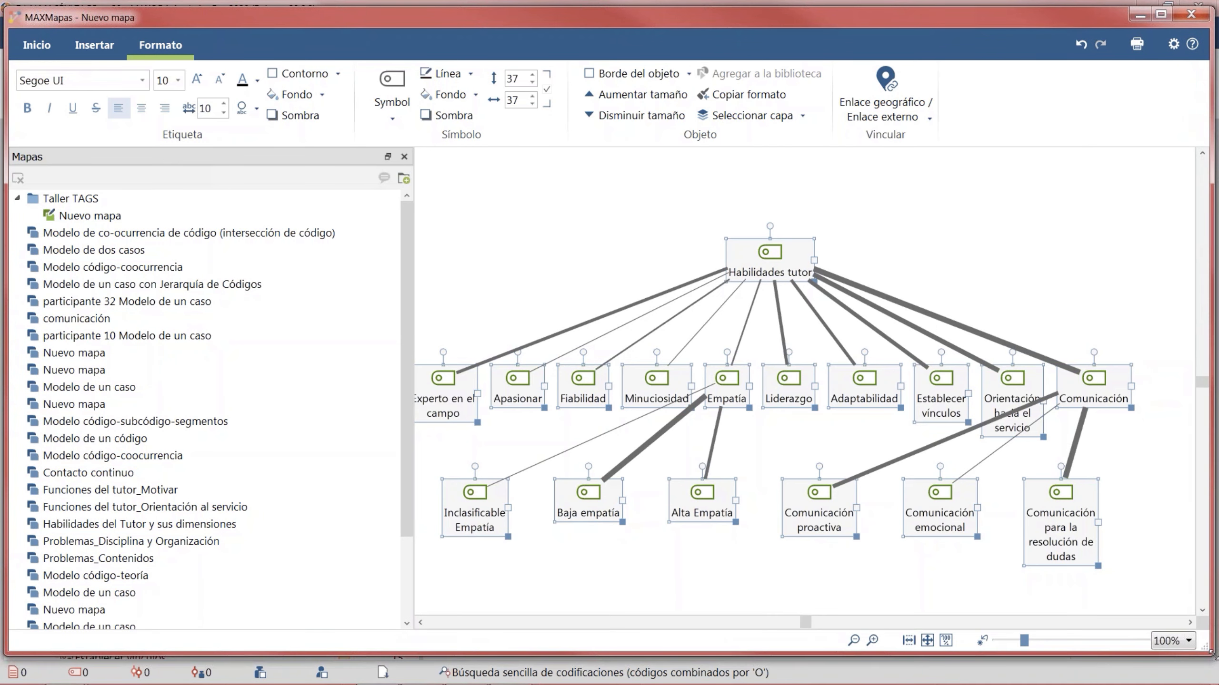
click(944, 273)
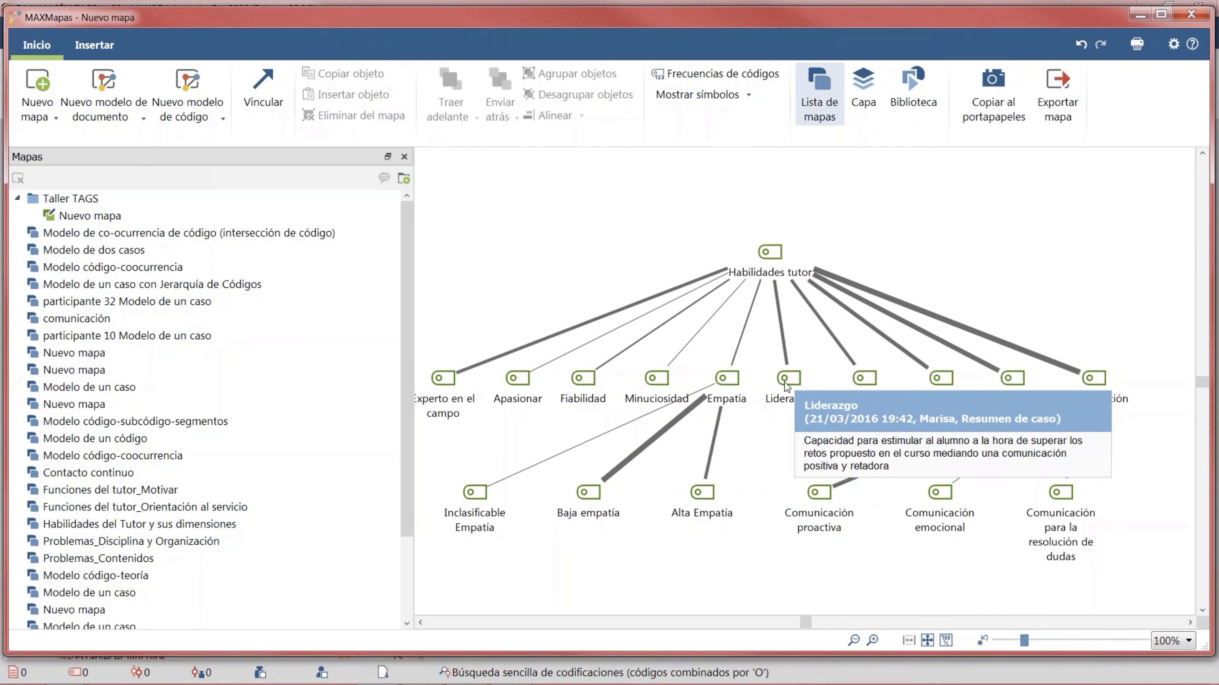
Step: Separate the Liderazgo code from the other subcodes and import its co-occurring codes, with line width reflecting co-occurrence frequency
drag(789, 378, 552, 266)
right_click(551, 266)
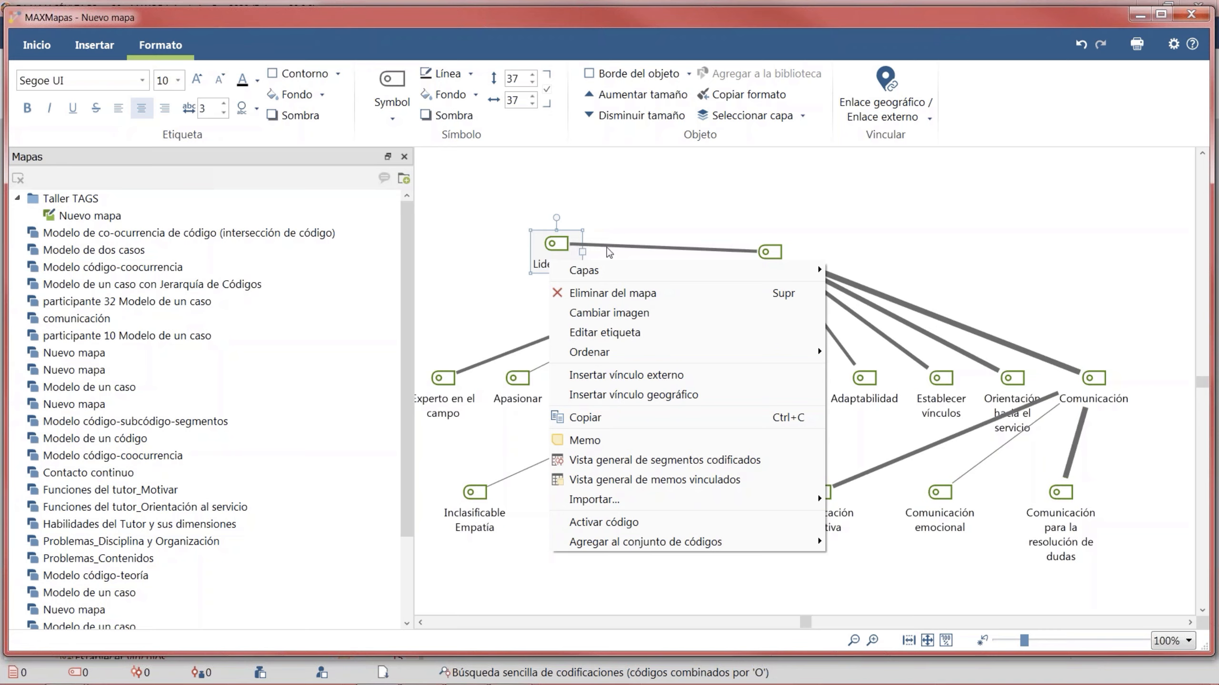
mouse_move(741, 495)
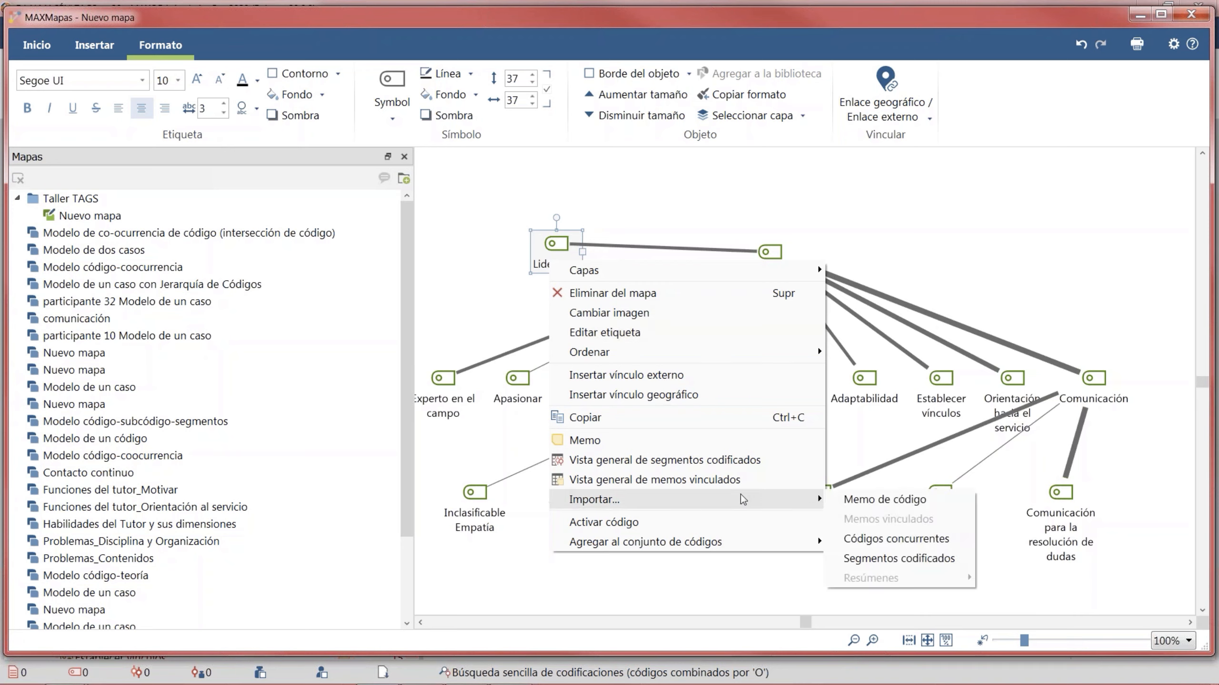
click(952, 541)
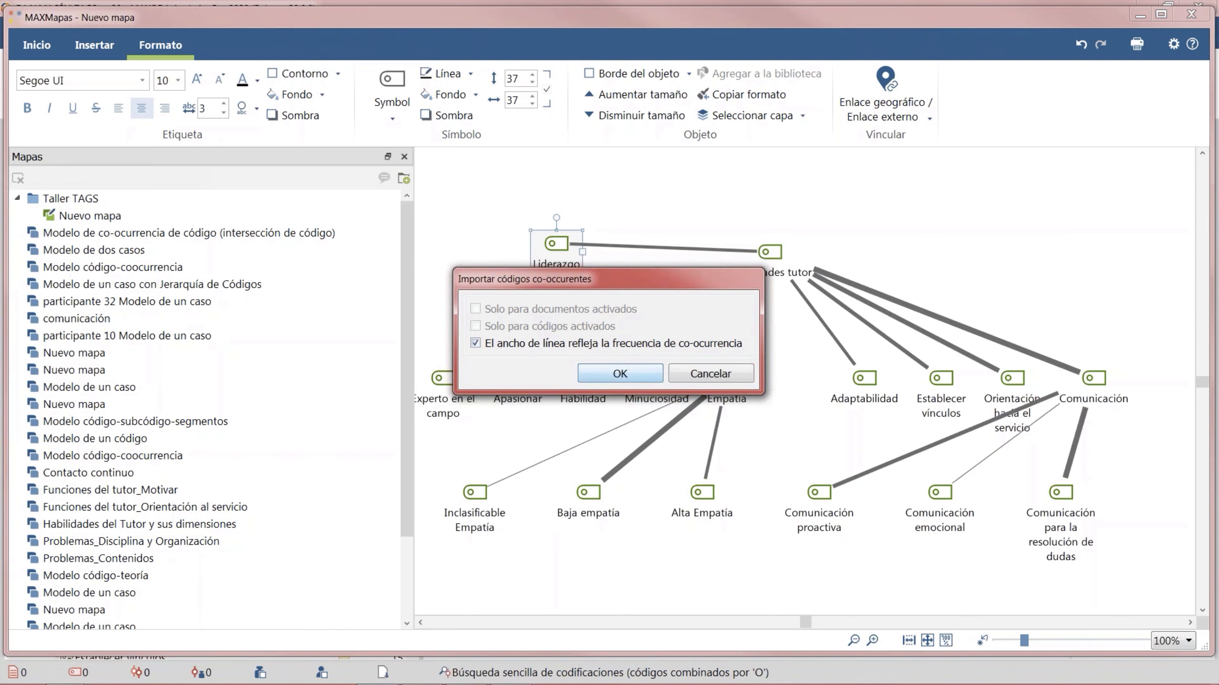
click(642, 375)
Step: Narrow the list of maps and move the Liderazgo code above and to the right of Habilidades tutor
drag(564, 264, 785, 183)
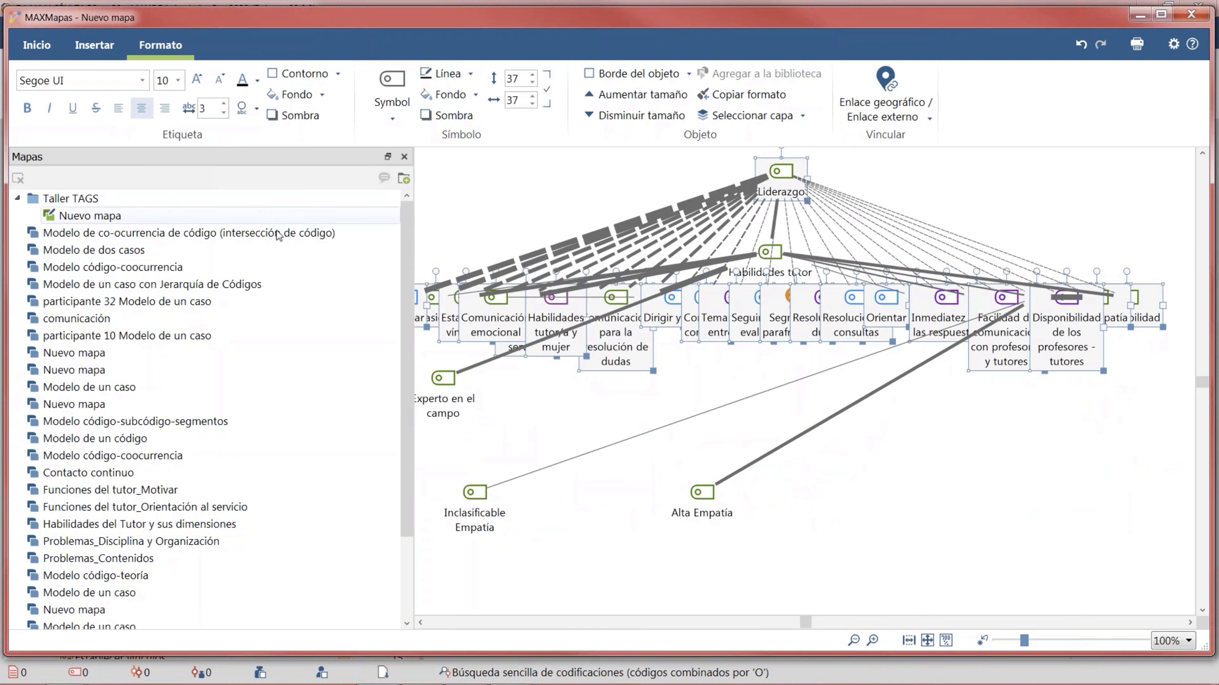
drag(417, 253, 172, 253)
drag(540, 185, 826, 224)
click(791, 281)
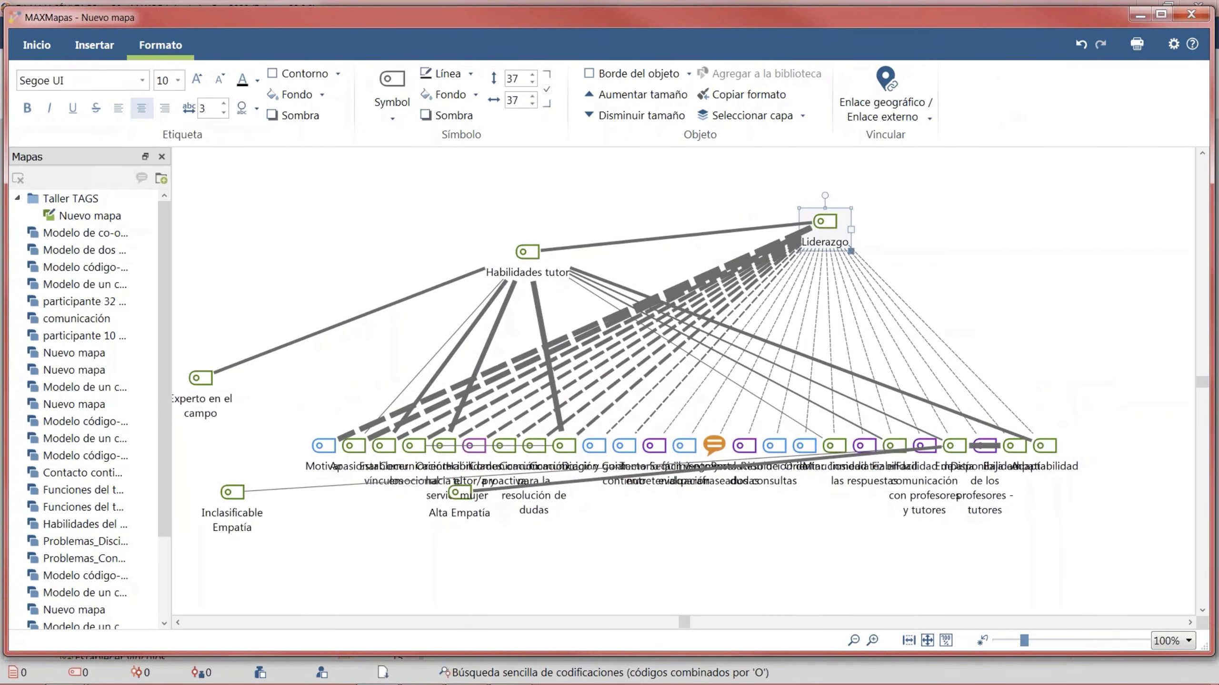
Step: Move Motivar above Habilidades tutor and Apasionar to the map's right side, and level Liderazgo with Motivar
drag(326, 451, 359, 201)
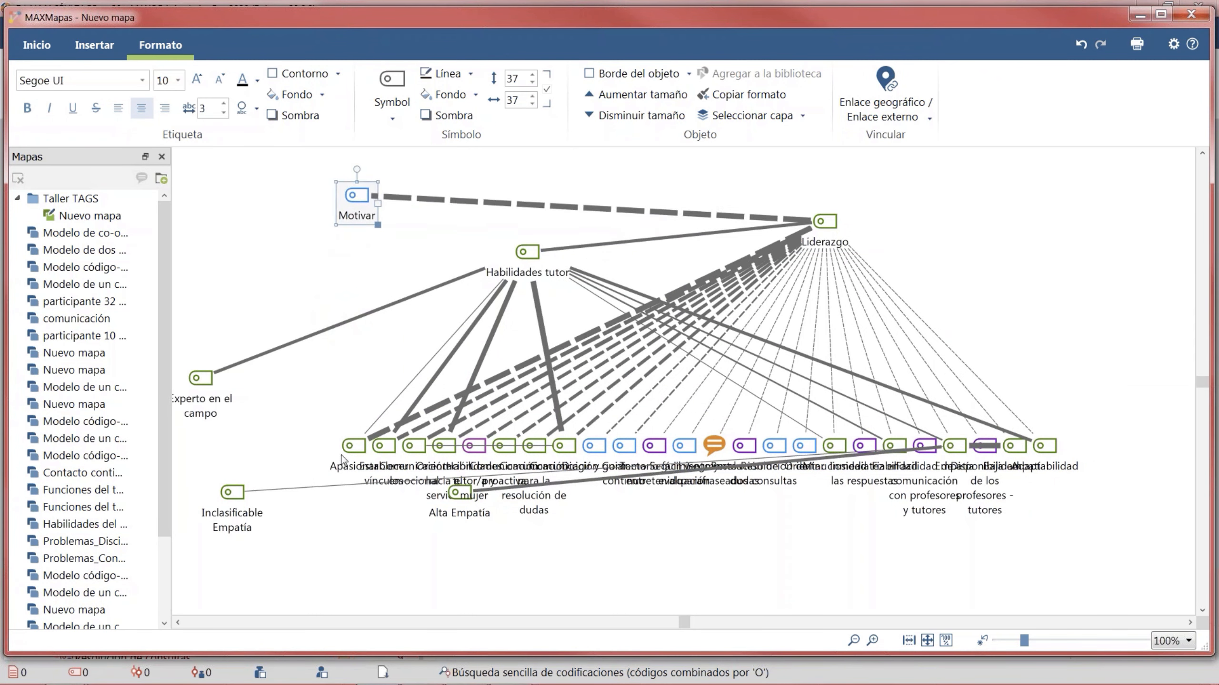
drag(350, 453, 1058, 270)
drag(1032, 311, 1024, 344)
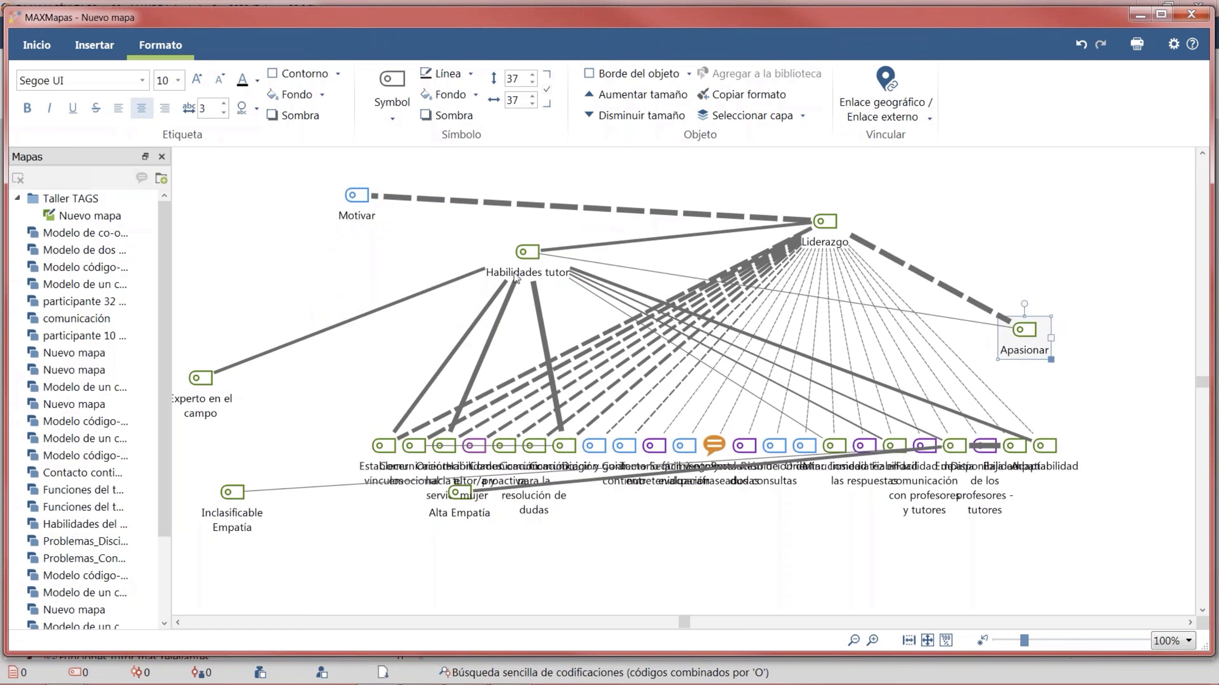
mouse_move(515, 277)
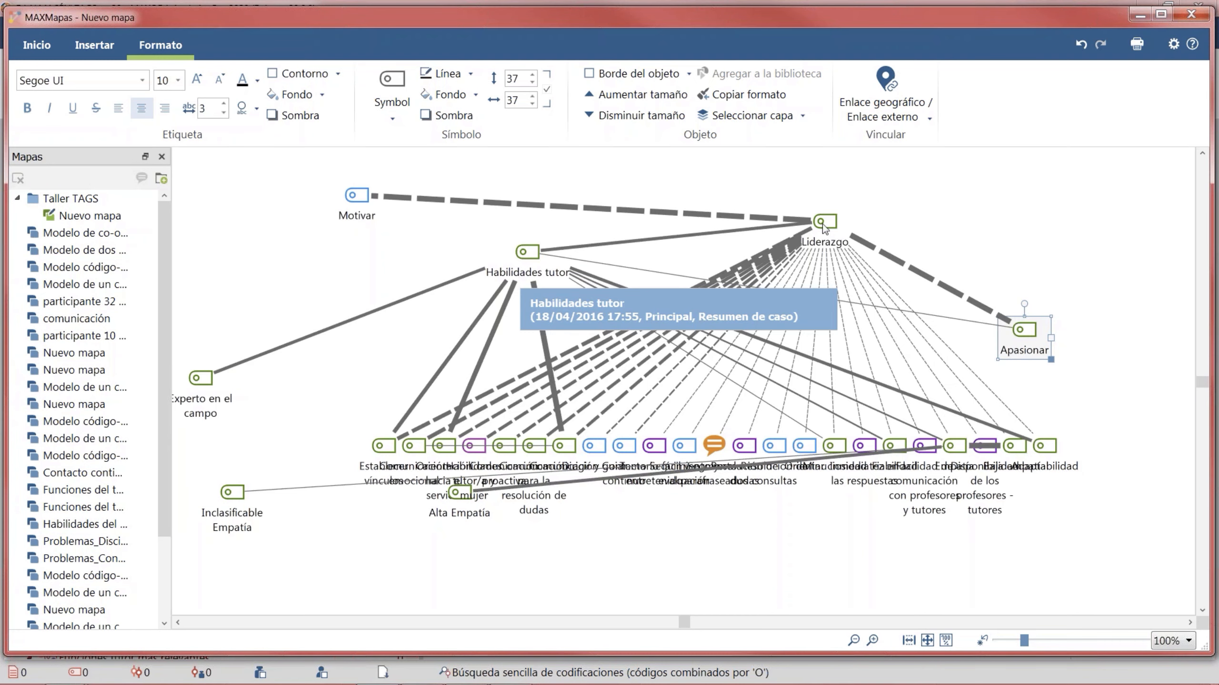
drag(831, 237, 831, 211)
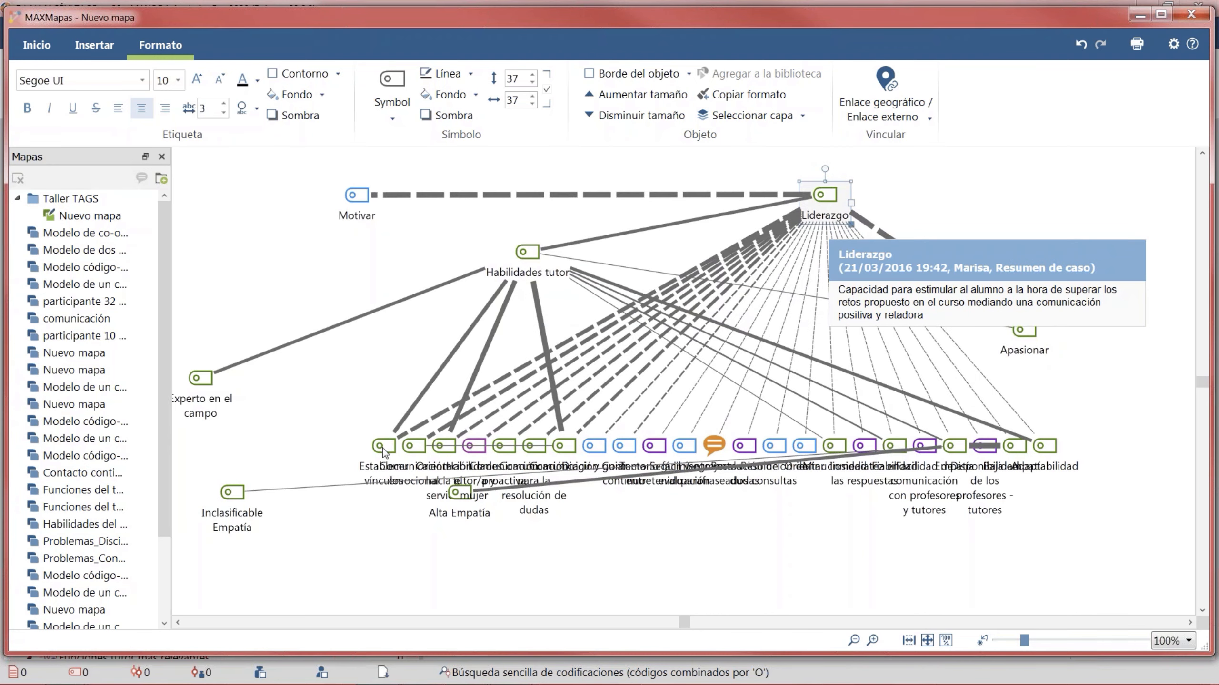
Step: Spread out the overlapping codes, moving Comunicación, Dirigir y guiar and Comunicación emocional below the row and Comunicación para la resolución de dudas leftwards
drag(410, 455, 1090, 389)
drag(571, 468, 598, 563)
drag(560, 458, 440, 440)
drag(559, 456, 545, 554)
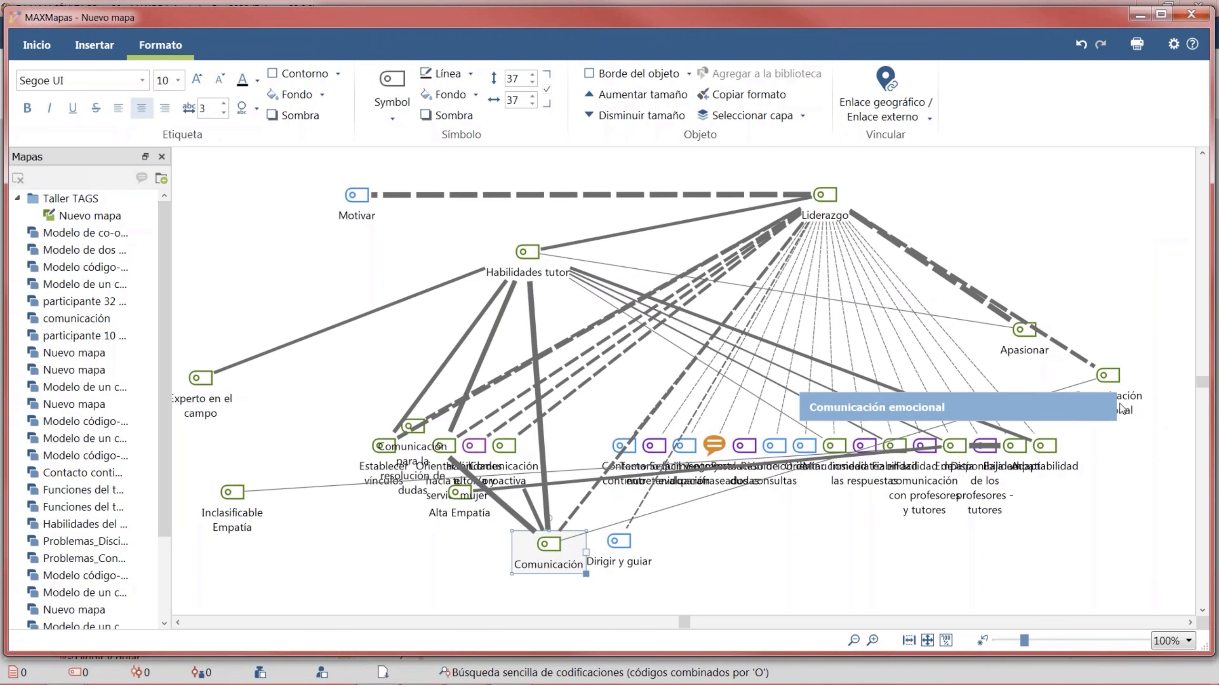
drag(1121, 408, 1121, 572)
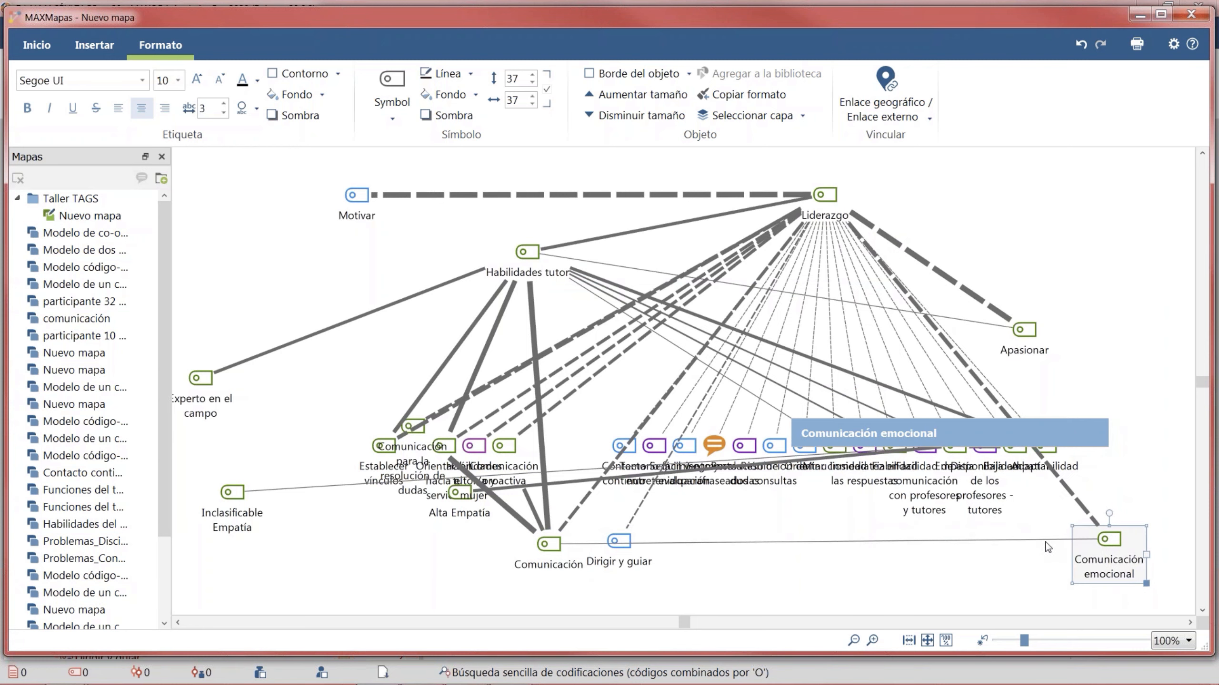
drag(1108, 572, 1104, 582)
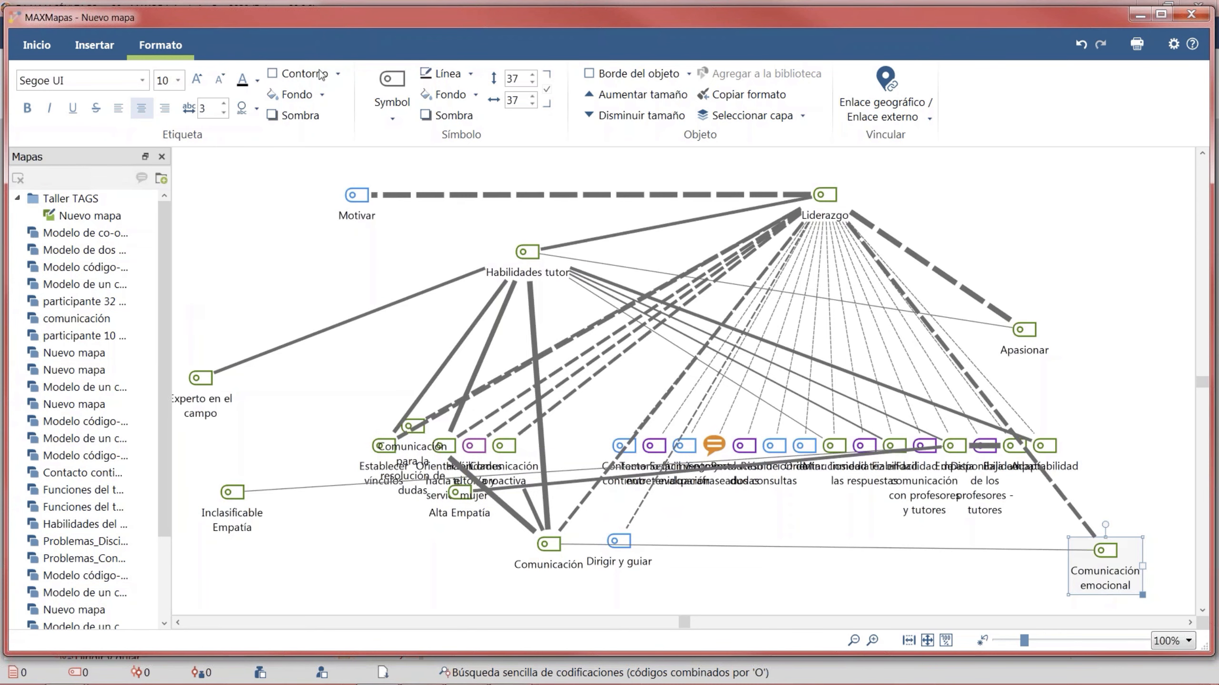
Step: Create a Modelo de caso-único (segmentos codificados) for the document participante 1
click(48, 43)
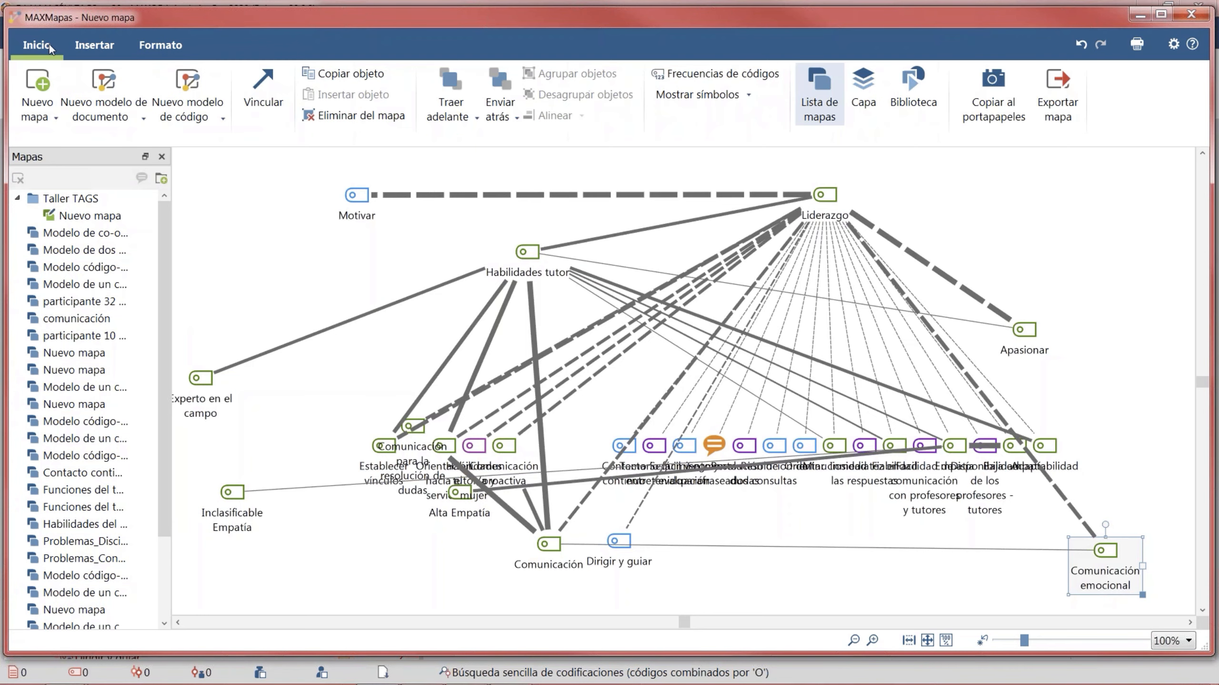
click(135, 118)
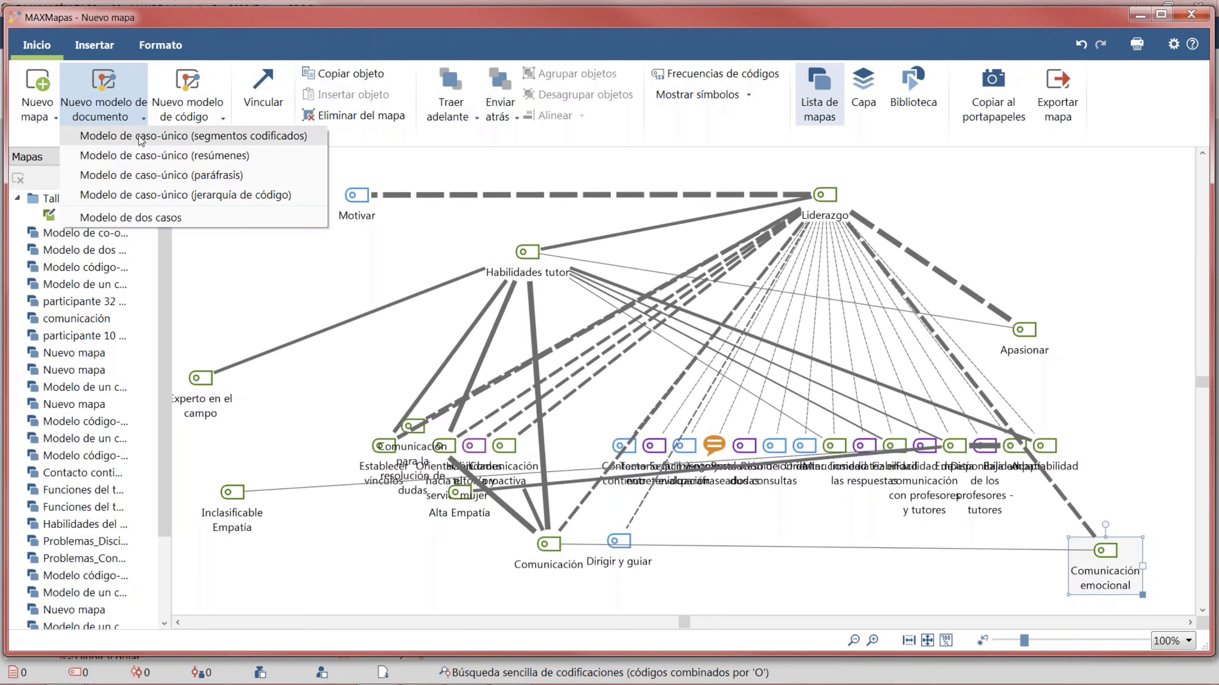
click(219, 136)
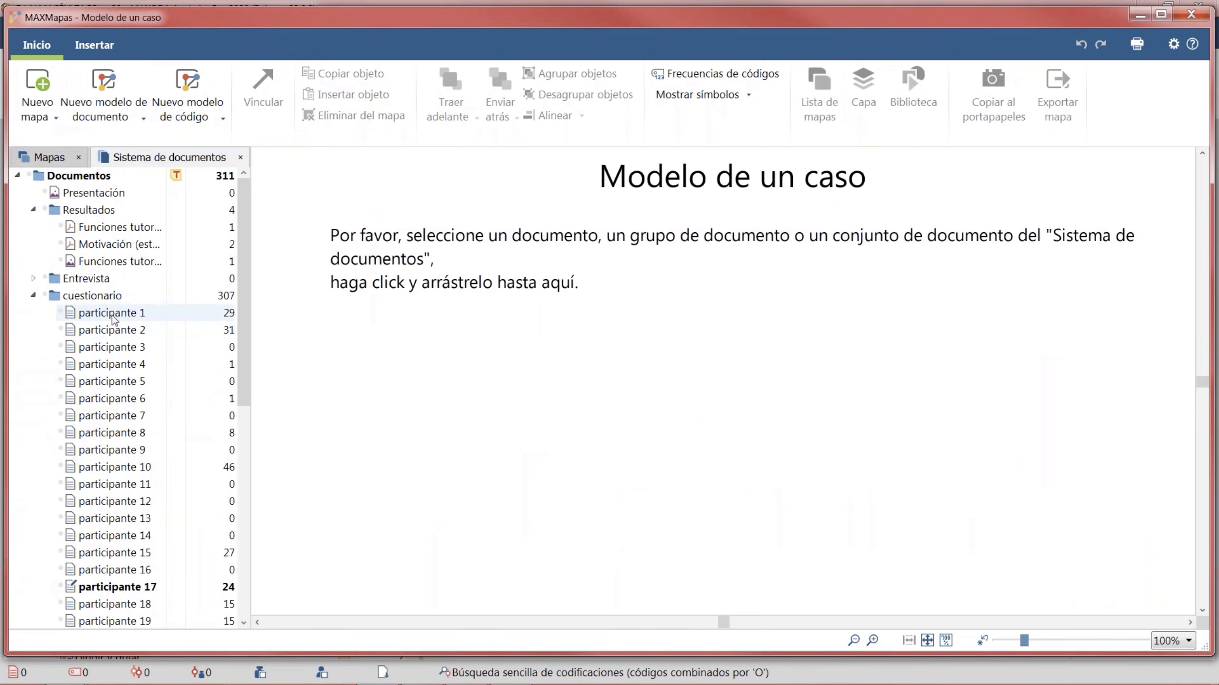
drag(114, 320, 743, 336)
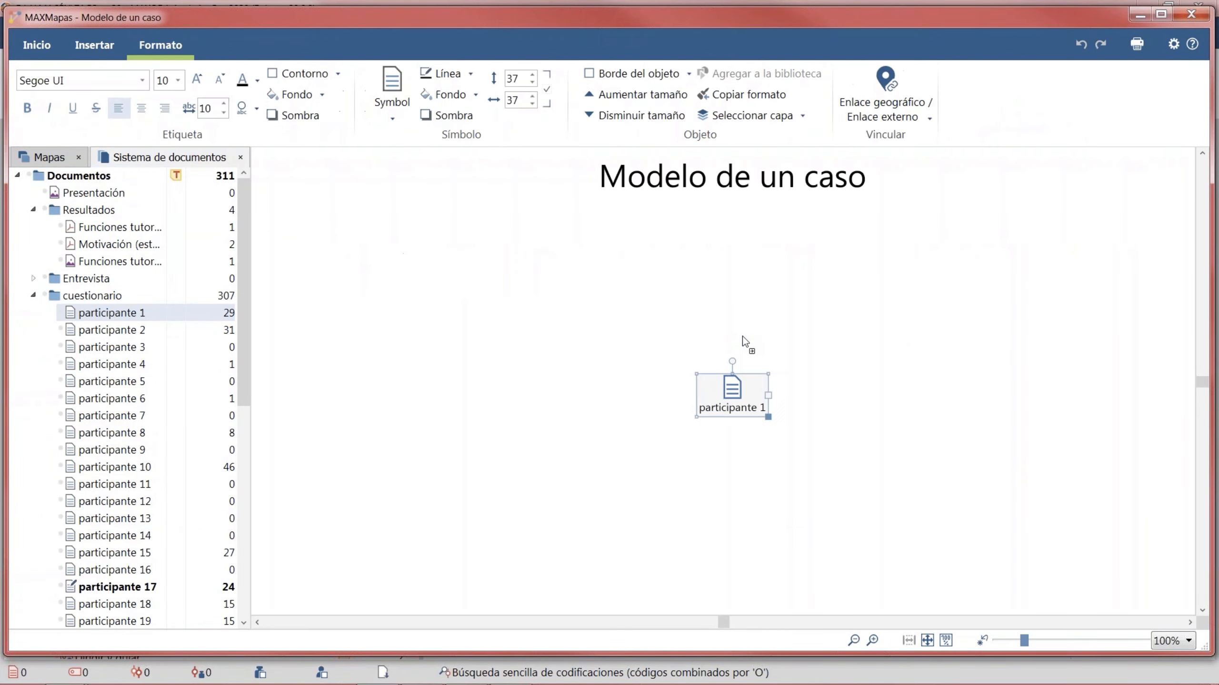
Step: Review the participante 1 model, widen its options area and make line width reflect code frequency
scroll(544, 475, down, 1)
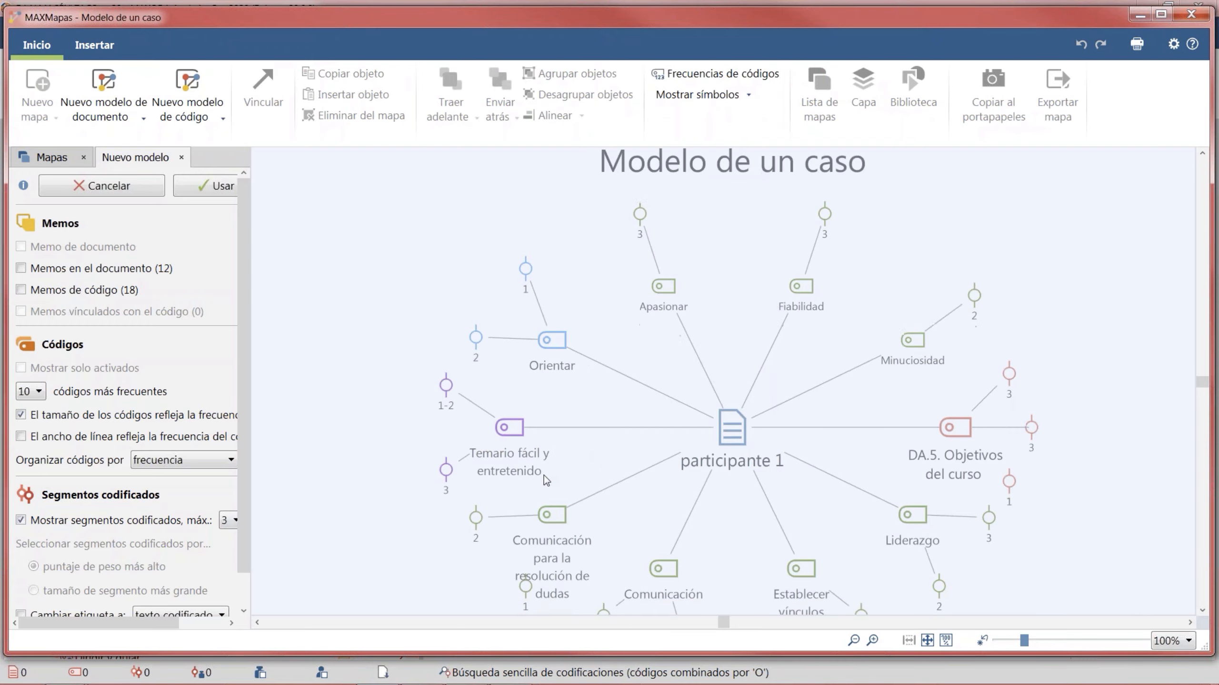
scroll(539, 488, down, 1)
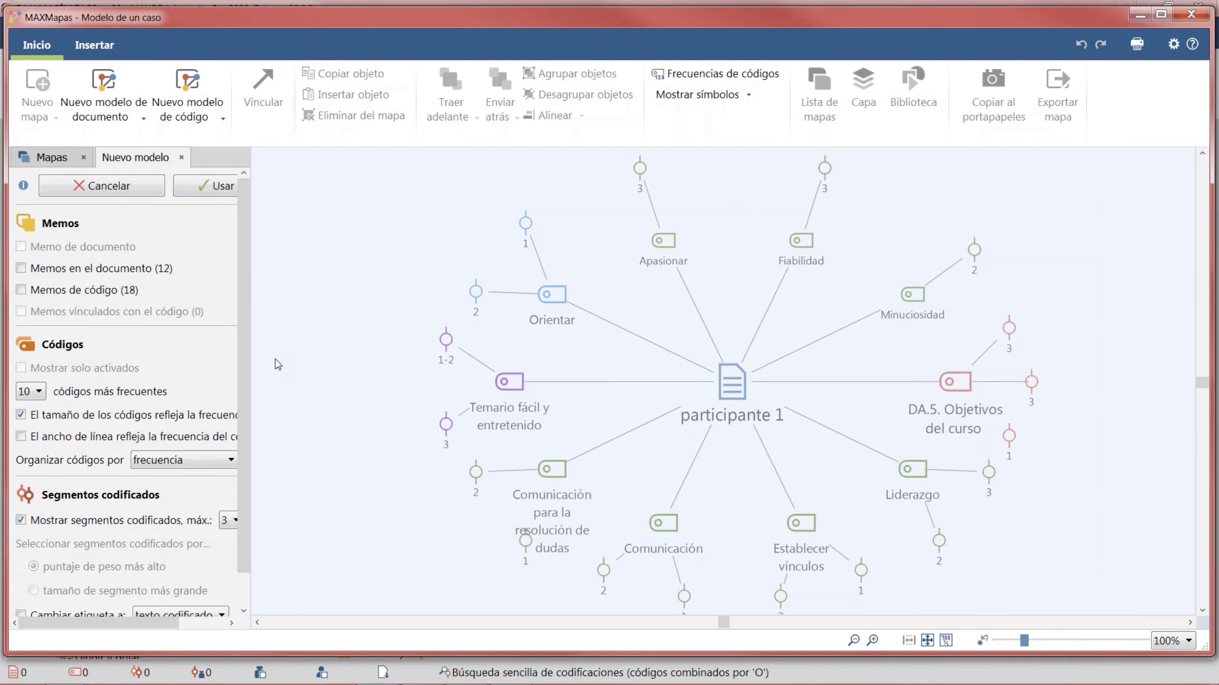
drag(252, 366, 339, 366)
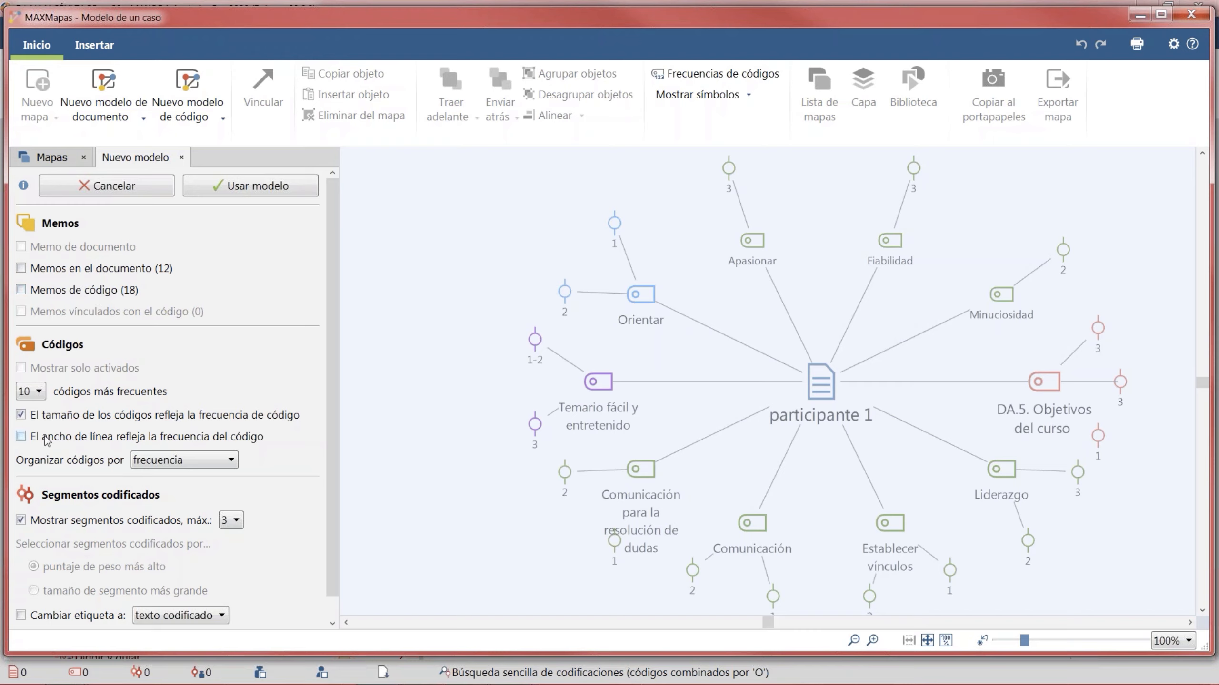
click(20, 437)
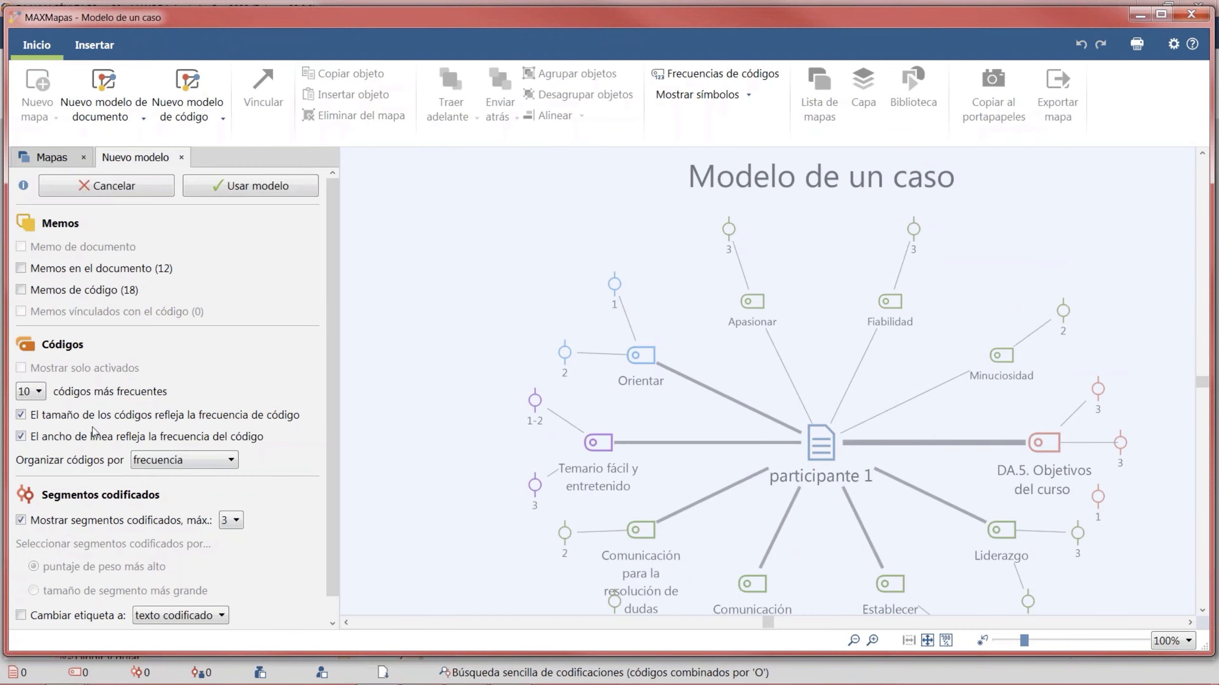
Step: Accept the participante 1 model, move its document icon slightly upward and bring DA.5. Objetivos del curso closer to it
click(270, 186)
click(826, 437)
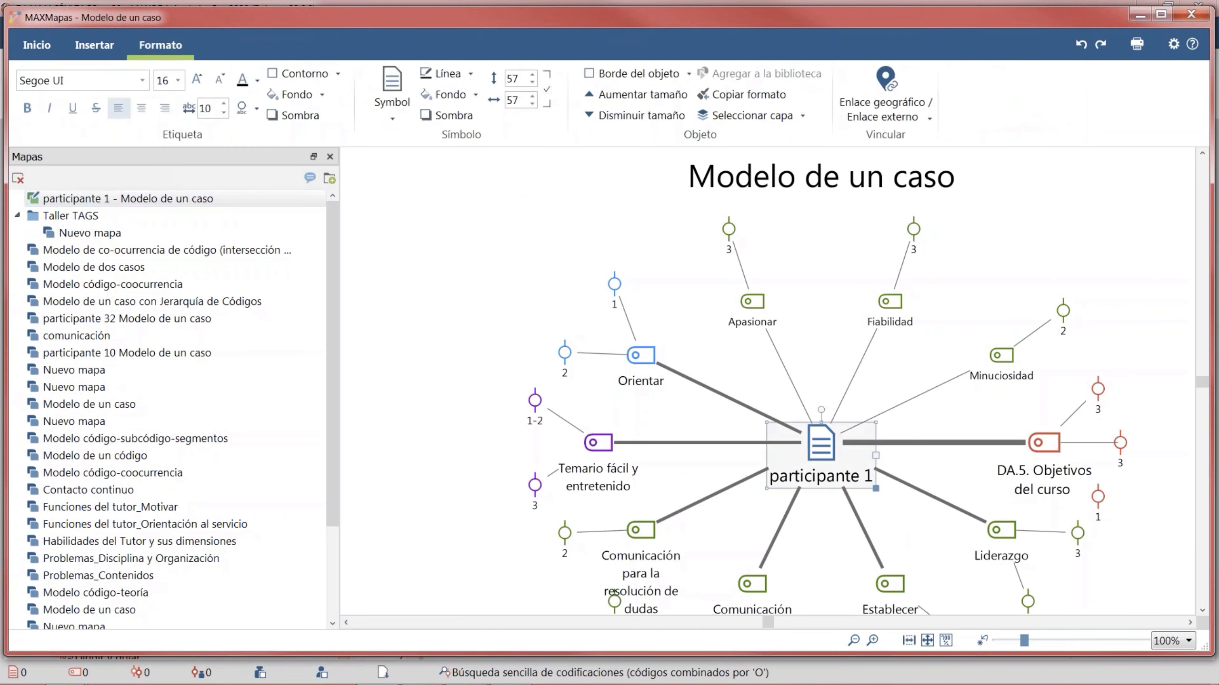
drag(827, 437, 816, 402)
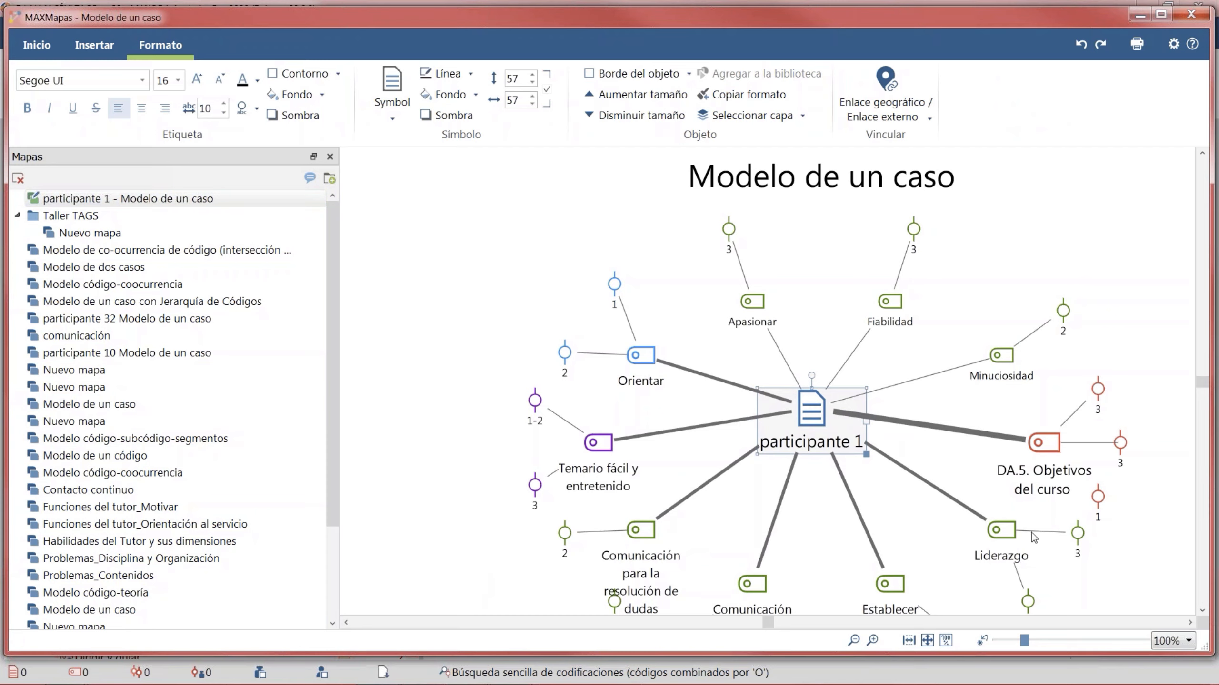
drag(1039, 454, 1002, 432)
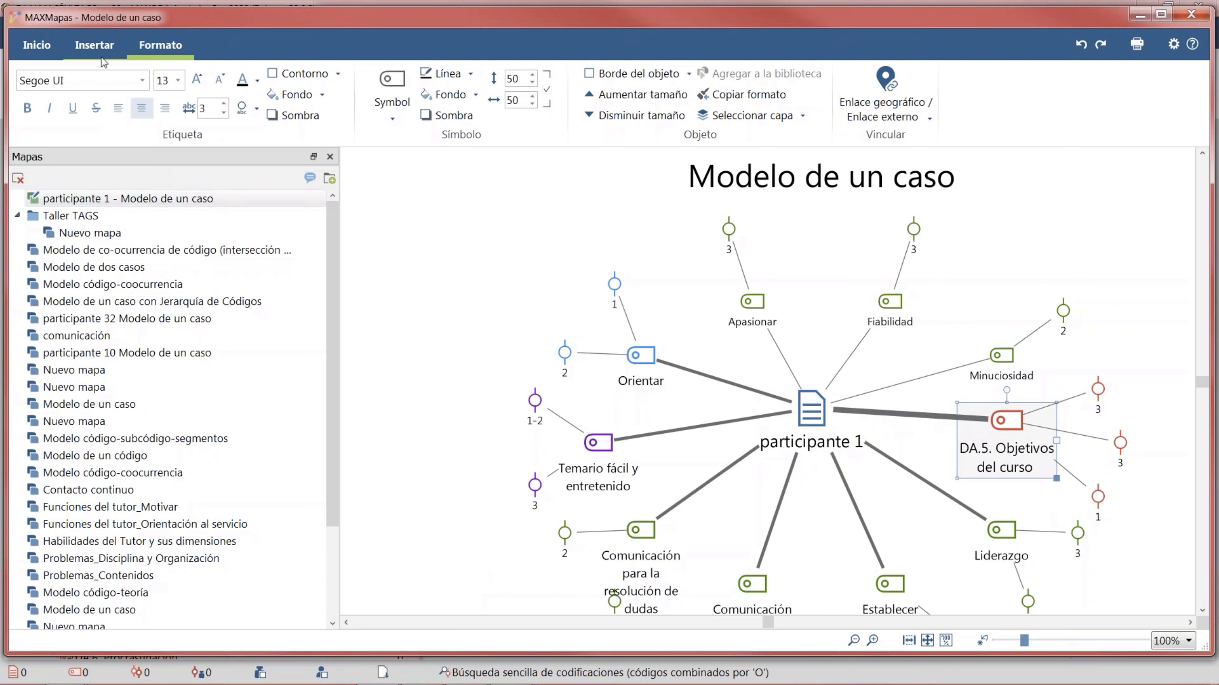
Step: Create a Modelo de dos casos comparing participante 1 with participante 2, keeping the default options
click(57, 52)
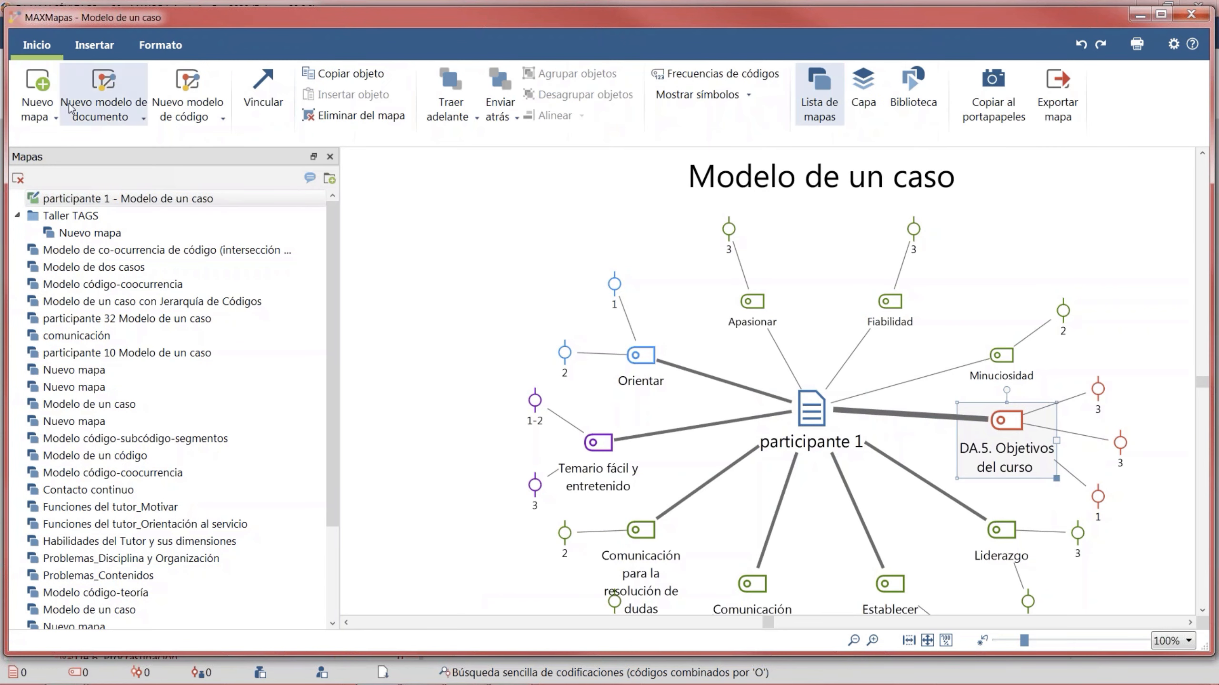
click(108, 120)
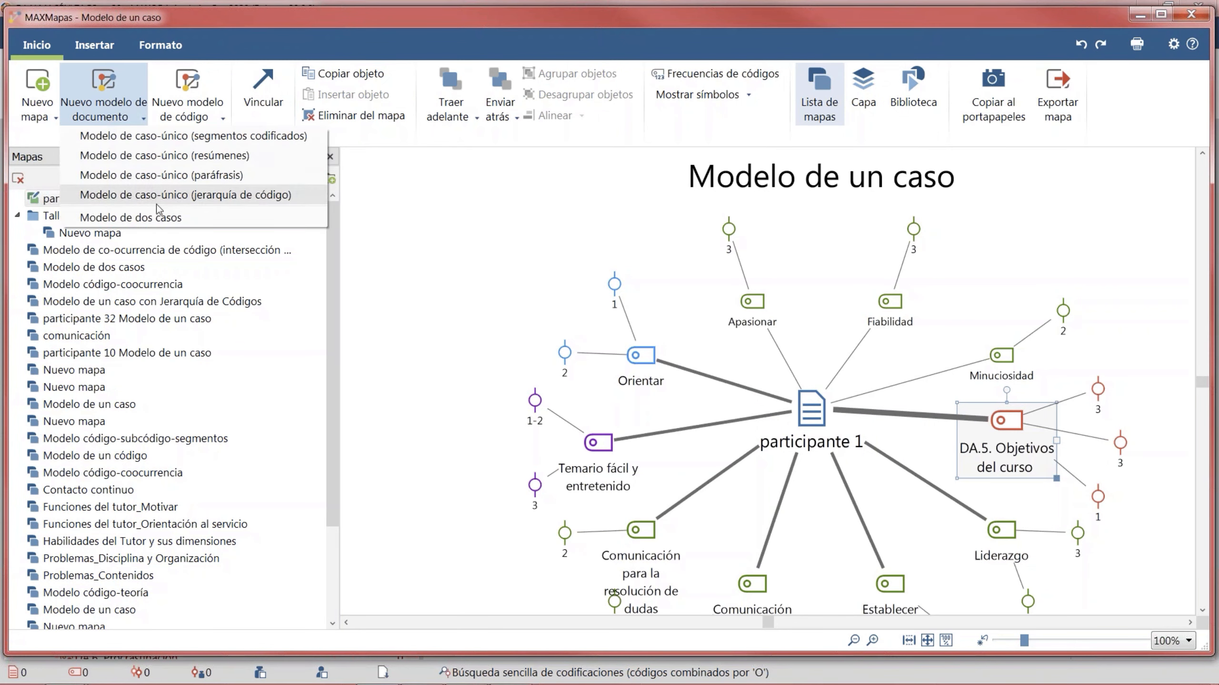
click(156, 218)
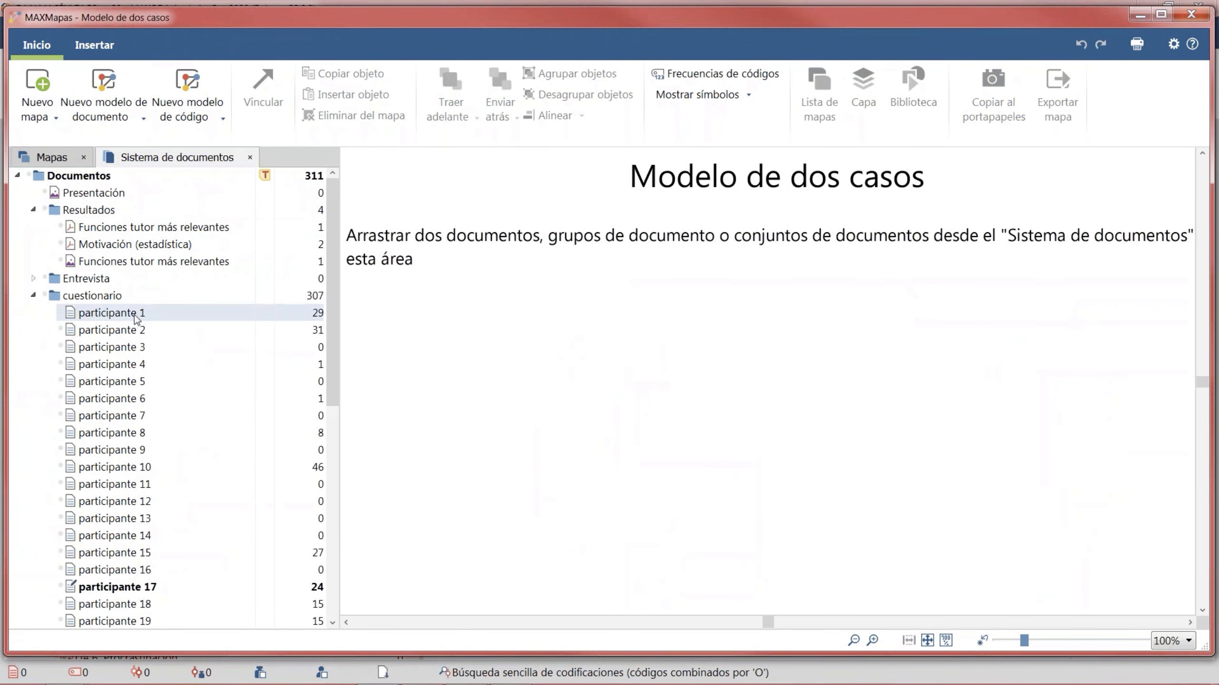
drag(137, 318, 496, 274)
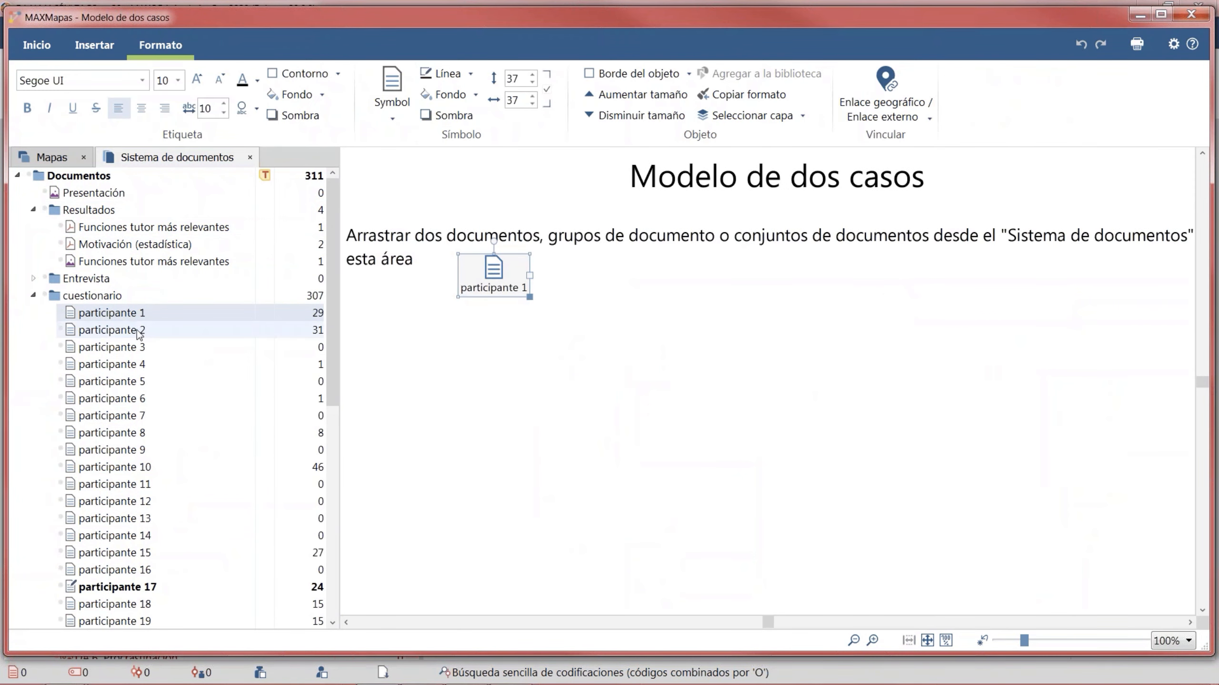
drag(139, 335, 642, 290)
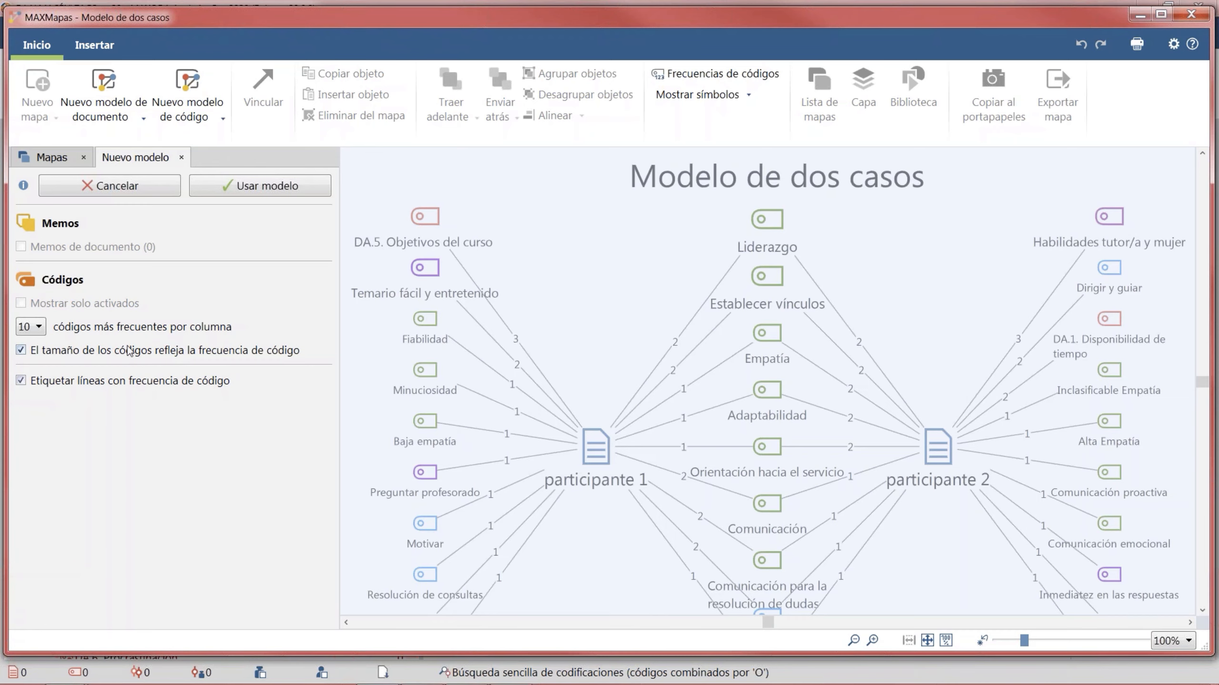
click(246, 190)
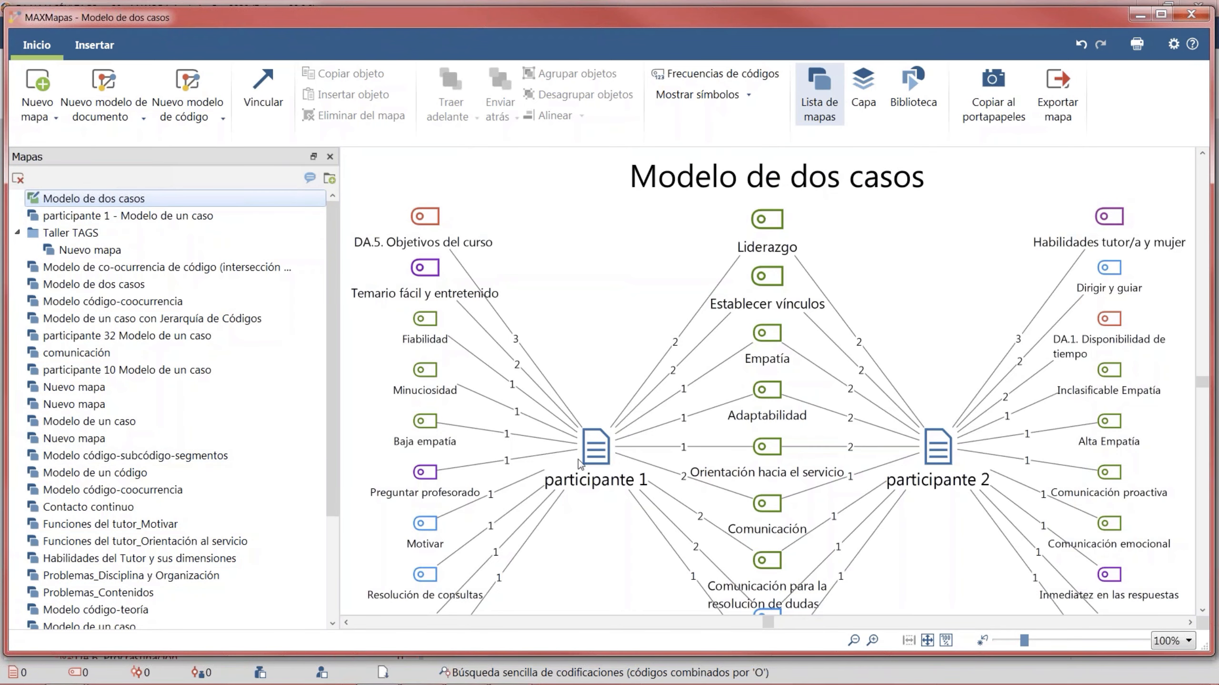
scroll(578, 459, down, 1)
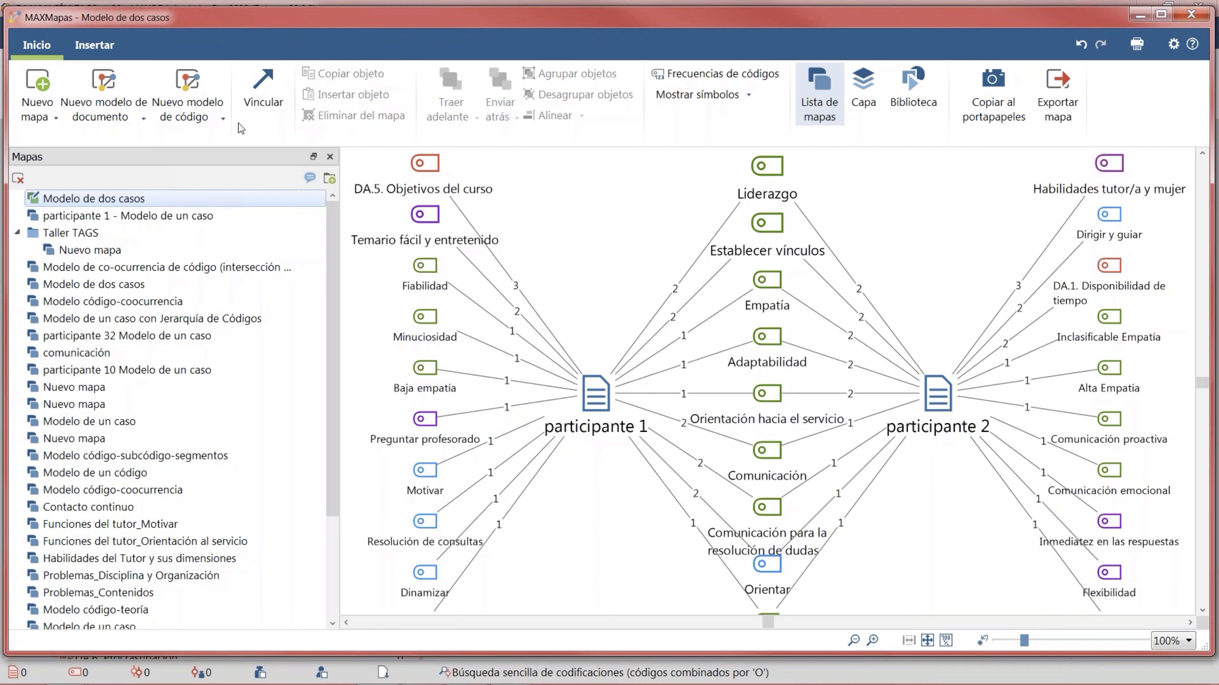
Step: Create a Modelo de distribución de código for Liderazgo with line width reflecting code frequency
click(196, 120)
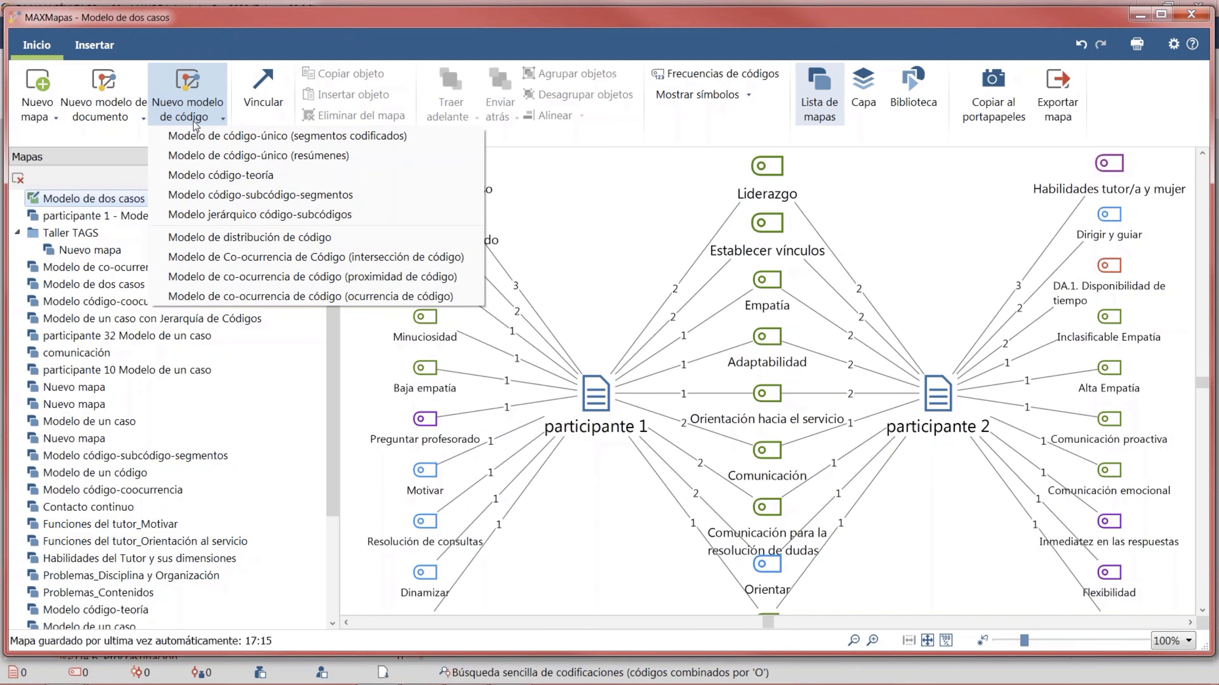
click(270, 238)
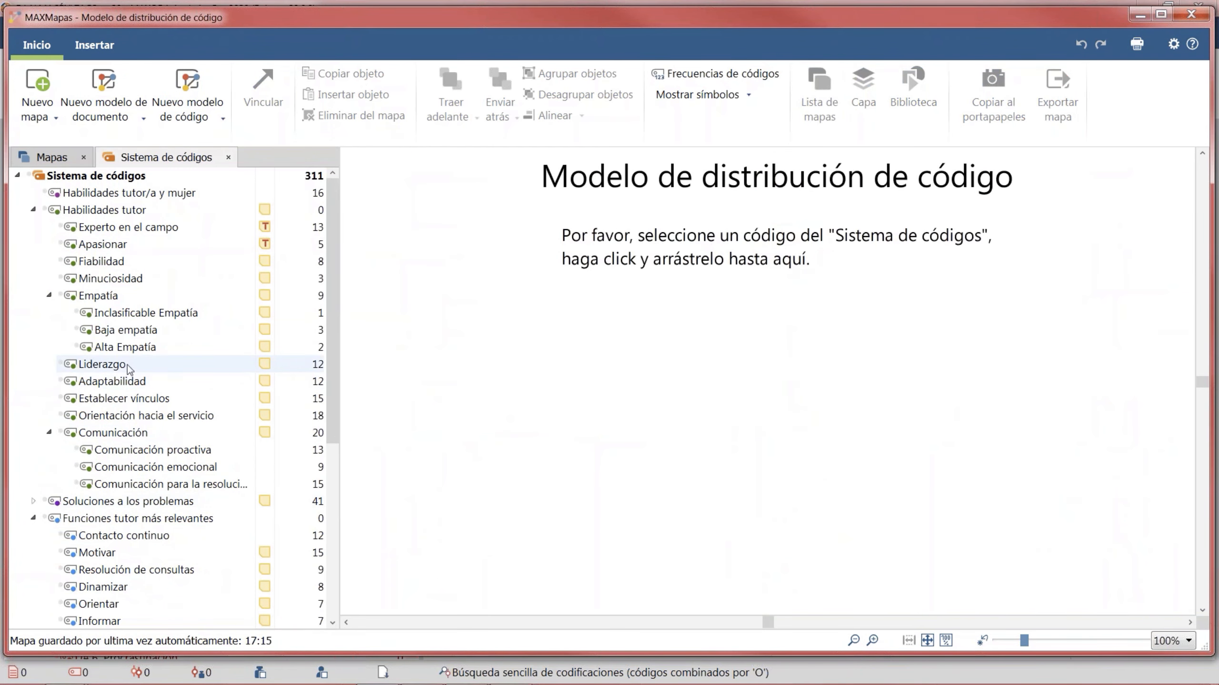
drag(128, 367, 768, 314)
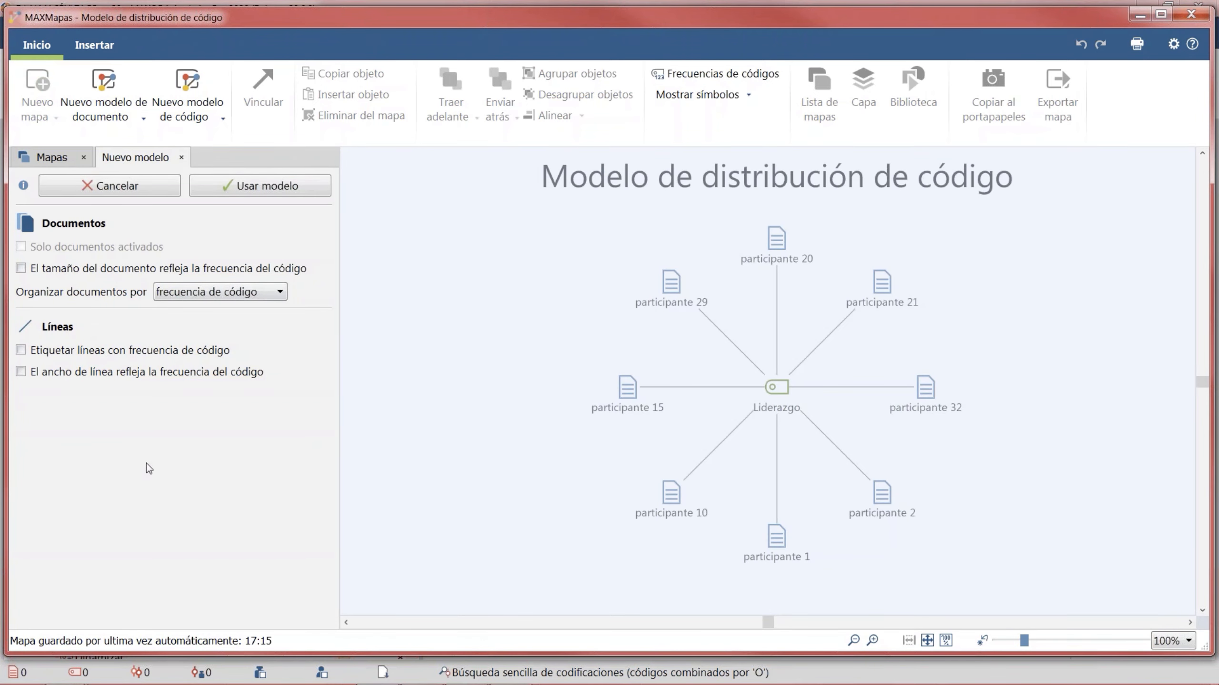
click(102, 374)
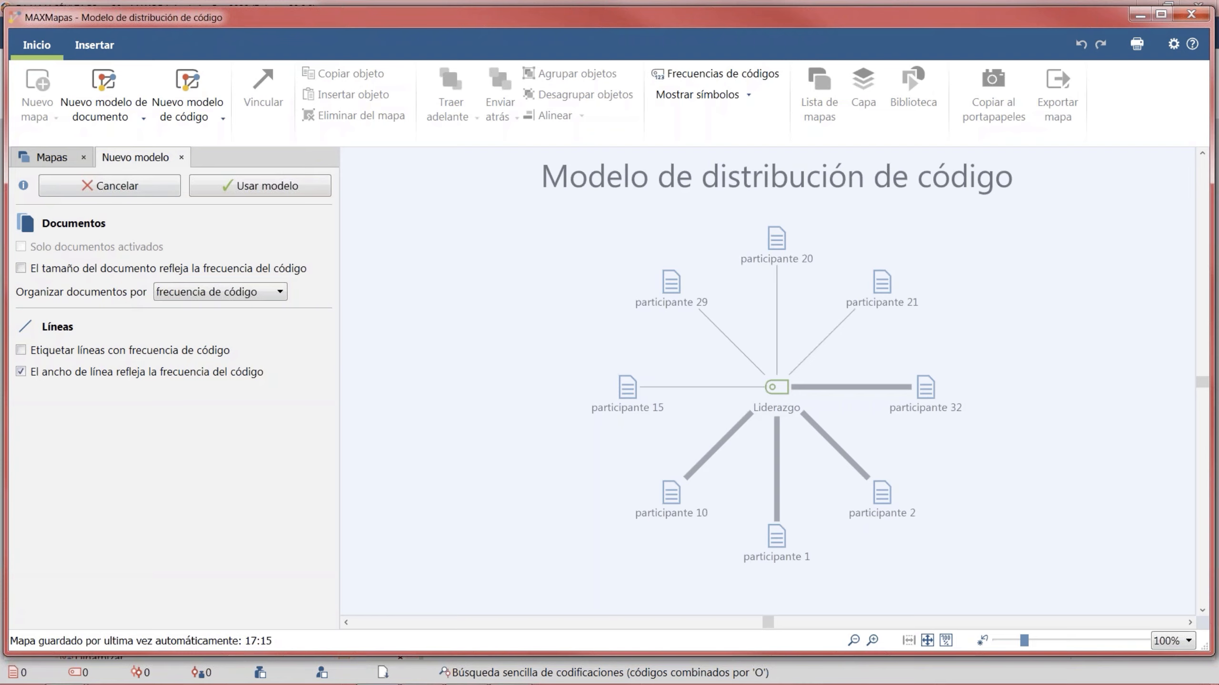
click(322, 187)
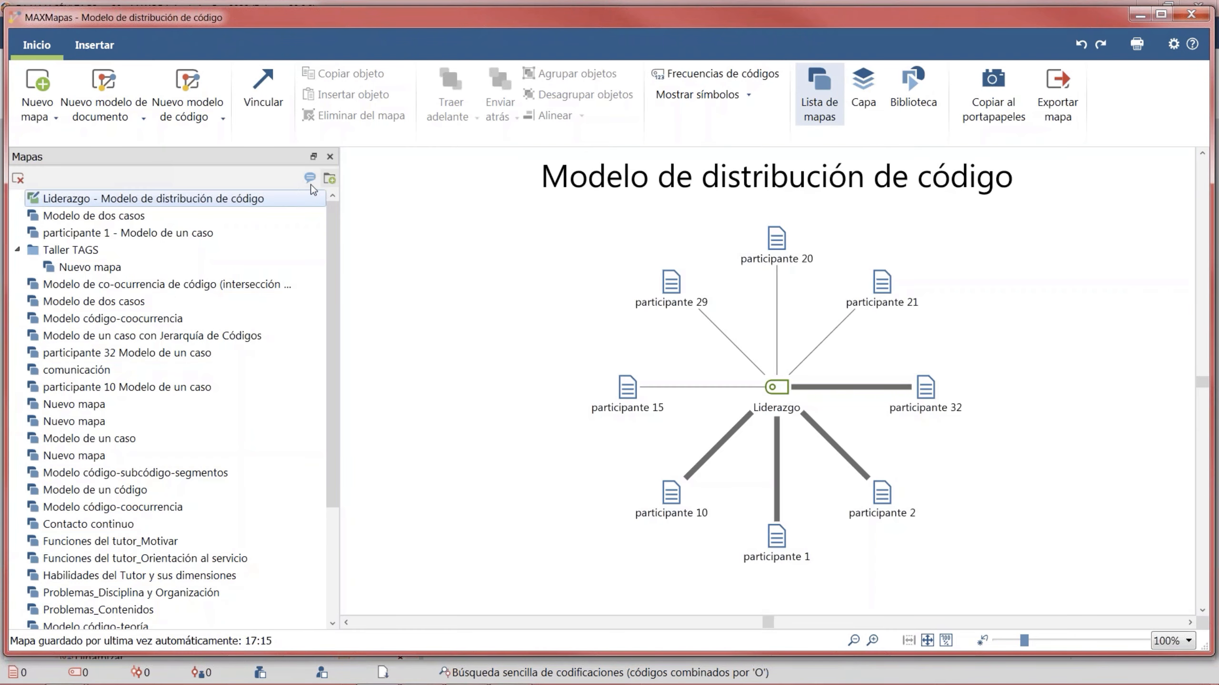
Step: Create a Modelo de Co-ocurrencia de Código (intersección de código) for the codes Liderazgo and Experto en el campo
click(168, 123)
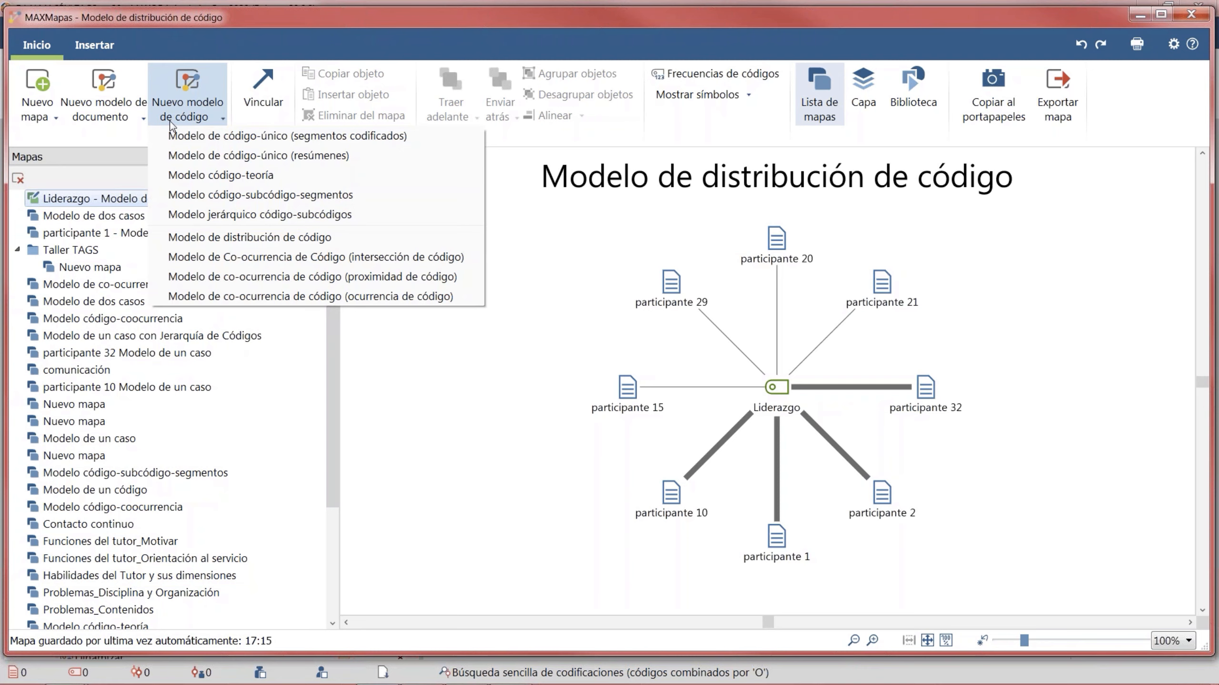
click(297, 259)
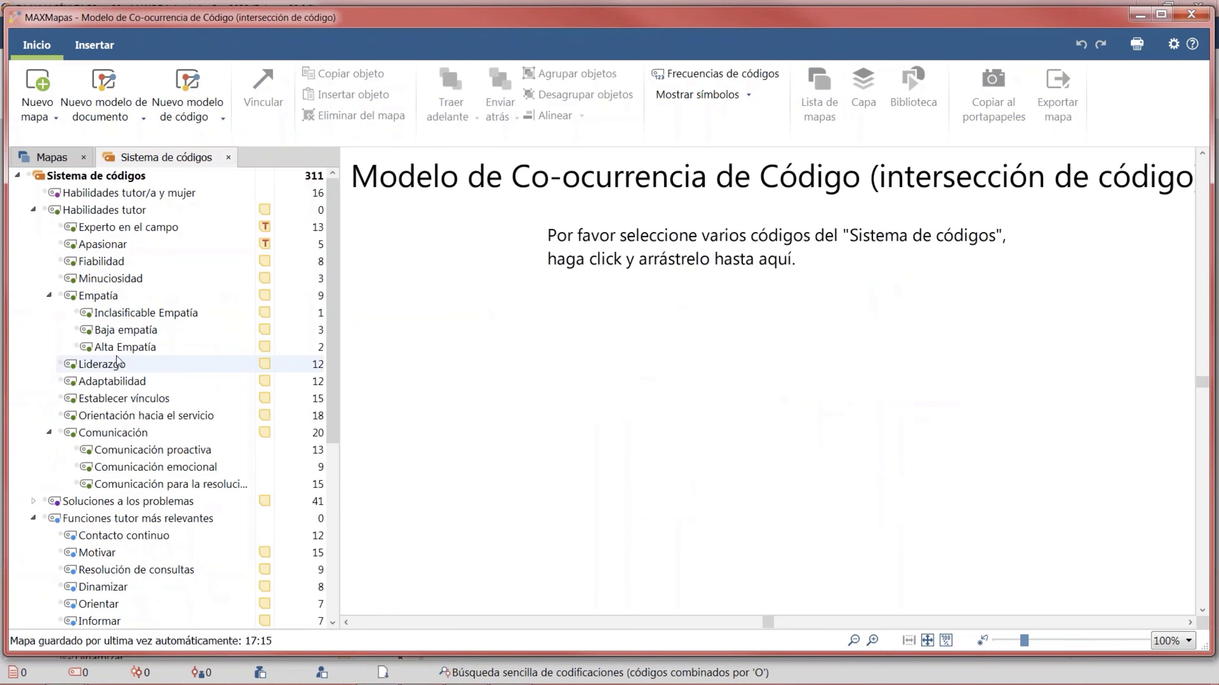
drag(101, 368, 863, 302)
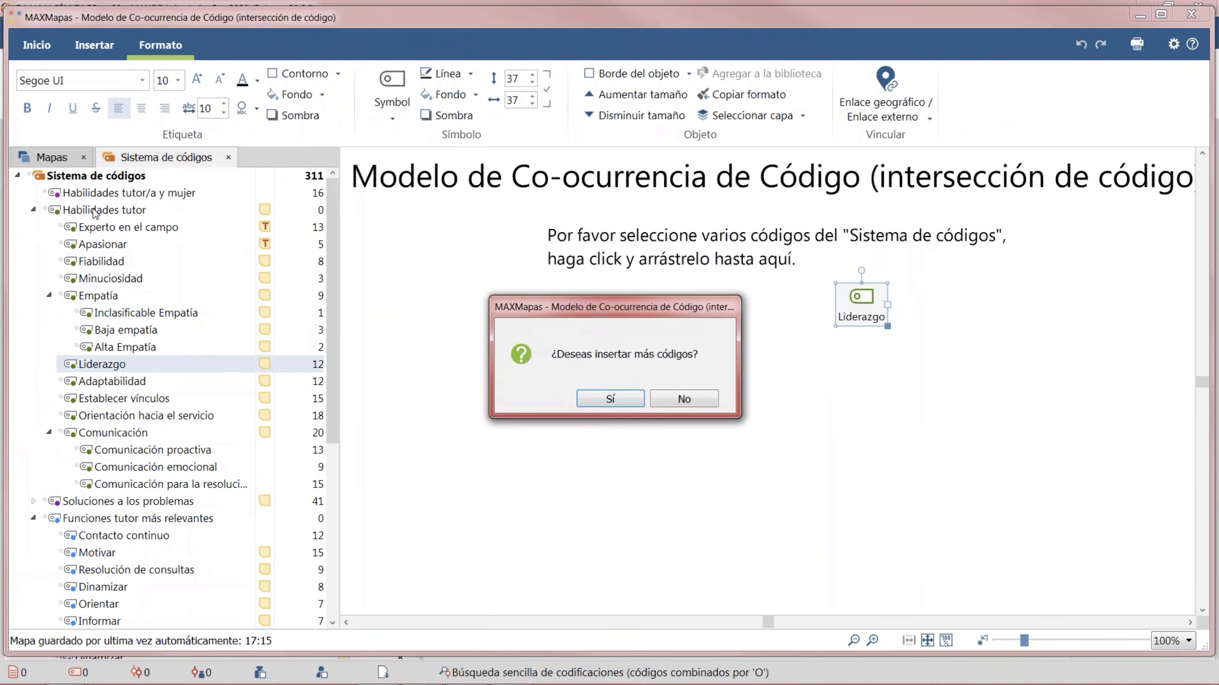
click(623, 401)
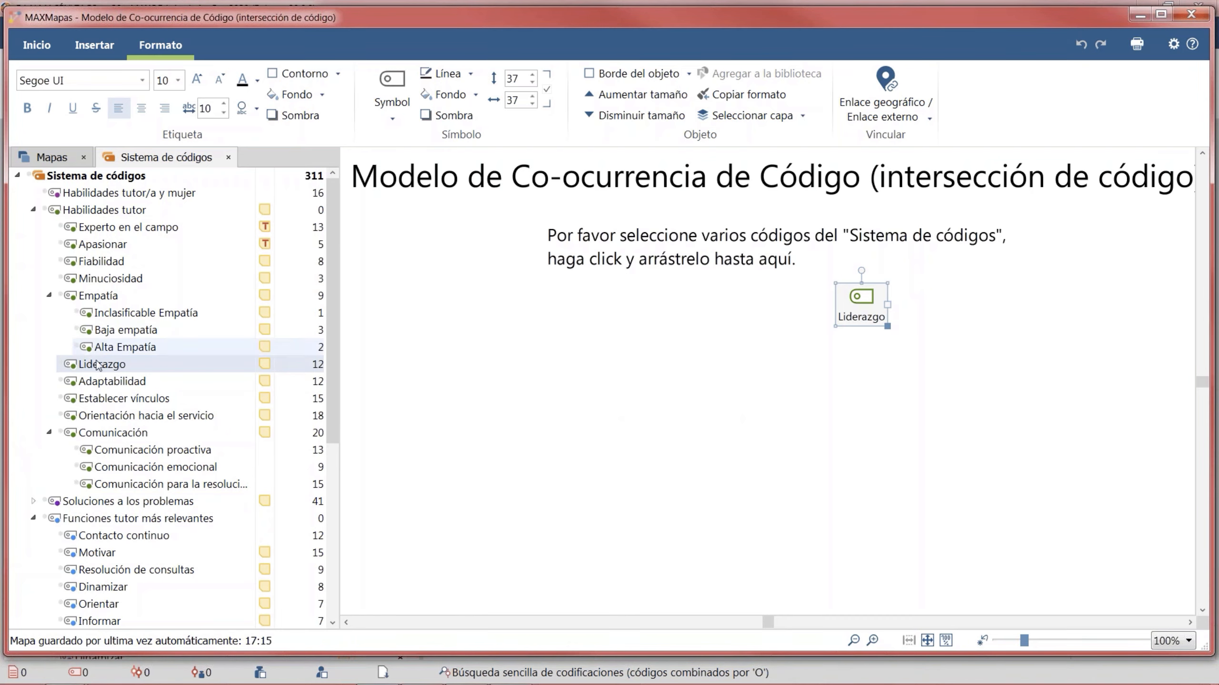
drag(120, 227, 534, 351)
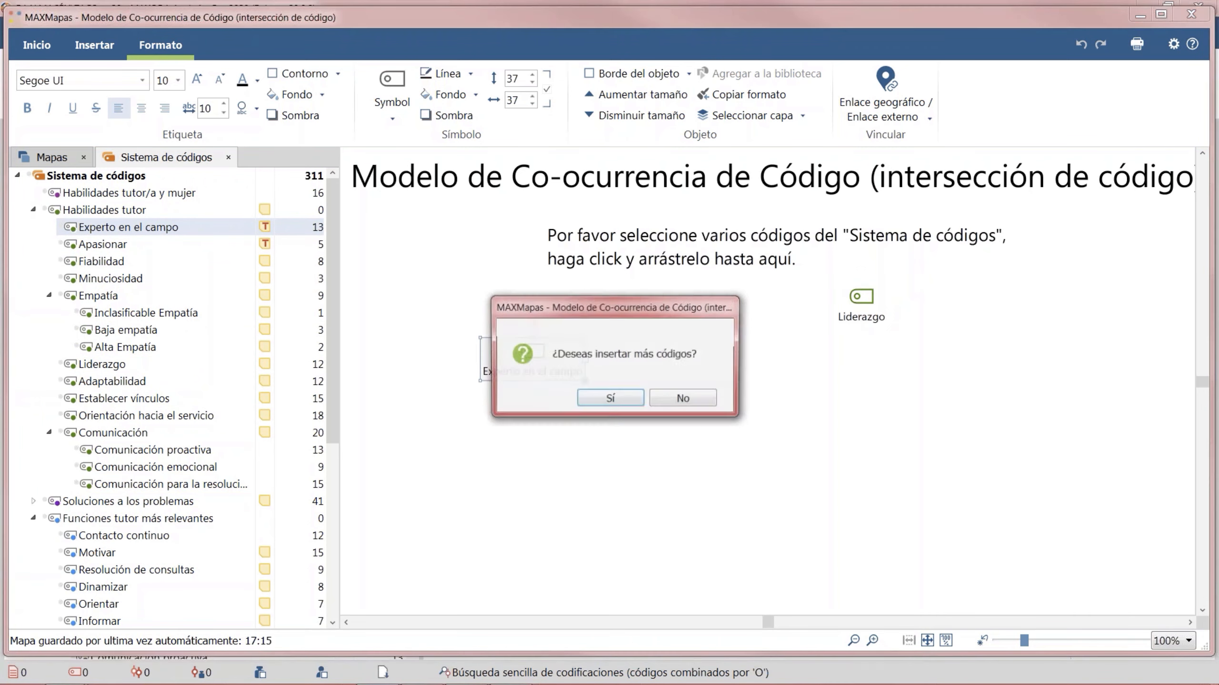
click(694, 405)
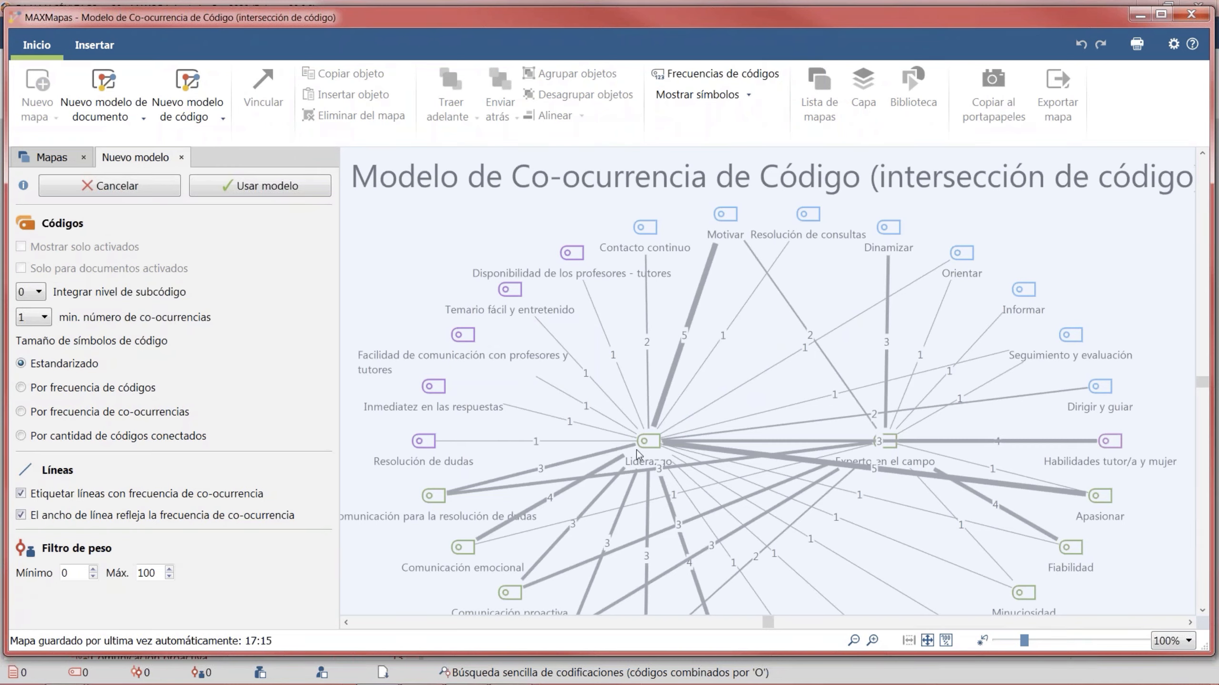
mouse_move(638, 456)
mouse_move(882, 463)
click(253, 193)
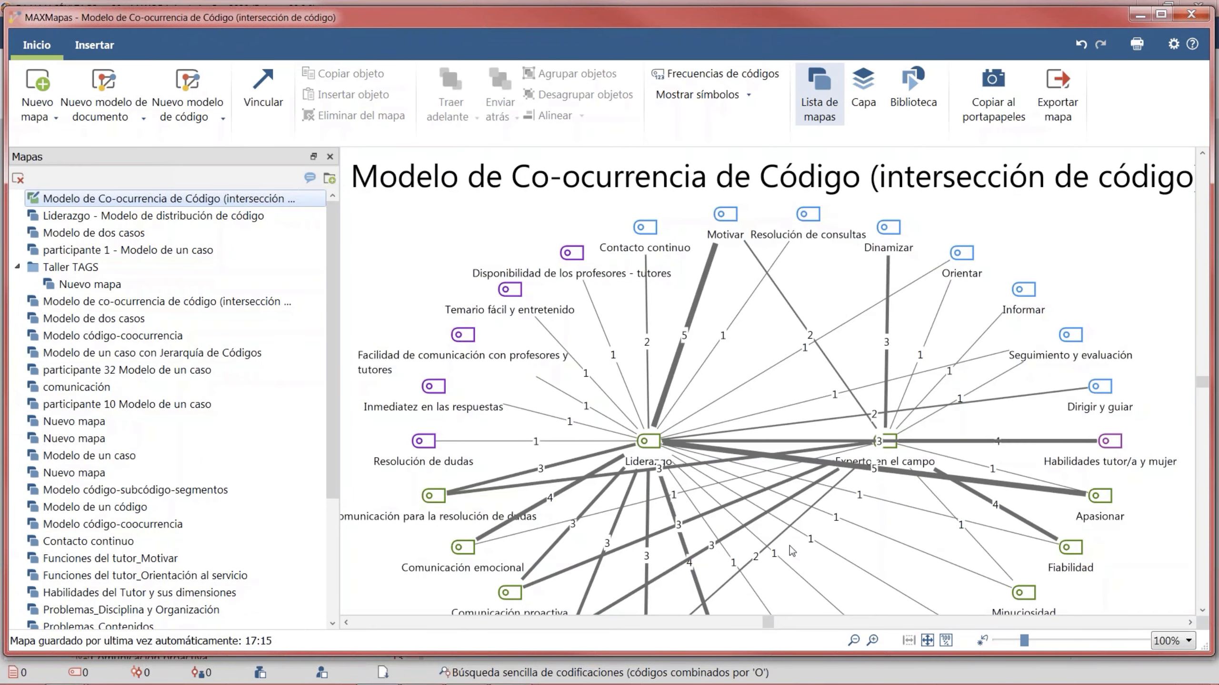
Step: Examine which codes Liderazgo and Experto en el campo co-occur with in the map, and close the maps window
scroll(807, 439, down, 4)
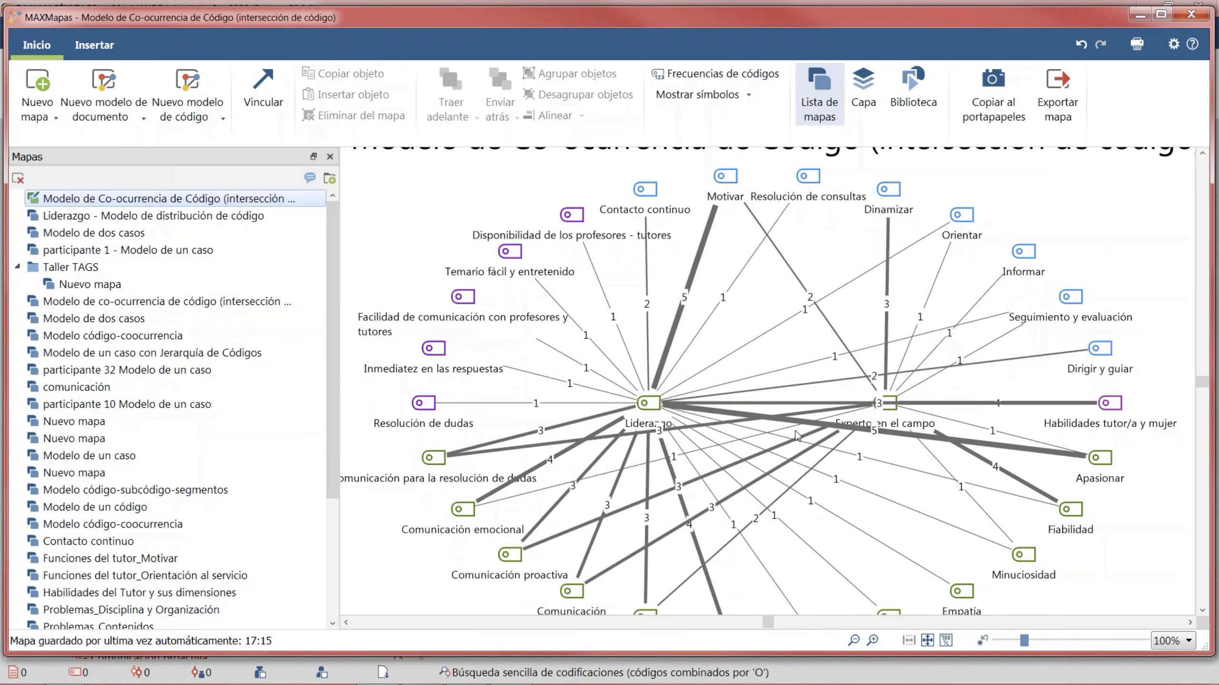
scroll(790, 434, down, 2)
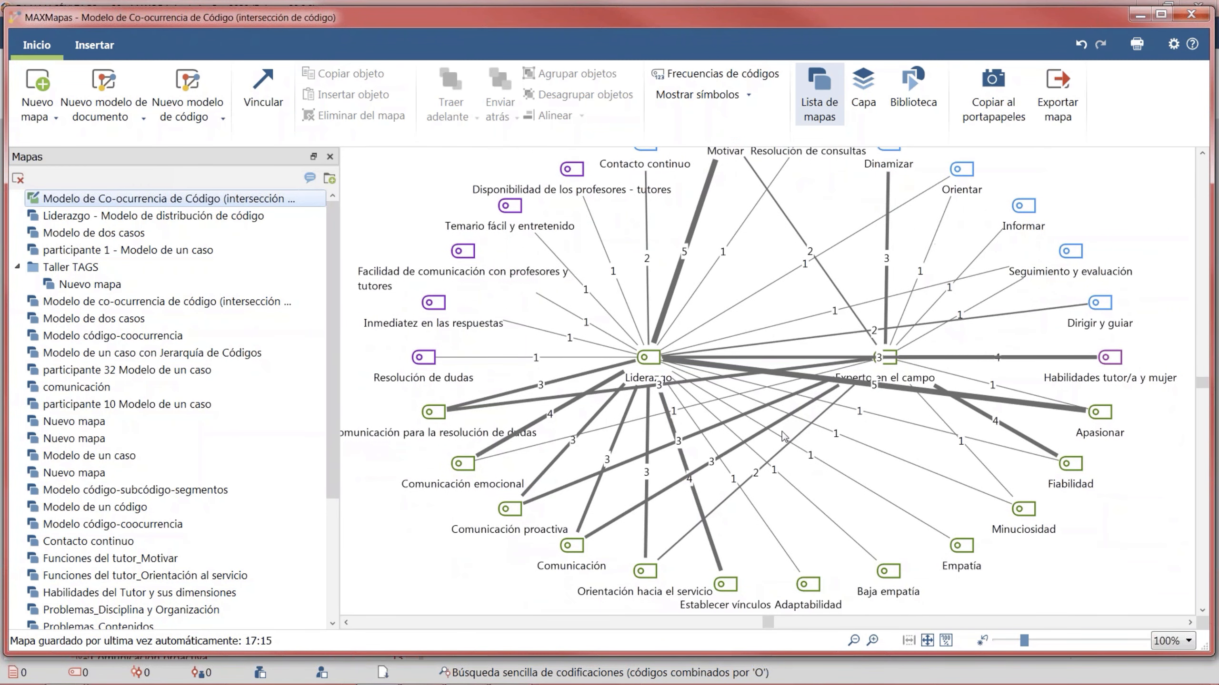
scroll(763, 418, up, 2)
scroll(761, 417, up, 2)
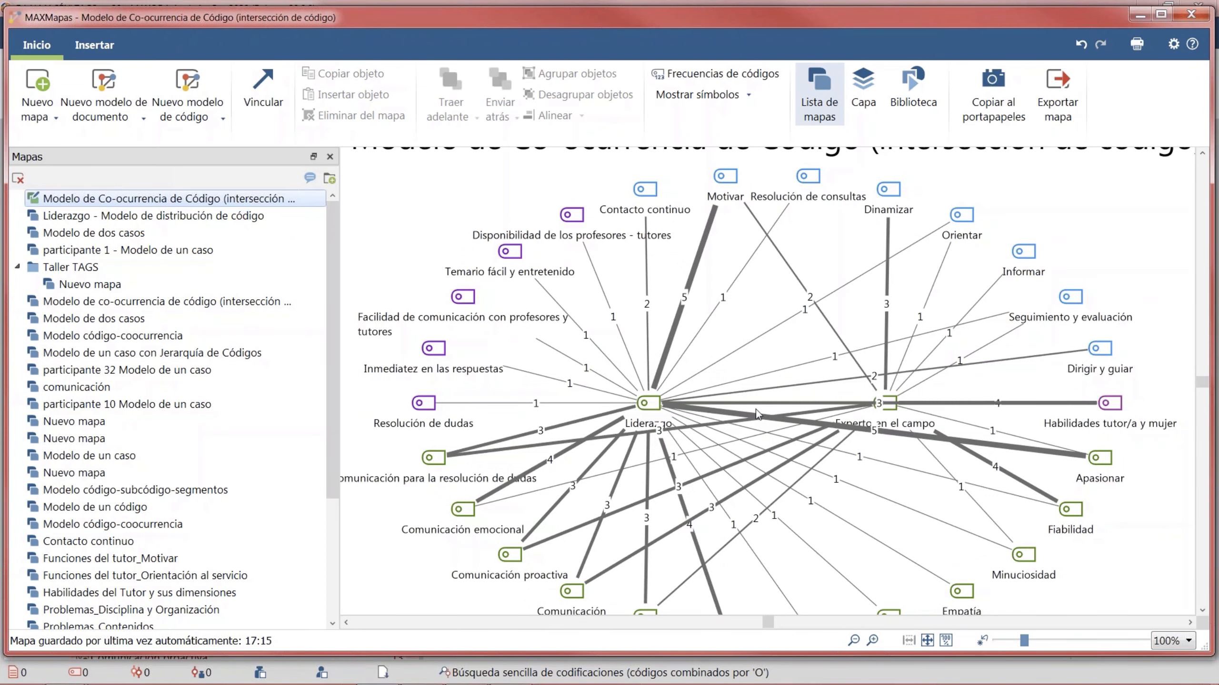
scroll(689, 449, up, 3)
scroll(688, 449, down, 2)
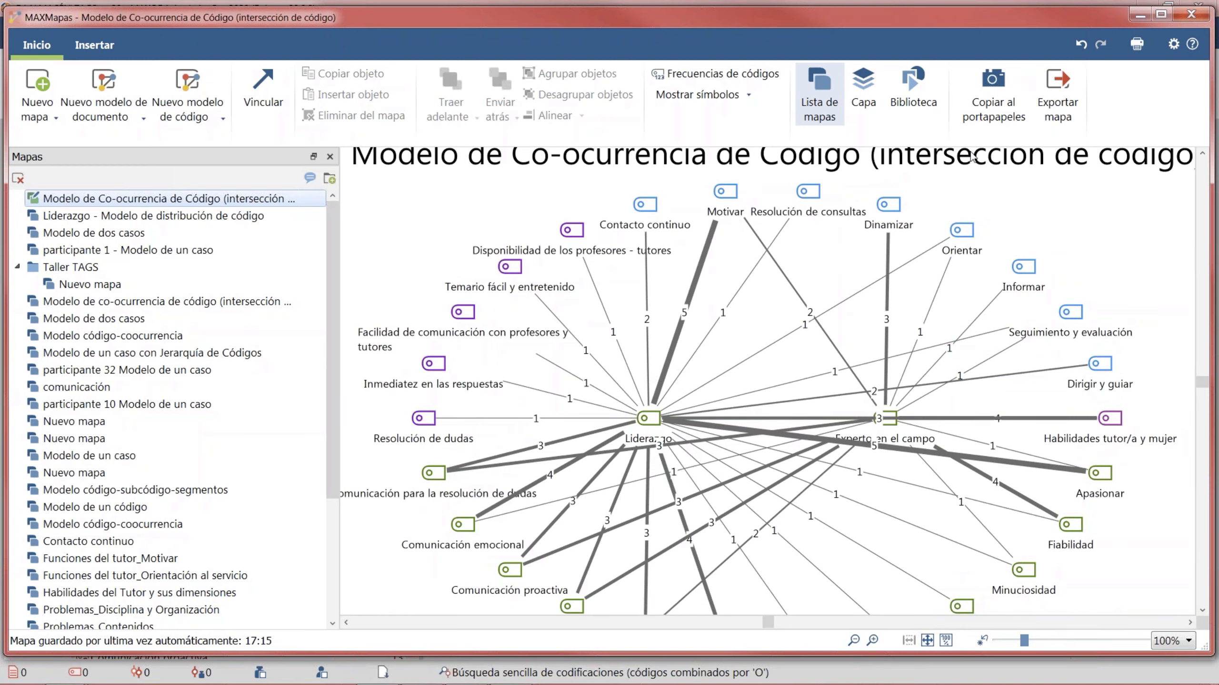
scroll(400, 353, up, 1)
scroll(401, 353, up, 3)
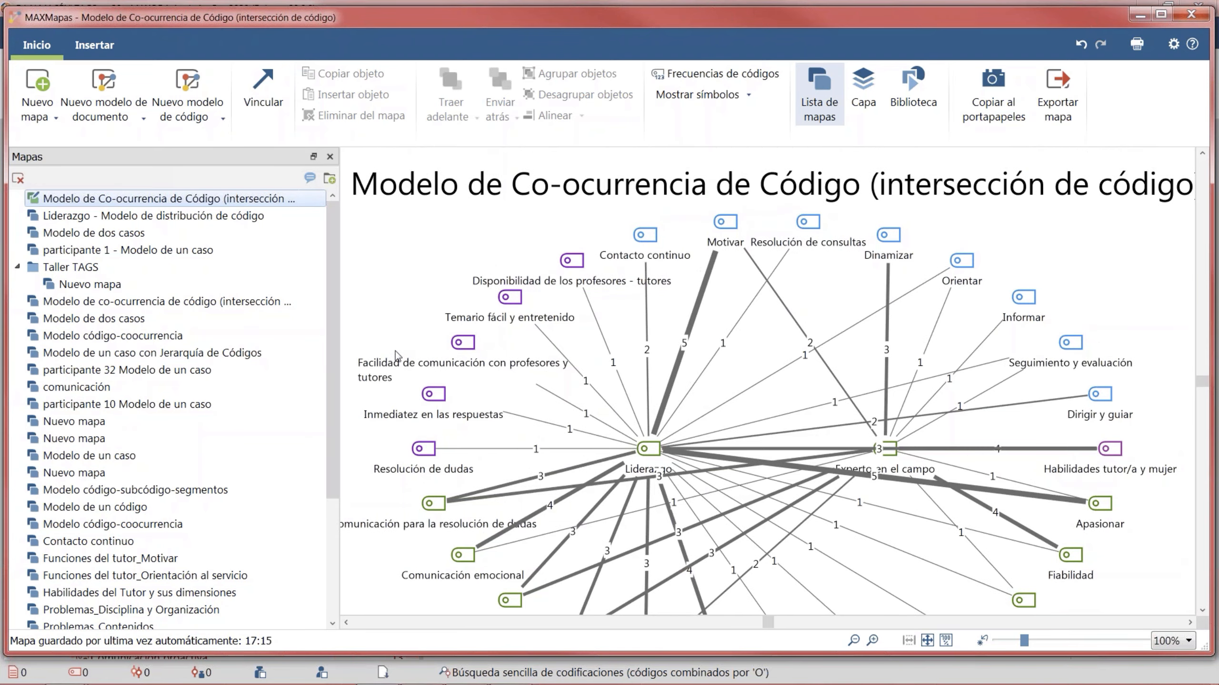
click(1189, 15)
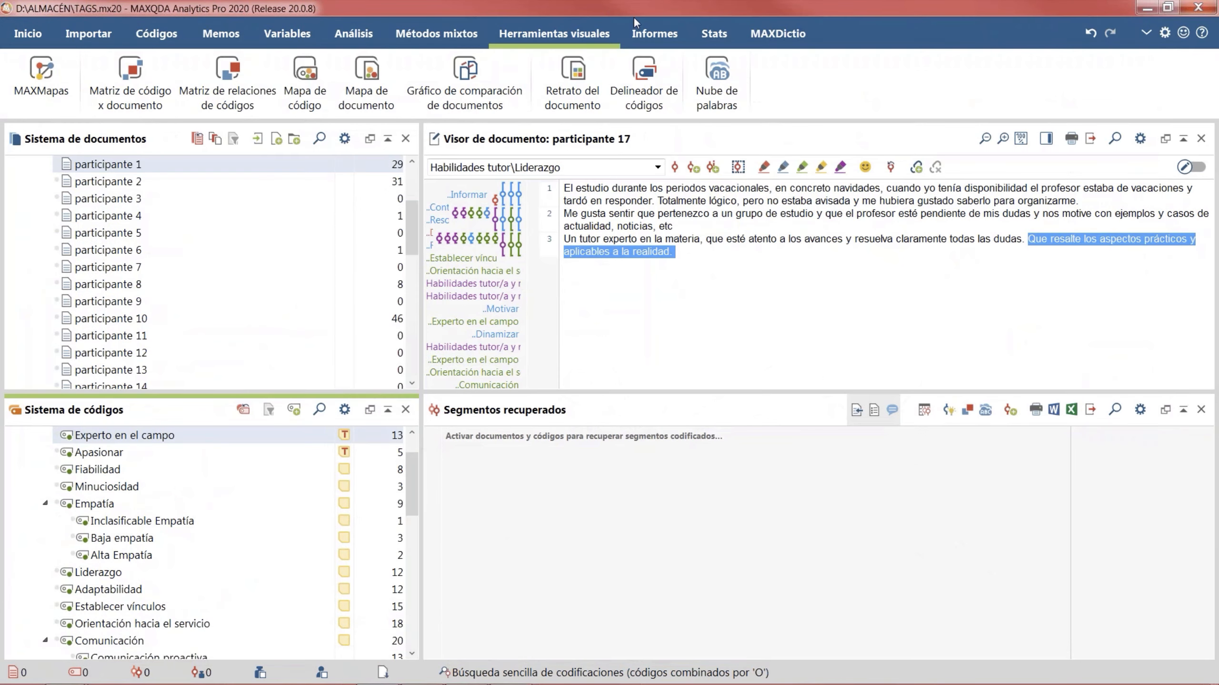
Step: Start Categorizar datos de encuesta and assign Liderazgo as the survey question code
mouse_move(223, 283)
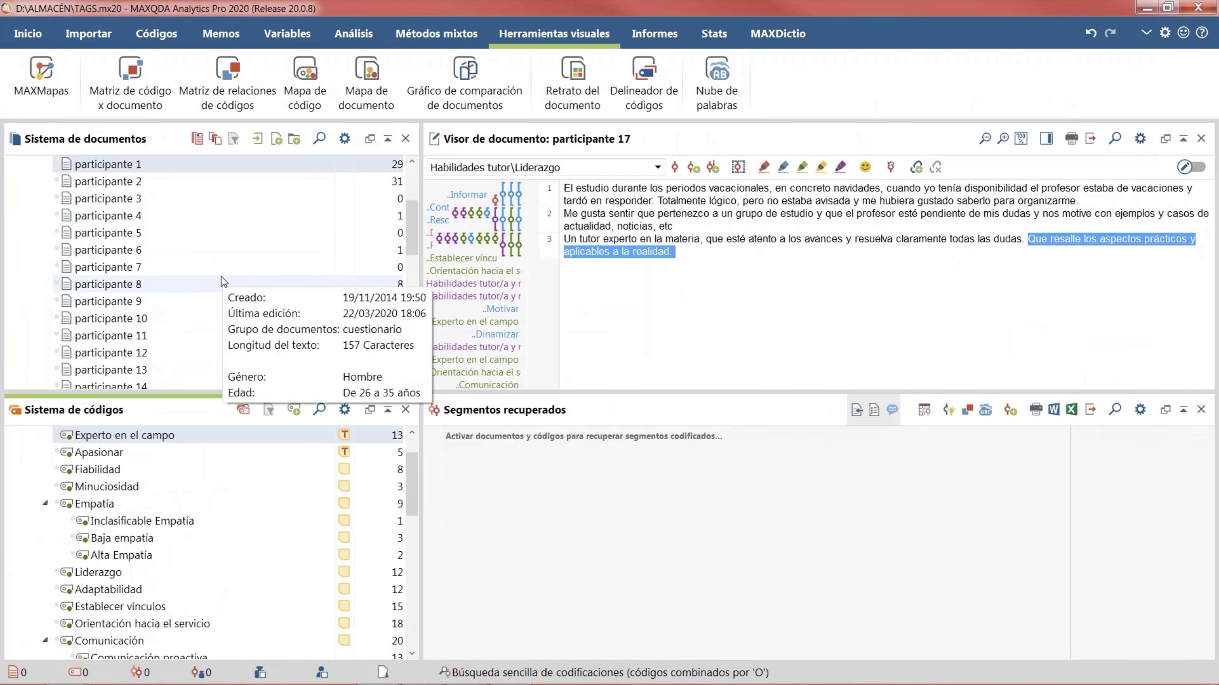
click(350, 35)
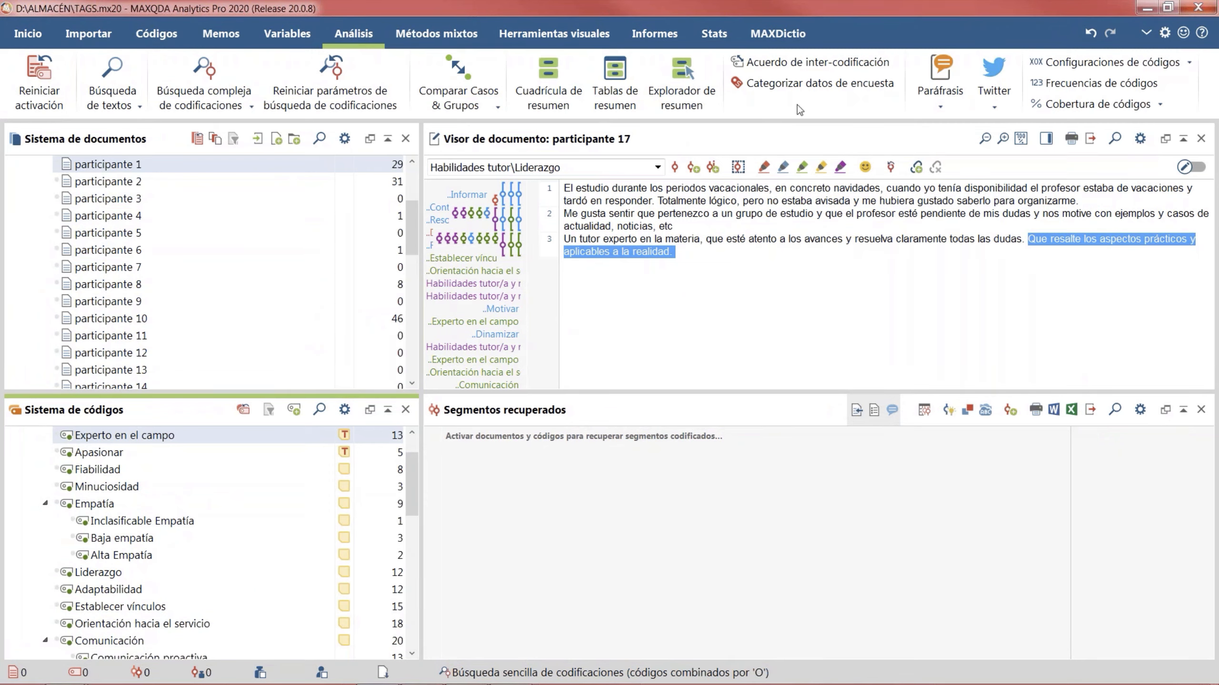
click(797, 88)
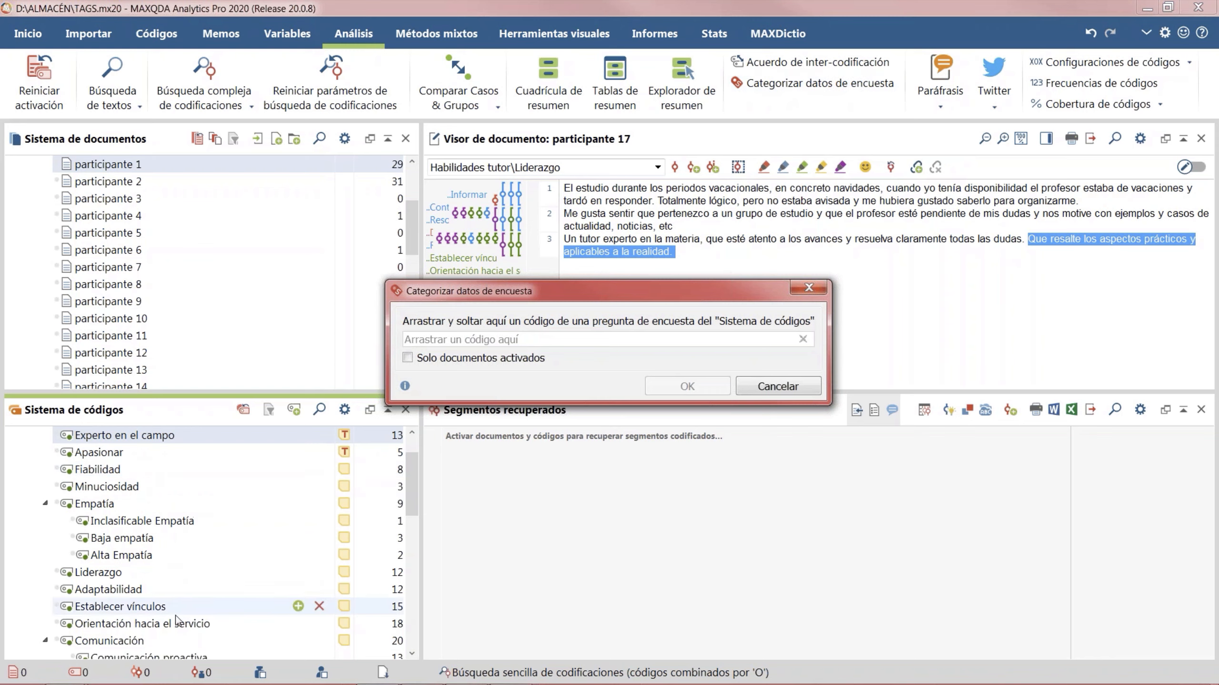
drag(99, 572, 507, 340)
Step: Activate the cuestionario documents and open the Liderazgo response table, widening its Documento column slightly
scroll(94, 257, up, 3)
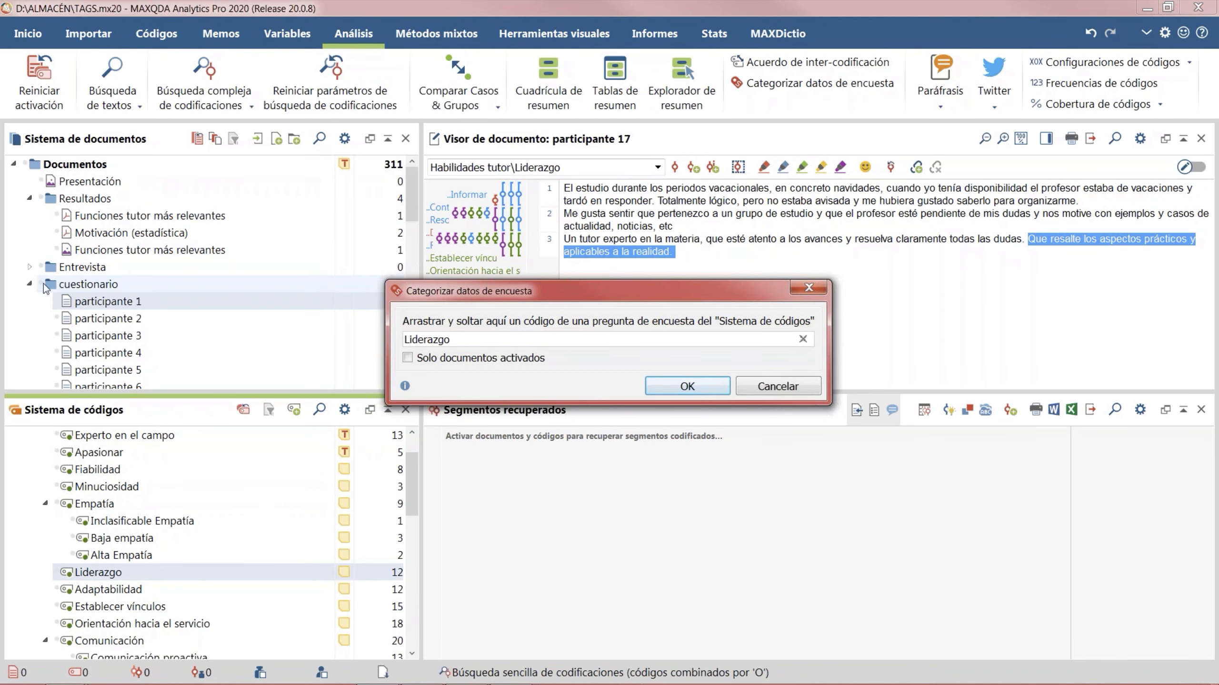
click(43, 284)
click(431, 357)
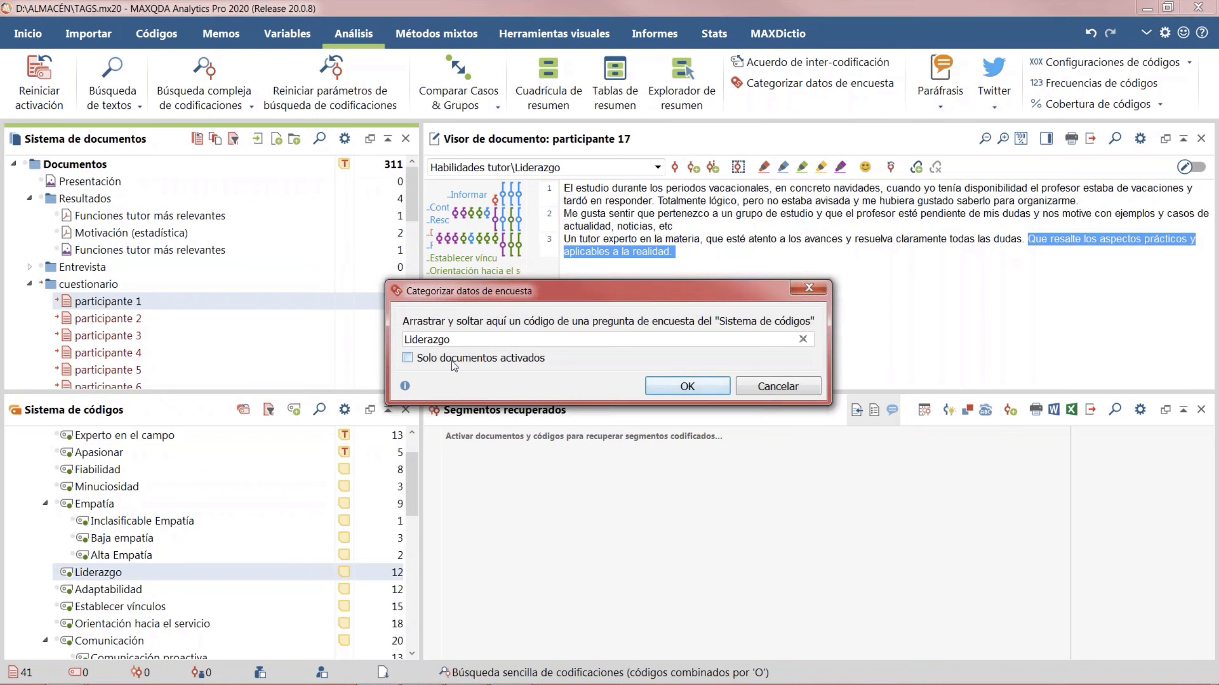
click(678, 389)
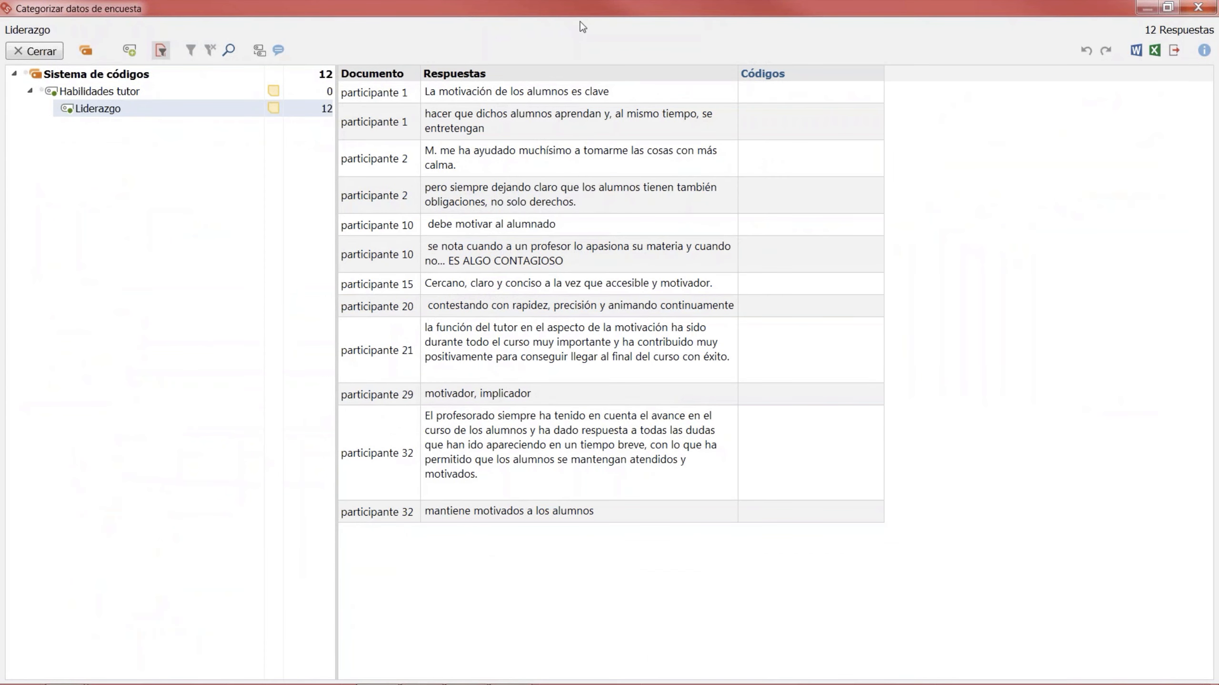
drag(420, 73, 432, 73)
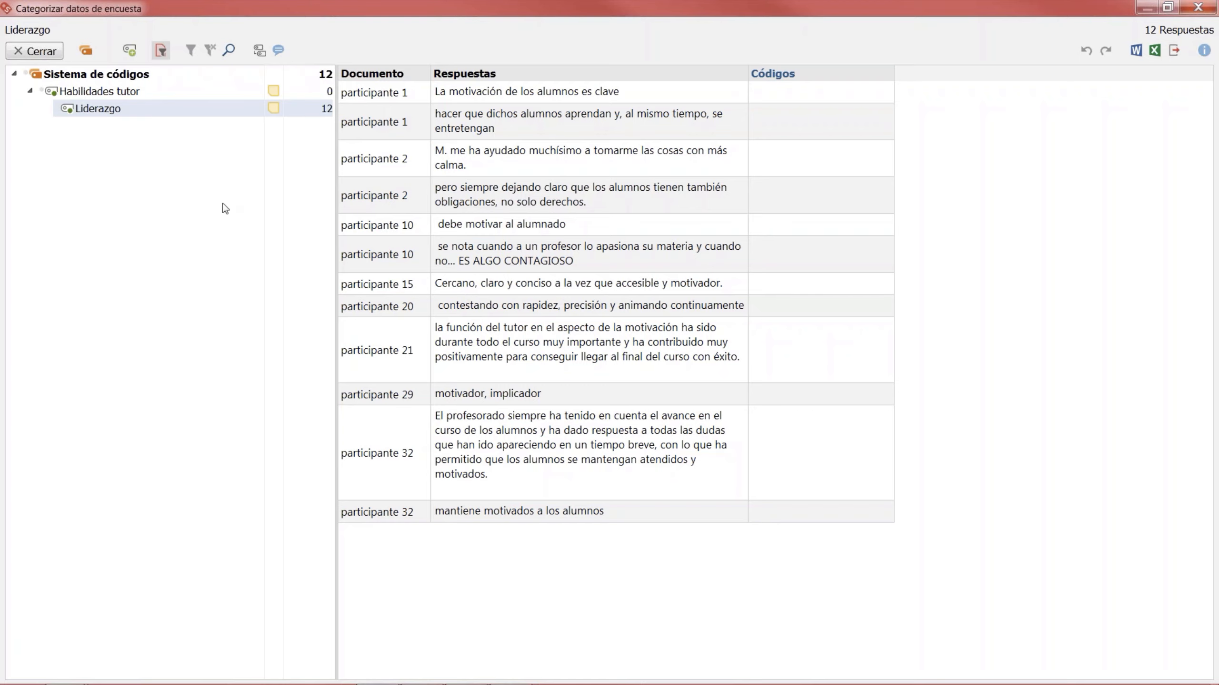
Step: Create a new subcode named Cercanía under Liderazgo, keeping the parent code's colour
click(130, 51)
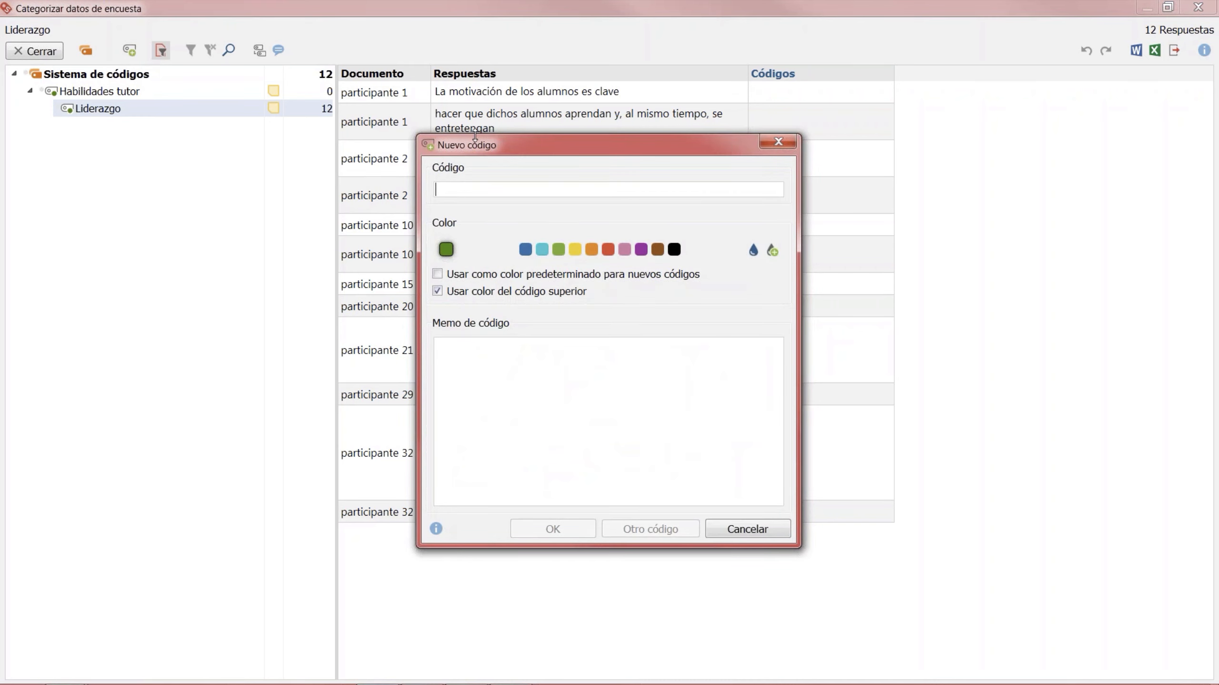
text(Cercan)
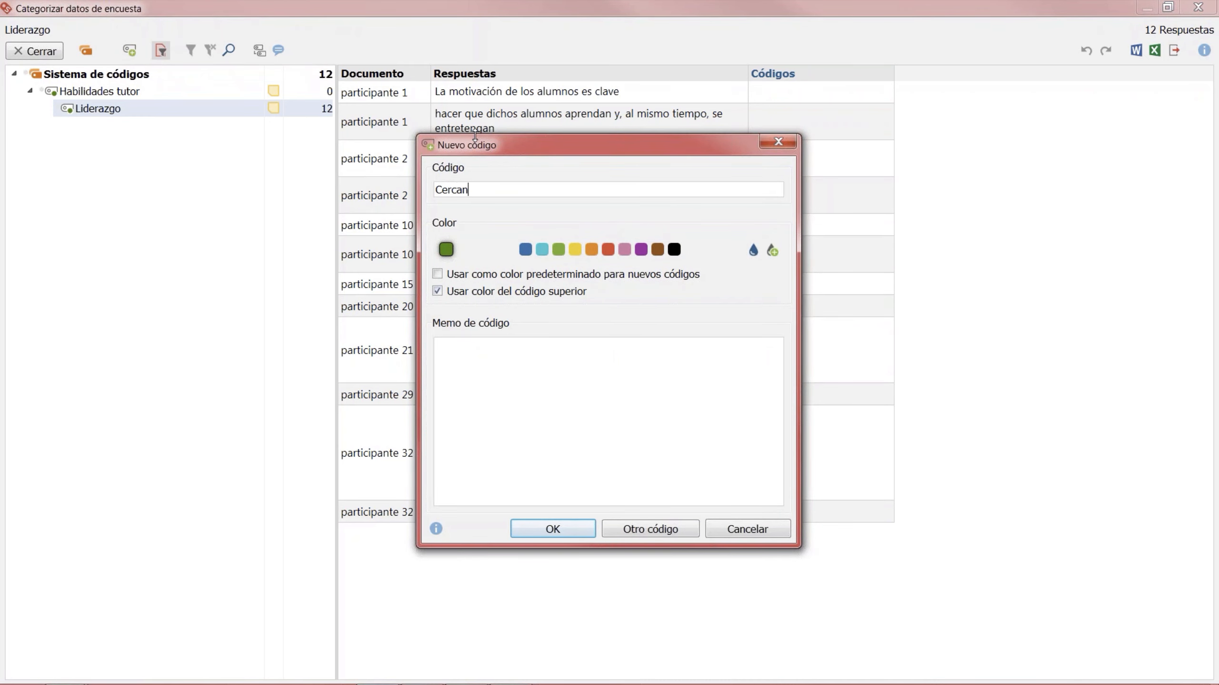
text(ía)
click(552, 528)
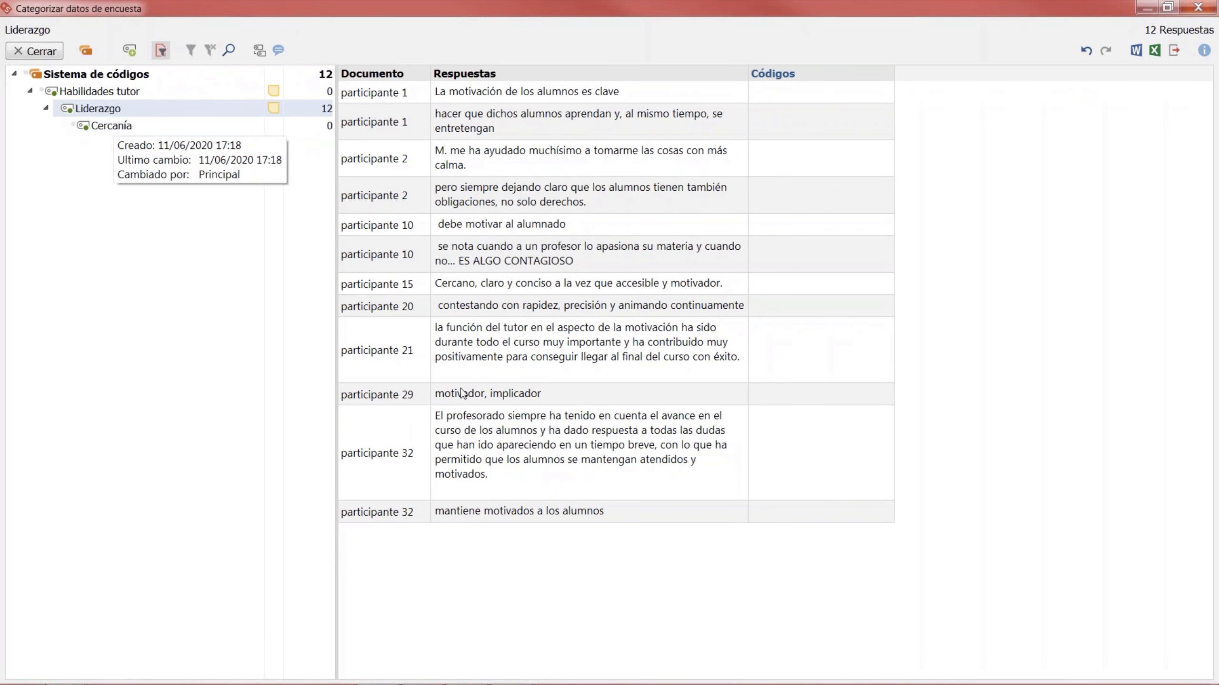
Step: Code participante 15's response "Cercano, claro y conciso a la vez que accesible y motivador." with Cercanía, and close the survey categorisation window
click(463, 287)
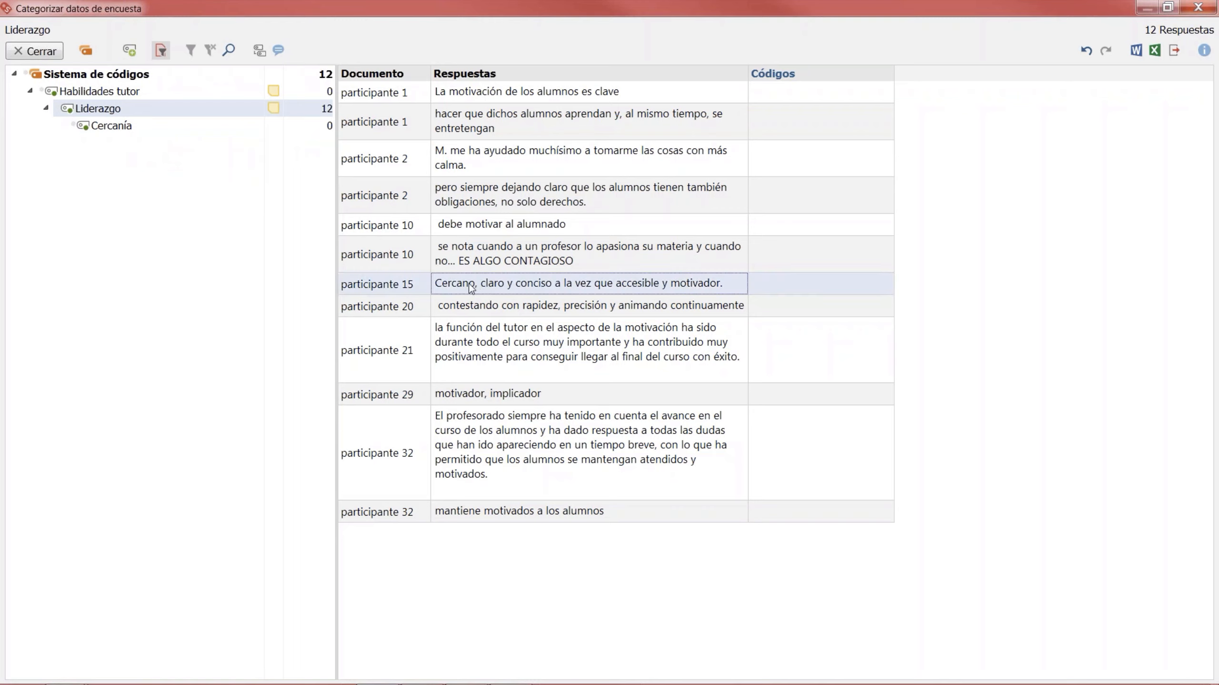
click(474, 286)
drag(476, 286, 188, 135)
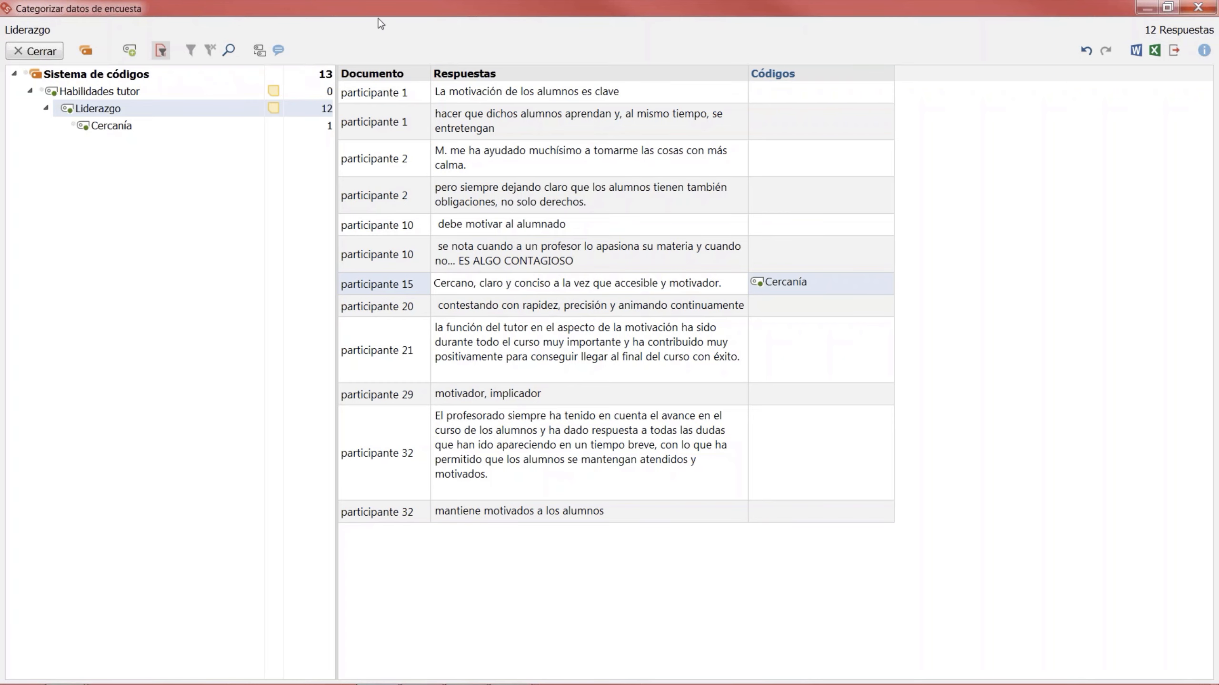
drag(378, 12, 403, 461)
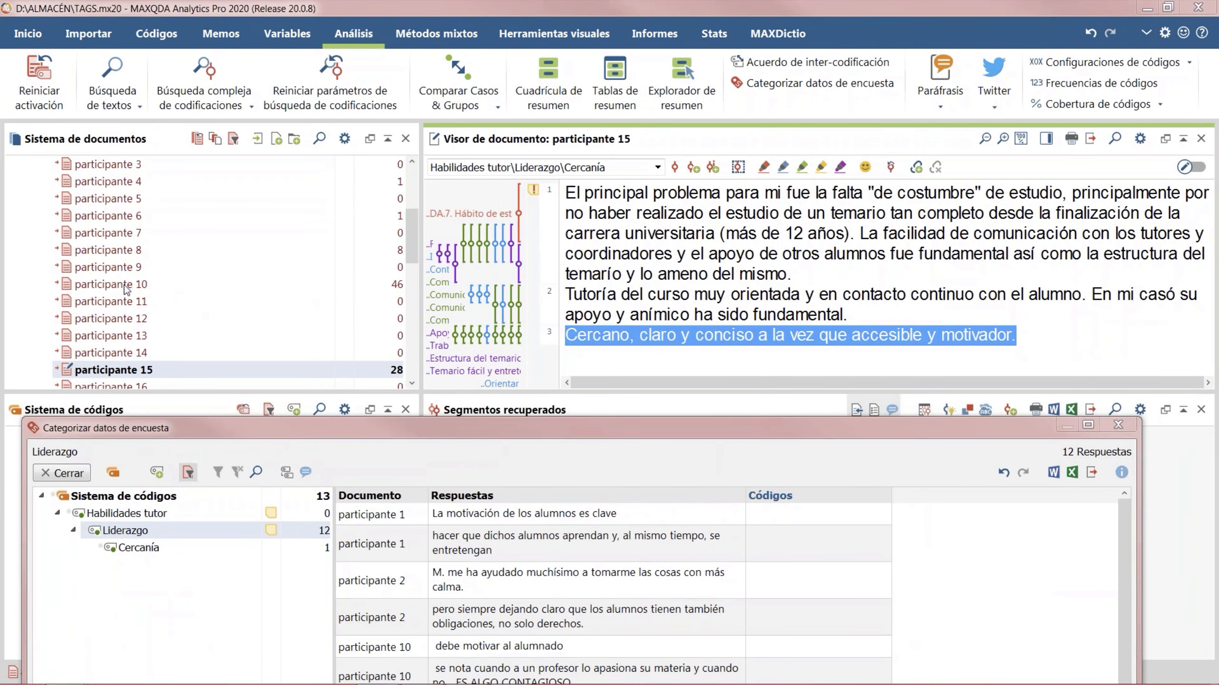
click(1118, 425)
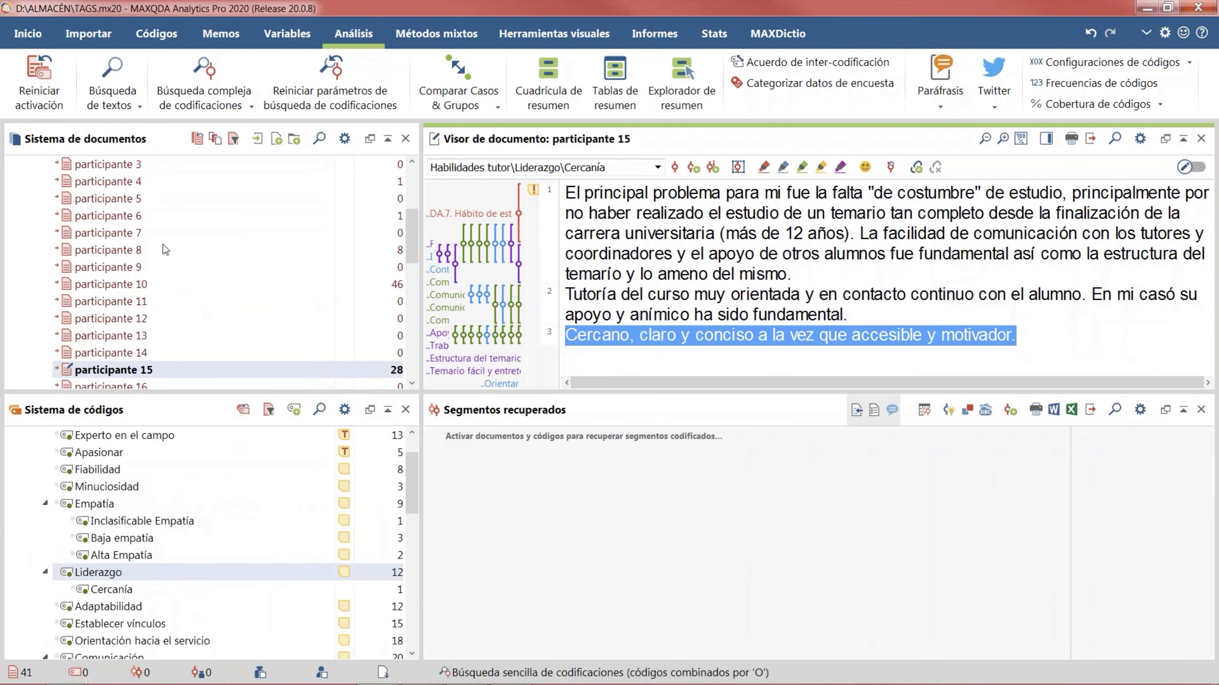
Step: Open the document participante 10 and code the phrase ES ALGO CONTAGIOSO in paragraph 6 in vivo under Liderazgo
double_click(143, 287)
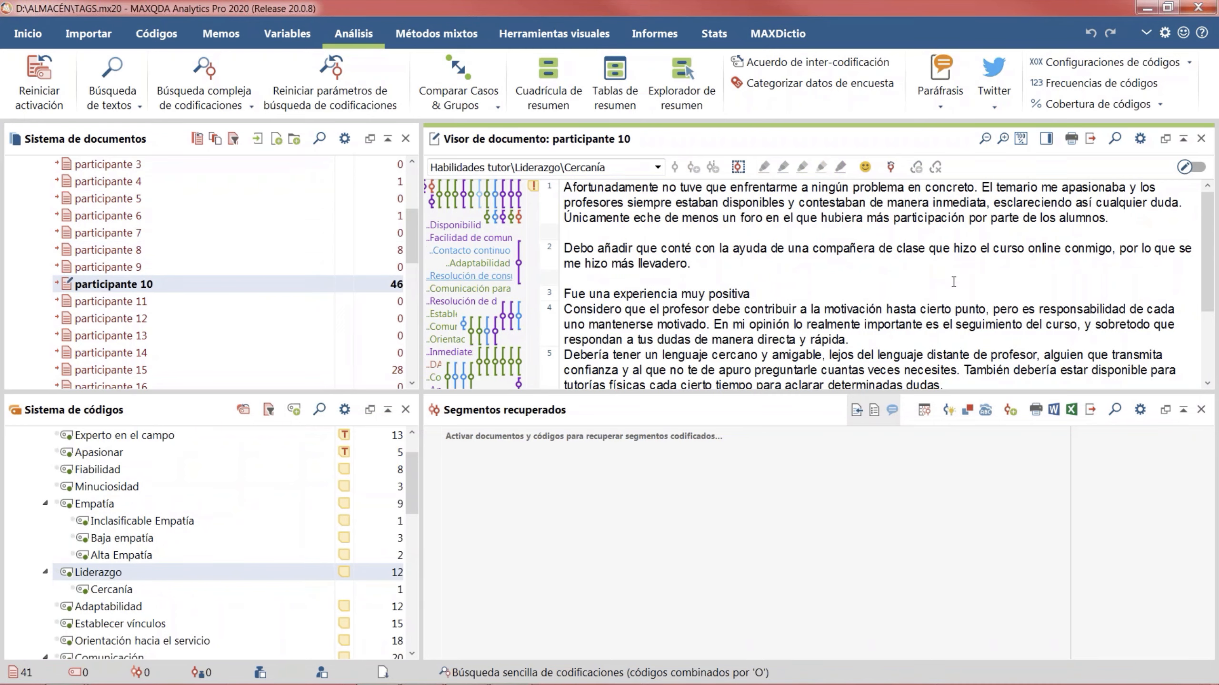
scroll(950, 281, down, 3)
scroll(950, 281, down, 3)
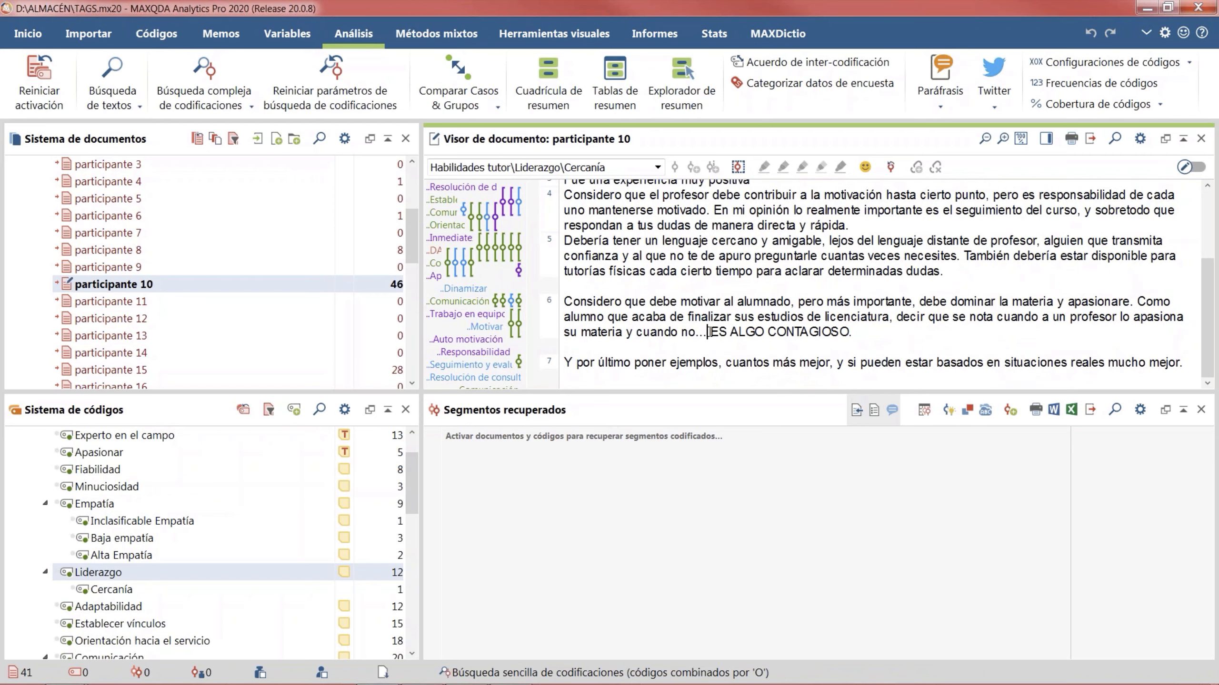
drag(712, 331, 850, 331)
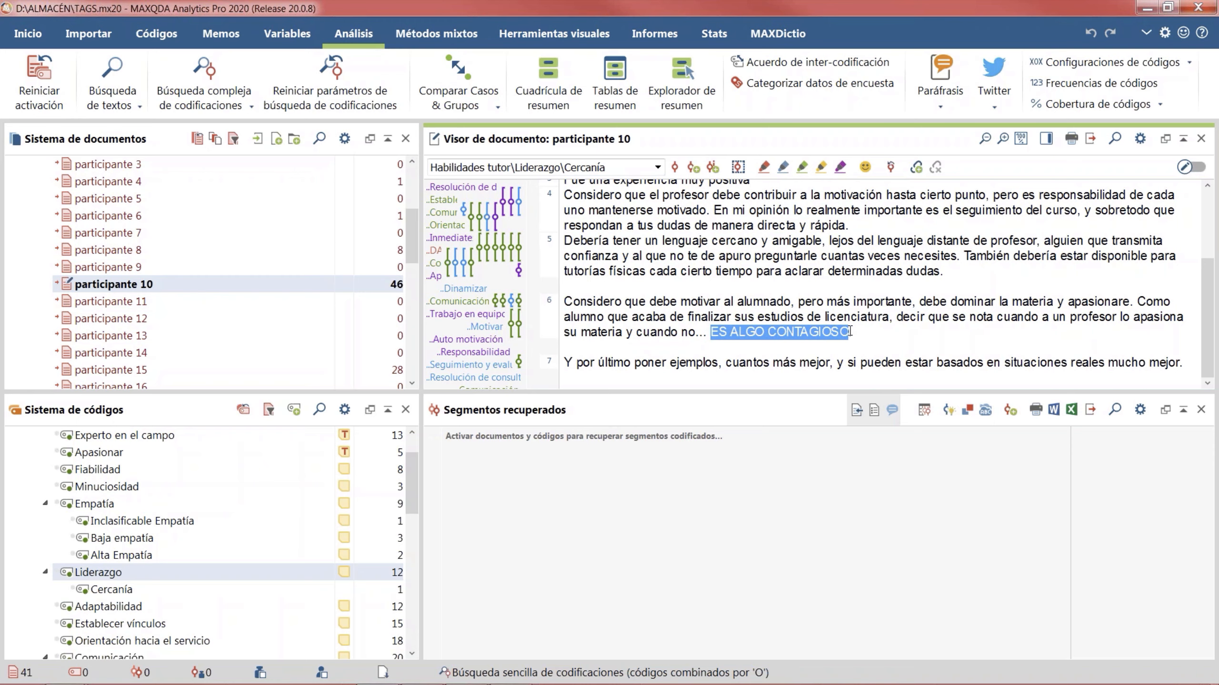
right_click(782, 332)
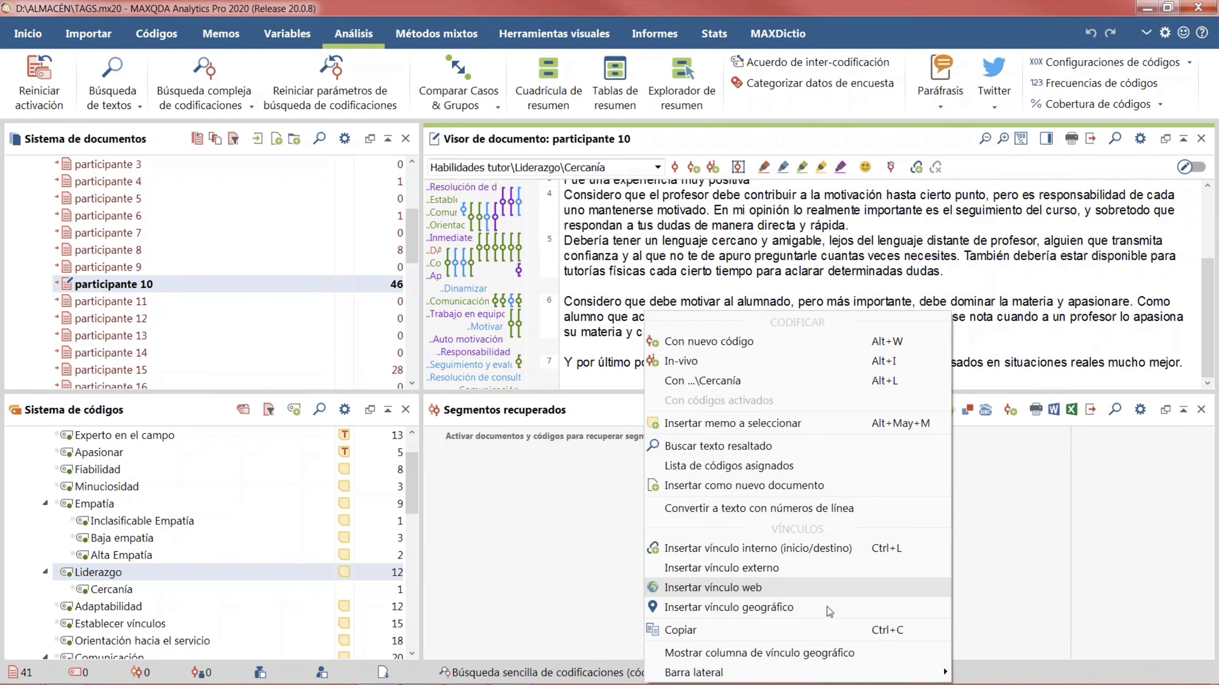
click(847, 364)
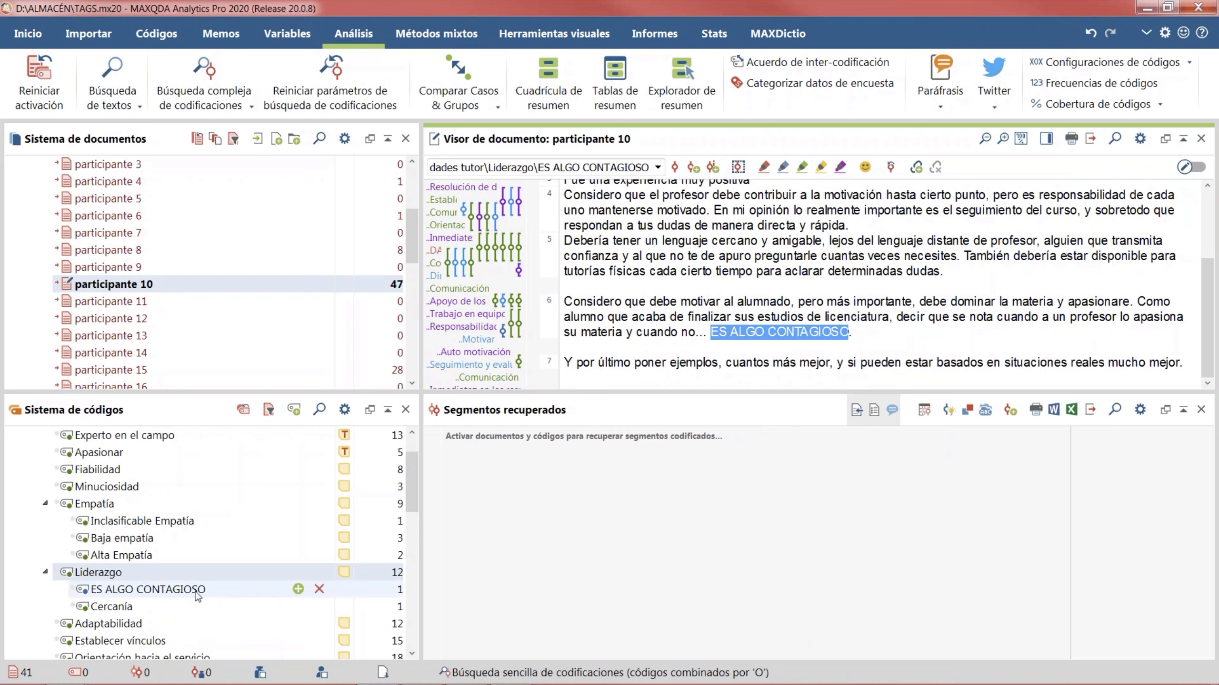
mouse_move(198, 597)
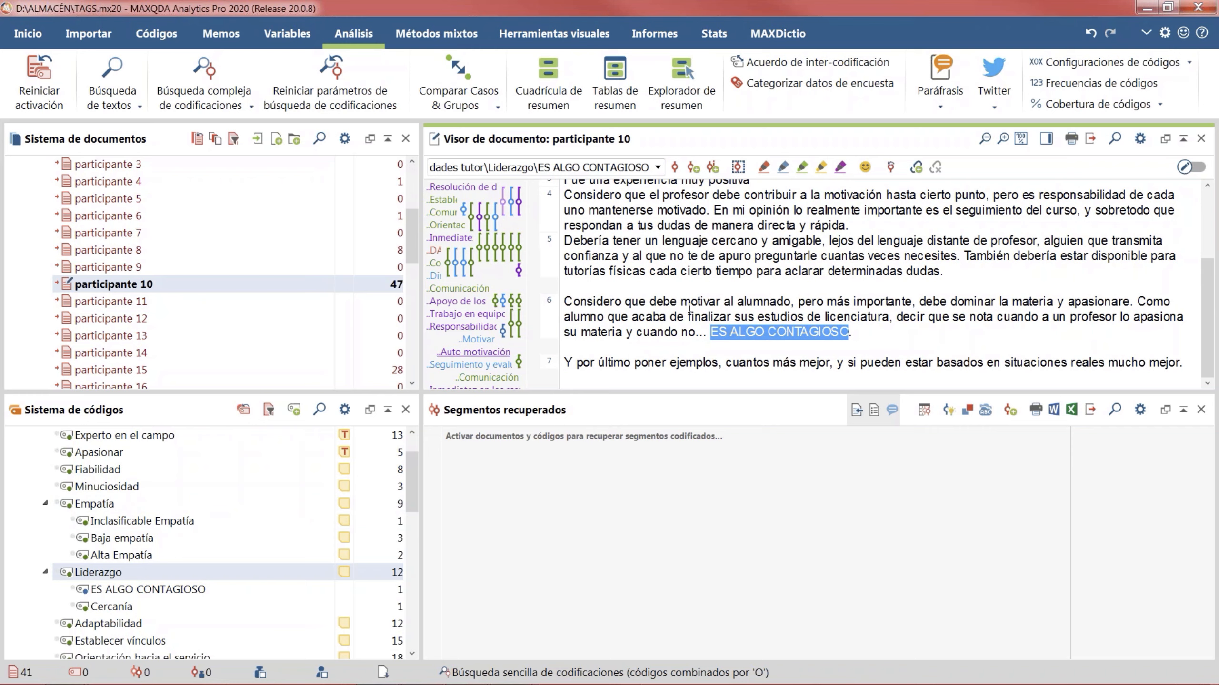
Step: Start Configuraciones de códigos complejas and assign Habilidades tutor as Código 1 and Funciones tutor más relevantes as Código 2
click(1076, 69)
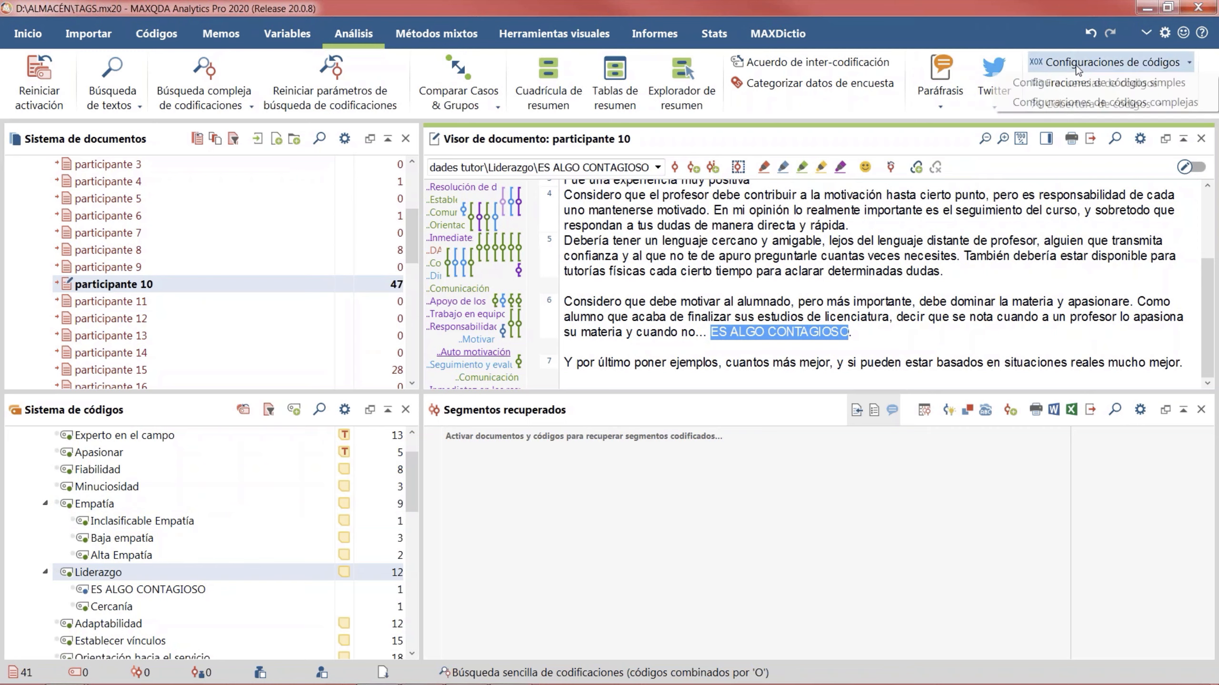
click(1096, 102)
drag(514, 43, 618, 52)
scroll(243, 460, up, 1)
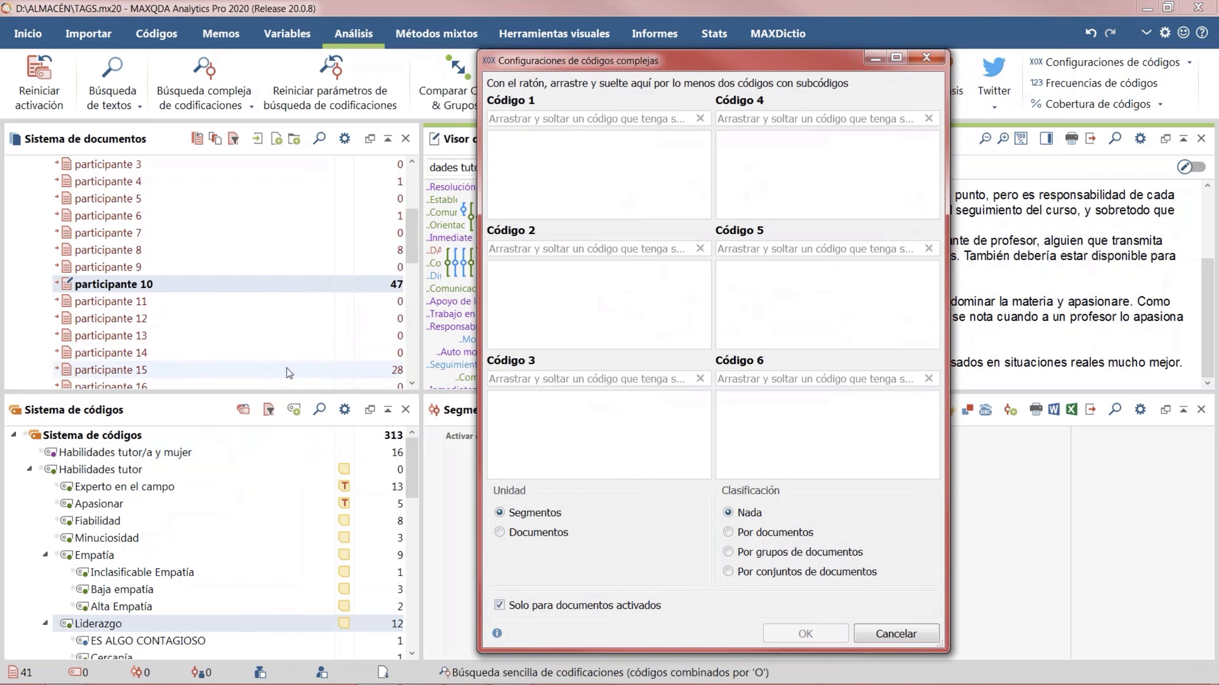
click(29, 468)
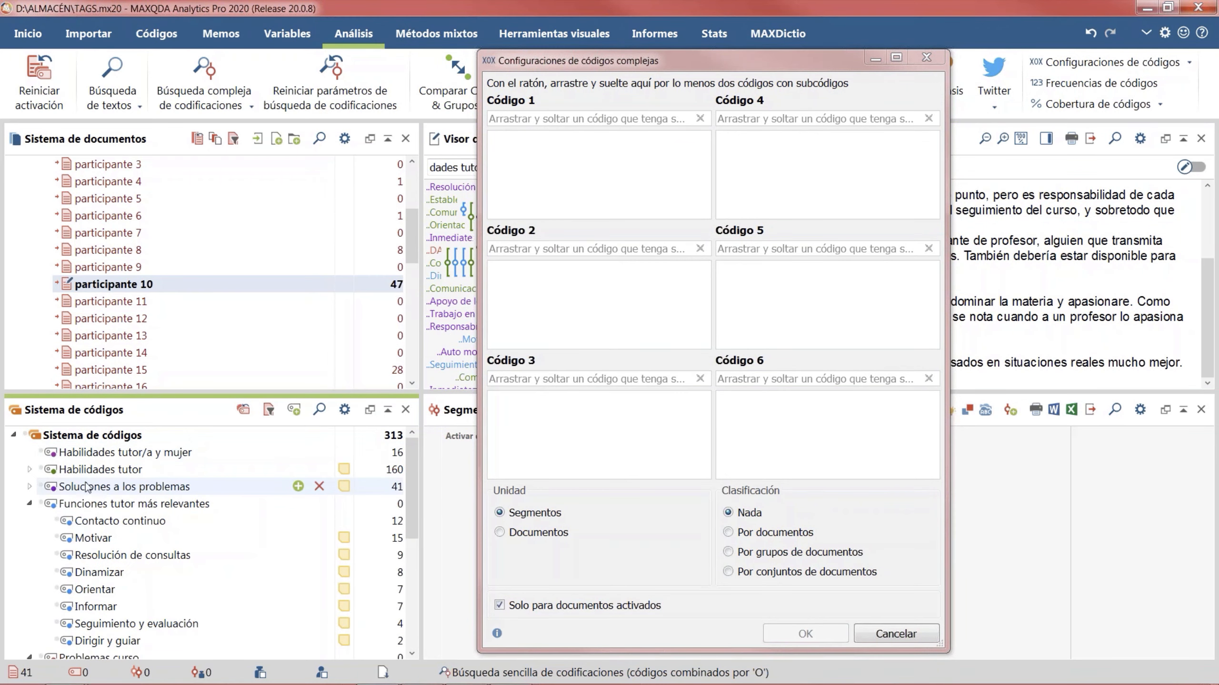
click(111, 472)
drag(111, 473, 659, 124)
drag(113, 504, 648, 255)
Step: Assign Problemas curso as Código 3 and generate the combinations by Segmentos for the activated documents only
scroll(206, 584, down, 5)
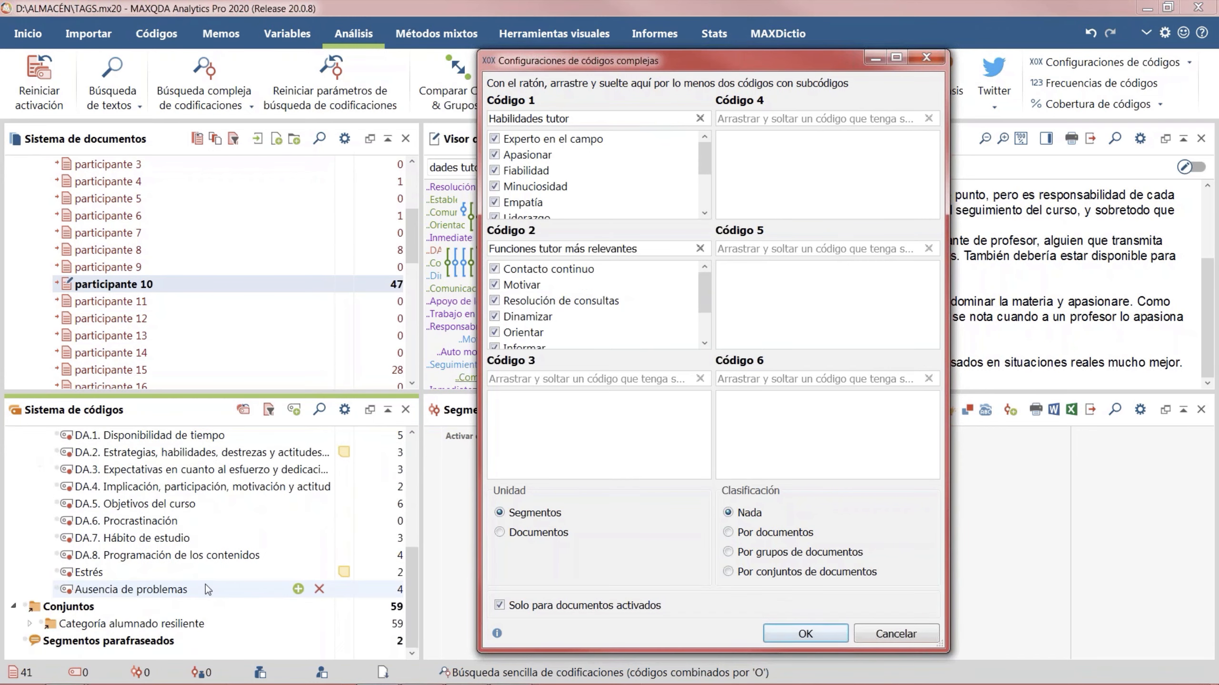
scroll(120, 515, up, 2)
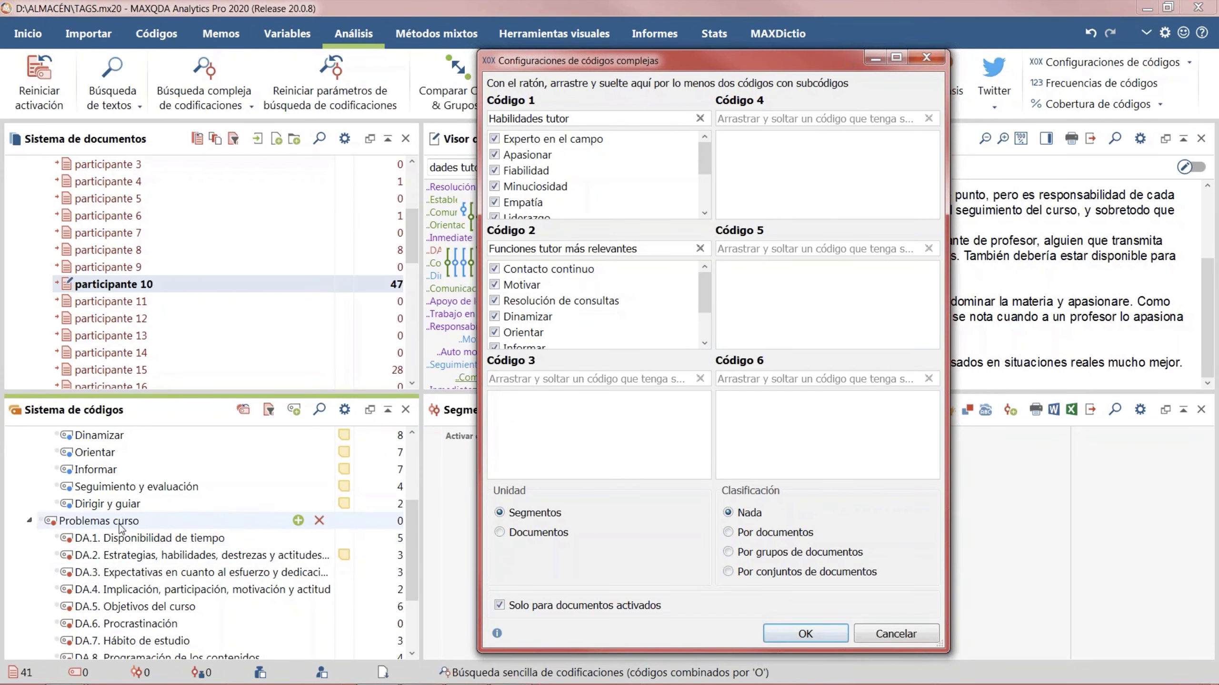
drag(120, 521, 621, 379)
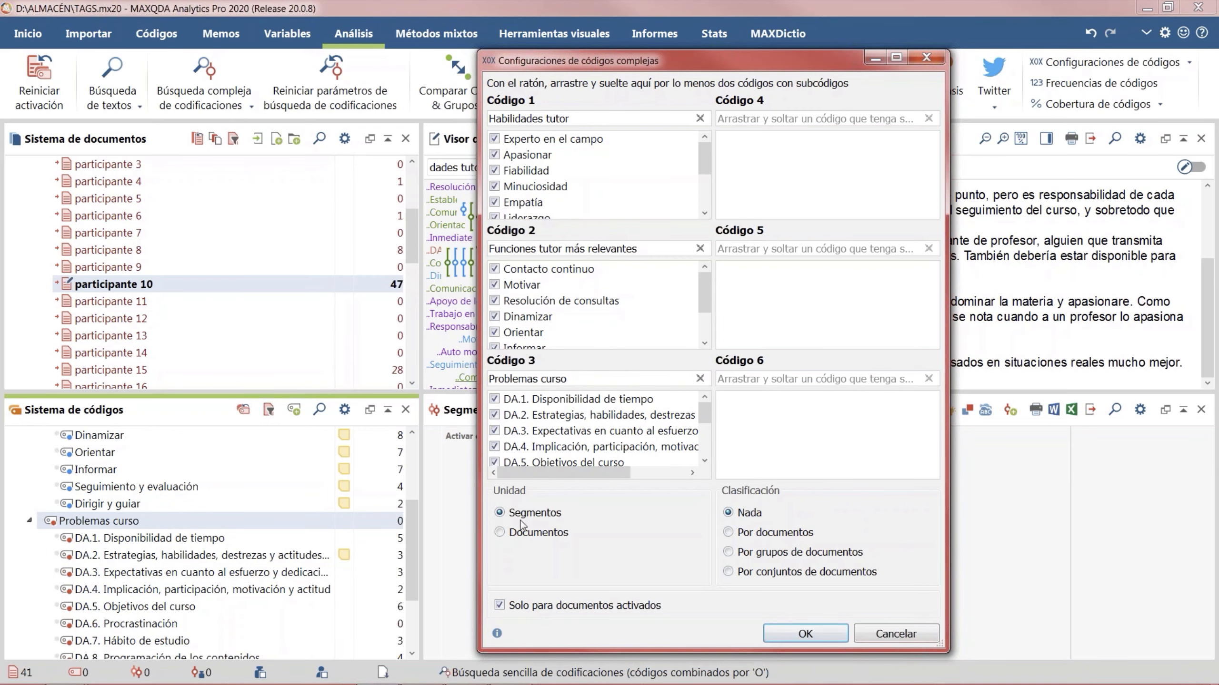
click(811, 634)
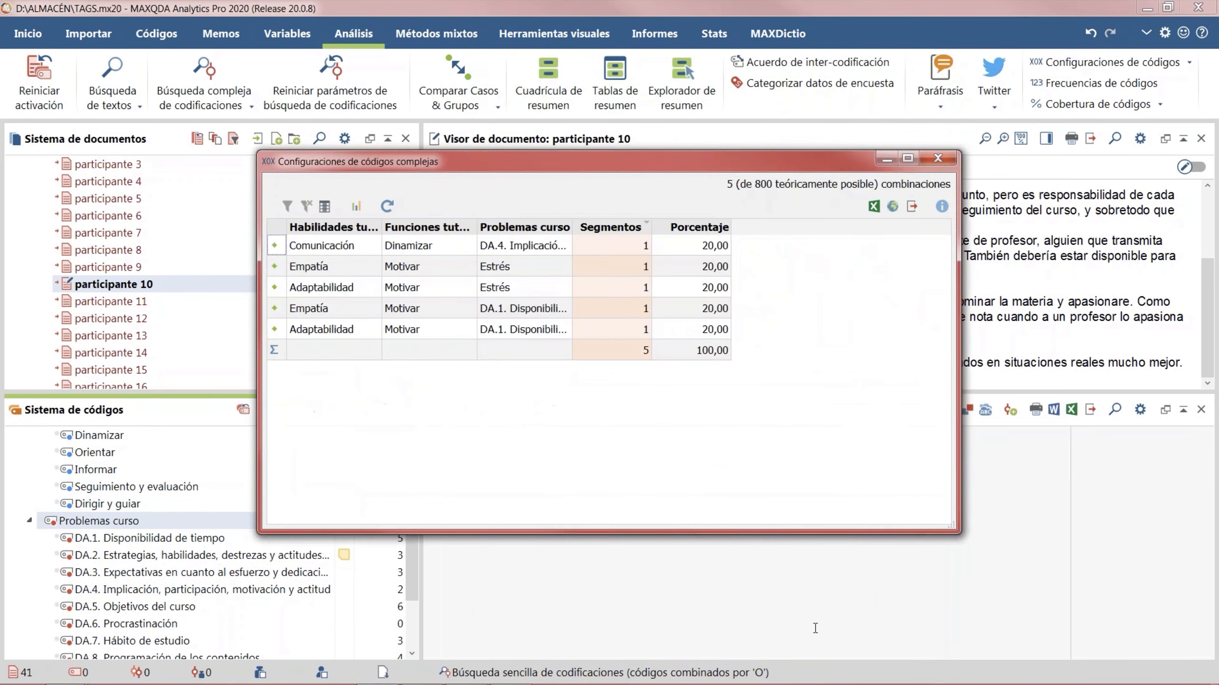
Step: Widen the results window and its Habilidades tutor, Funciones tutor más relevantes and Problemas curso columns so the names are readable
drag(956, 528, 1113, 528)
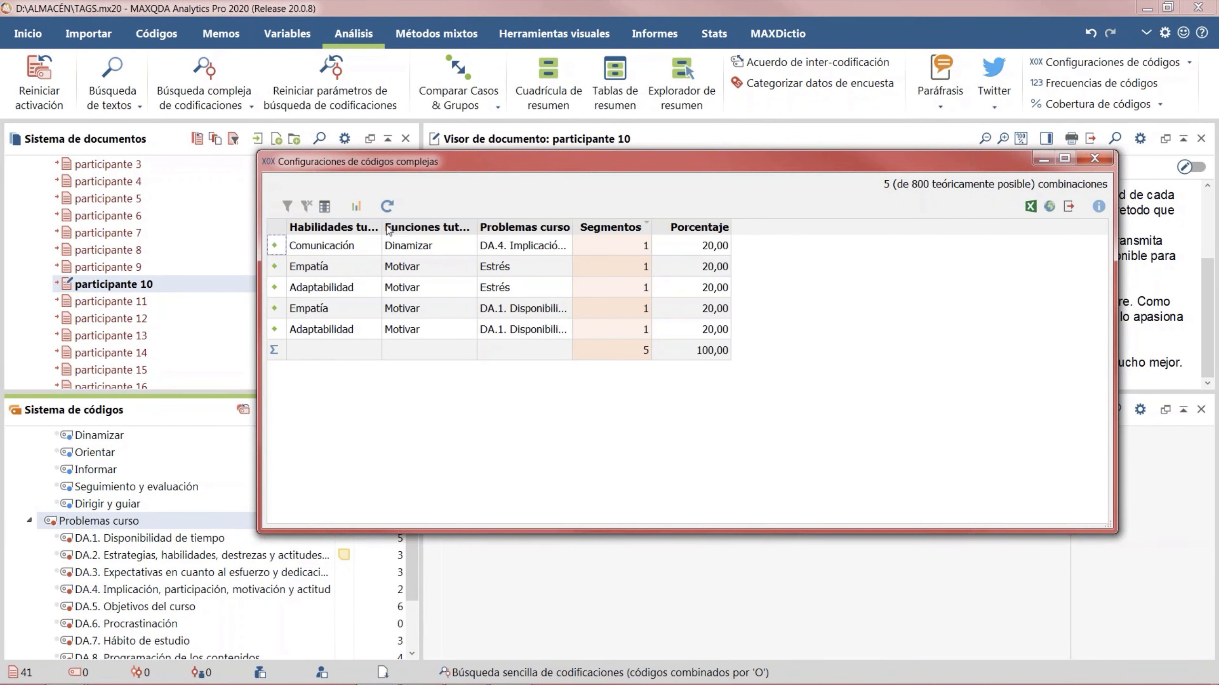
mouse_move(382, 227)
mouse_down()
mouse_move(487, 226)
mouse_move(406, 226)
mouse_up()
drag(496, 227, 593, 227)
drag(688, 226, 835, 215)
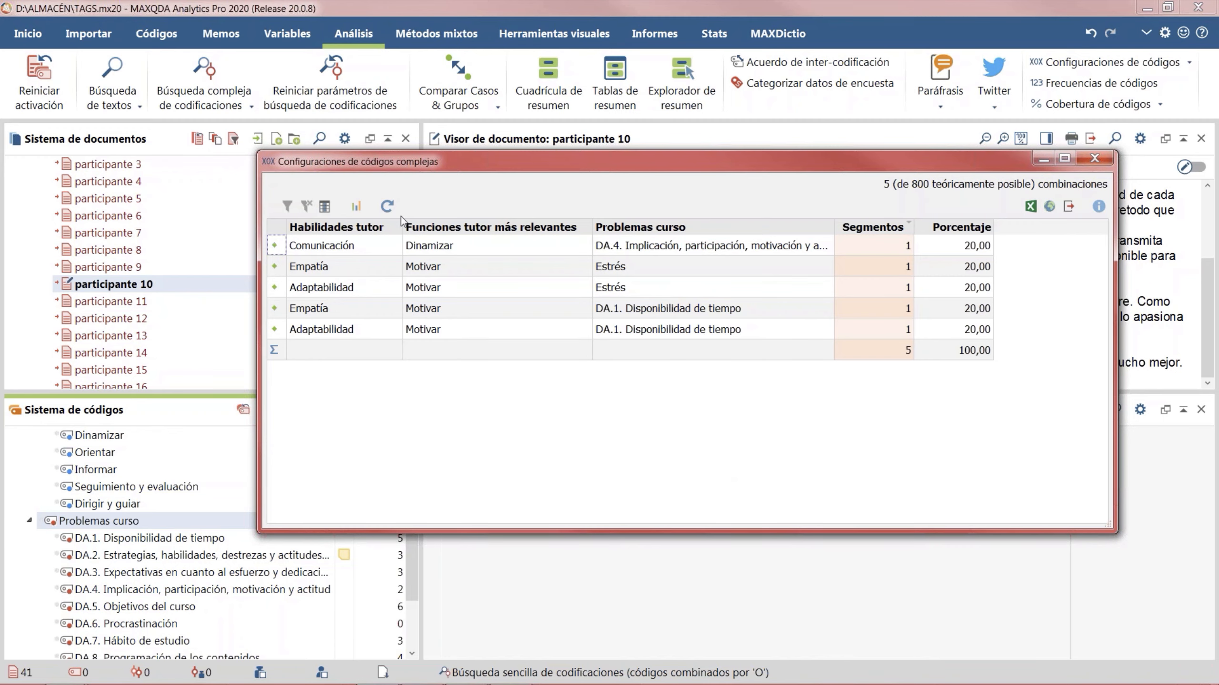
Step: Reopen the complex configuration settings, add Soluciones a los problemas as Código 4 and regenerate the combinations table
click(388, 207)
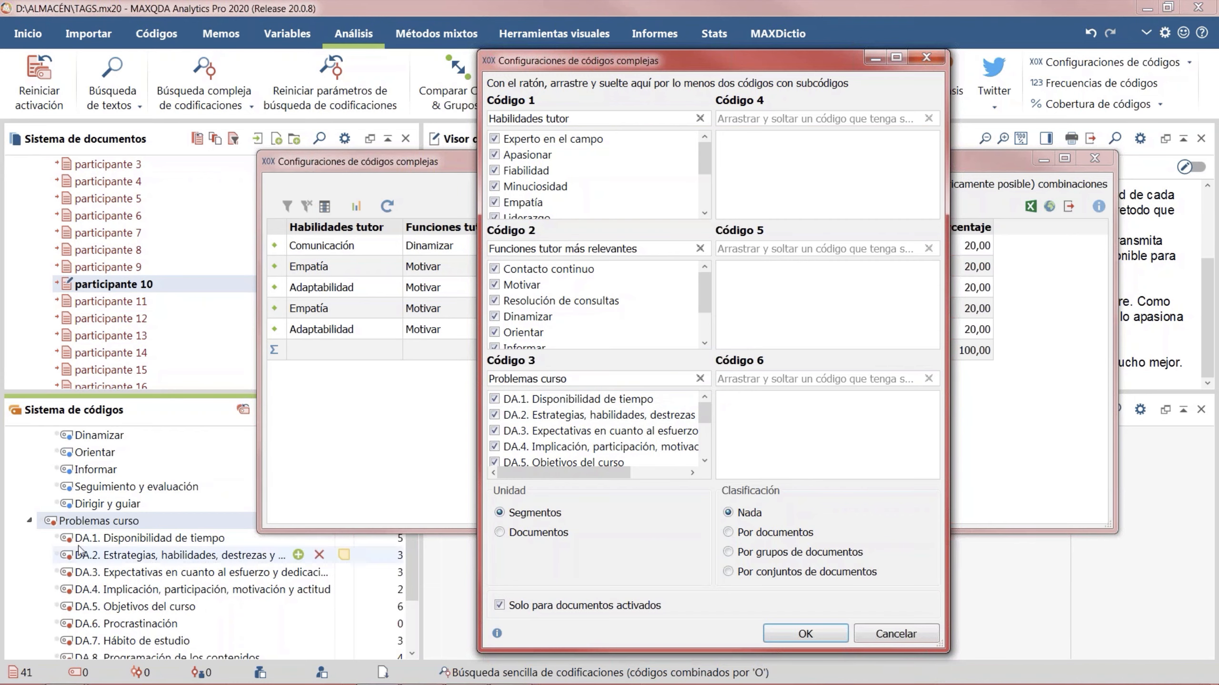
scroll(157, 463, up, 3)
drag(144, 486, 827, 119)
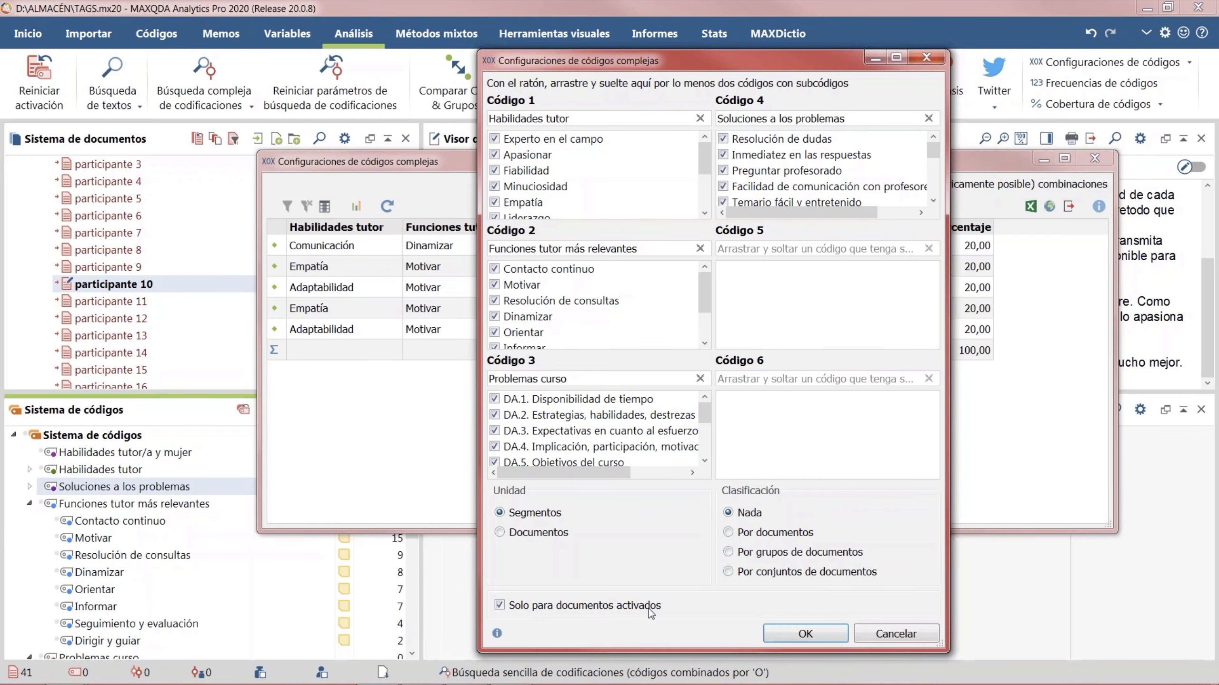
click(811, 636)
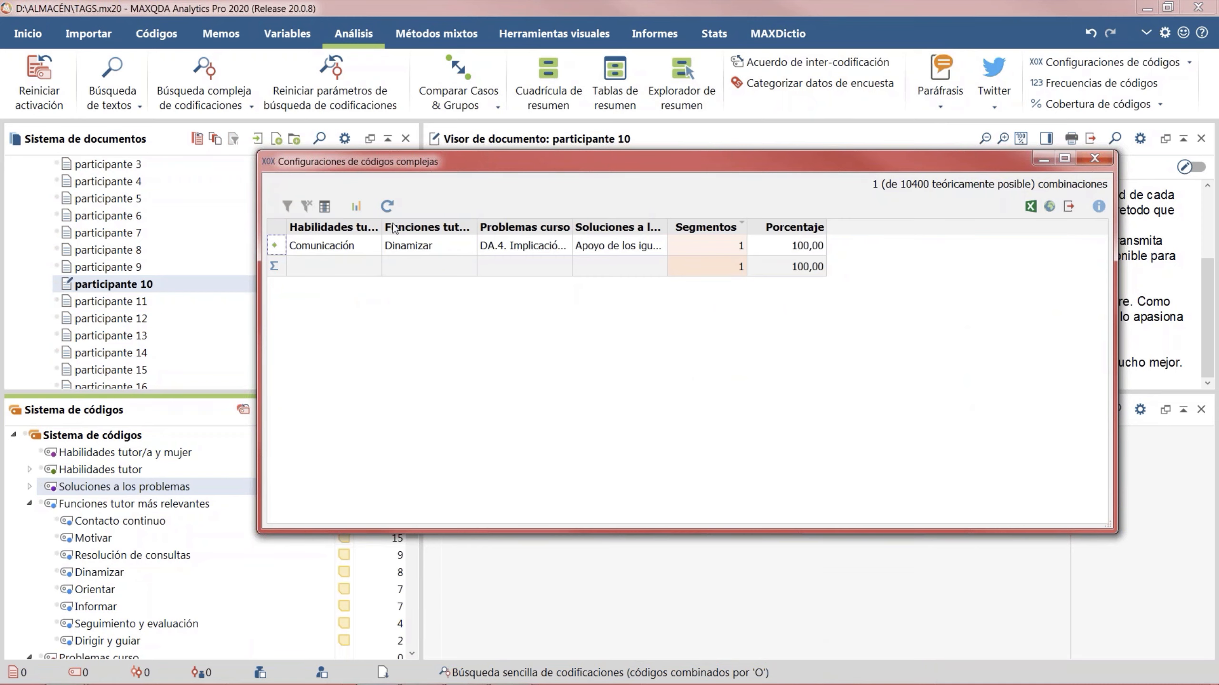
Step: Widen the four code columns of the new combinations table to read them, and close the results window
drag(382, 227, 422, 227)
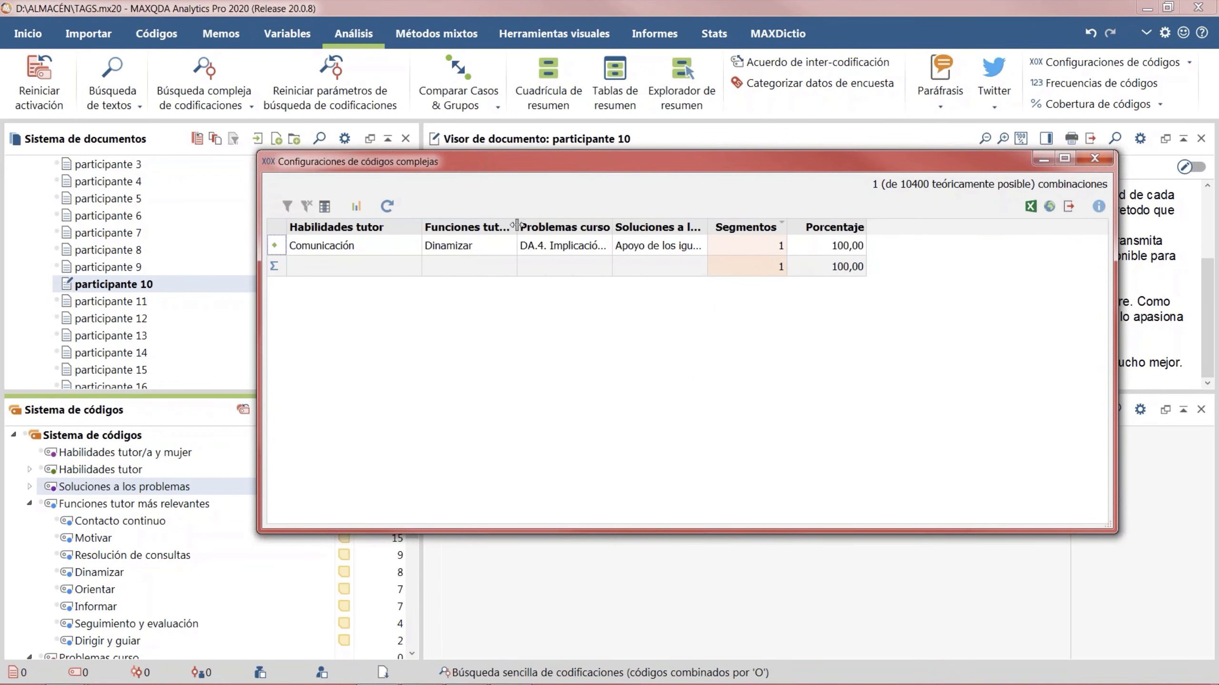
drag(515, 226, 591, 225)
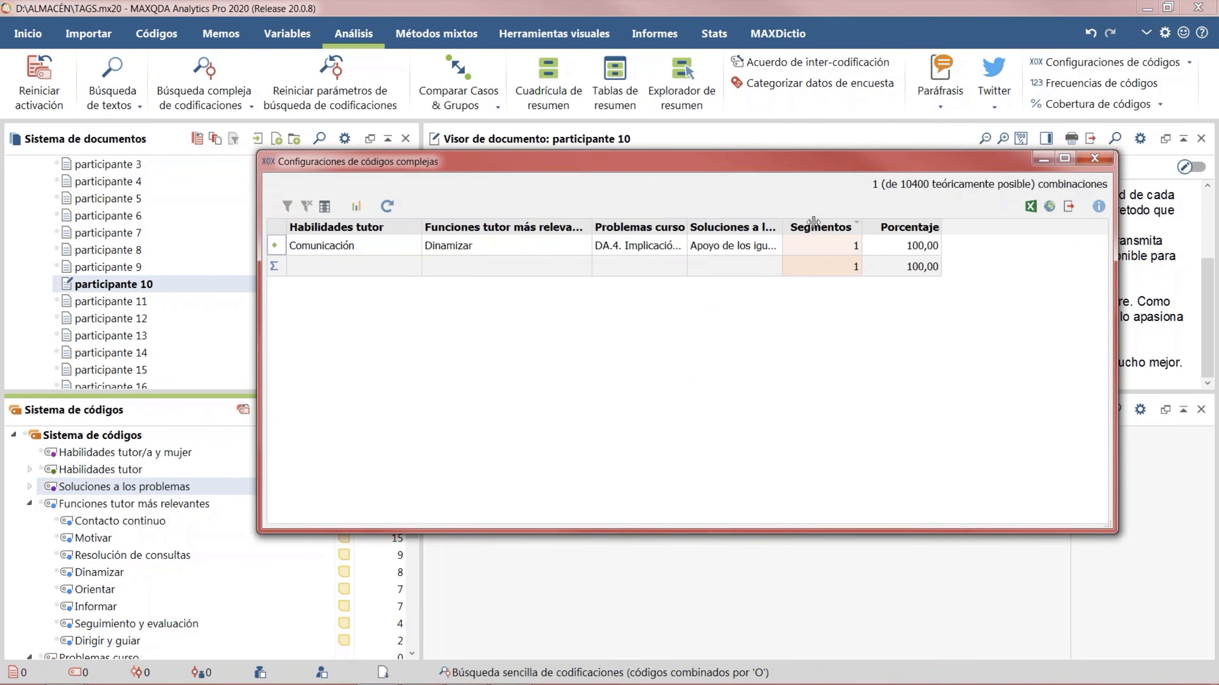
drag(813, 222, 895, 226)
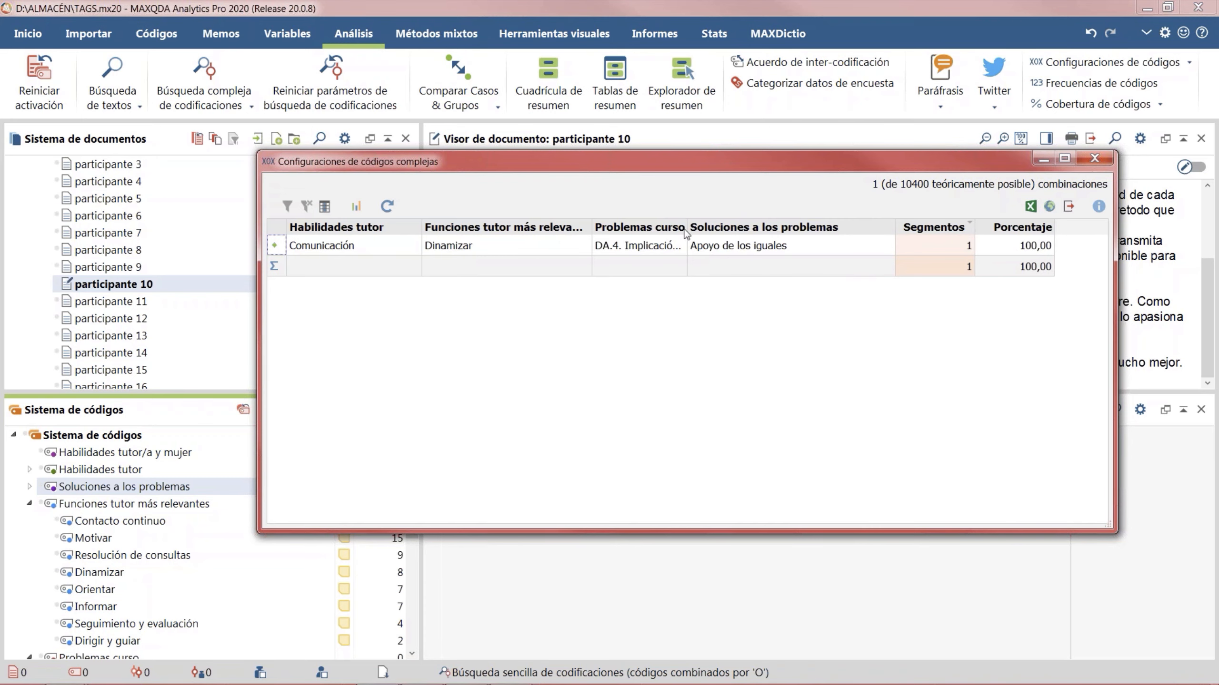
drag(686, 232, 748, 223)
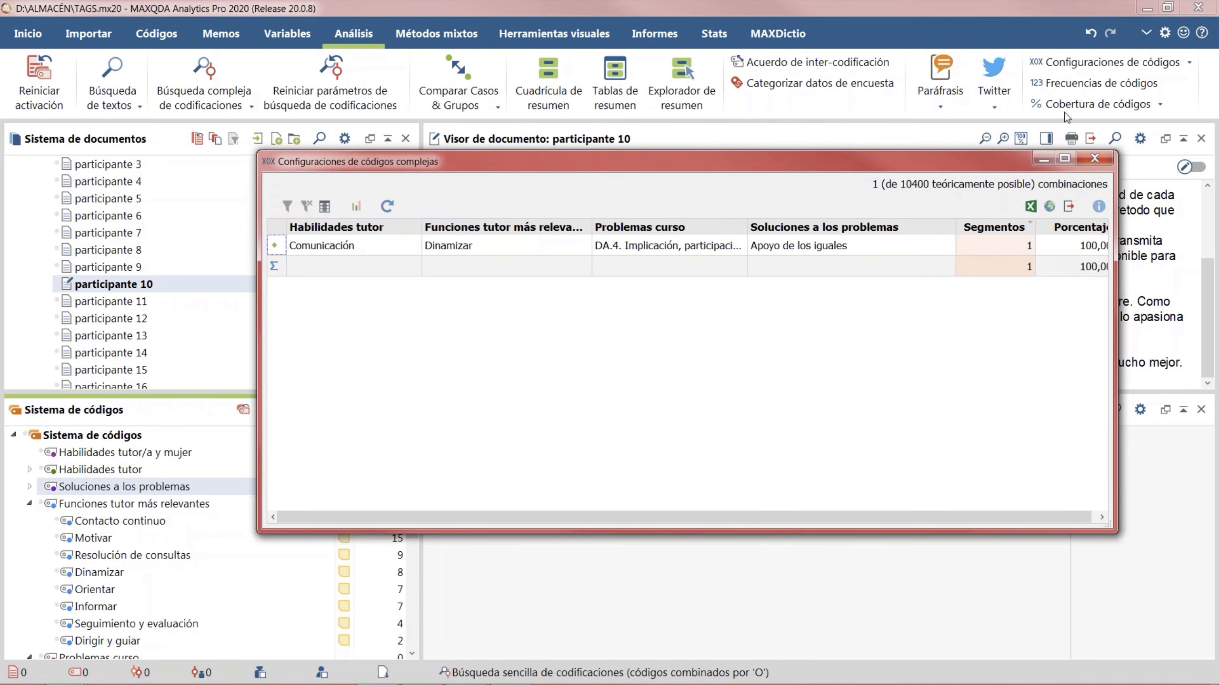
click(1096, 159)
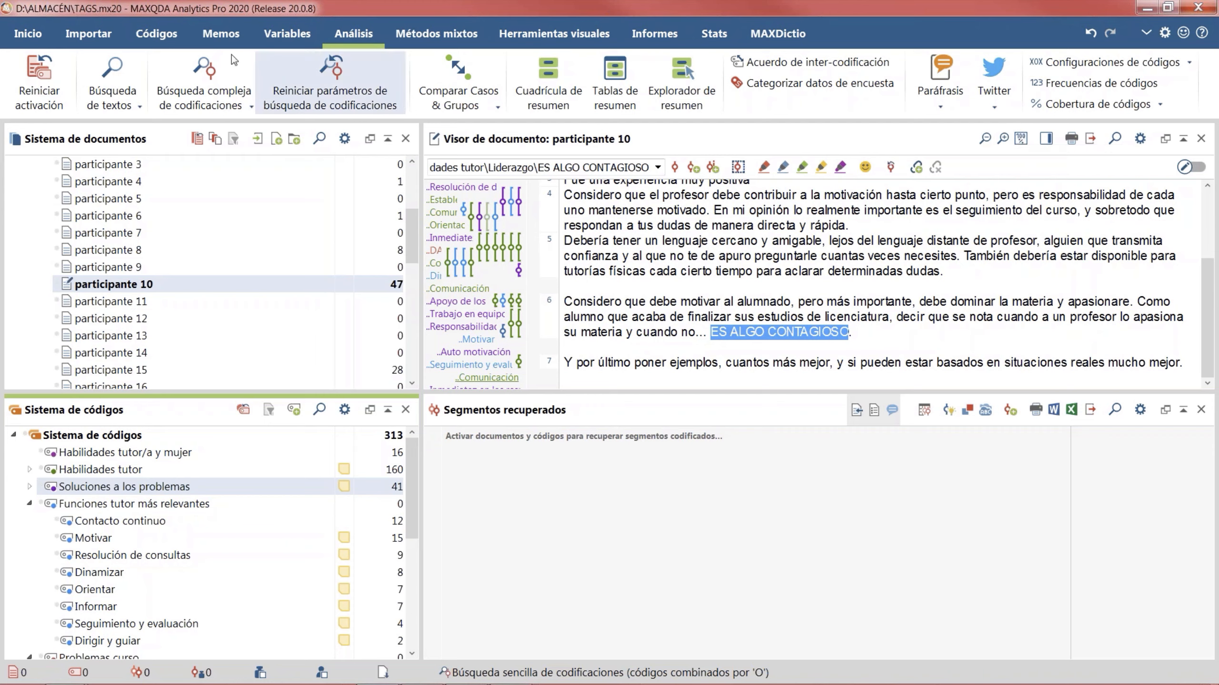
Step: Review where memos are attached, checking the participante 10 document, the Motivar code and the top-level Documentos entry
scroll(536, 188, up, 3)
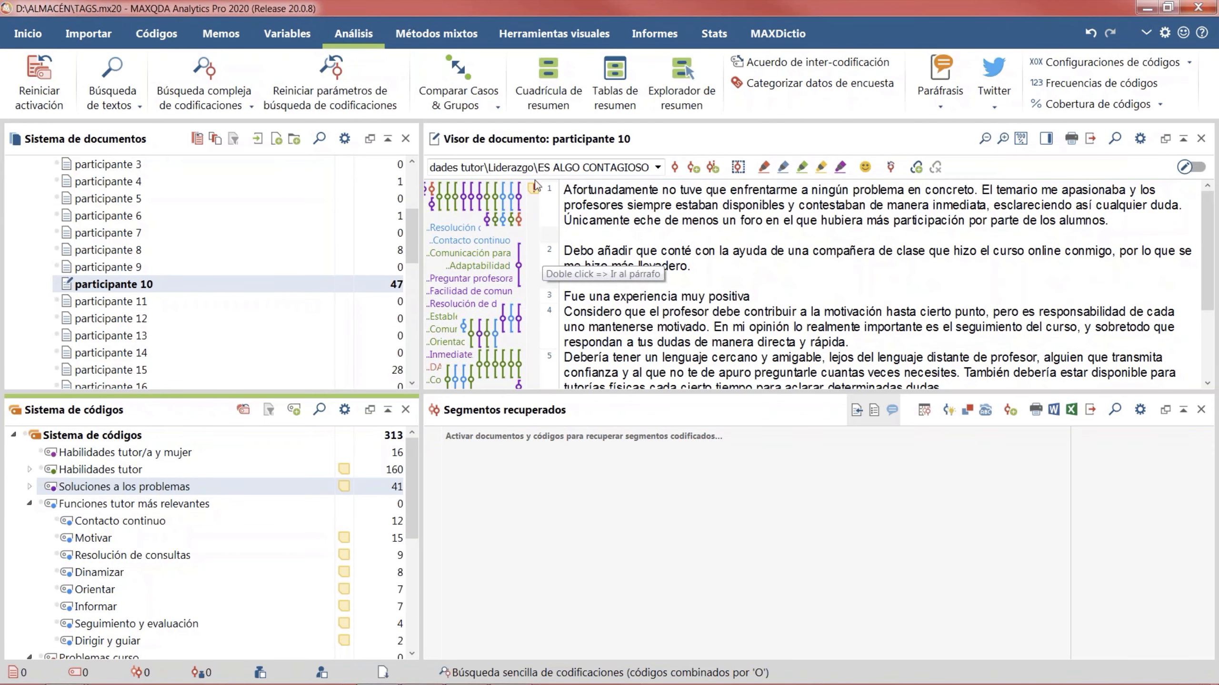
mouse_move(534, 197)
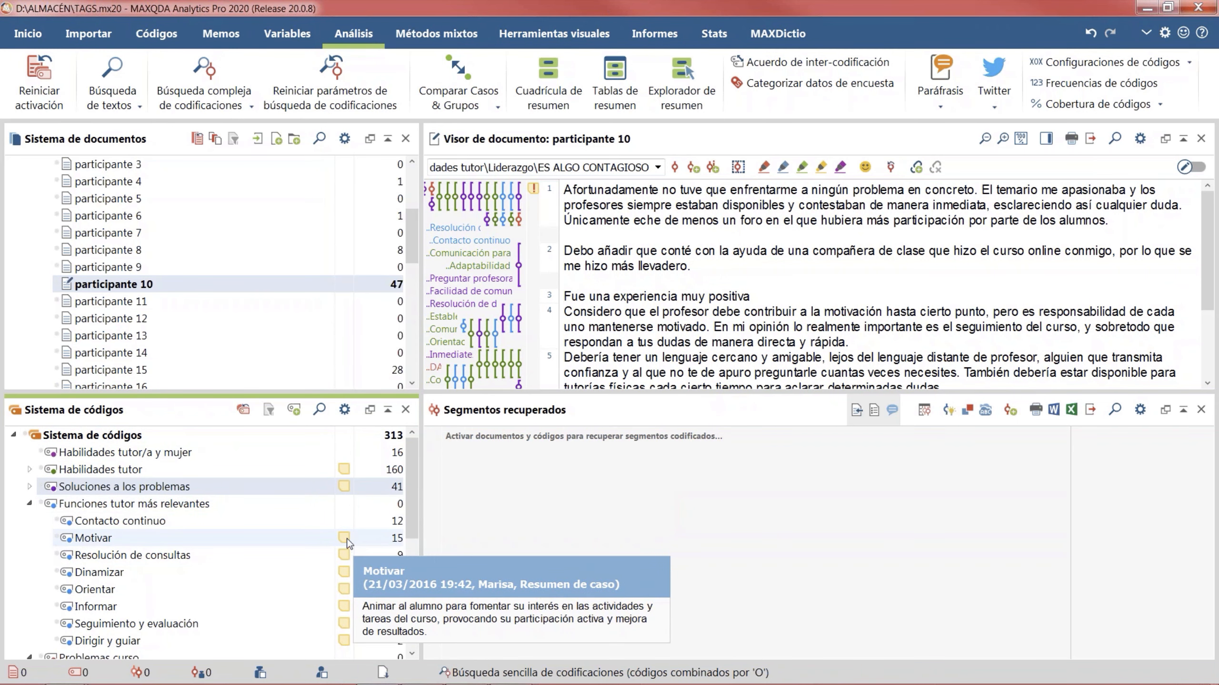
drag(413, 233, 416, 190)
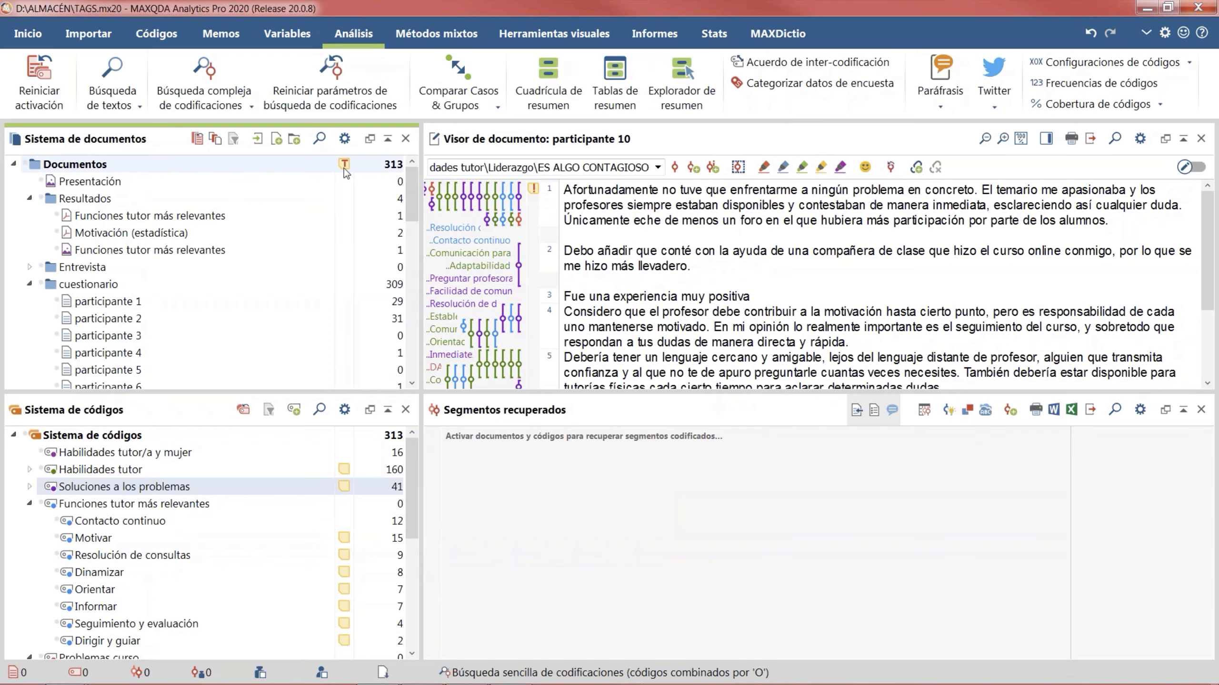
mouse_move(345, 171)
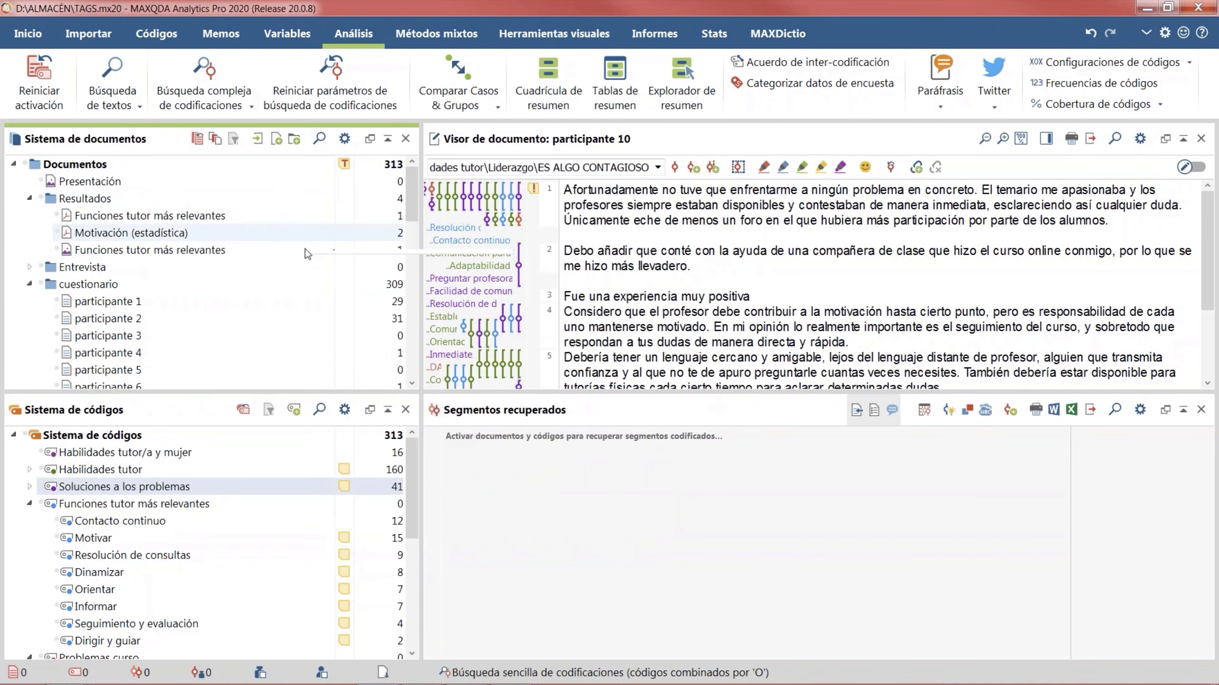
scroll(237, 286, down, 6)
scroll(238, 288, up, 6)
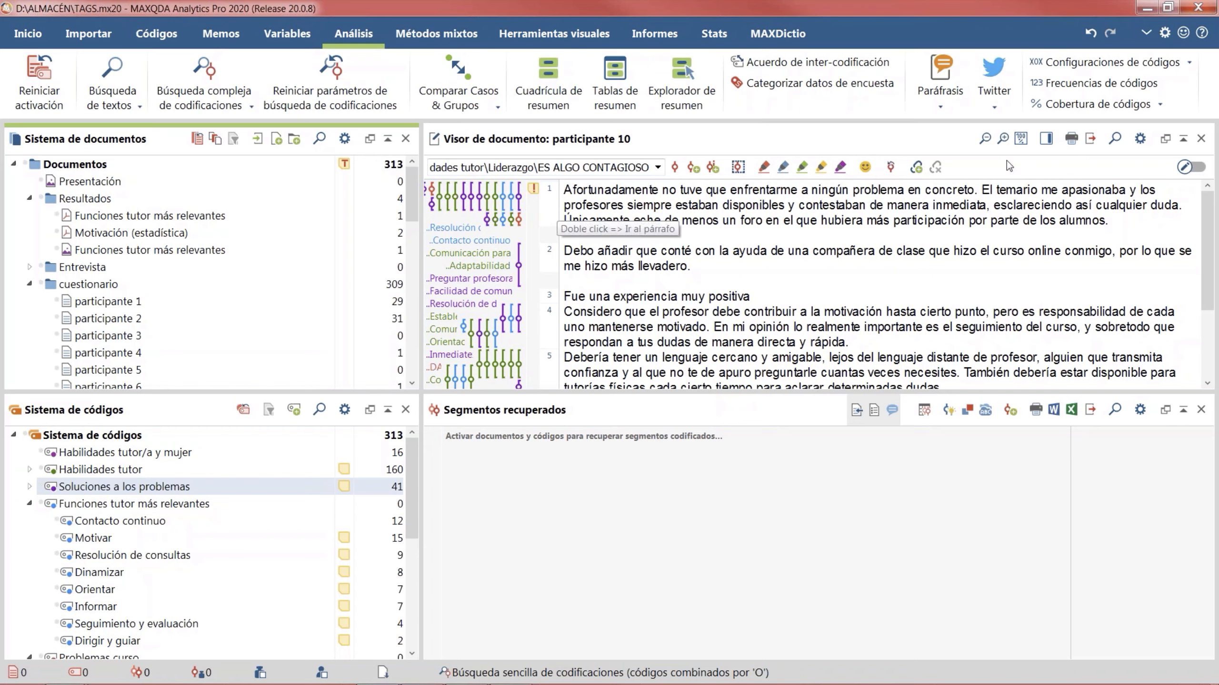
Step: Regenerate the complex code configurations without Problemas curso as Código 3, with the cuestionario document group activated
click(1077, 65)
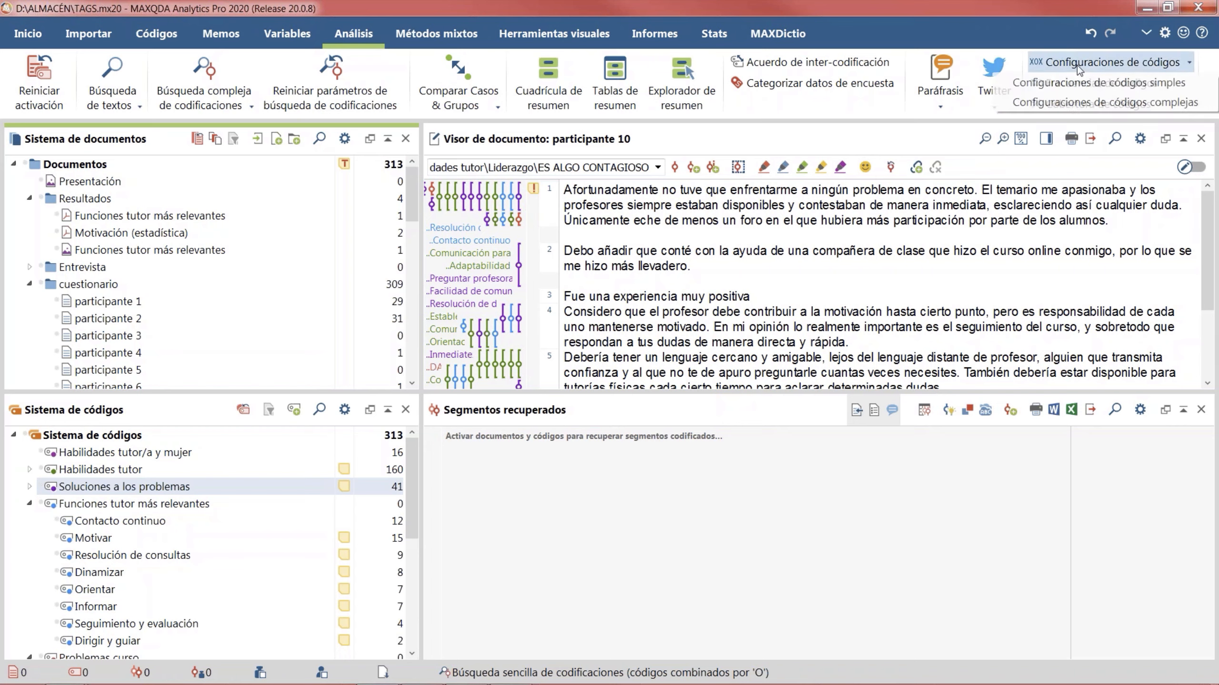
click(1092, 106)
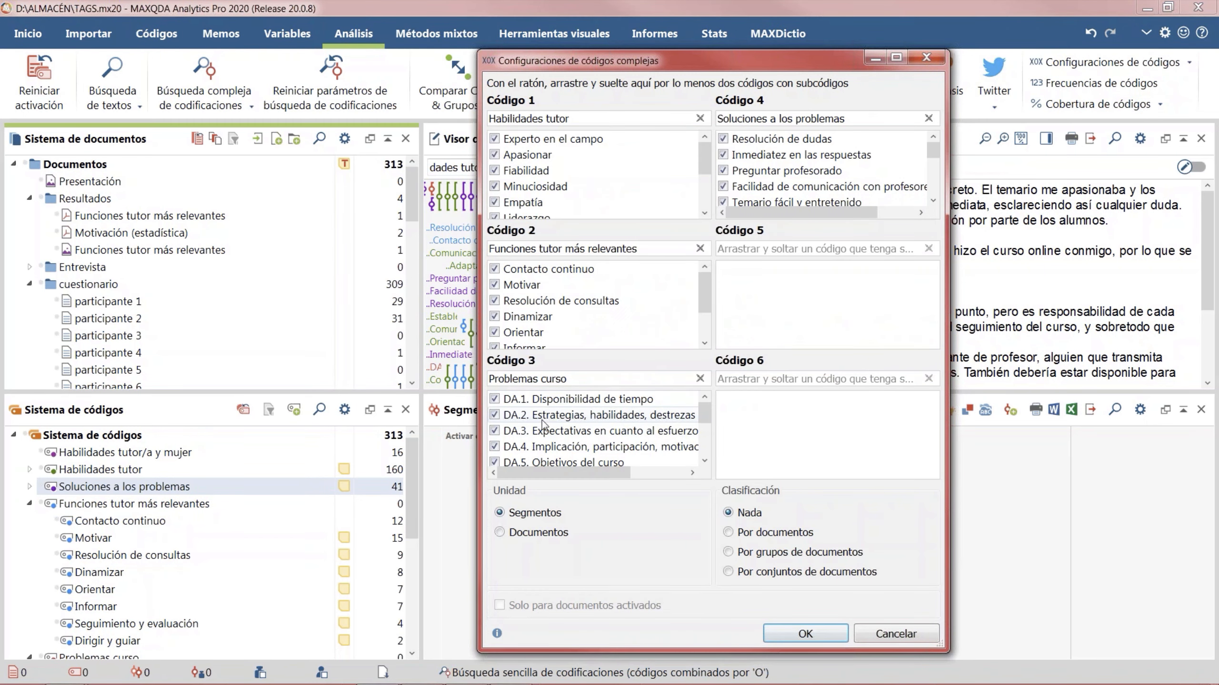
click(700, 379)
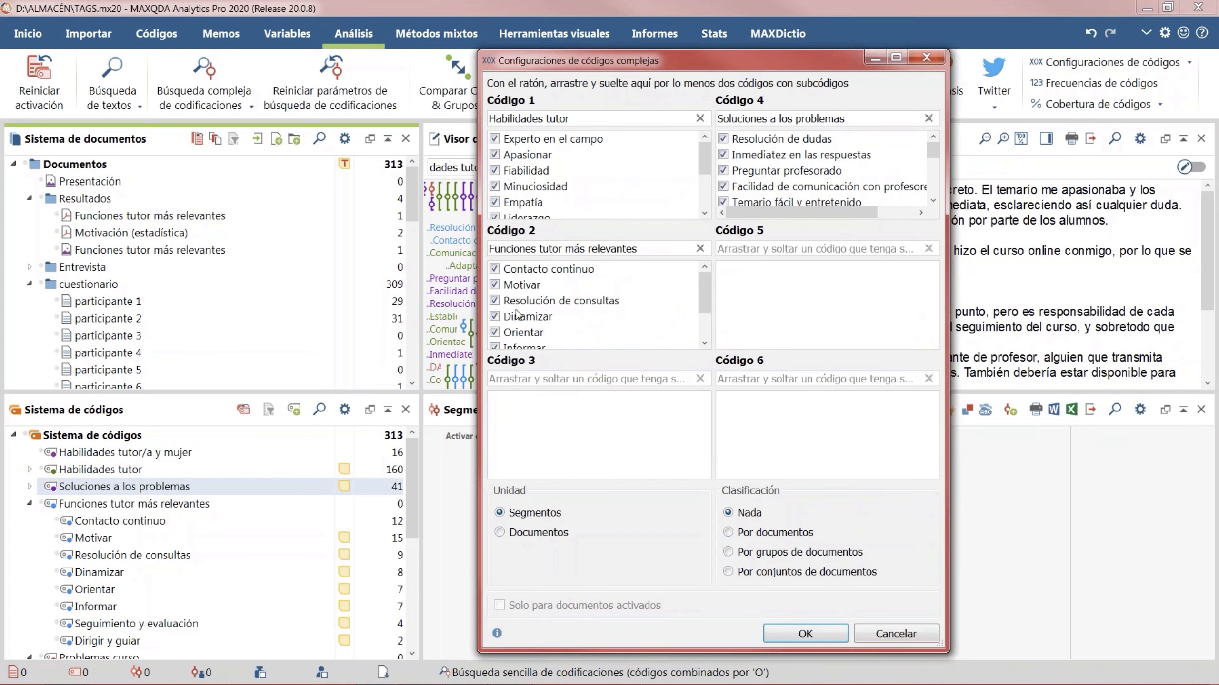
click(42, 285)
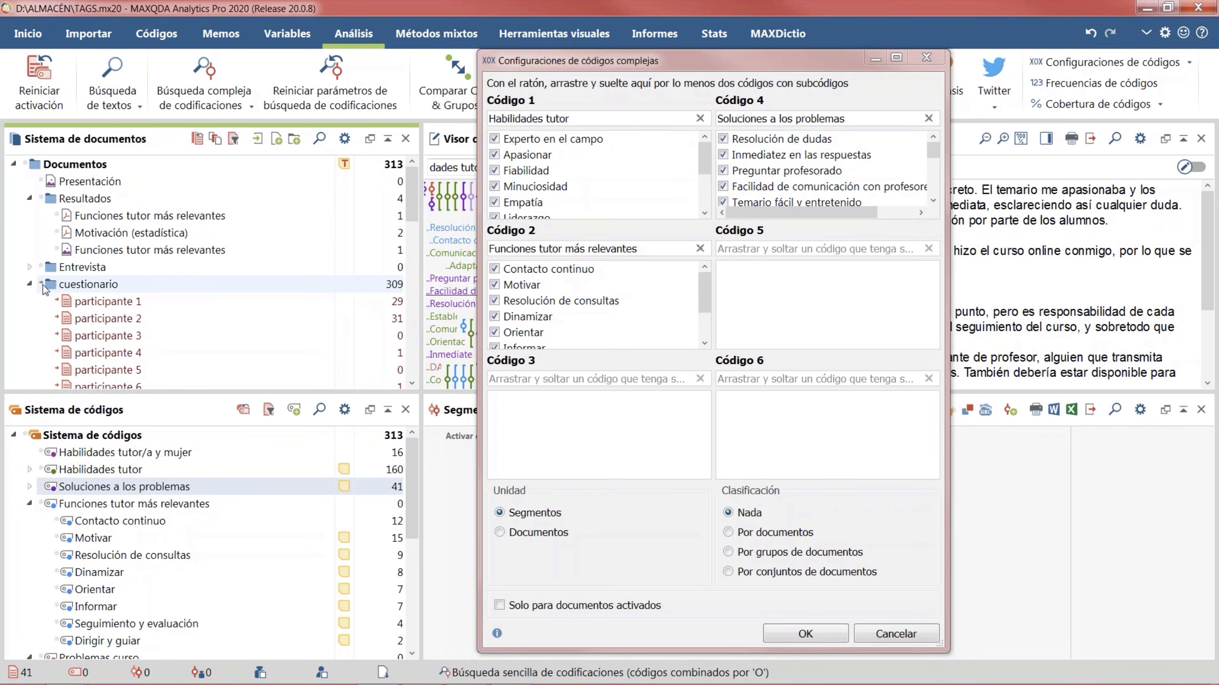
click(560, 604)
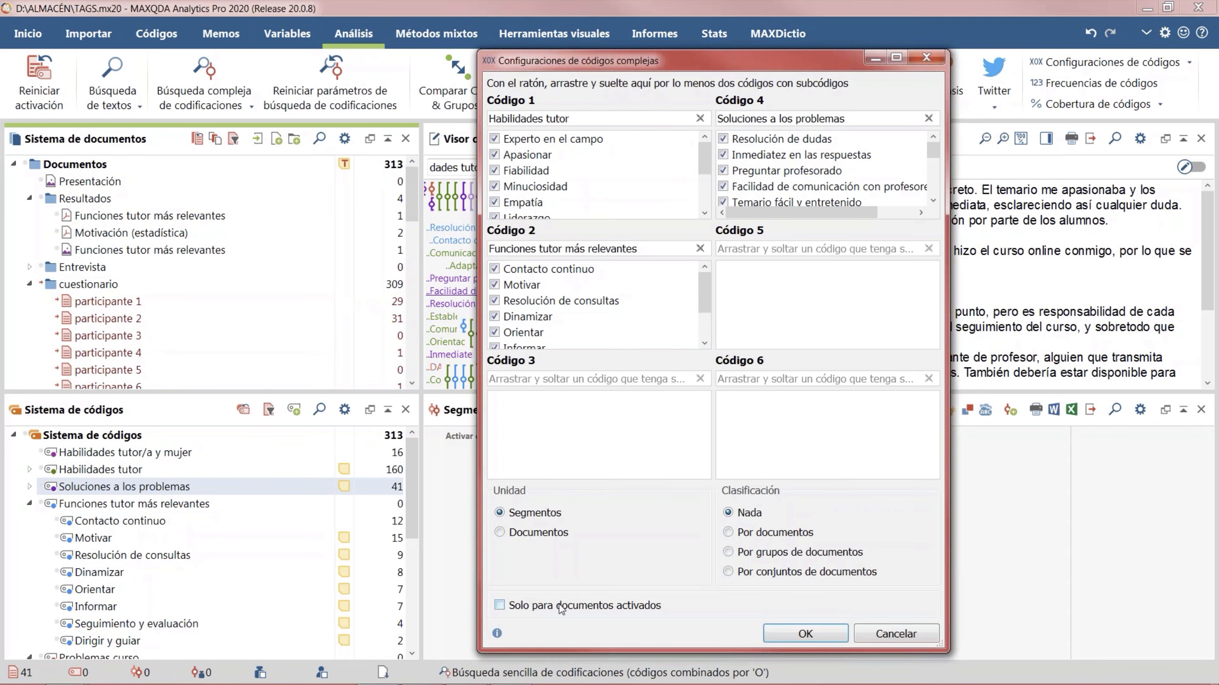
click(806, 634)
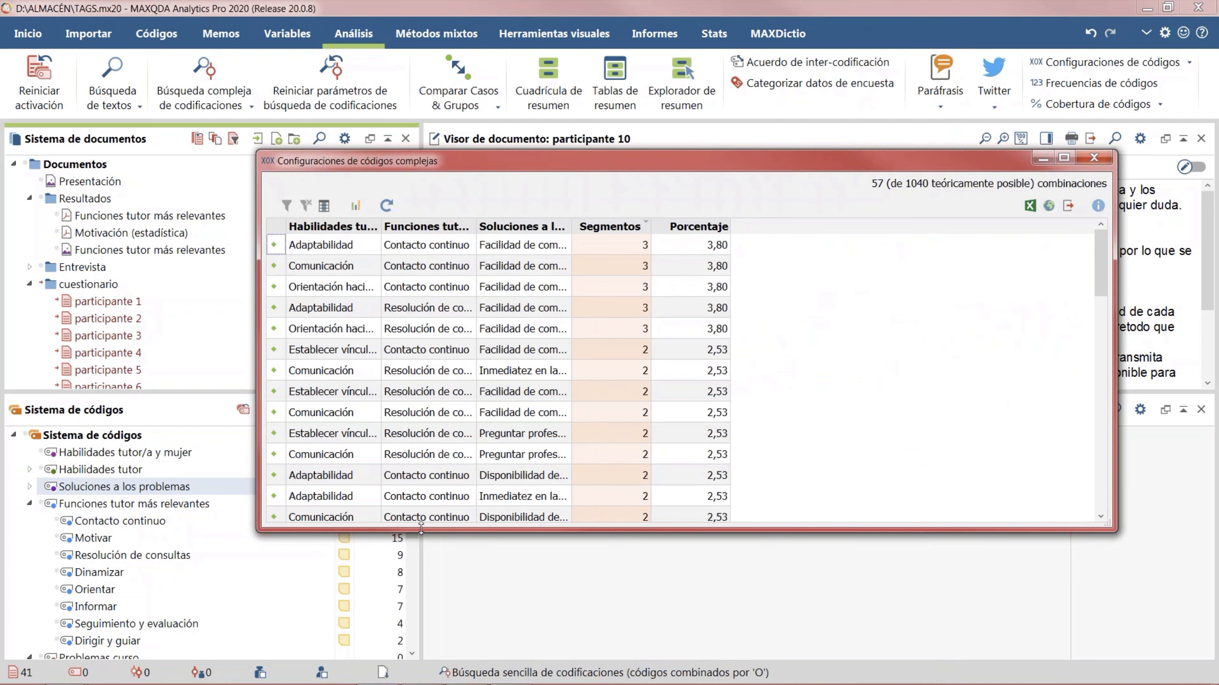
Step: Enlarge and reposition the combinations window, and widen its Habilidades tutor, Funciones tutor más relevantes and Soluciones a los problemas columns
drag(416, 530, 386, 646)
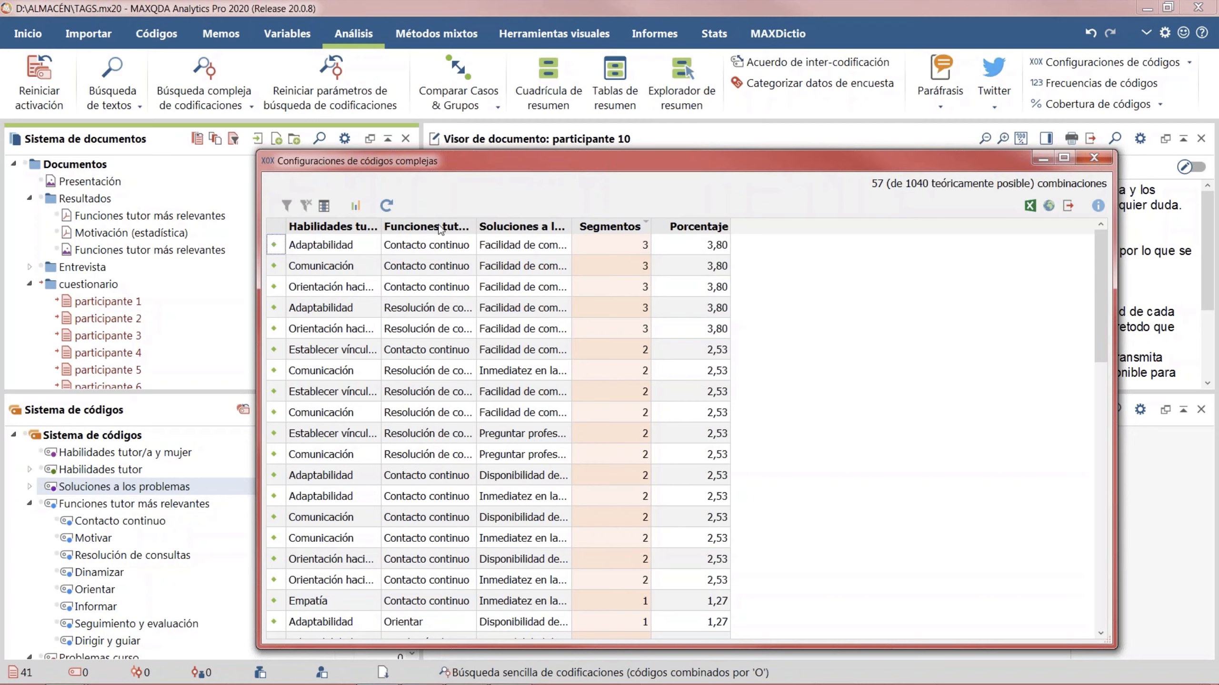
double_click(381, 225)
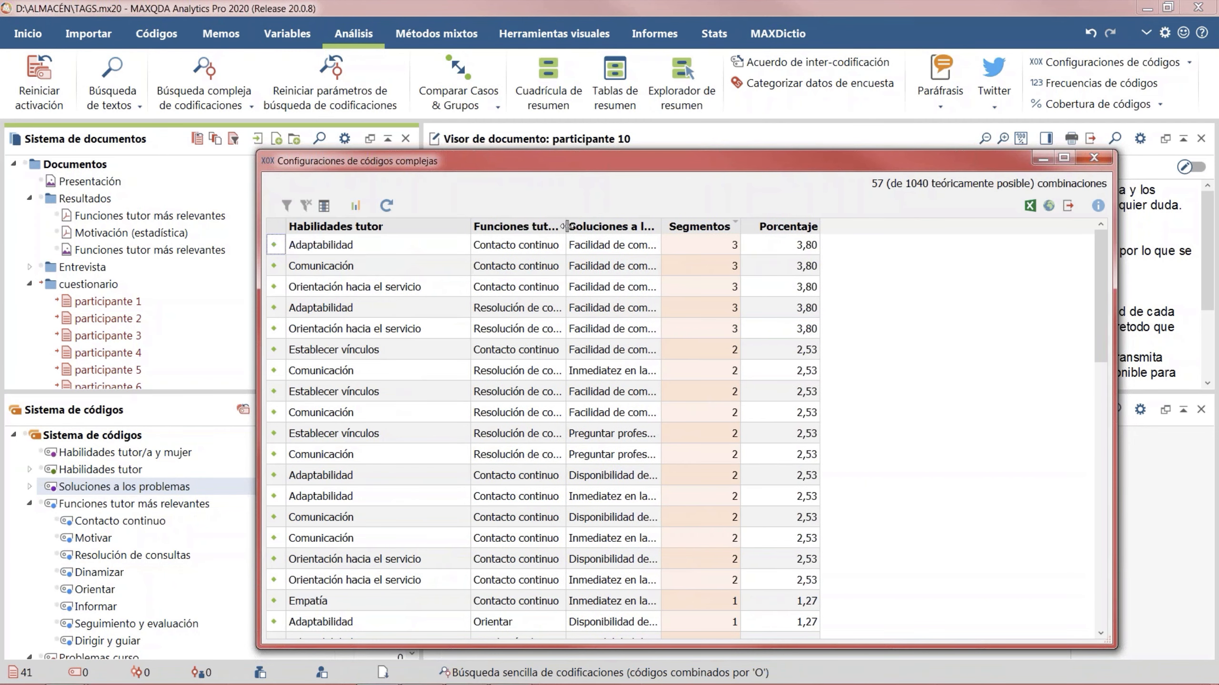
drag(565, 225, 618, 225)
drag(715, 225, 785, 225)
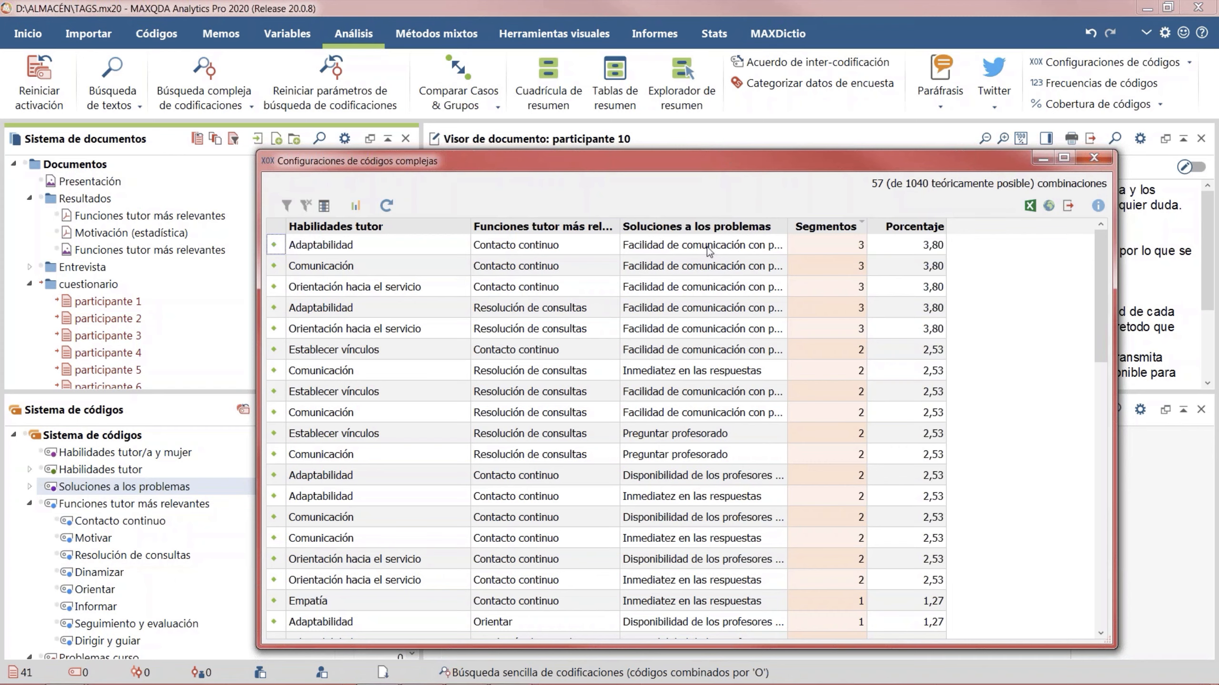
drag(787, 227, 873, 227)
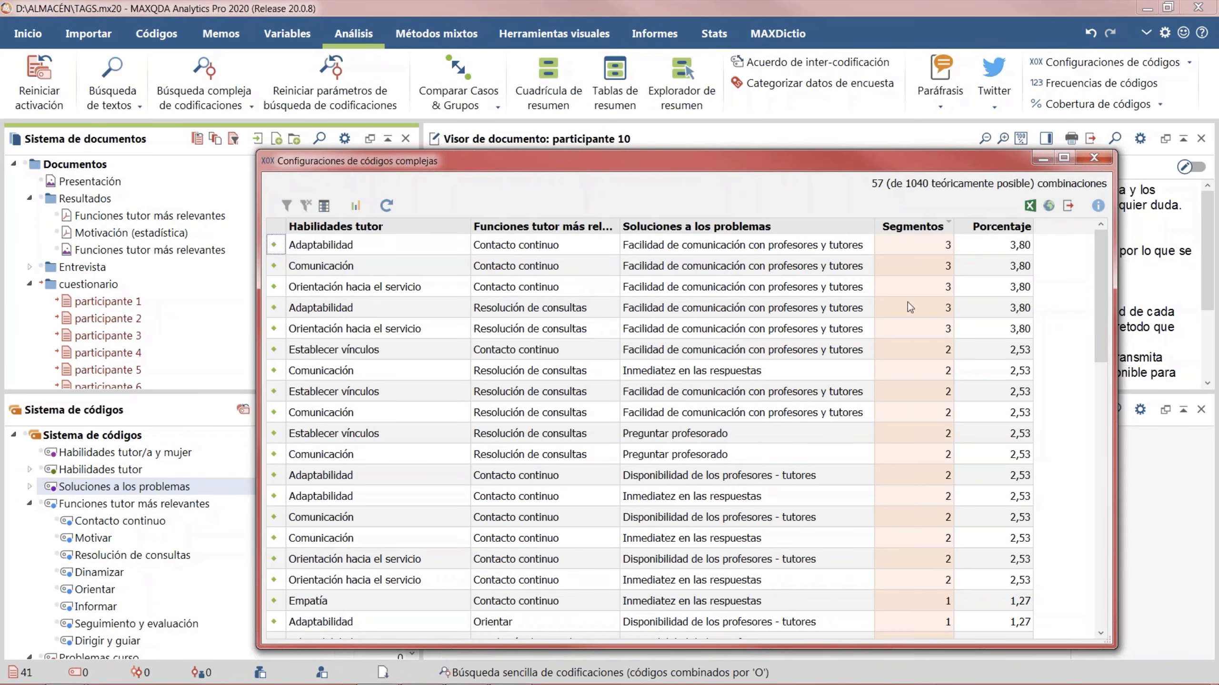
drag(768, 152, 669, 76)
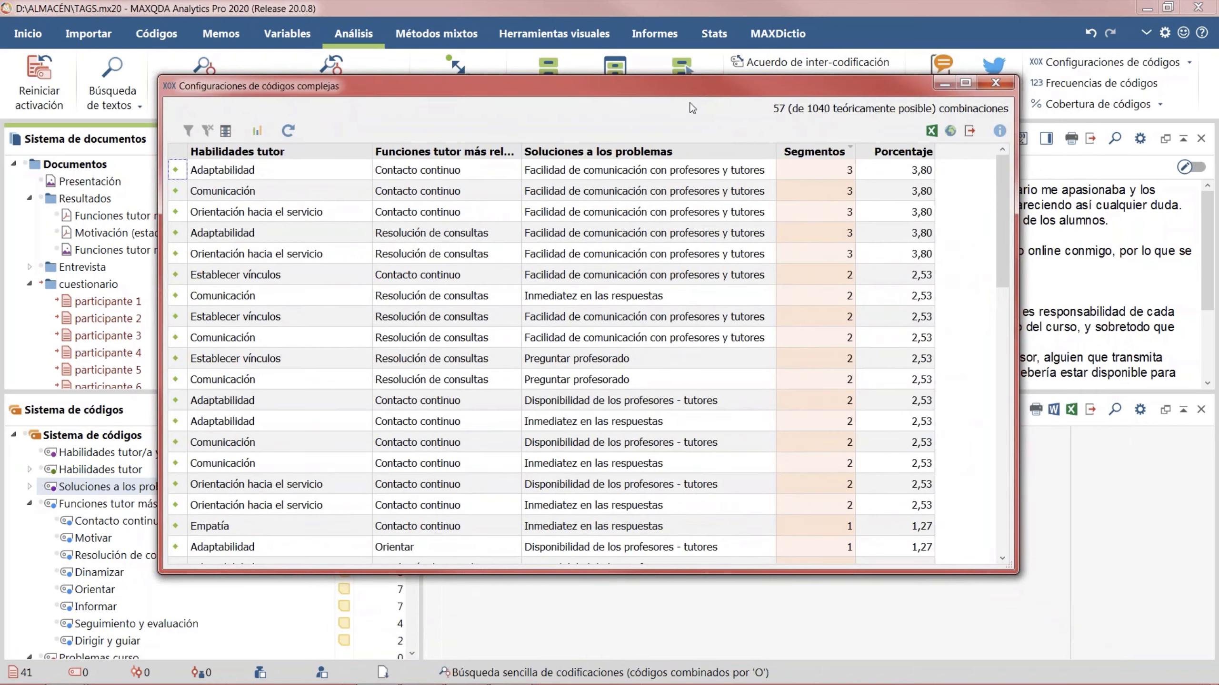
Step: View the frequency table and bar chart of the first combination, widening the combination name column, and close the statistics window
click(257, 131)
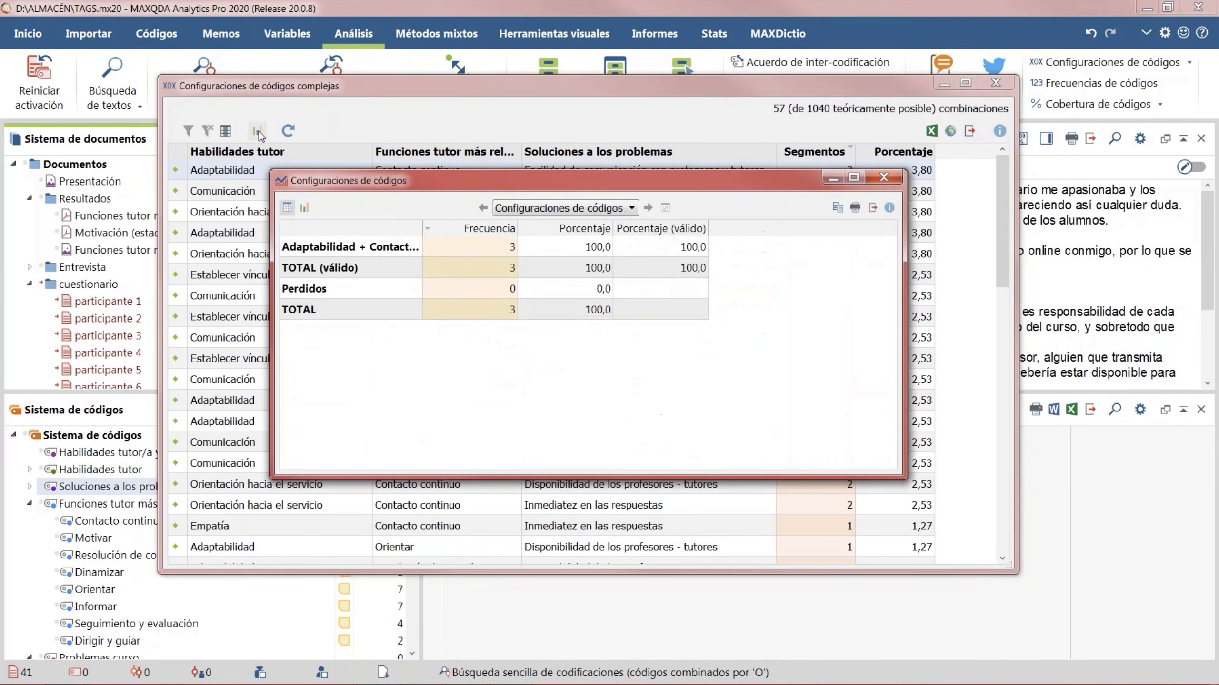
drag(423, 229, 563, 229)
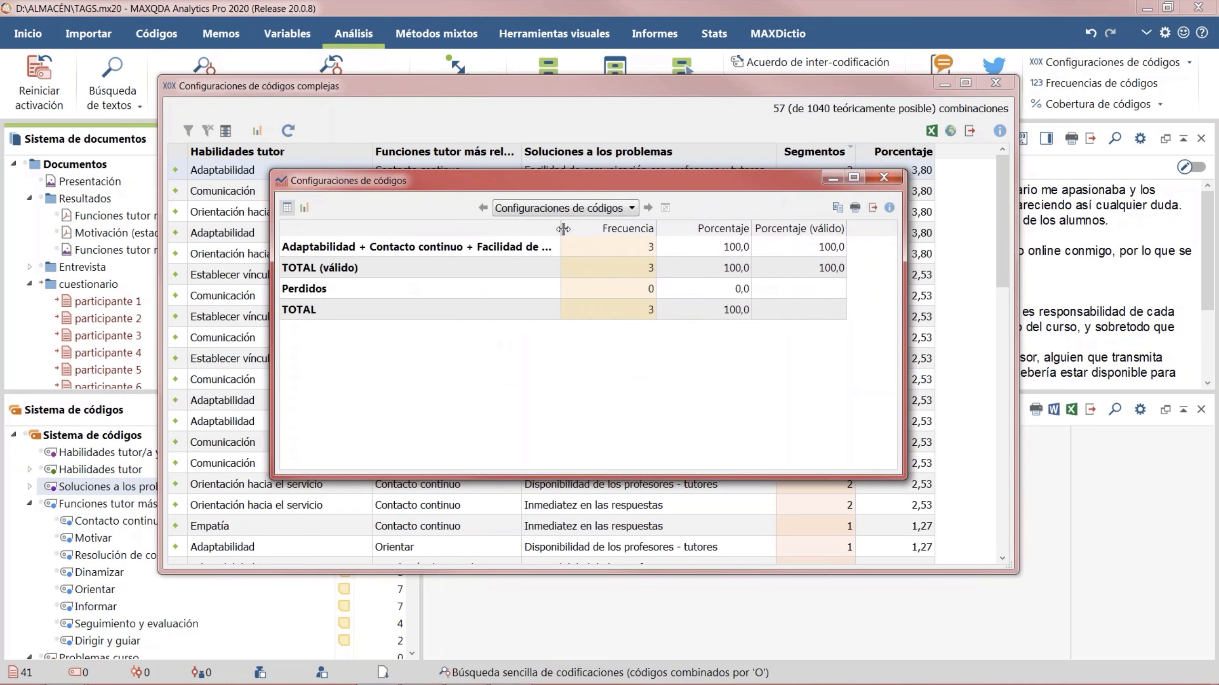
click(305, 208)
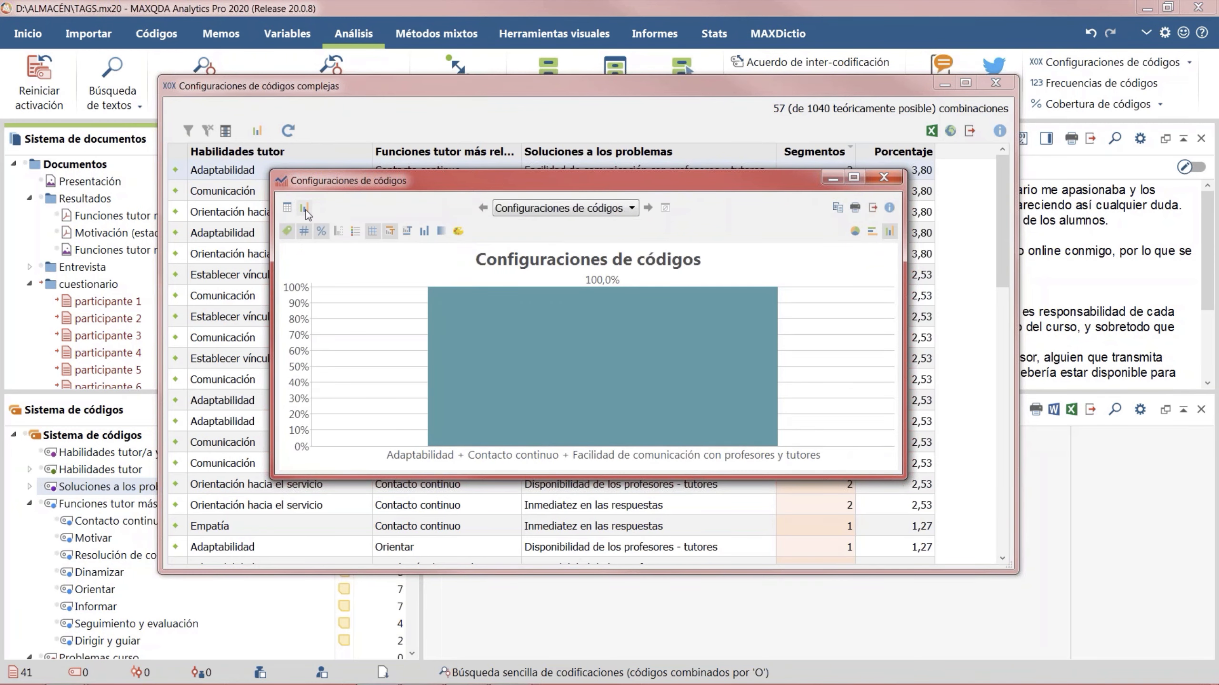
click(884, 178)
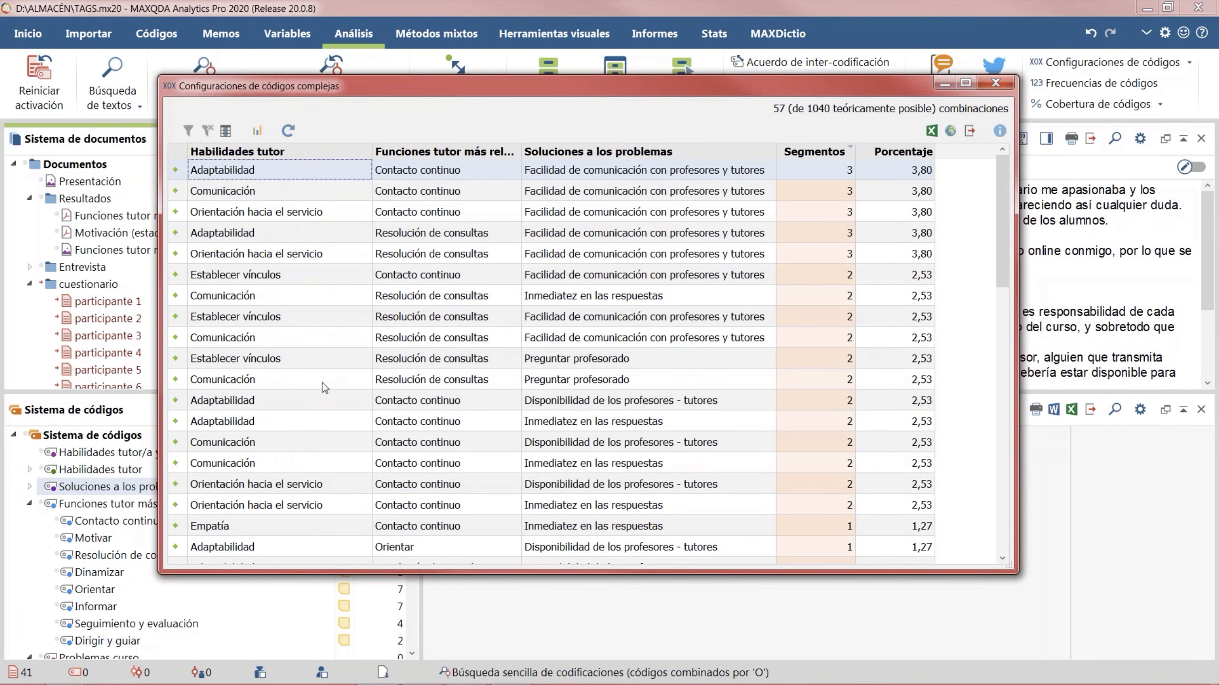
Step: Chart the first ten combinations as horizontal bars in a wider window, and close the chart and results windows
shift+click(312, 362)
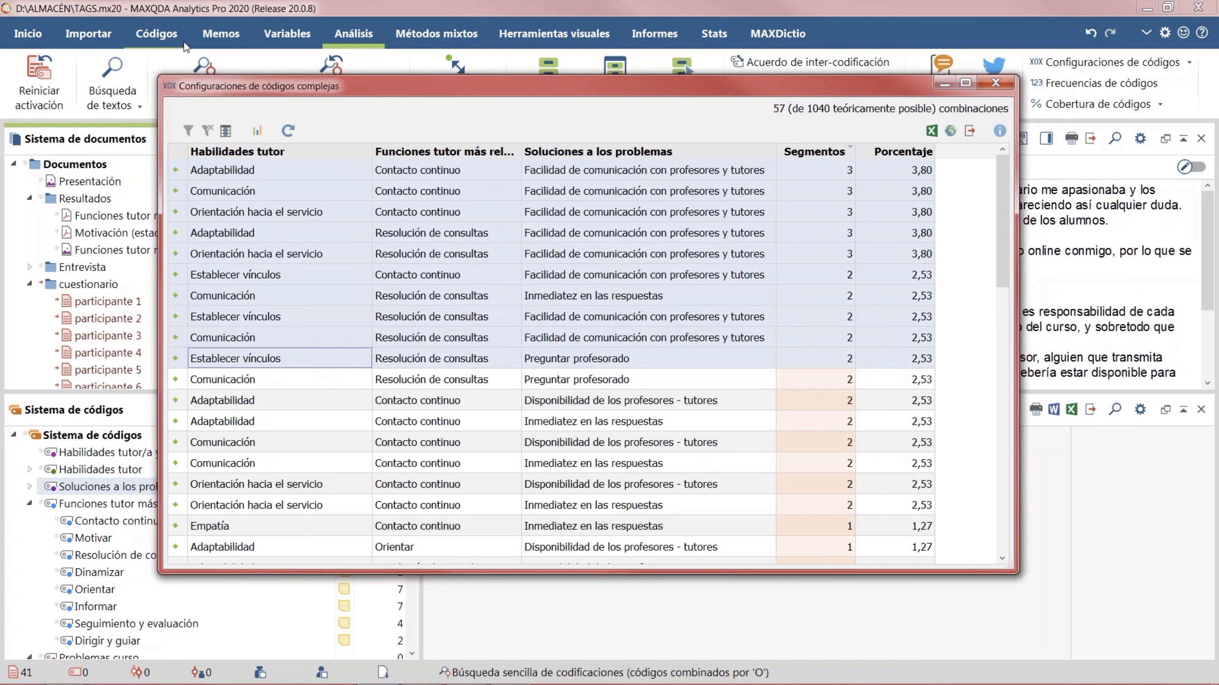
click(258, 131)
click(305, 209)
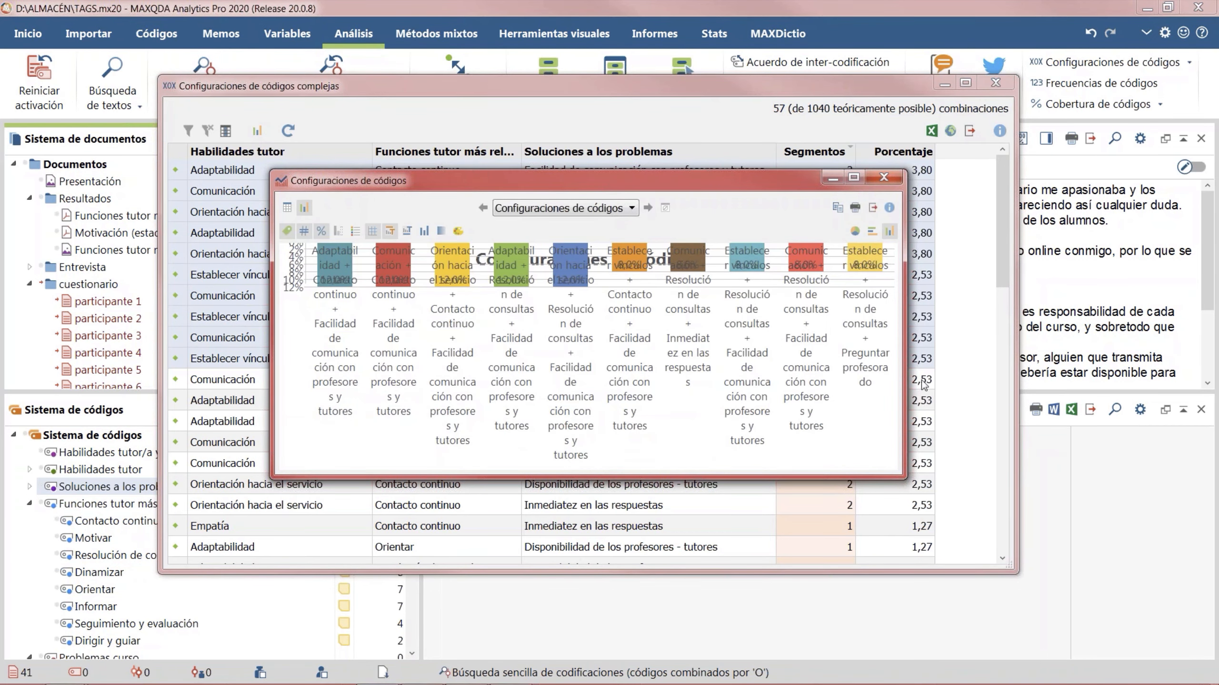
click(873, 232)
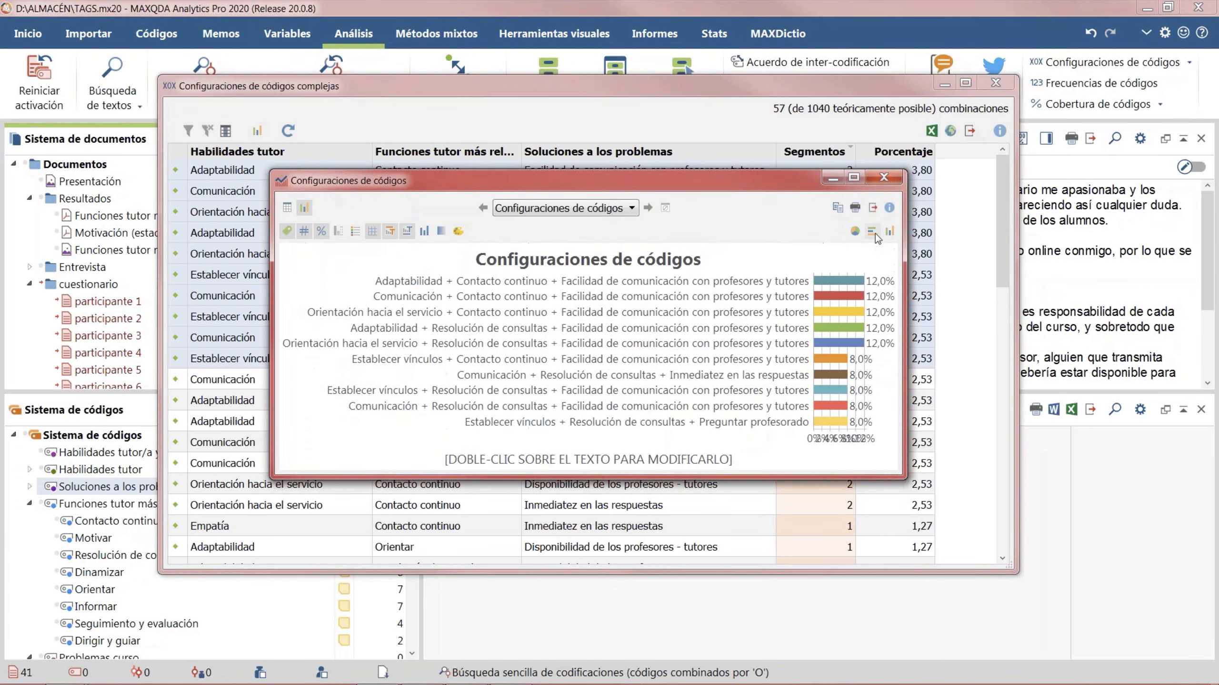
drag(912, 327, 1142, 326)
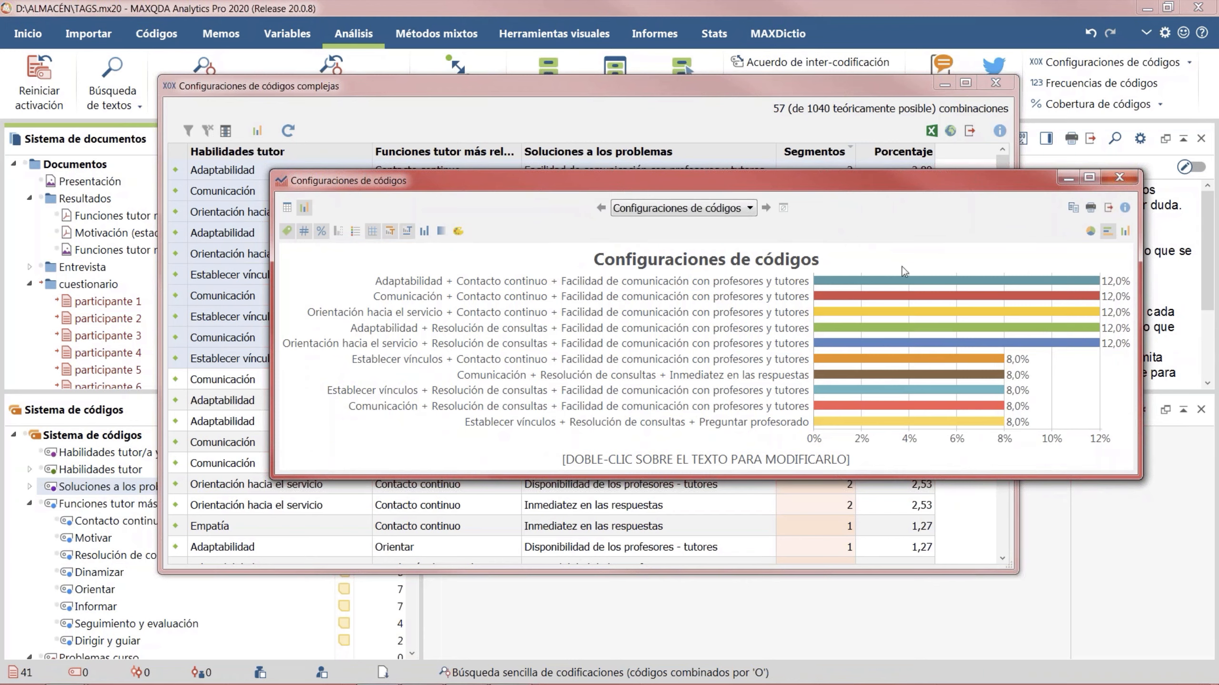
click(1119, 178)
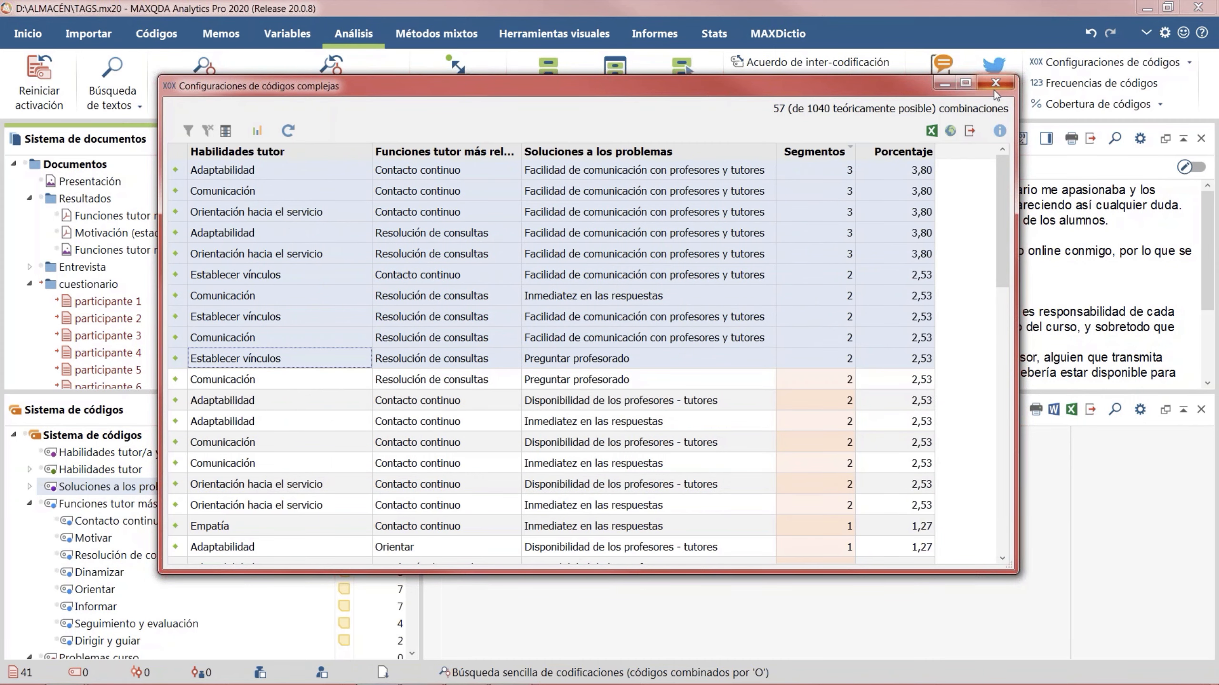
click(994, 84)
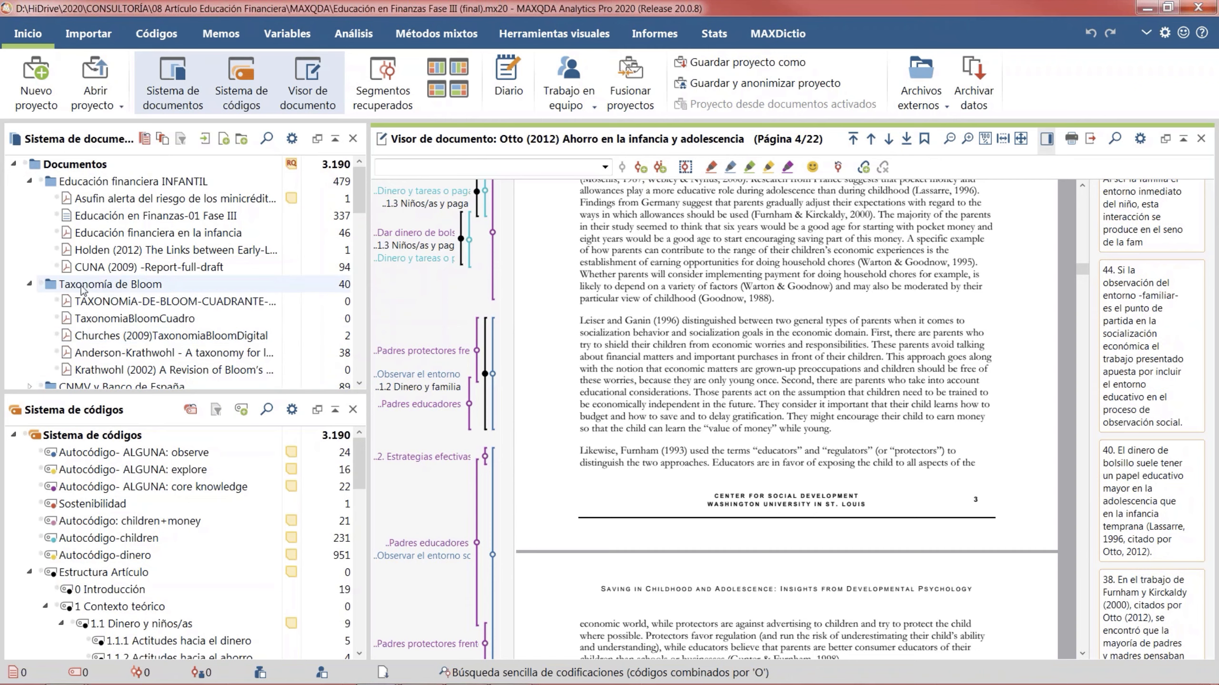
Step: Enlarge the code system area and look through the financial education project's document groups, the Estructura Artículo codes and the open PDF's paraphrases
drag(158, 398, 165, 309)
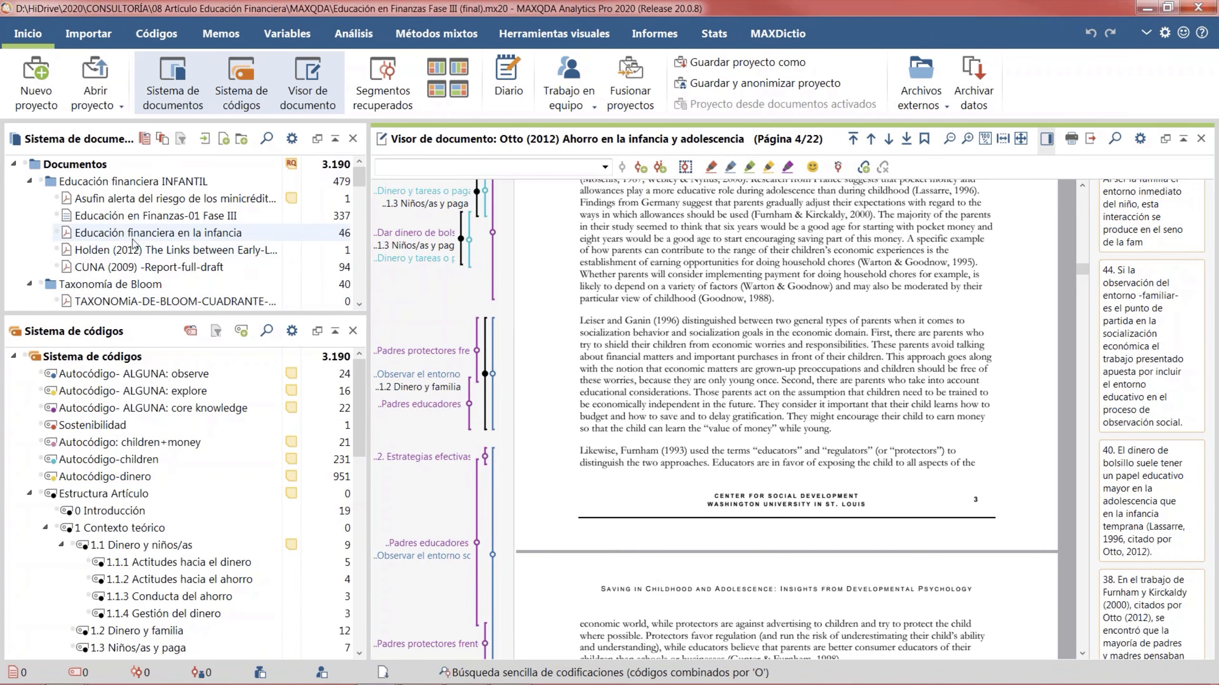
scroll(134, 245, down, 4)
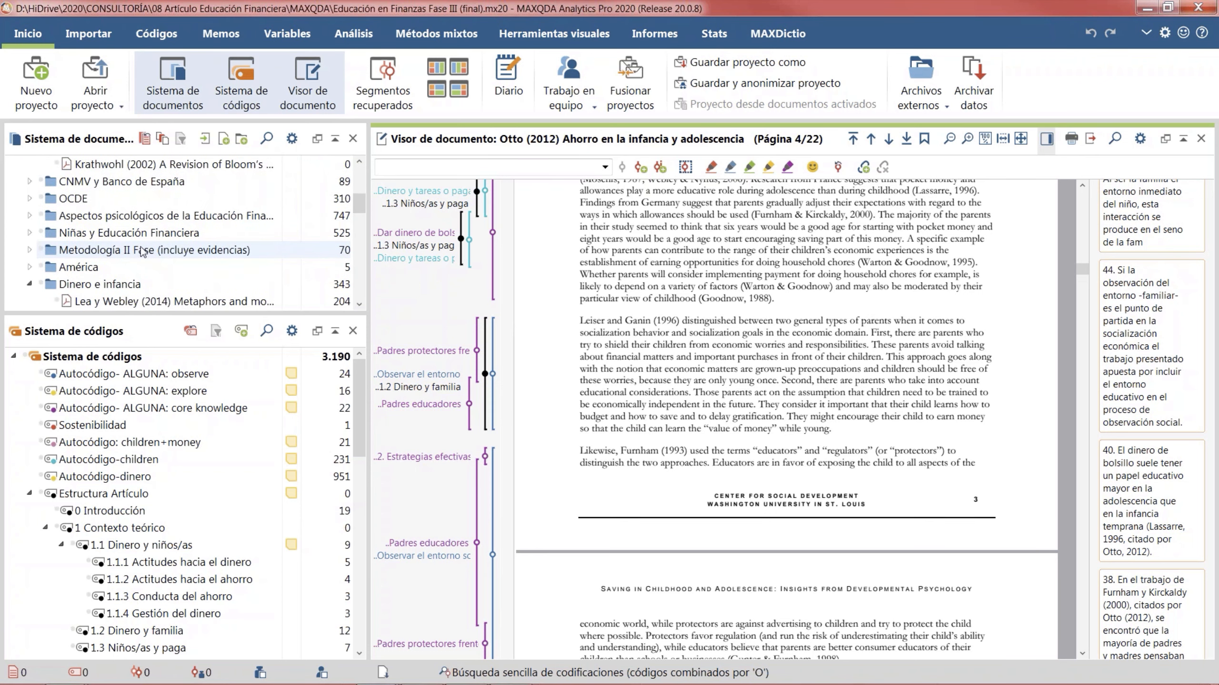
scroll(143, 252, up, 1)
scroll(142, 252, down, 2)
scroll(113, 422, down, 4)
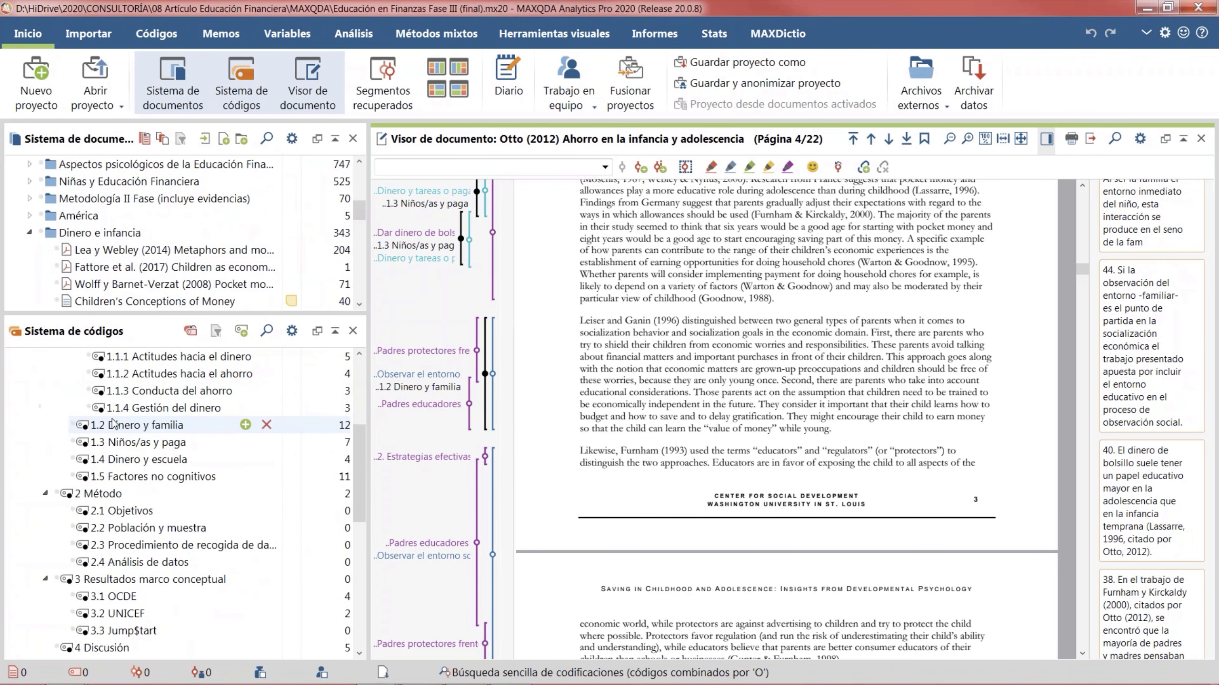
scroll(113, 422, up, 3)
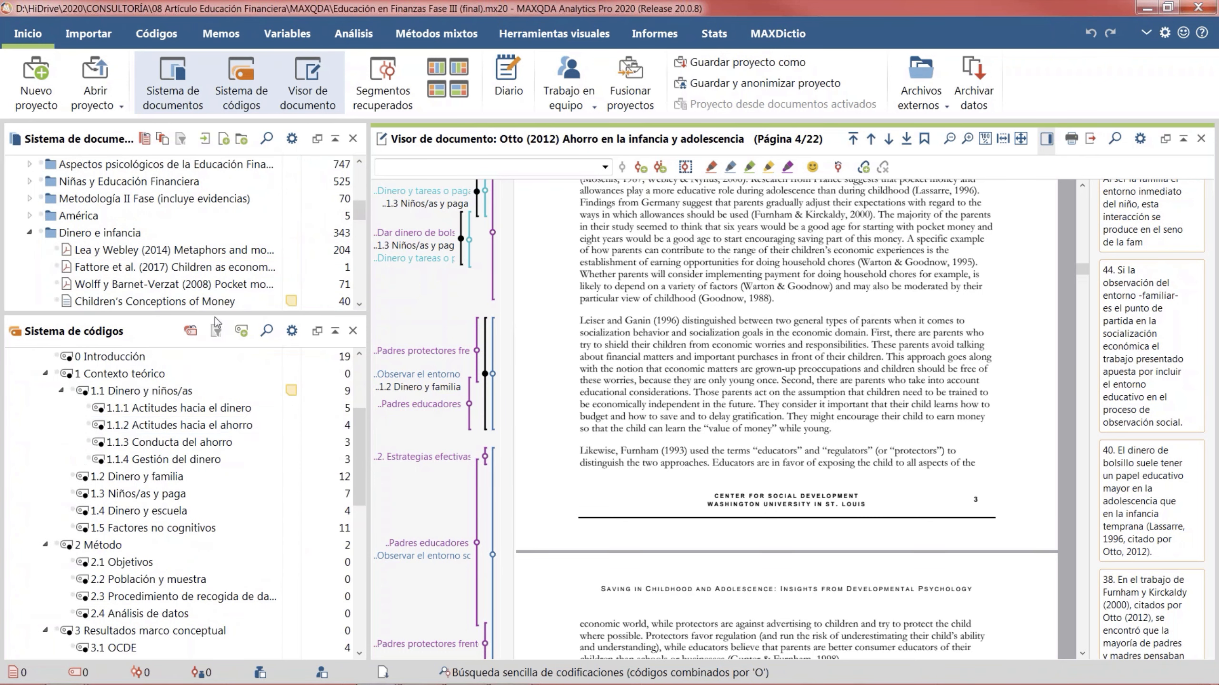
drag(226, 311, 225, 221)
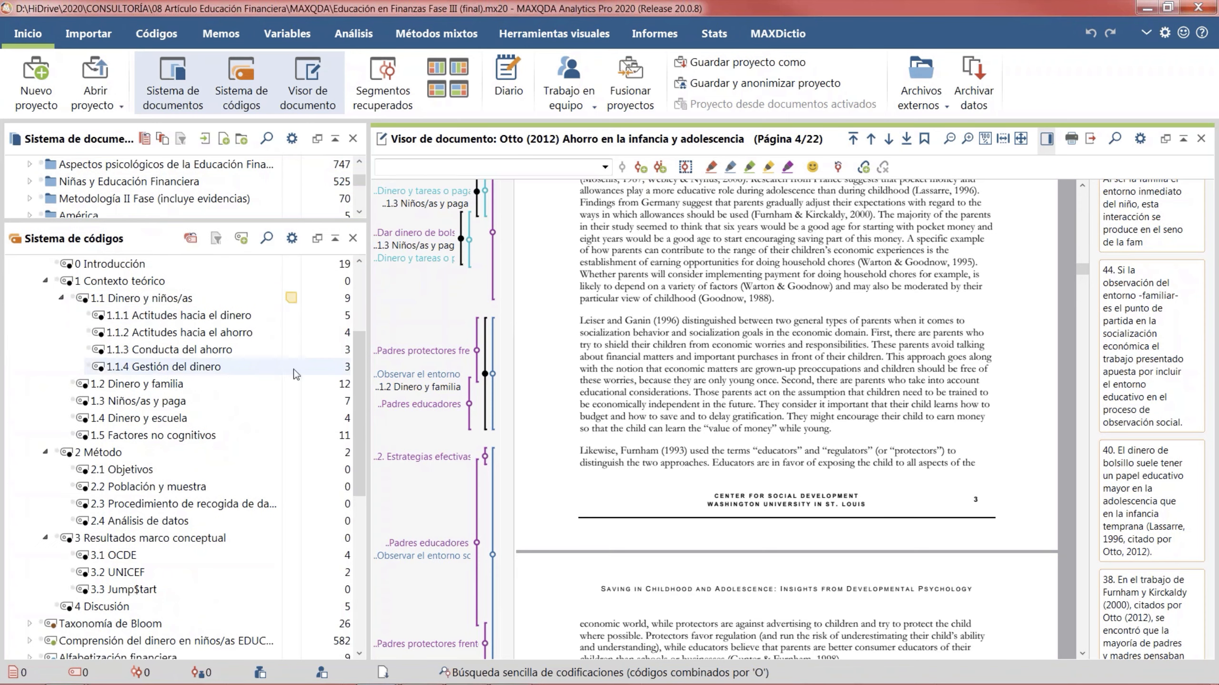
drag(361, 386, 360, 379)
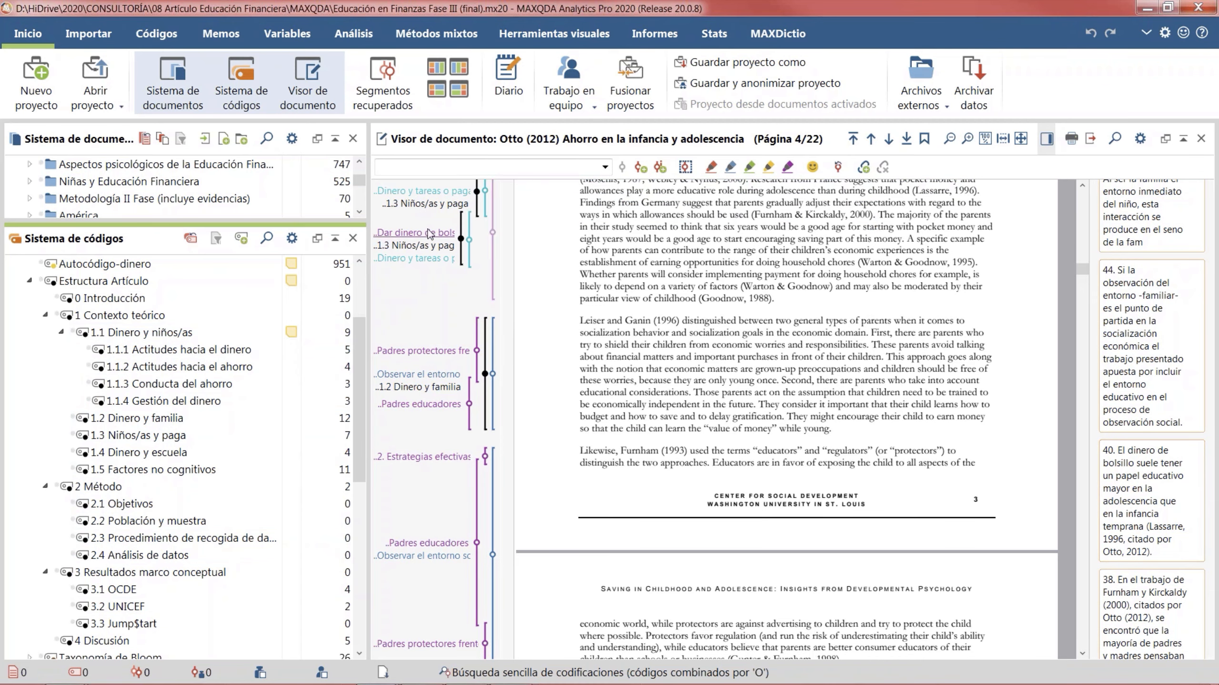
scroll(456, 426, up, 4)
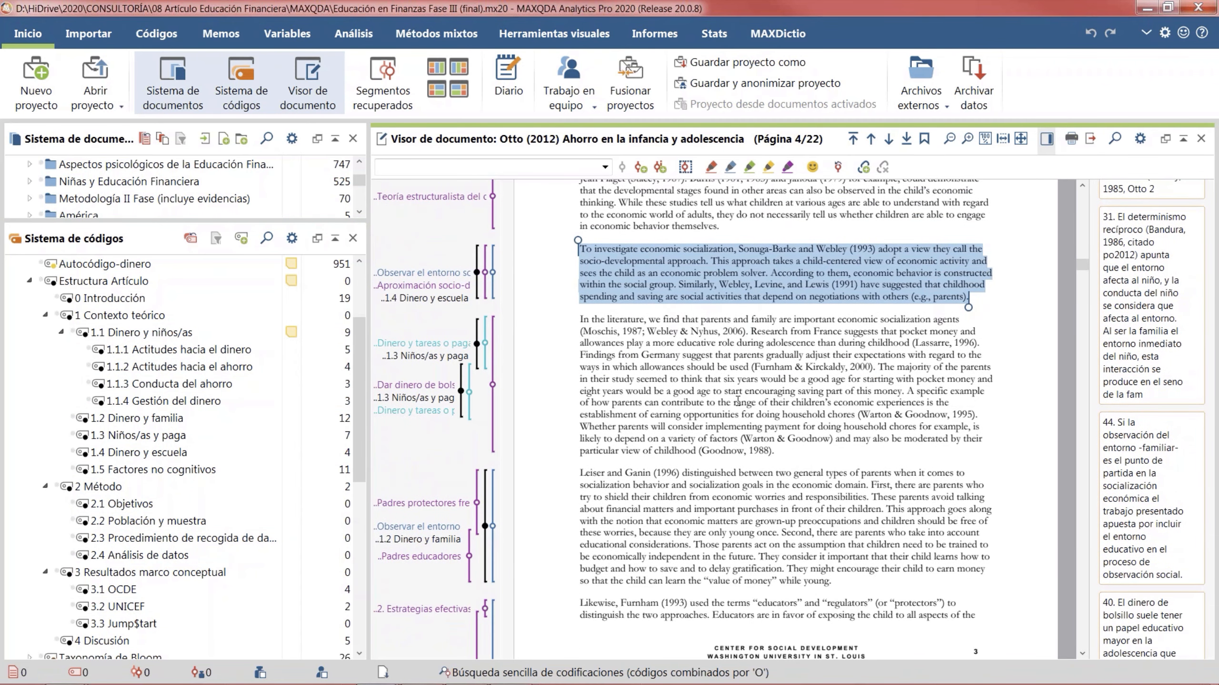
Step: Open the project's paraphrases for categorising and maximize that window
click(354, 34)
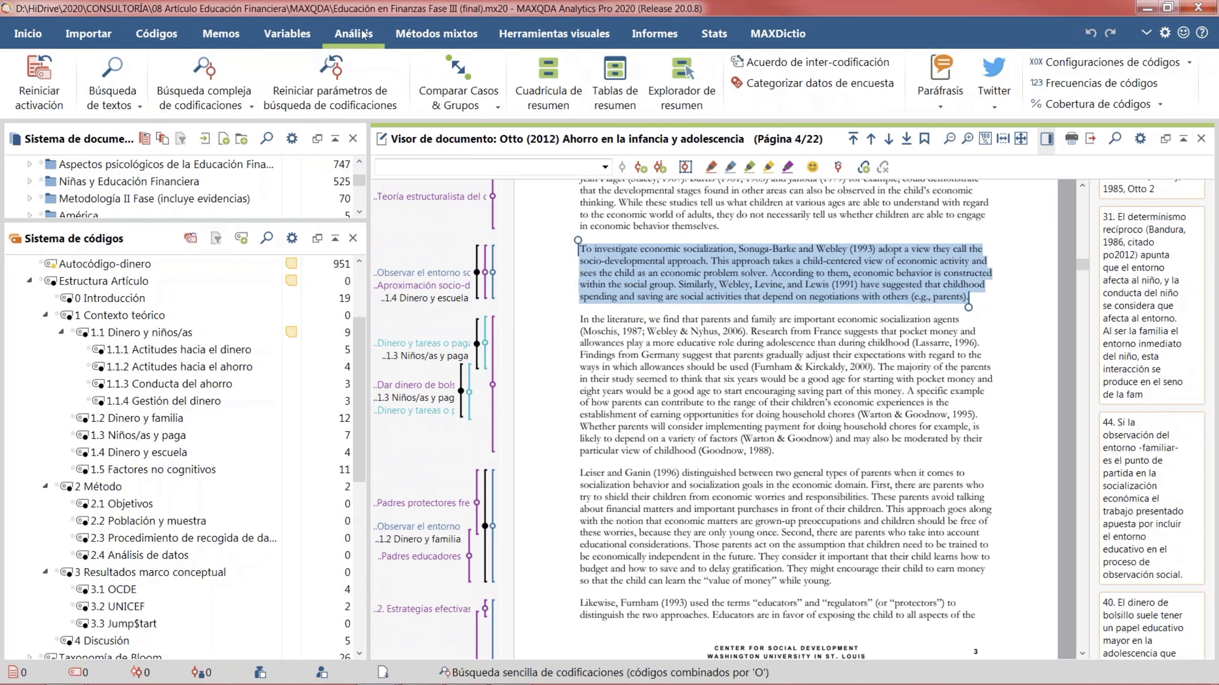
click(951, 114)
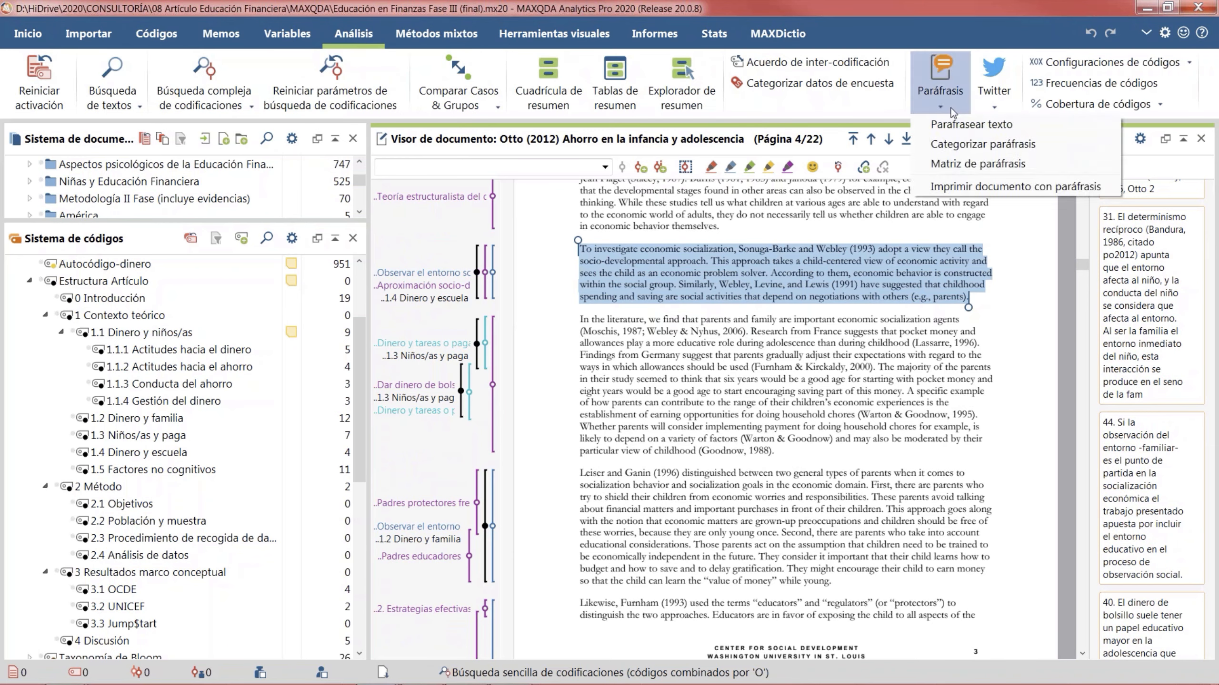
click(980, 145)
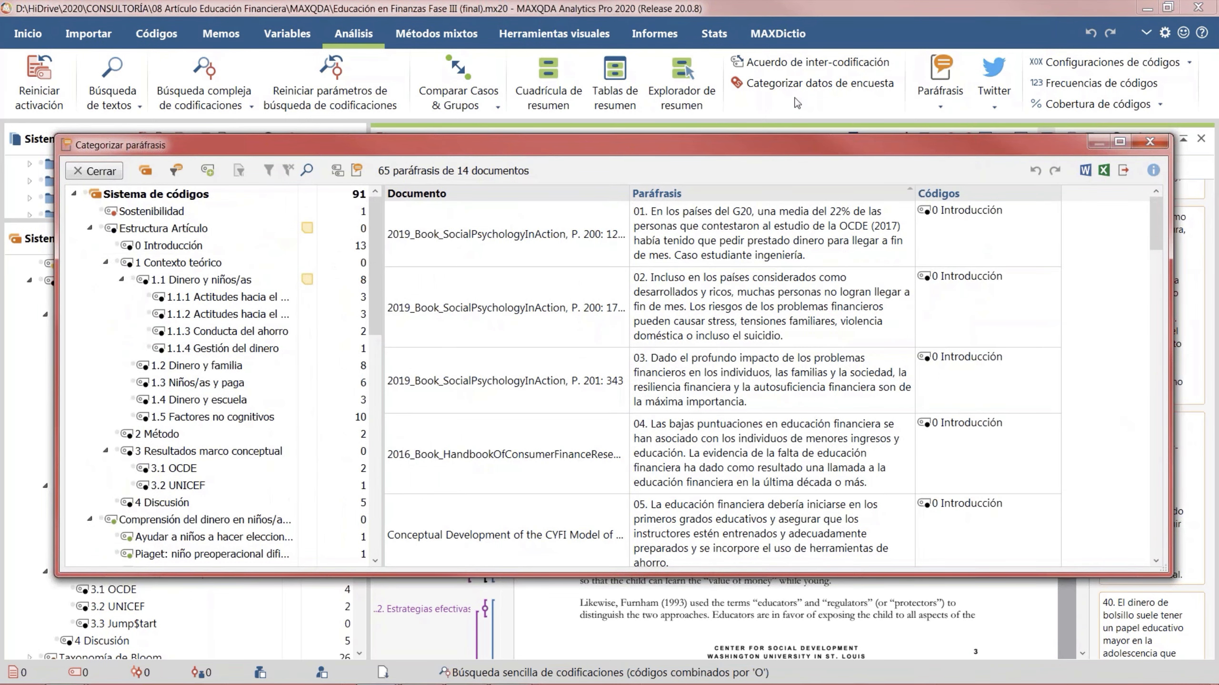
double_click(730, 144)
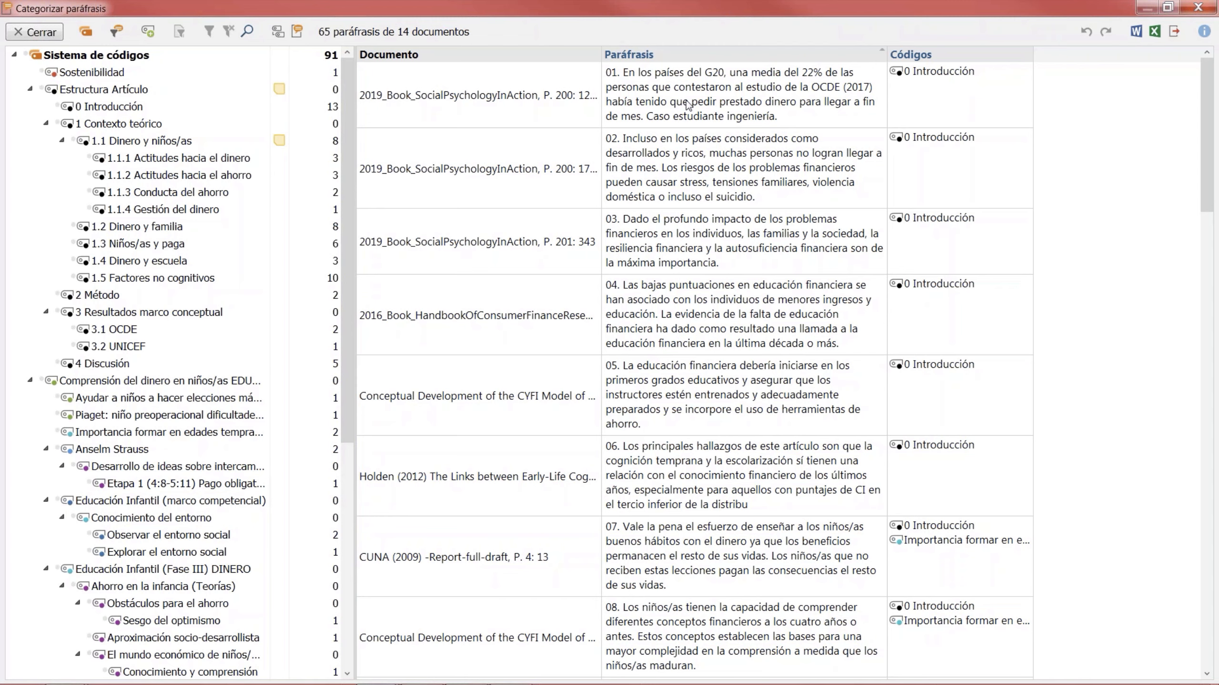
Step: Shift the paraphrase window to uncover the document viewer and check paraphrases 02 and 03 against their source passages
click(684, 164)
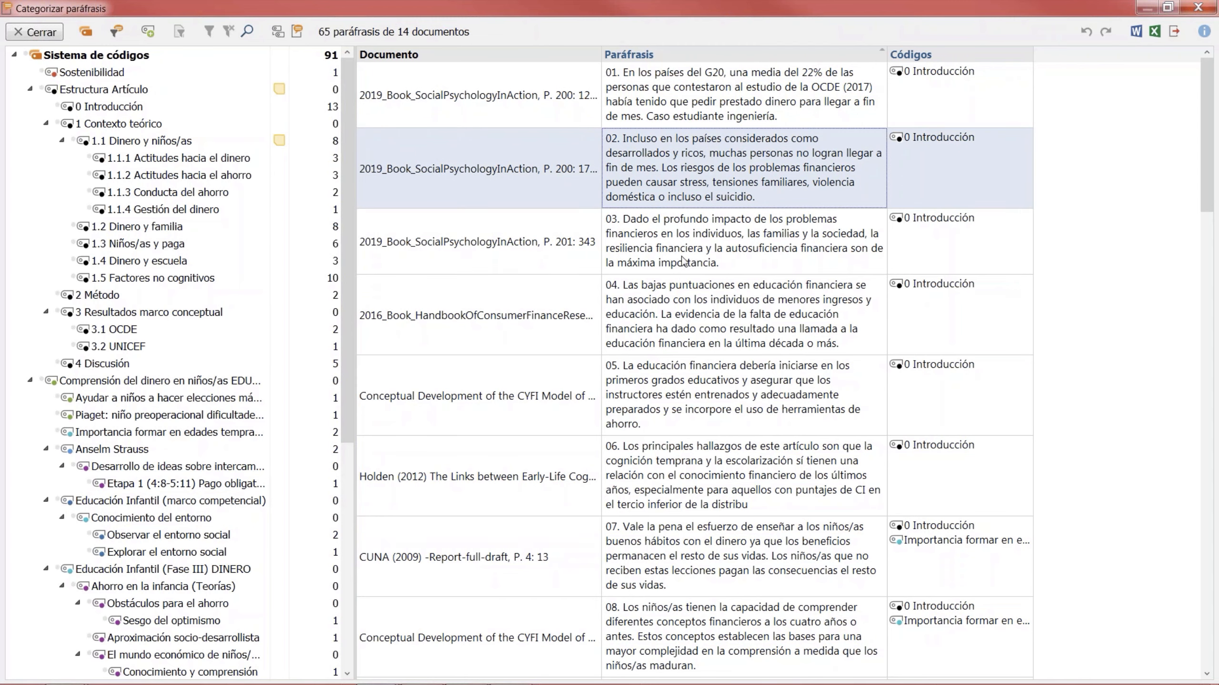
drag(820, 15, 767, 298)
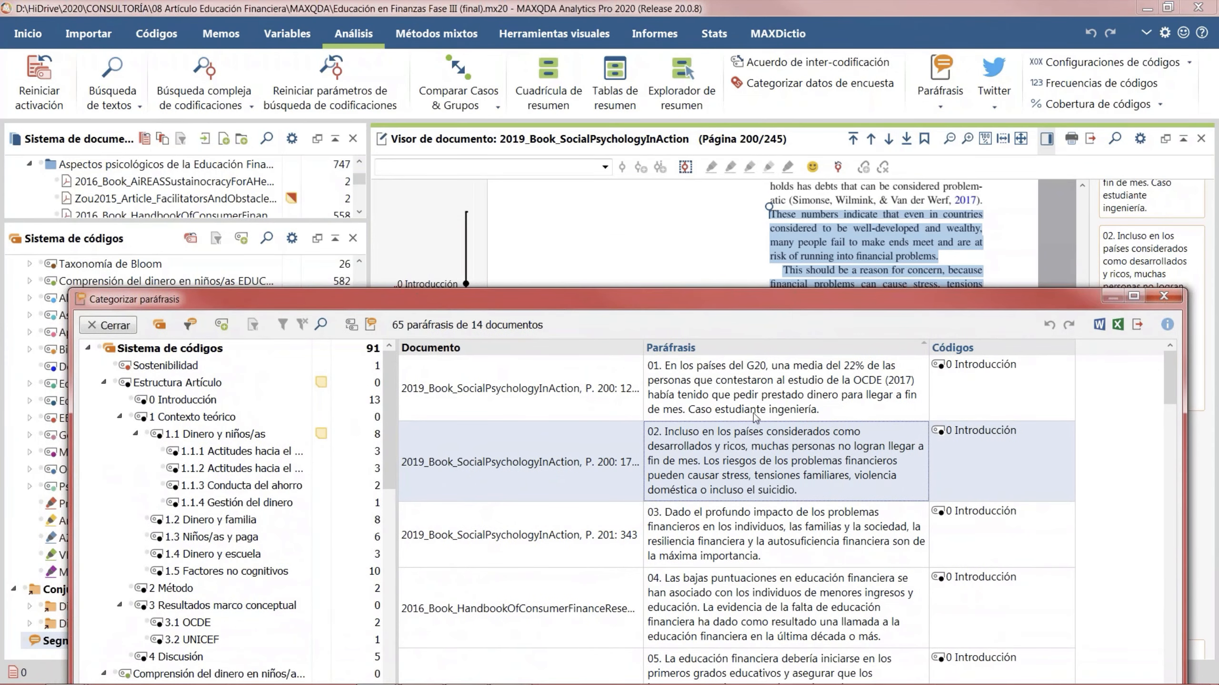
click(756, 530)
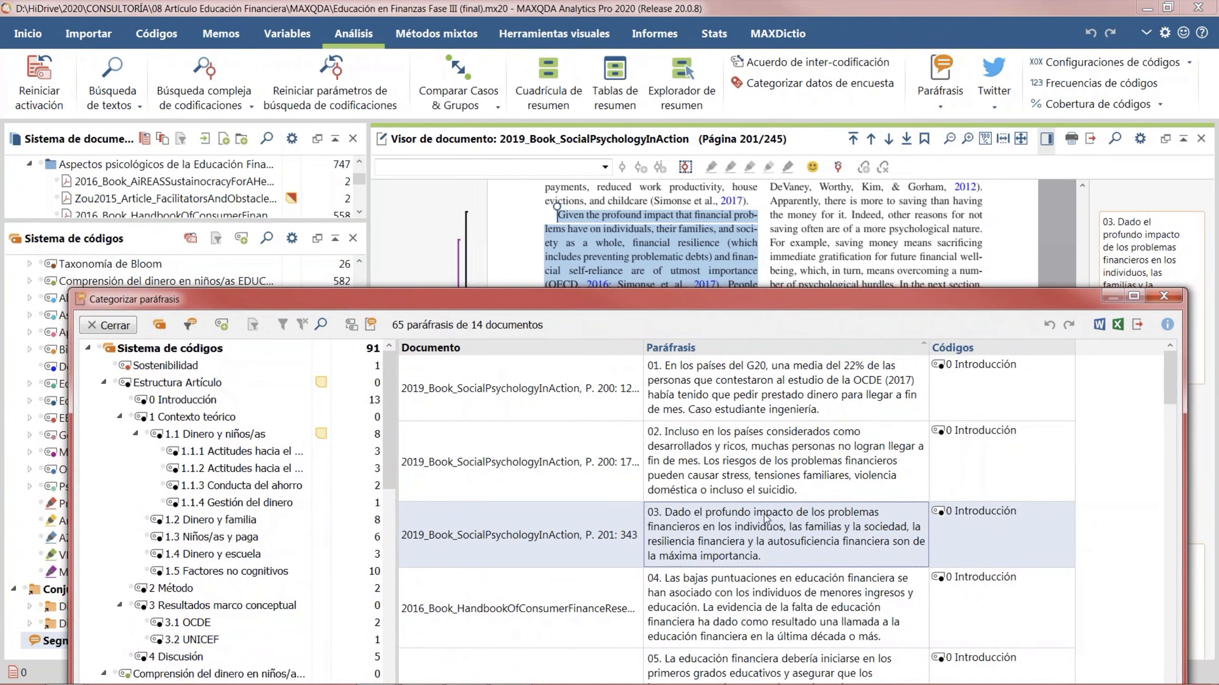
Step: Look through the remaining categorised paraphrases and their assigned codes, from 03 to 59, and close the paraphrase window
drag(536, 294, 543, 138)
scroll(653, 408, down, 2)
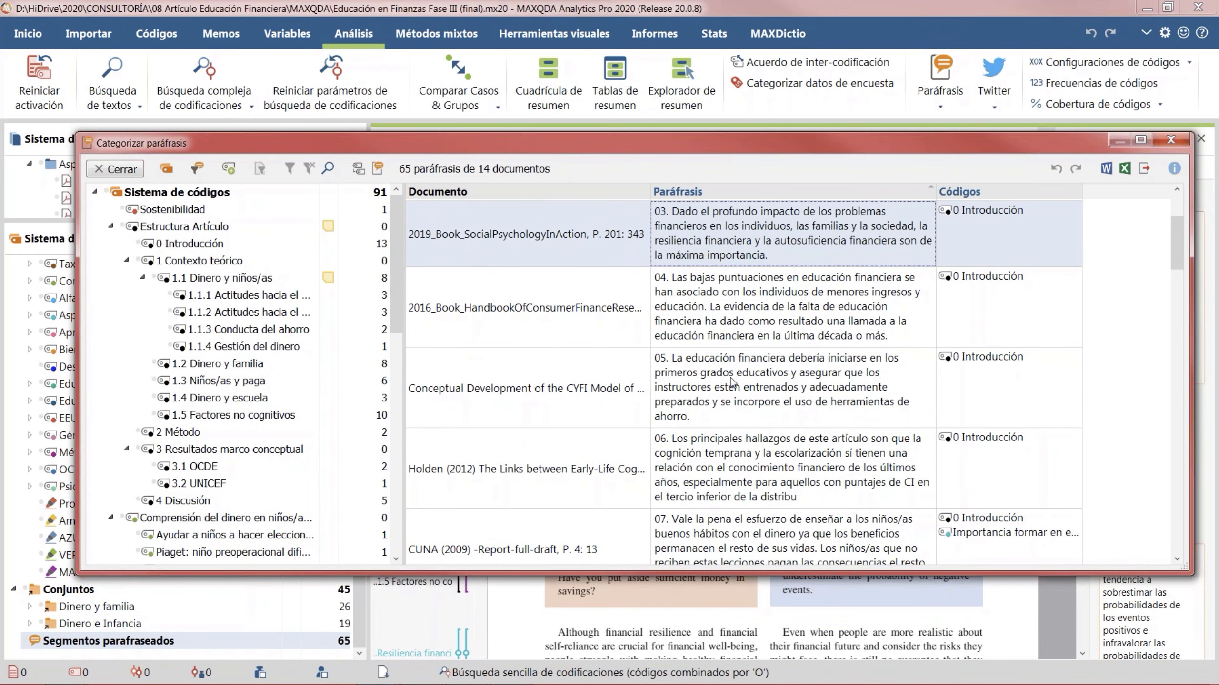
scroll(720, 350, down, 4)
scroll(718, 349, down, 10)
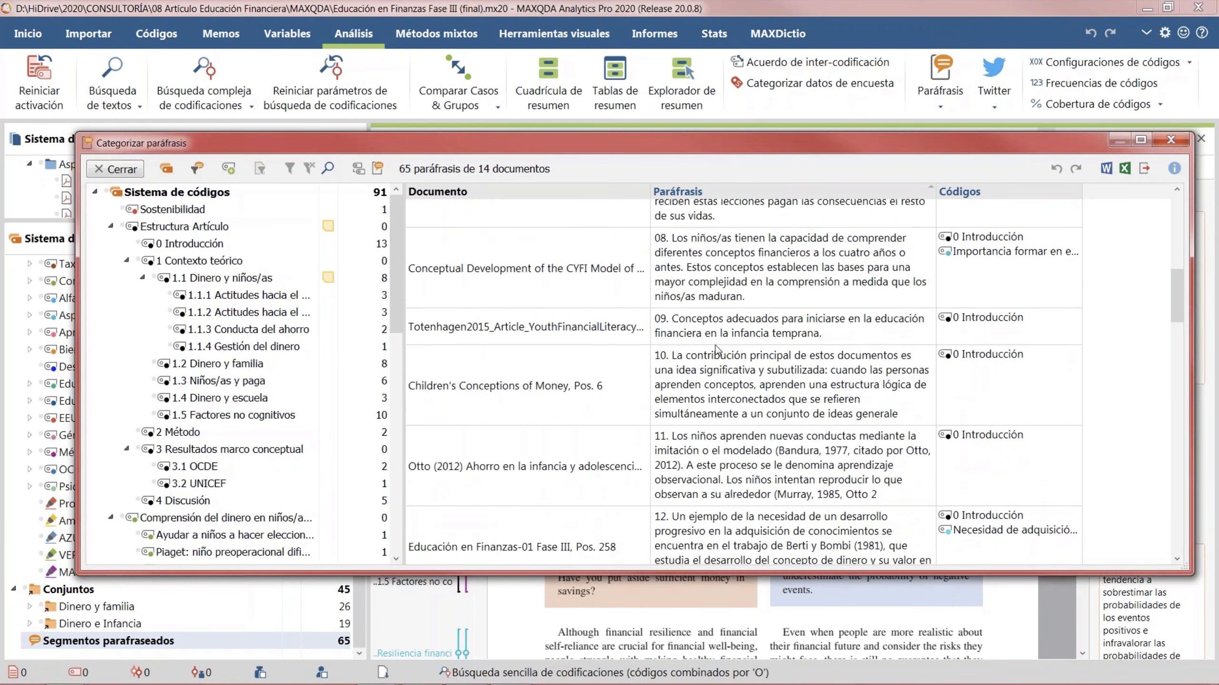
scroll(718, 347, down, 10)
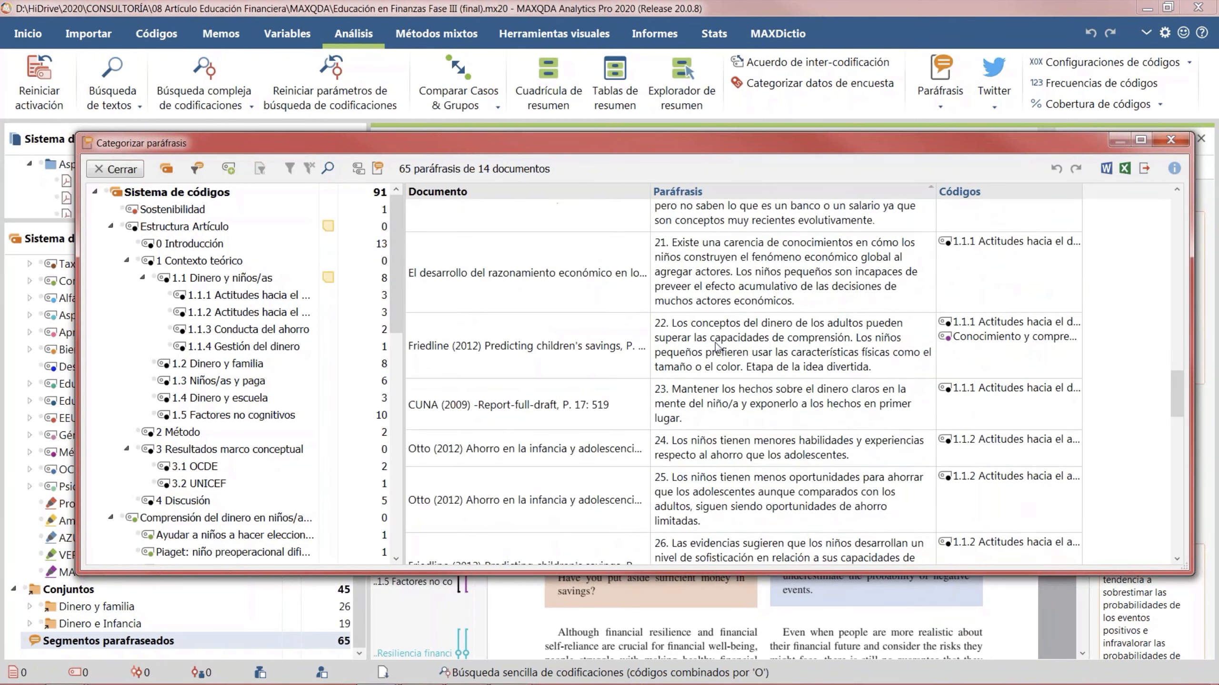
scroll(717, 347, down, 10)
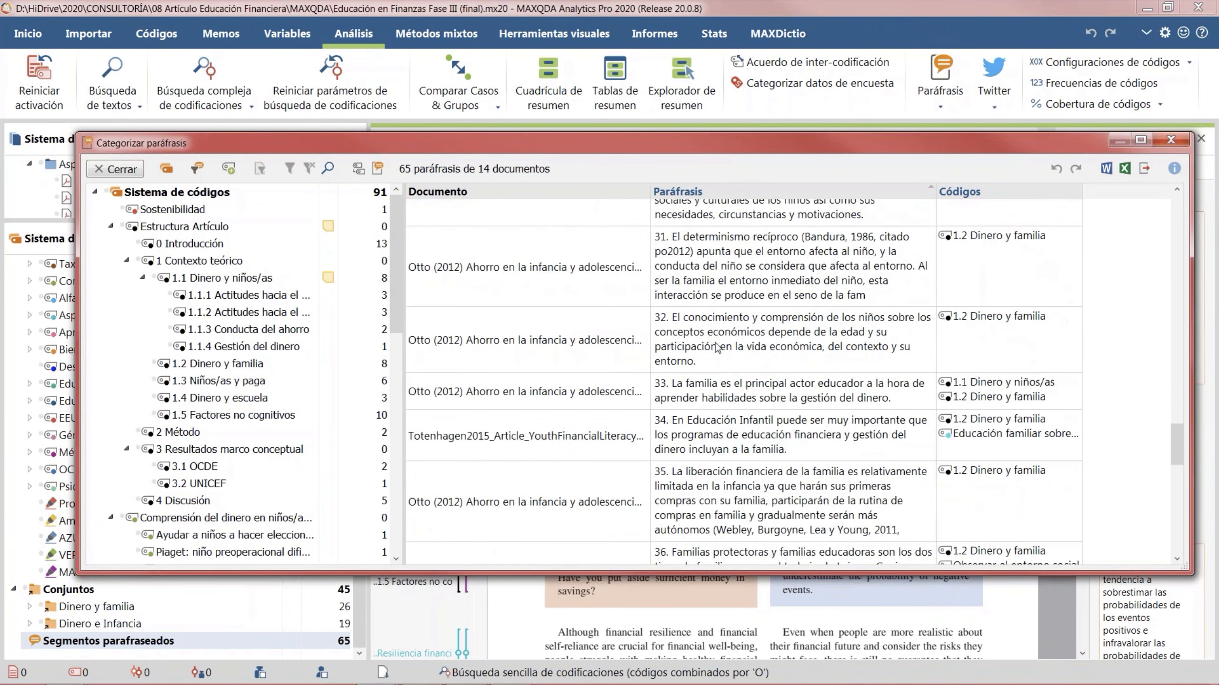
scroll(707, 344, down, 12)
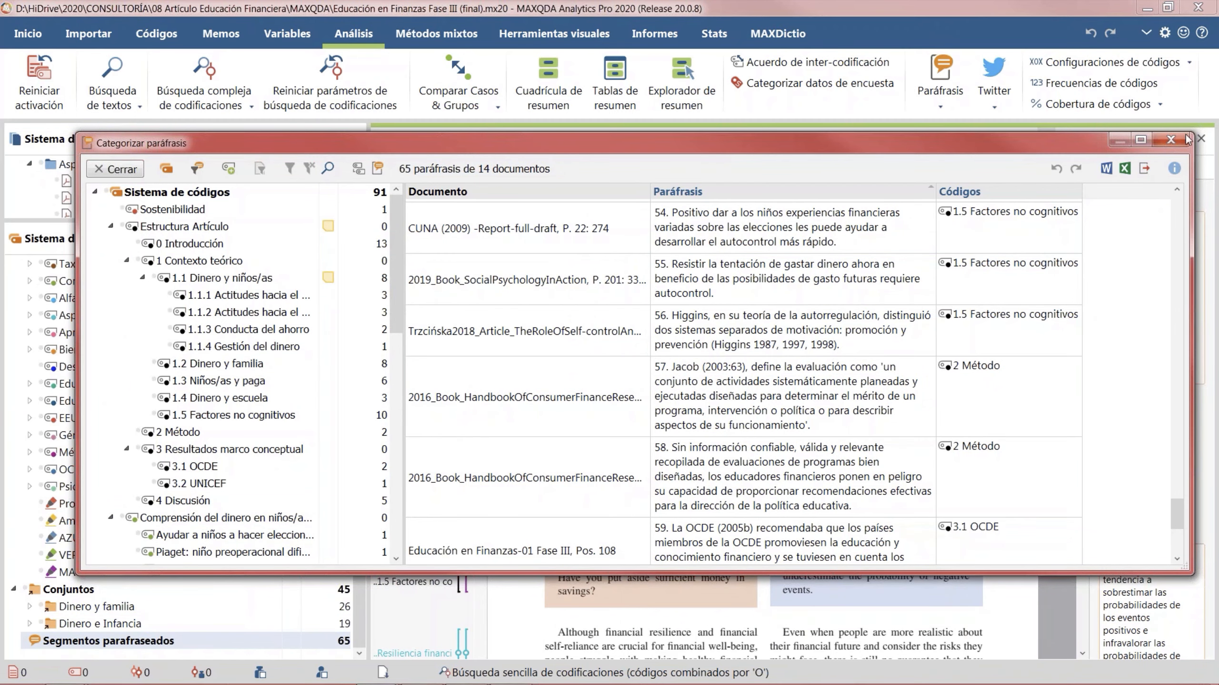
click(1171, 140)
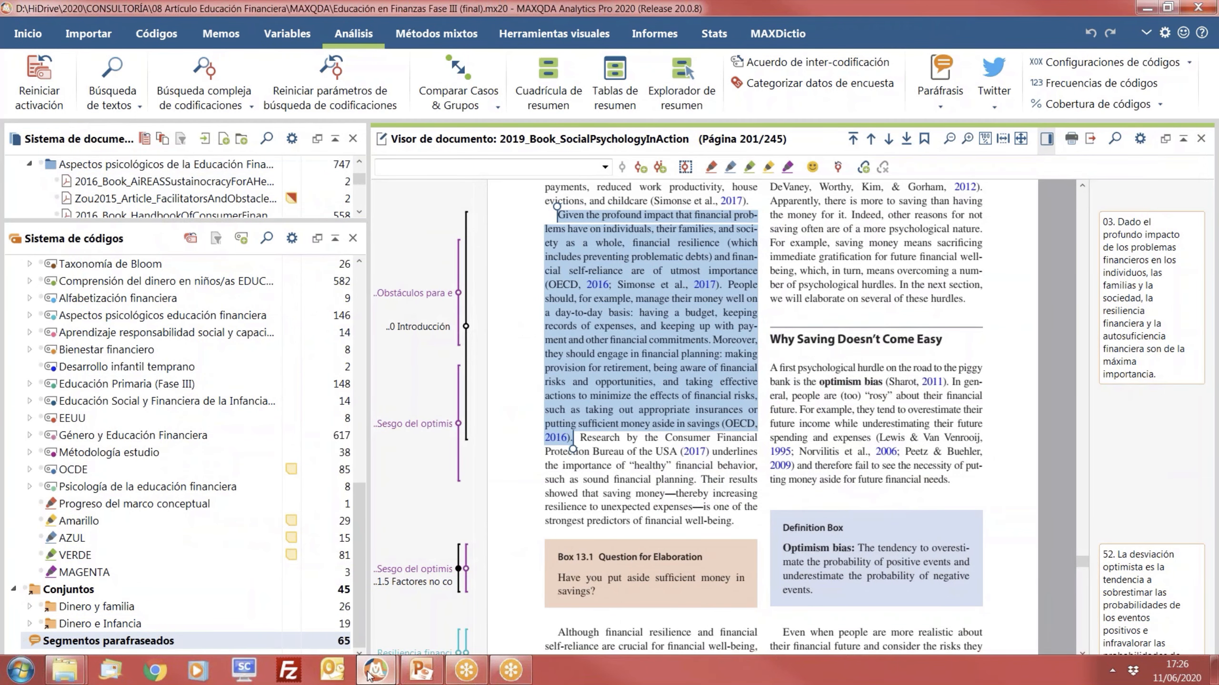
Step: Switch to the TAGS project and move the Orientar code directly below Resolución de consultas
mouse_move(368, 674)
click(275, 580)
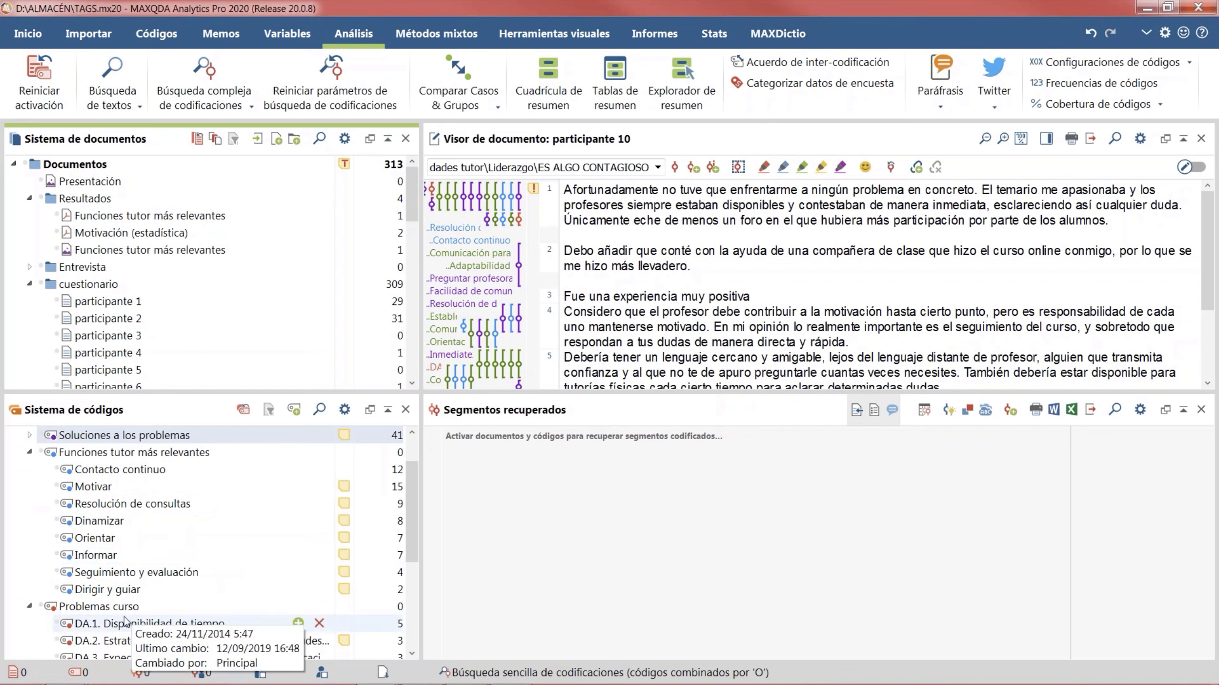
click(139, 537)
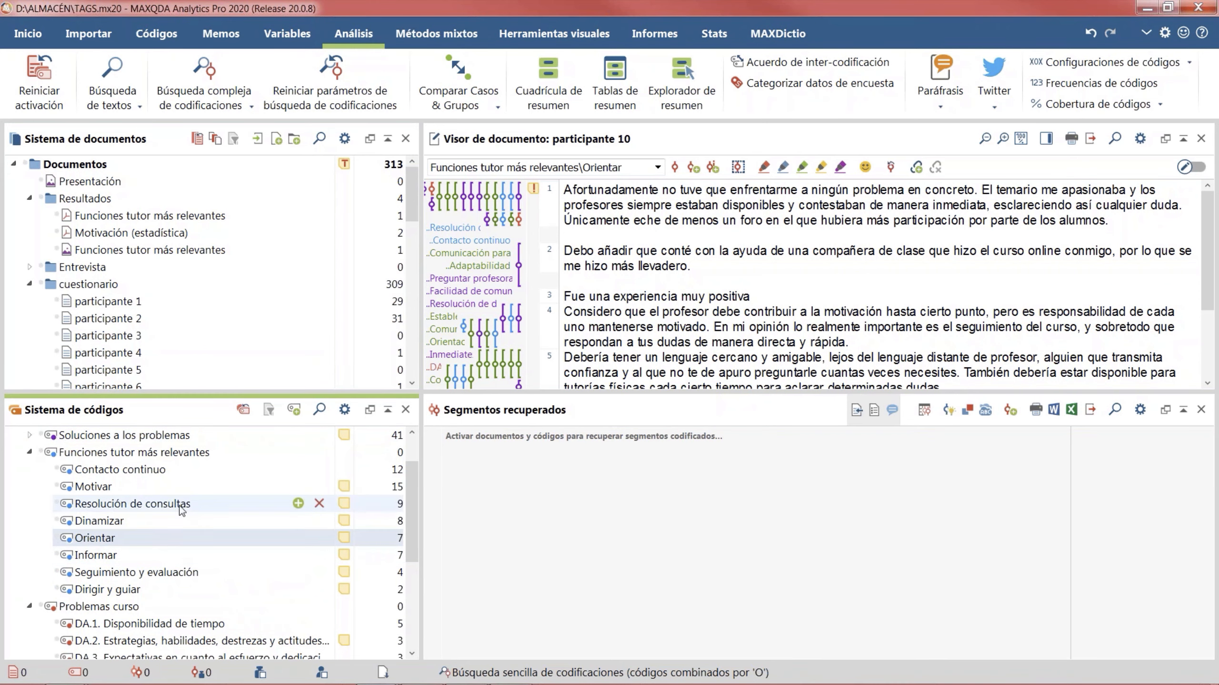
drag(181, 510, 135, 517)
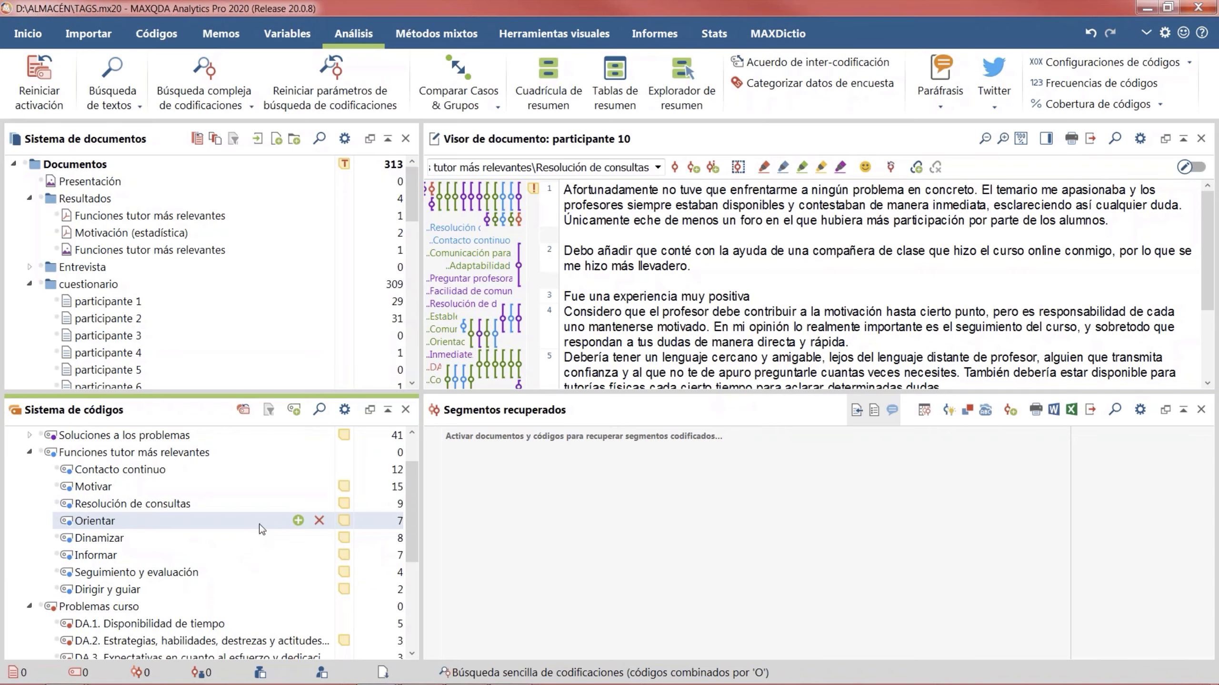
Step: Merge the Orientar code into Resolución de consultas, attaching its memo to the content of that code's memo
drag(259, 528, 314, 504)
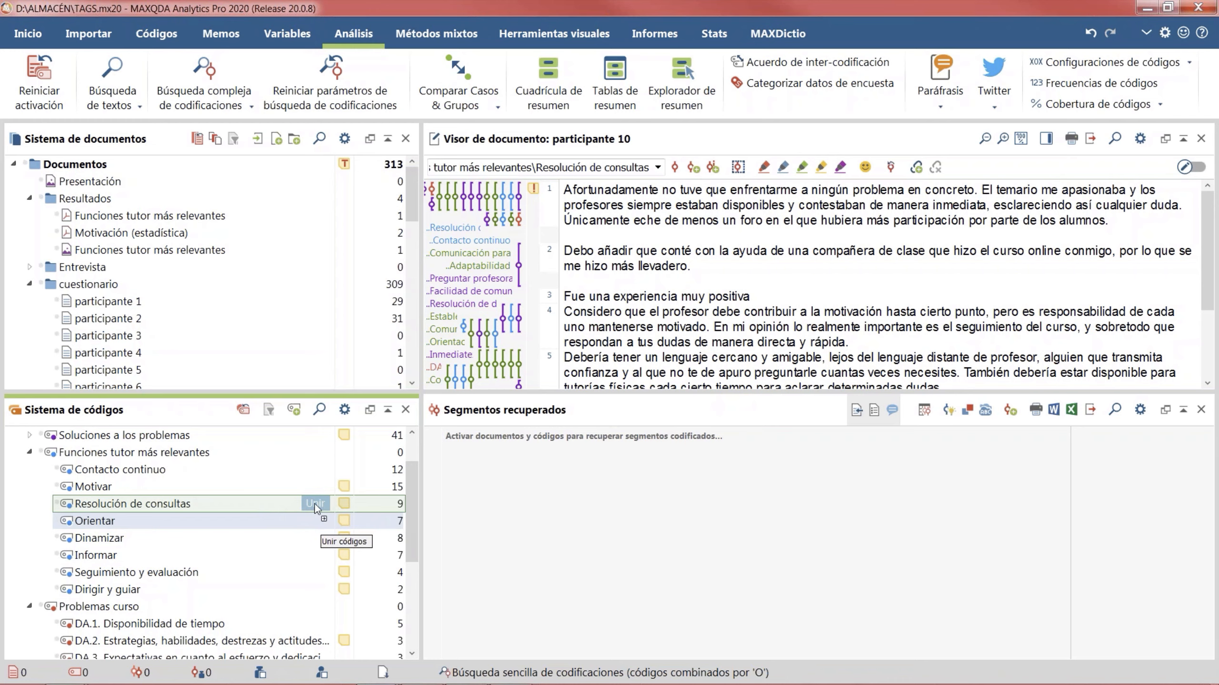
drag(314, 504, 312, 508)
click(314, 504)
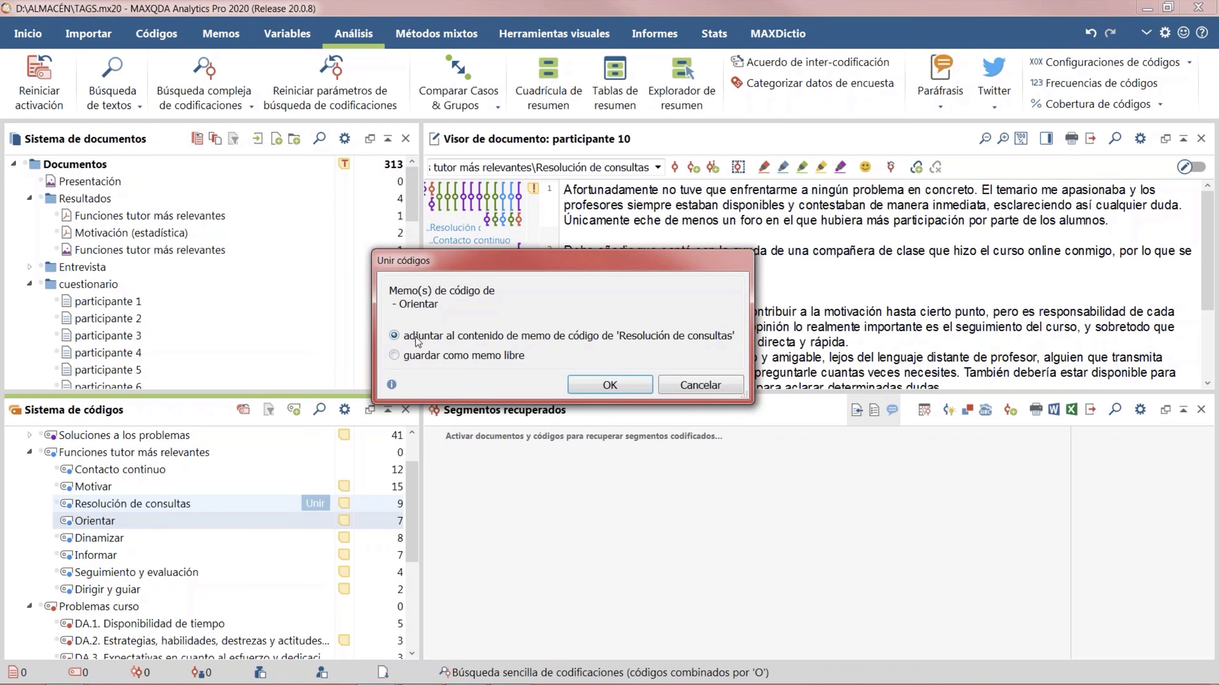
click(641, 393)
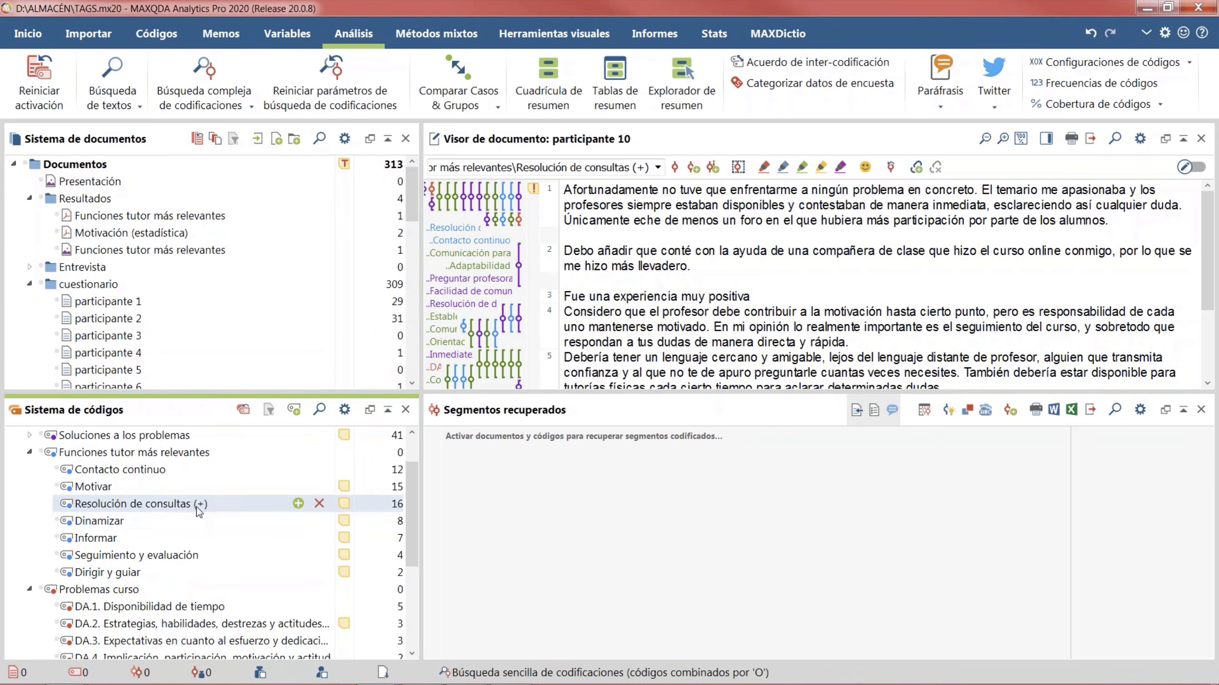
Step: Check the combined memo of Resolución de consultas, close it and undo the code merge
double_click(344, 505)
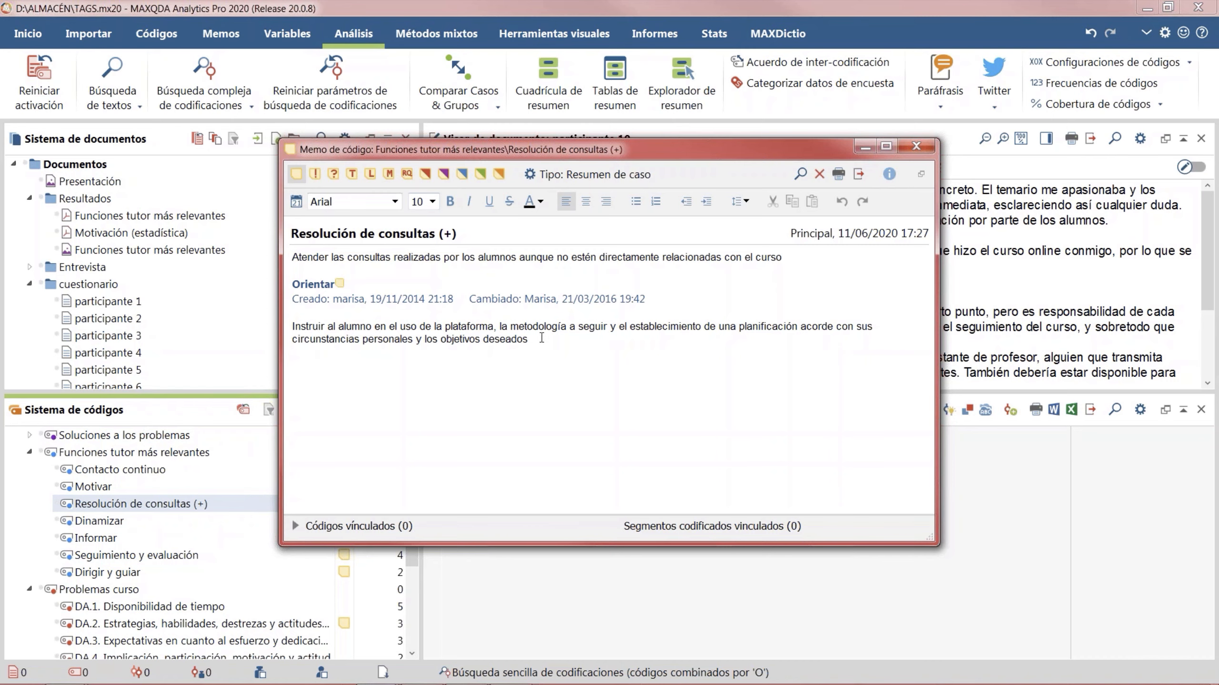
click(916, 146)
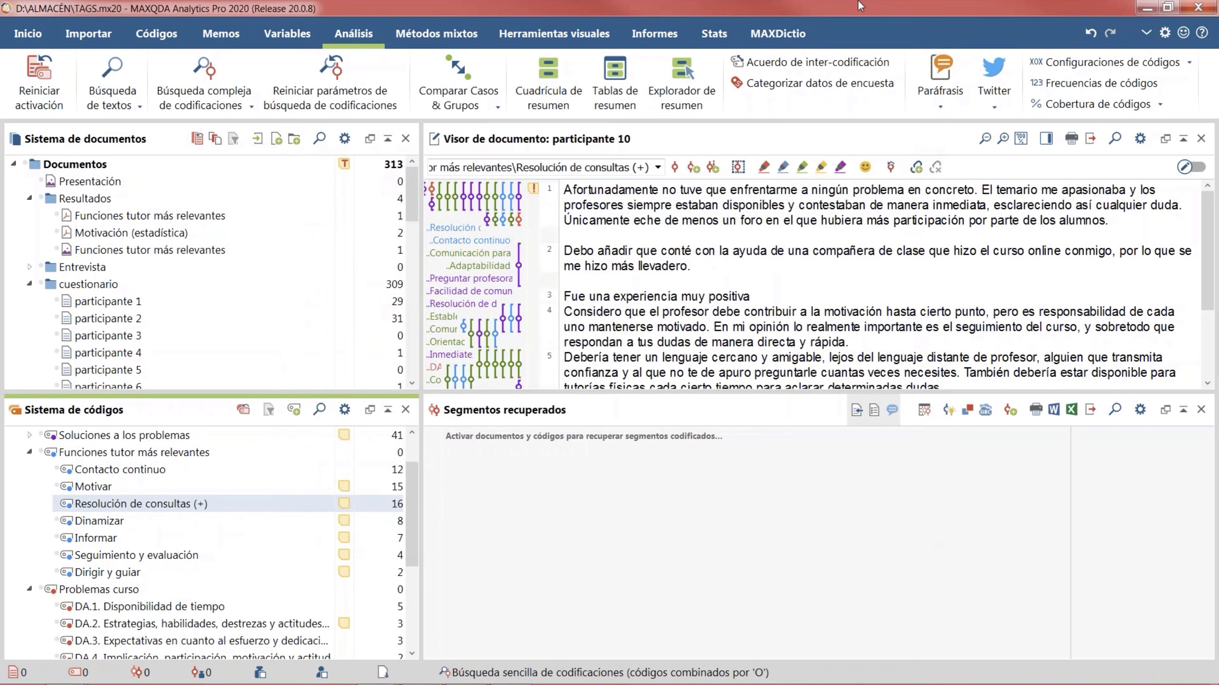
click(1090, 33)
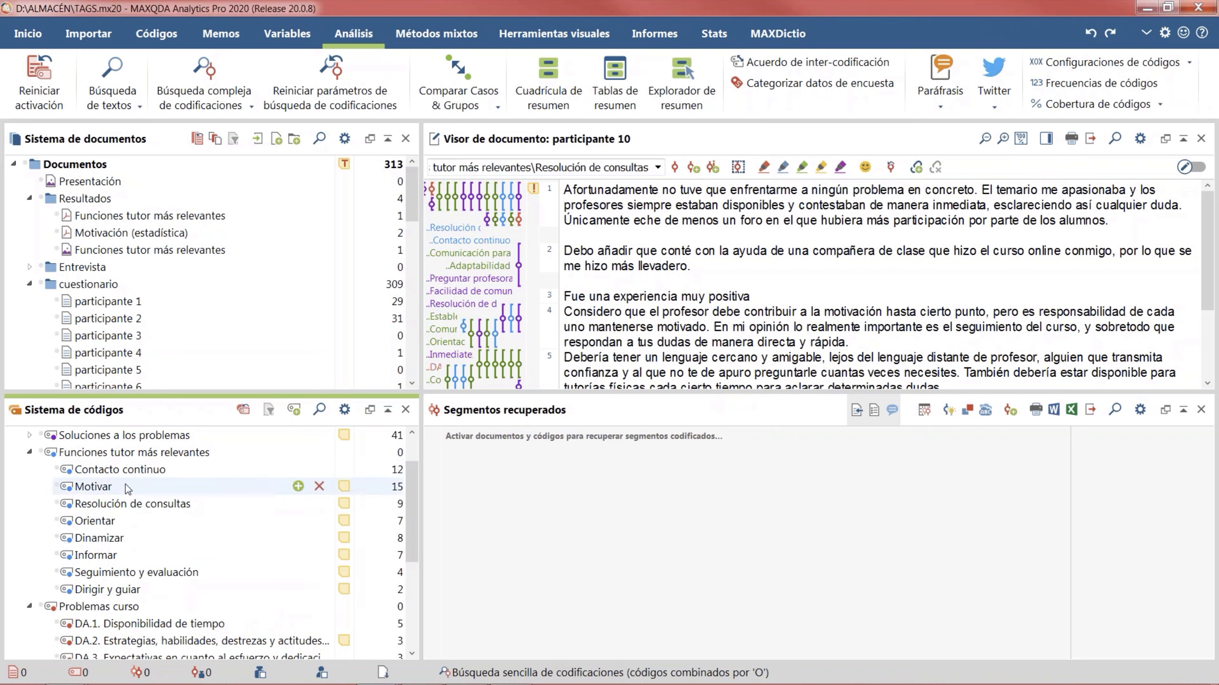
drag(125, 484, 316, 471)
click(318, 486)
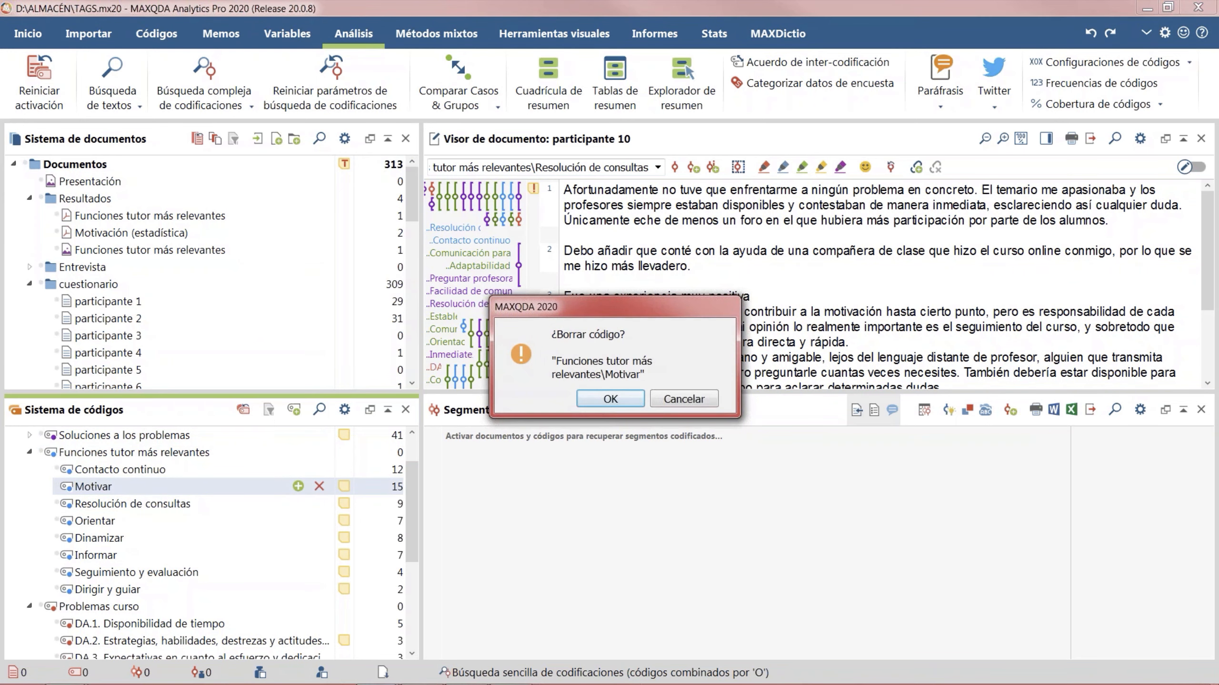
click(698, 398)
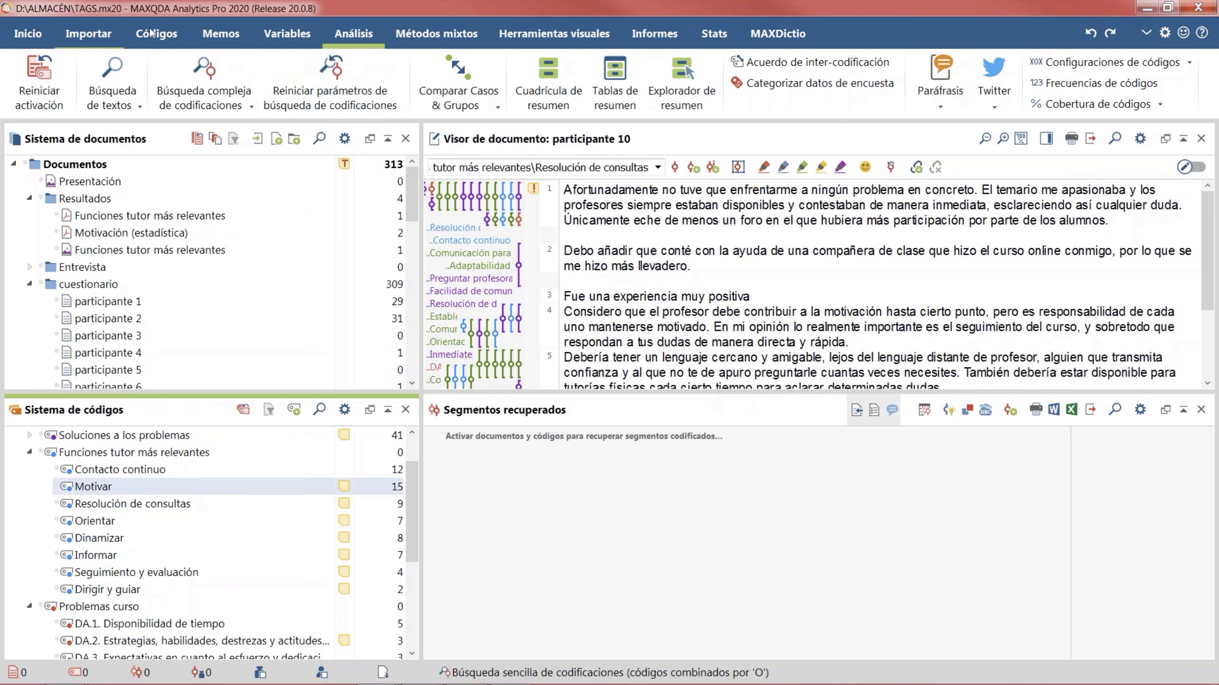
Step: Open creative coding, widen its code system list and expand the Habilidades tutor code
click(167, 35)
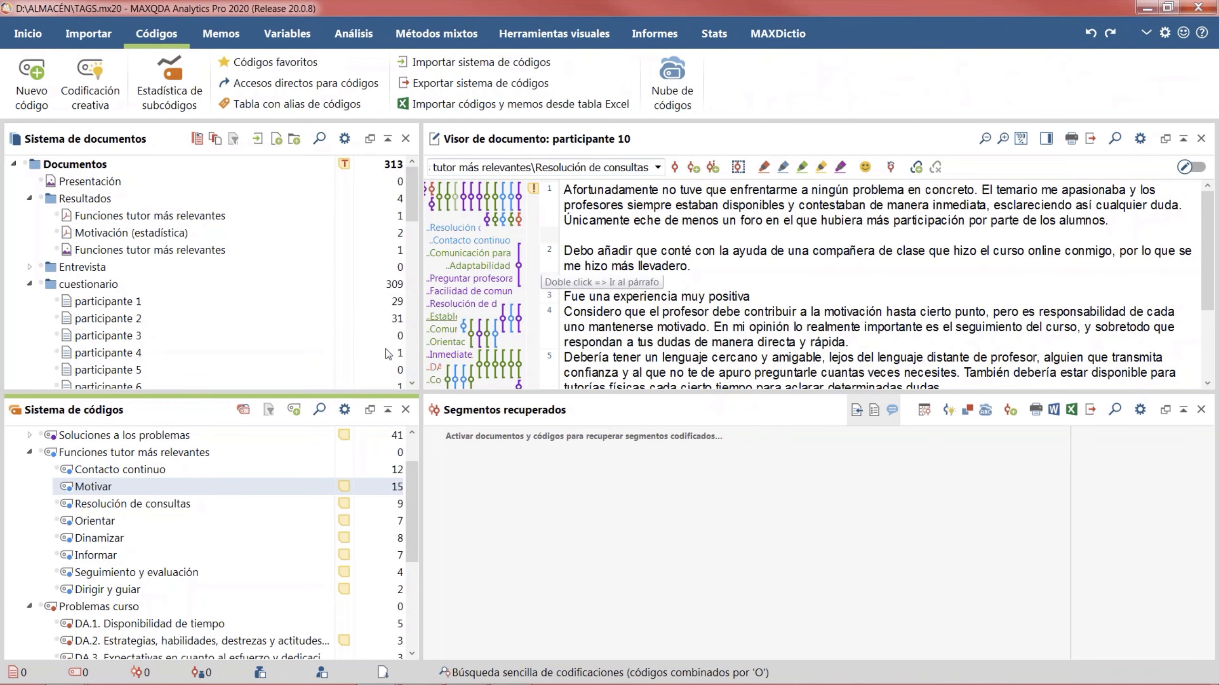
click(113, 109)
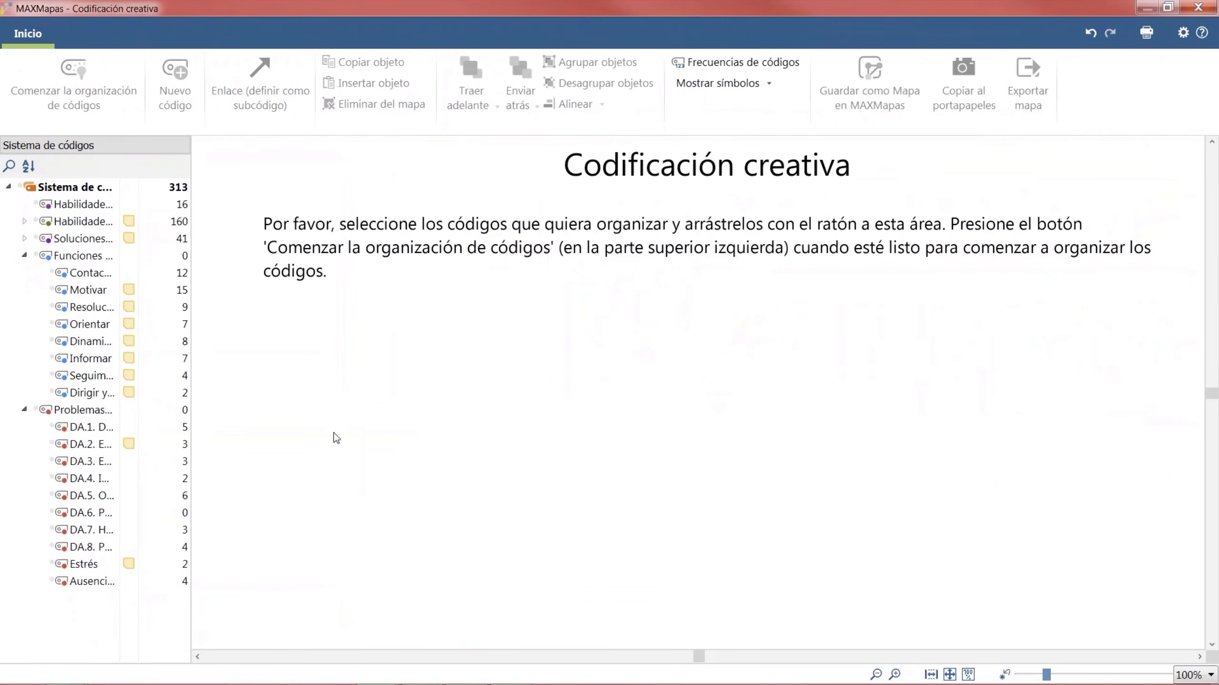
drag(192, 344, 400, 331)
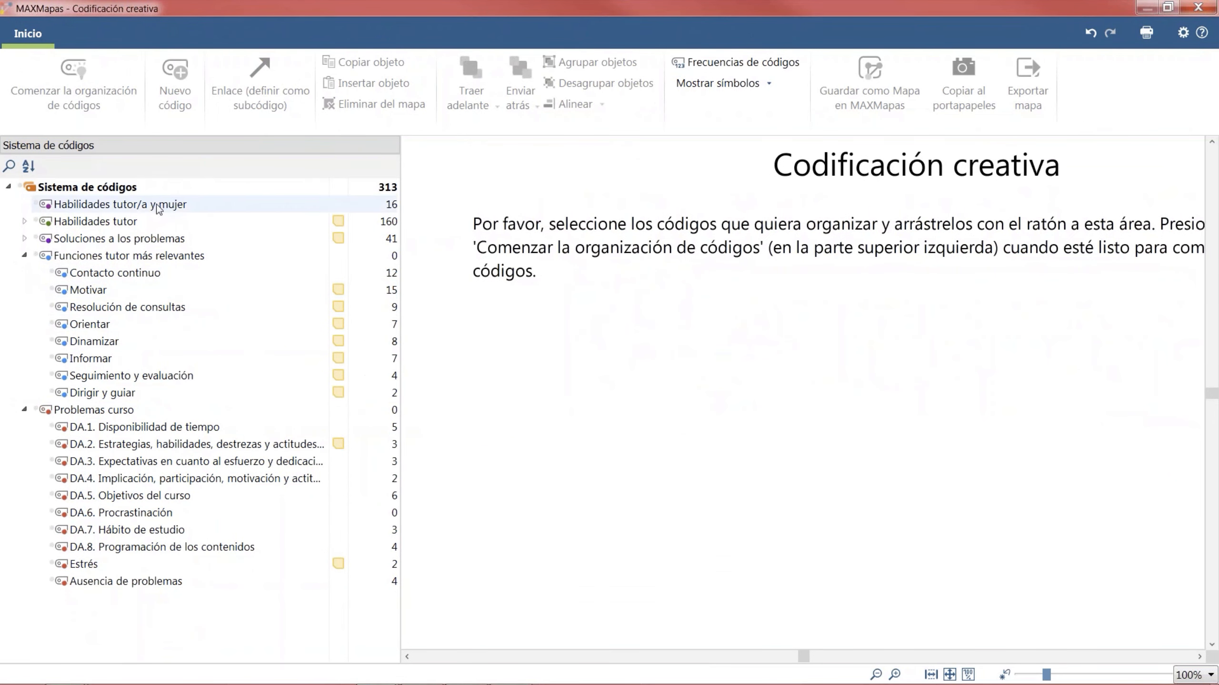
click(23, 222)
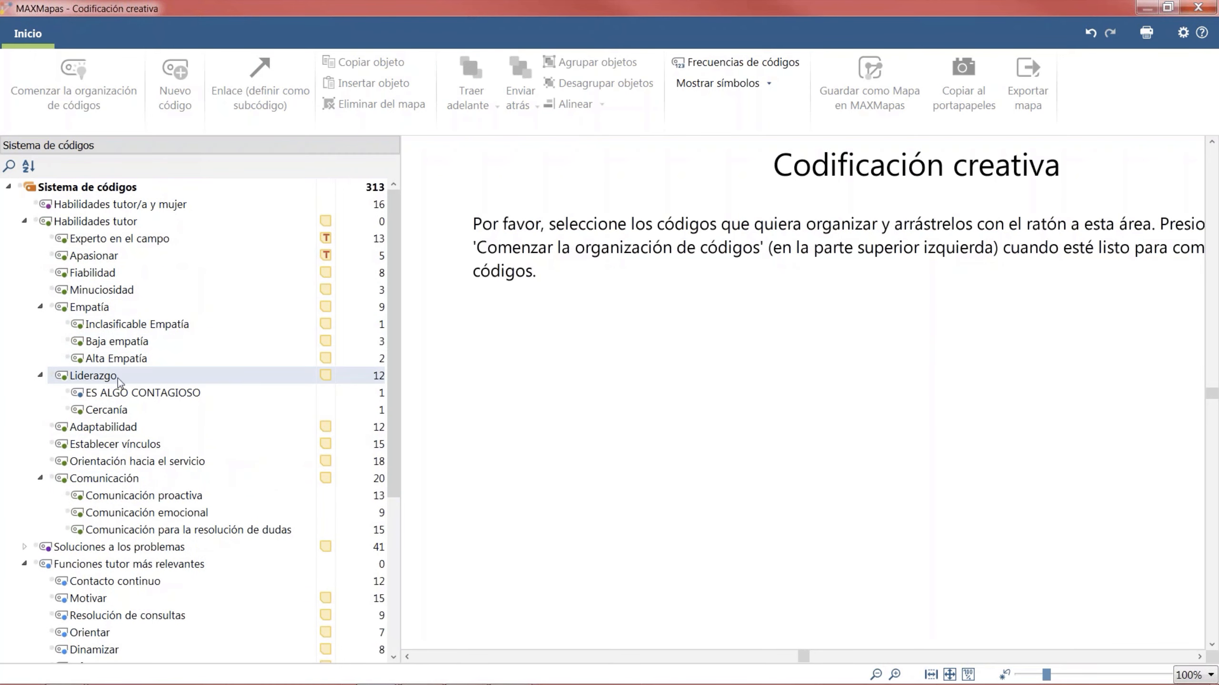
Step: Add Liderazgo with its subcodes and the proactiva, emocional and para la resolución de dudas Comunicación subcodes to the map
drag(119, 383, 693, 319)
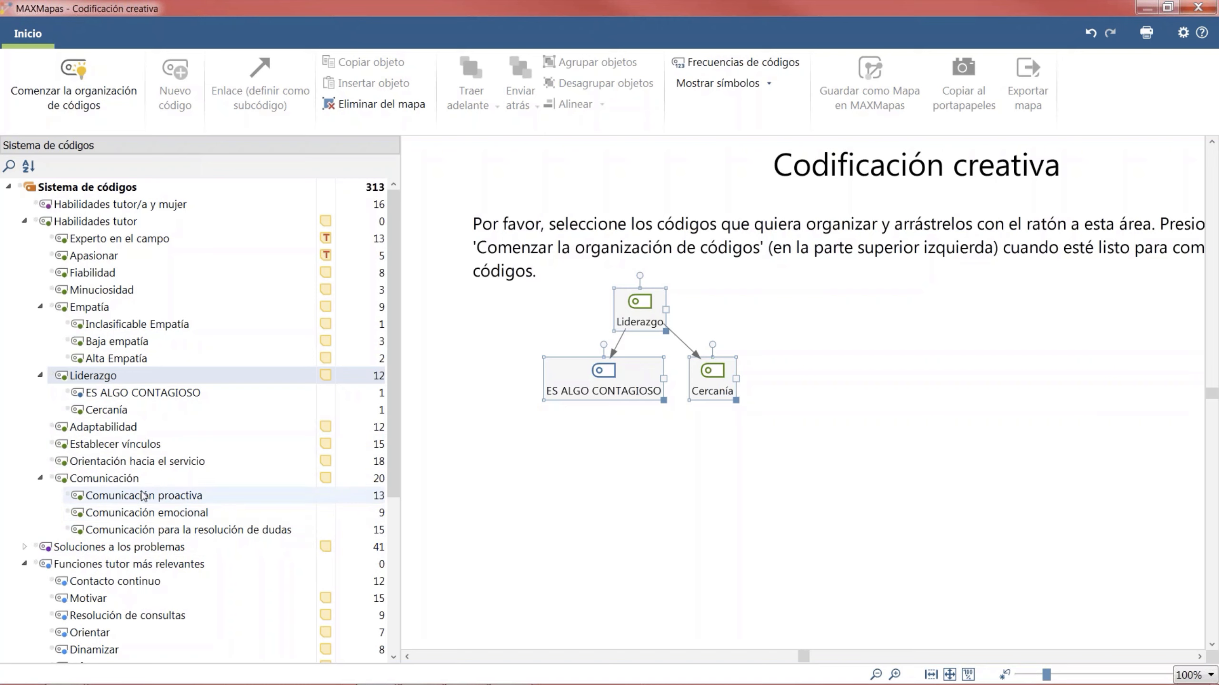
drag(143, 496, 570, 455)
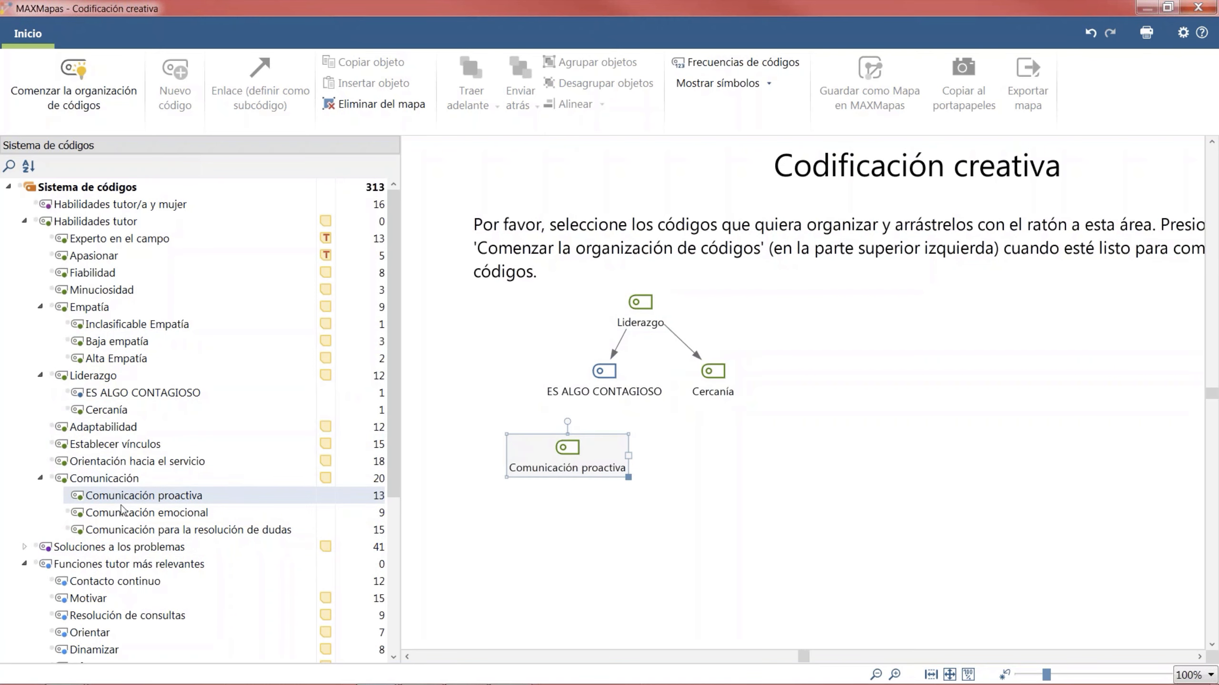
drag(121, 510, 748, 458)
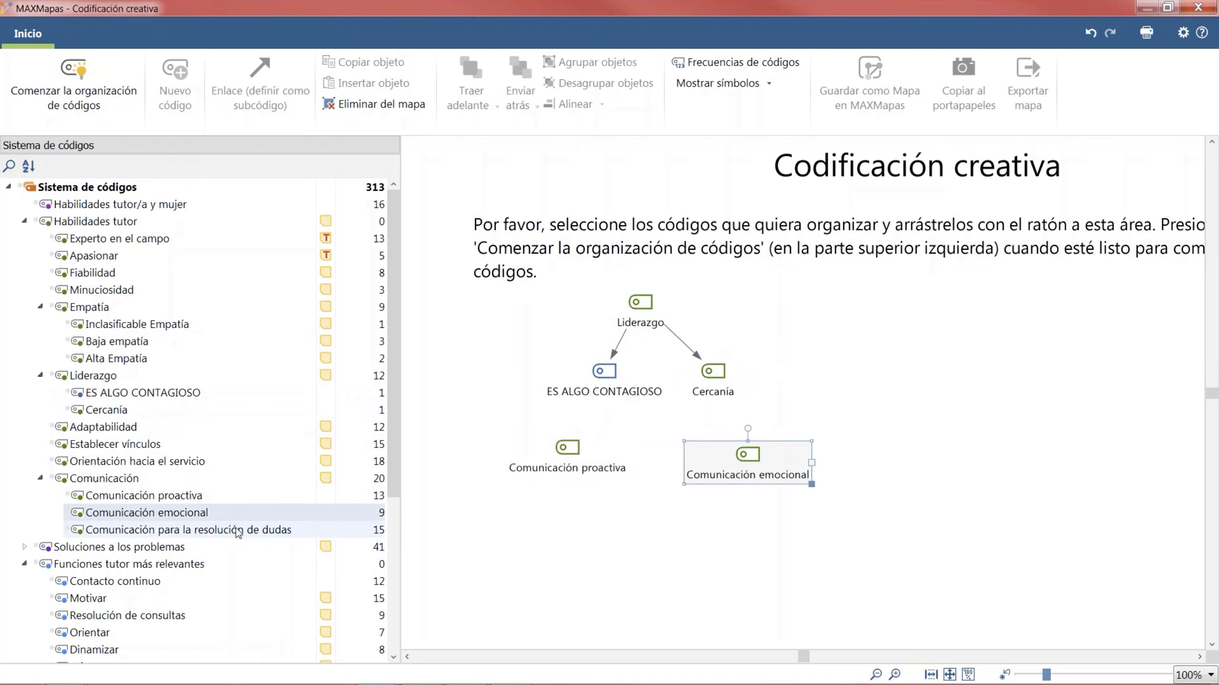
drag(239, 533, 720, 530)
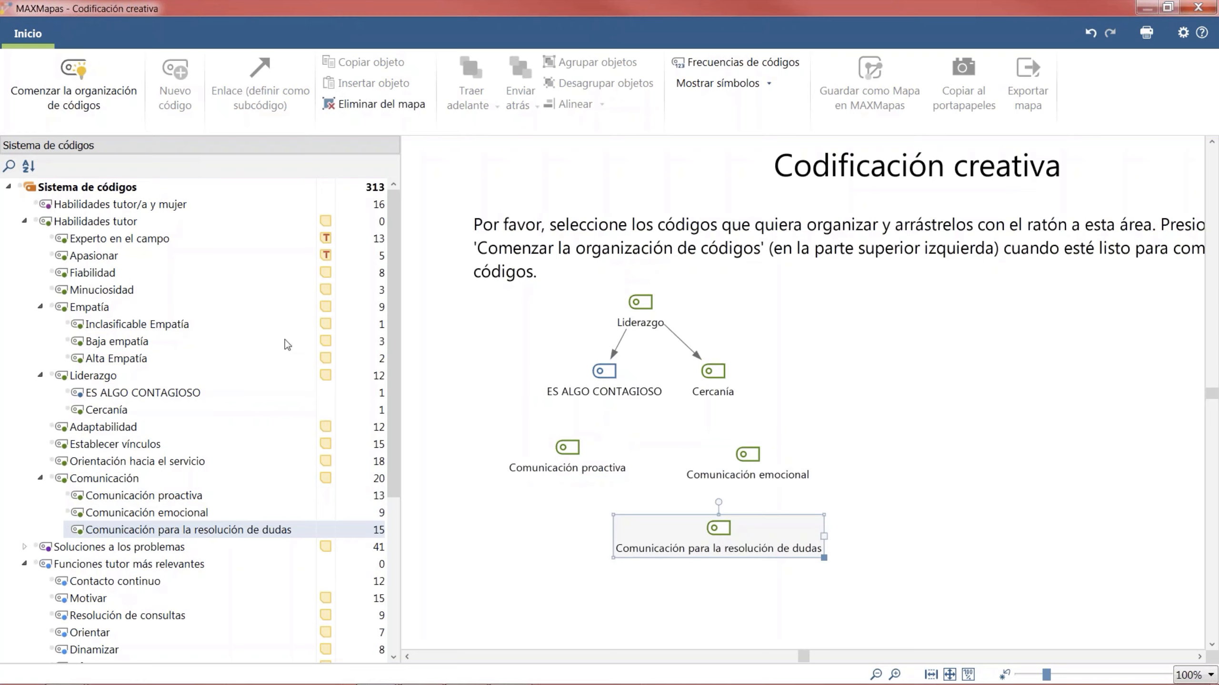
Step: Start organising the codes and reposition Comunicación para la resolución de dudas and Comunicación emocional on the map
click(88, 109)
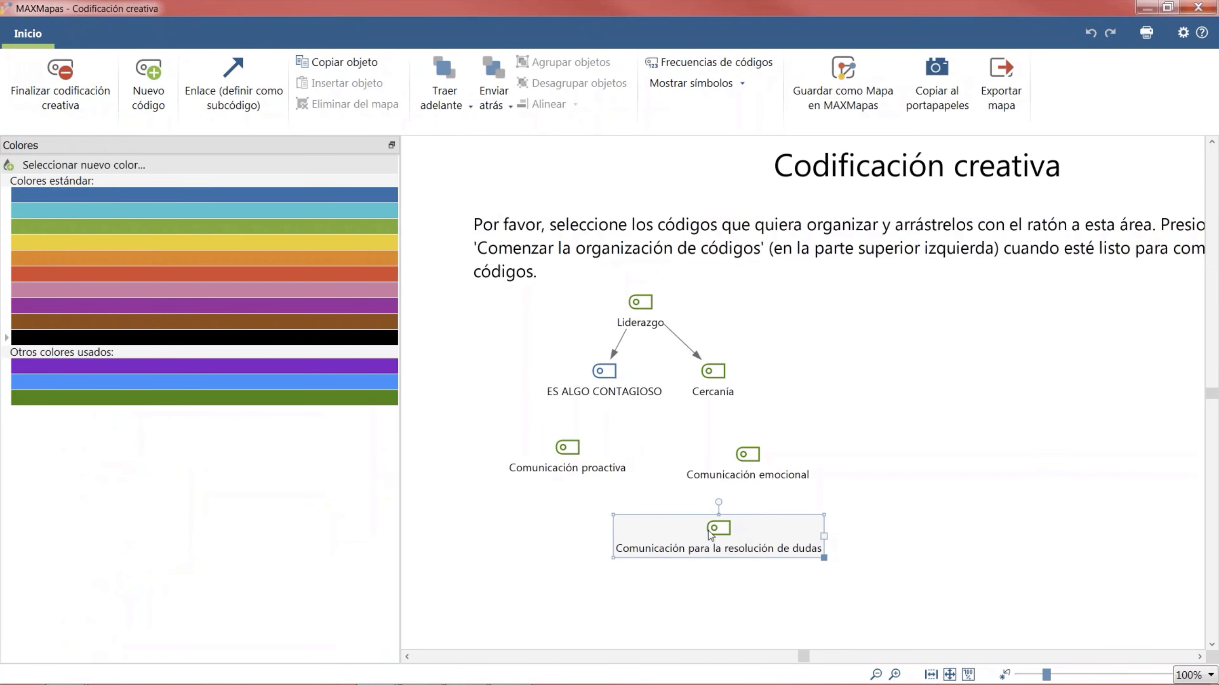
drag(690, 532, 589, 551)
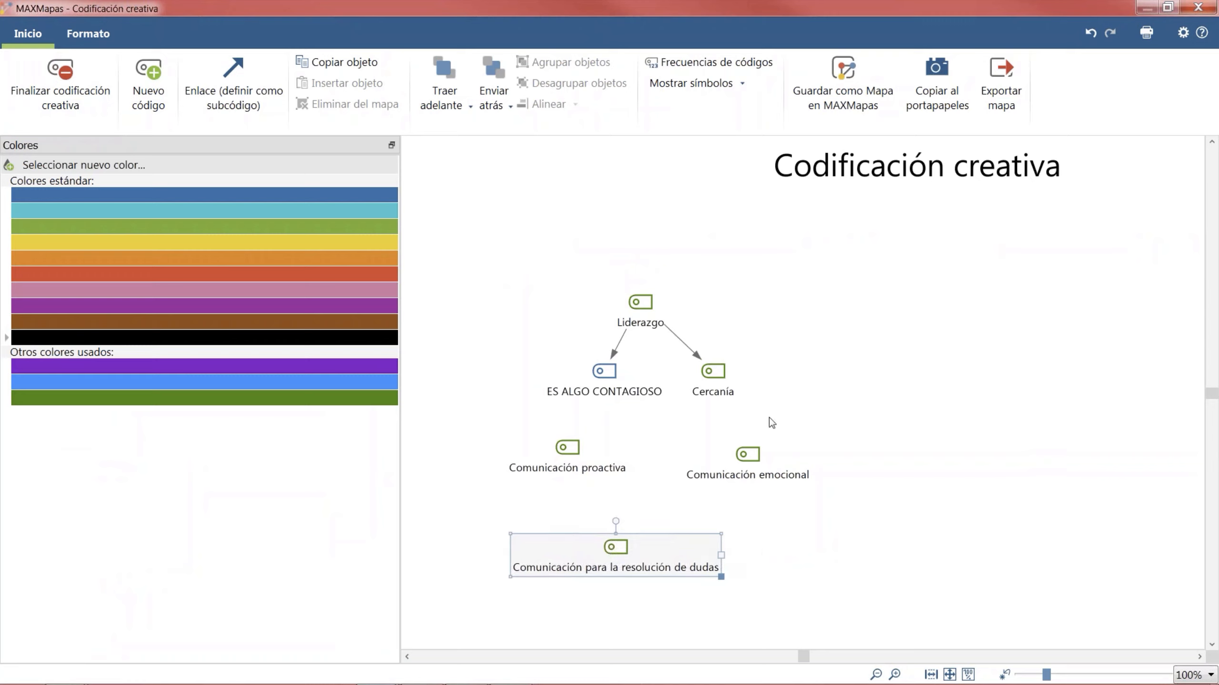
drag(764, 457, 641, 302)
Step: Link Liderazgo as subcode of Comunicación emocional, ES ALGO CONTAGIOSO of Comunicación proactiva, and Comunicación proactiva of Comunicación para la resolución de dudas
click(254, 106)
drag(554, 455, 597, 387)
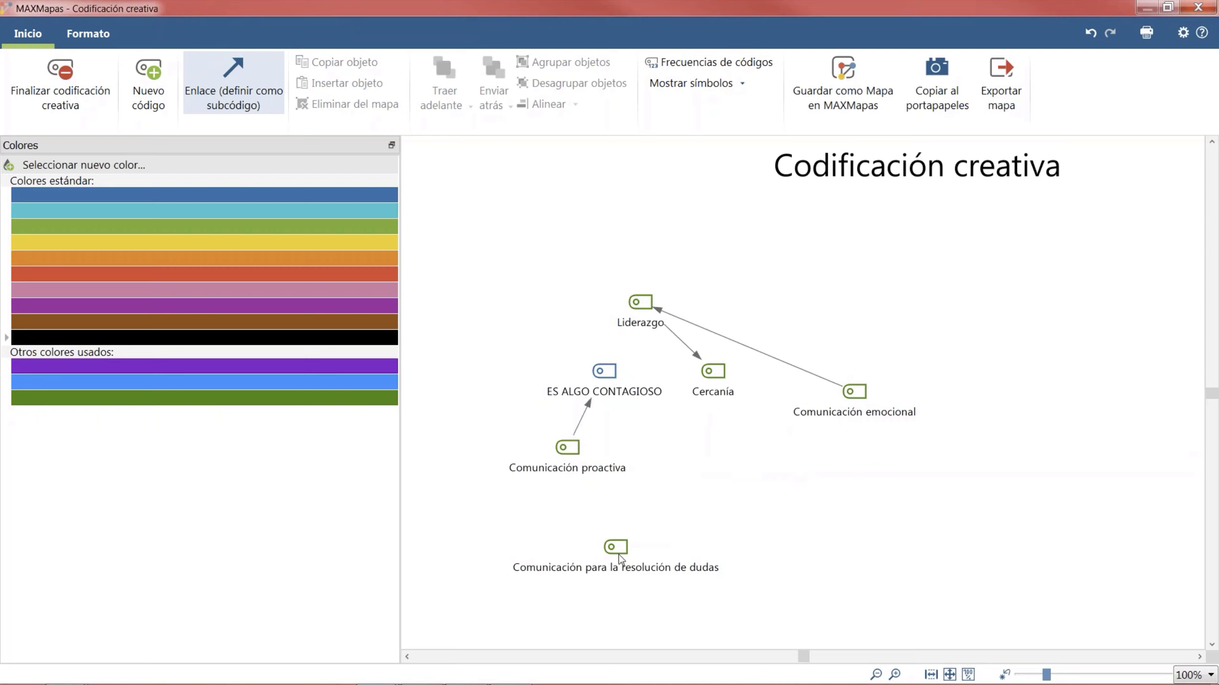
drag(619, 555, 580, 472)
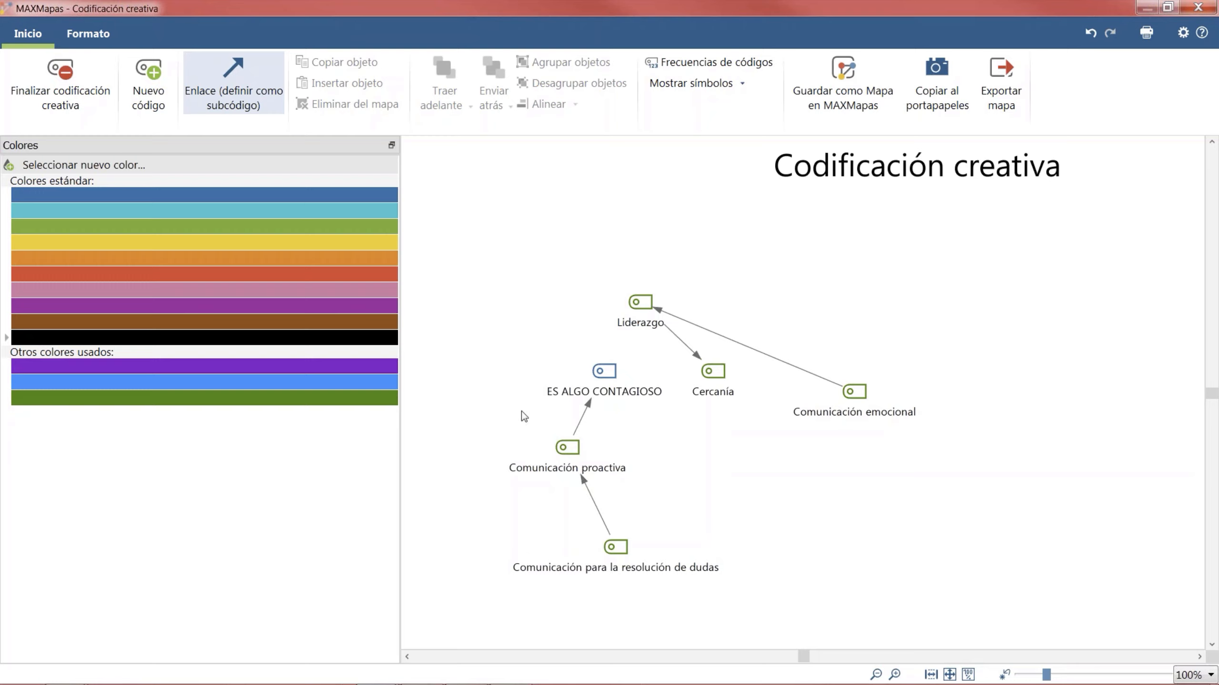
Step: Finish the creative coding, apply the new structure to the code system and review the rearranged codes
click(98, 96)
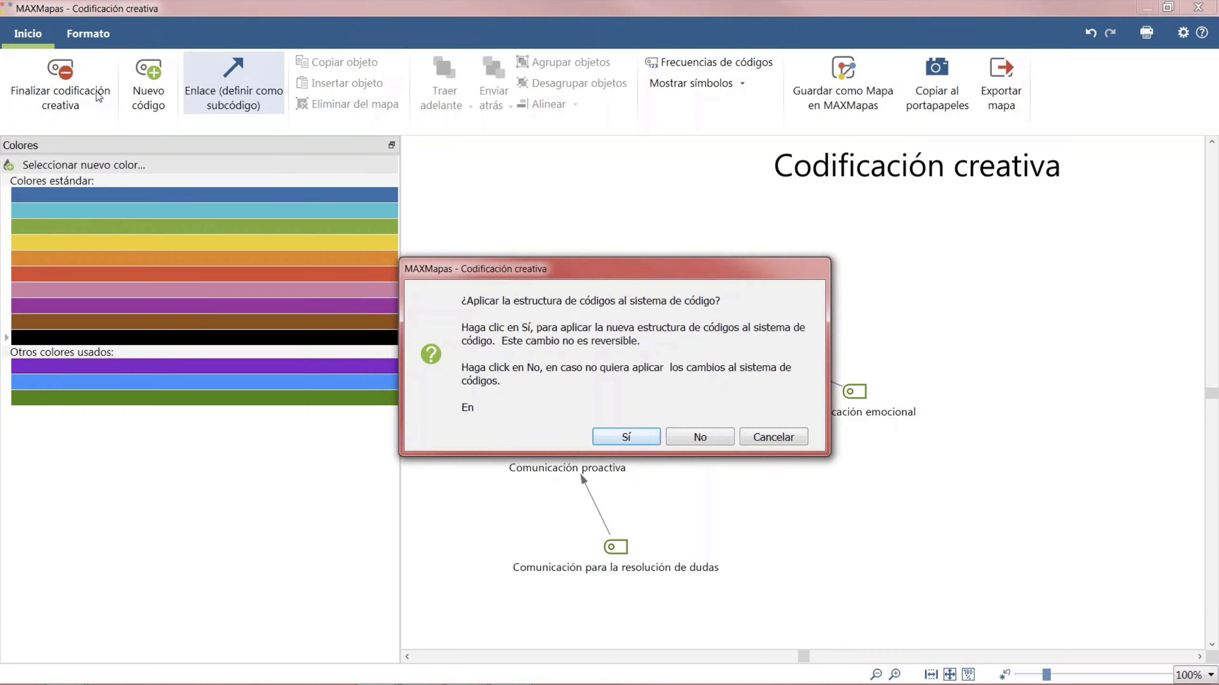
click(628, 440)
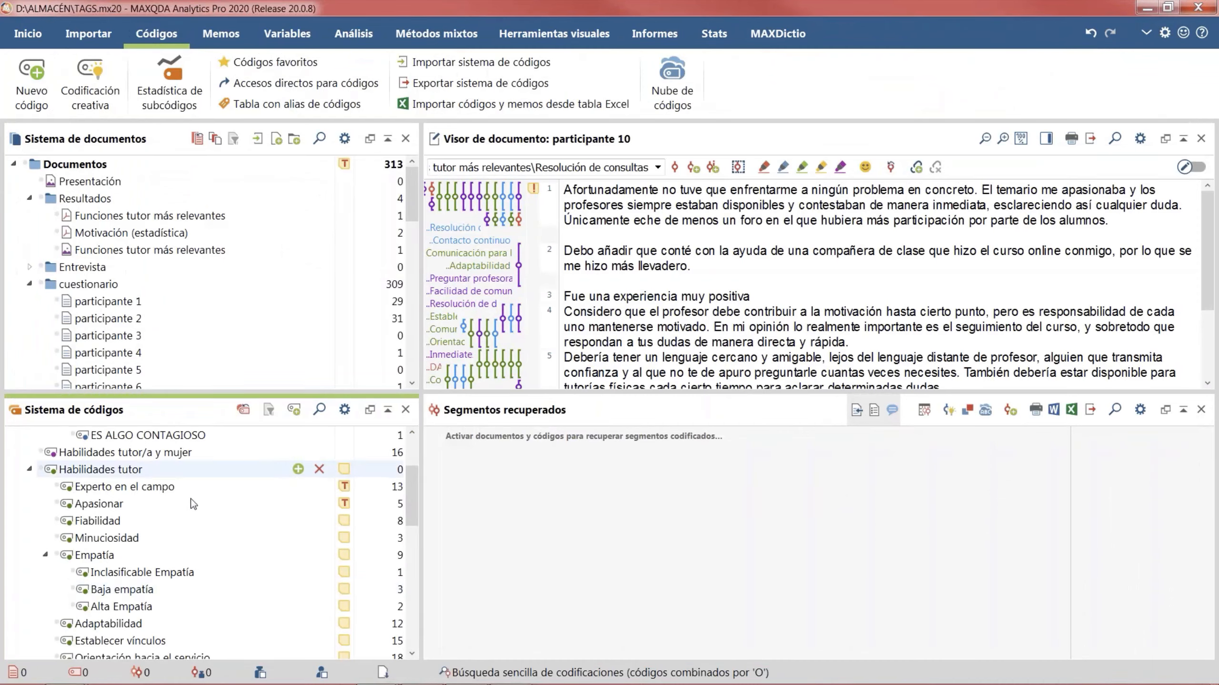
scroll(196, 538, up, 2)
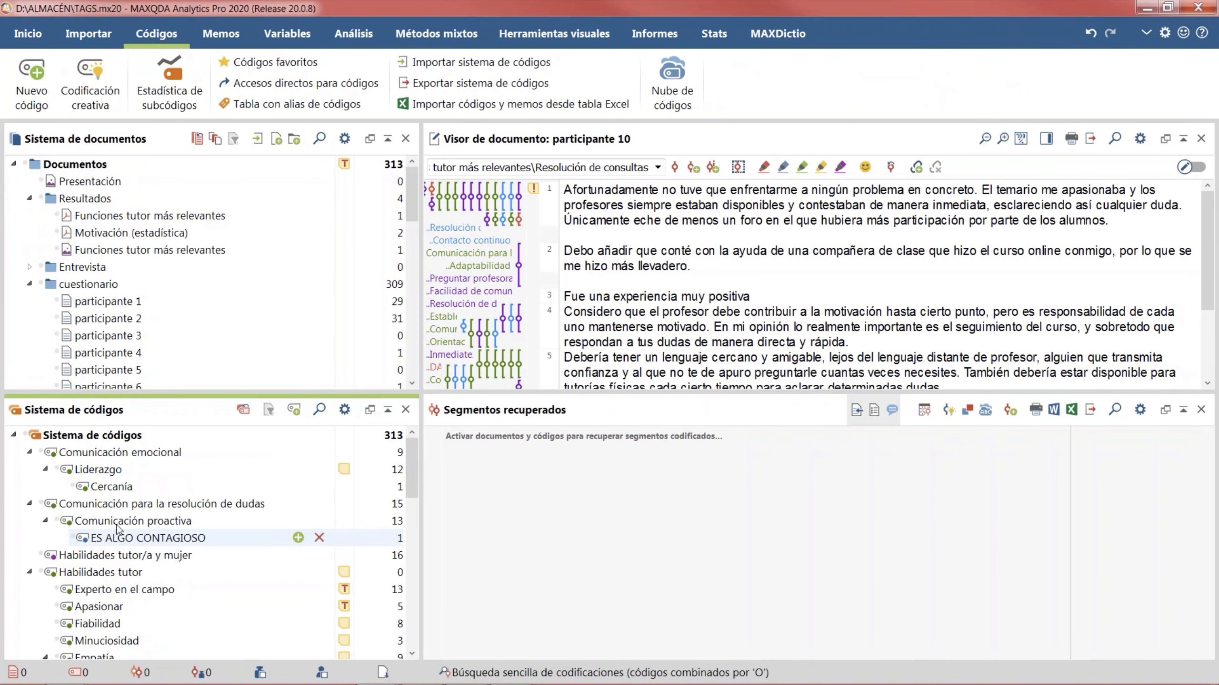